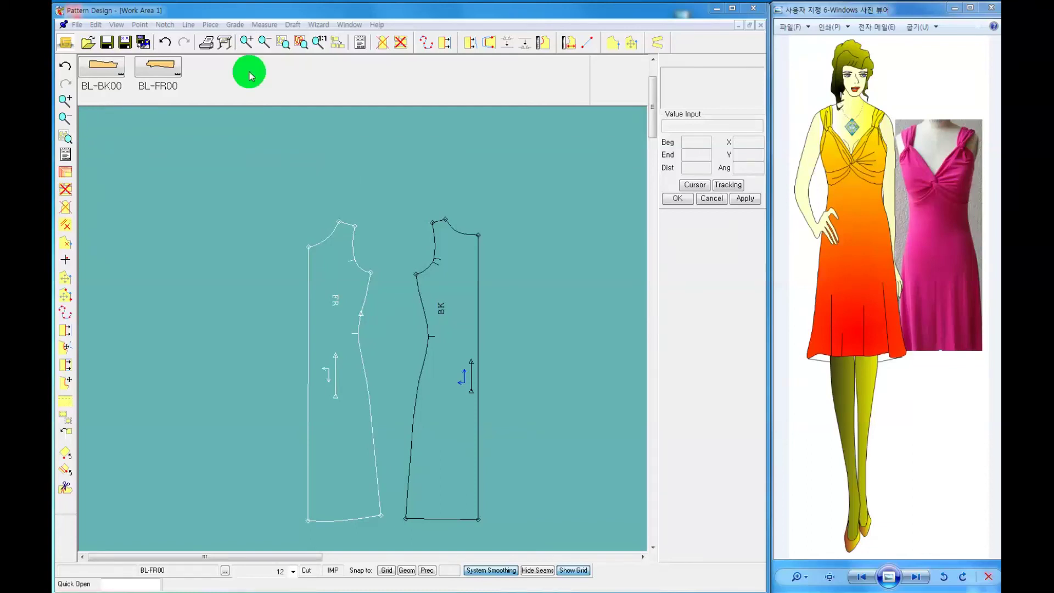
- Show the work-area guidelines as lines spaced 4.000
{"action": "left_click", "coordinate": [96, 26]}
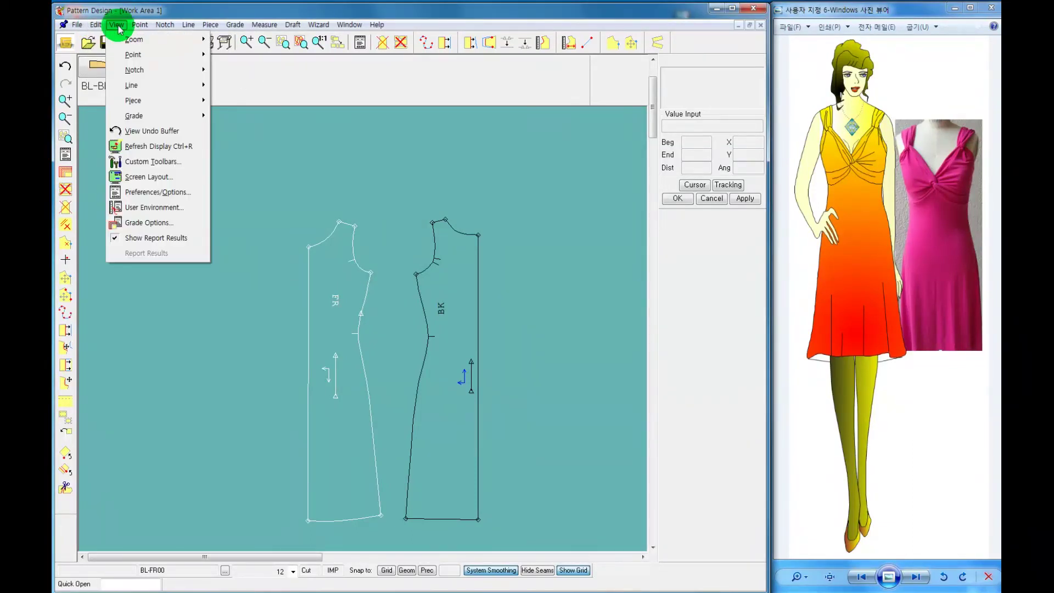
{"action": "left_click", "coordinate": [147, 172]}
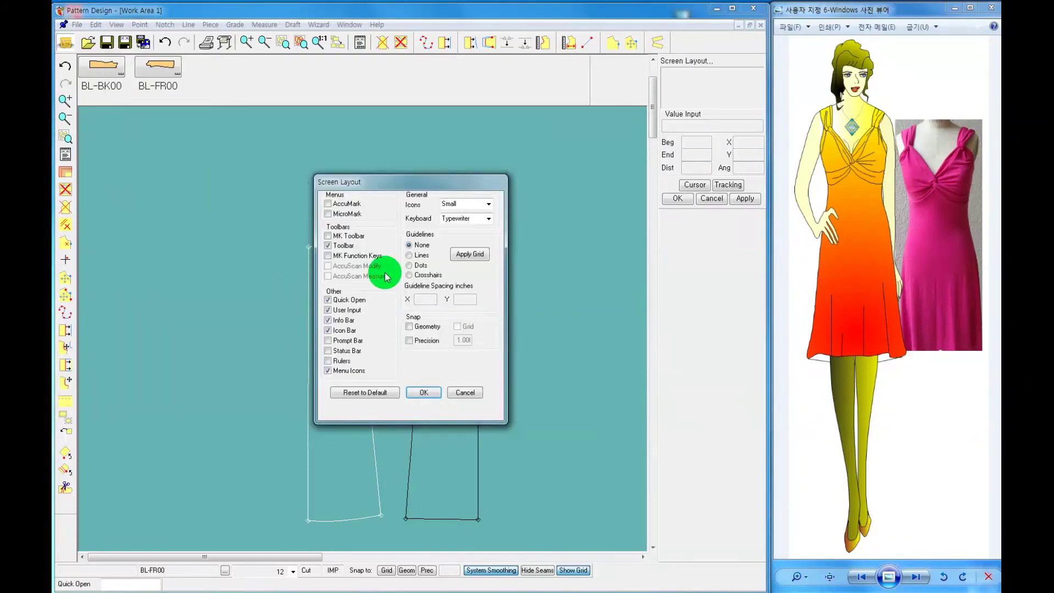
{"action": "left_click", "coordinate": [416, 254]}
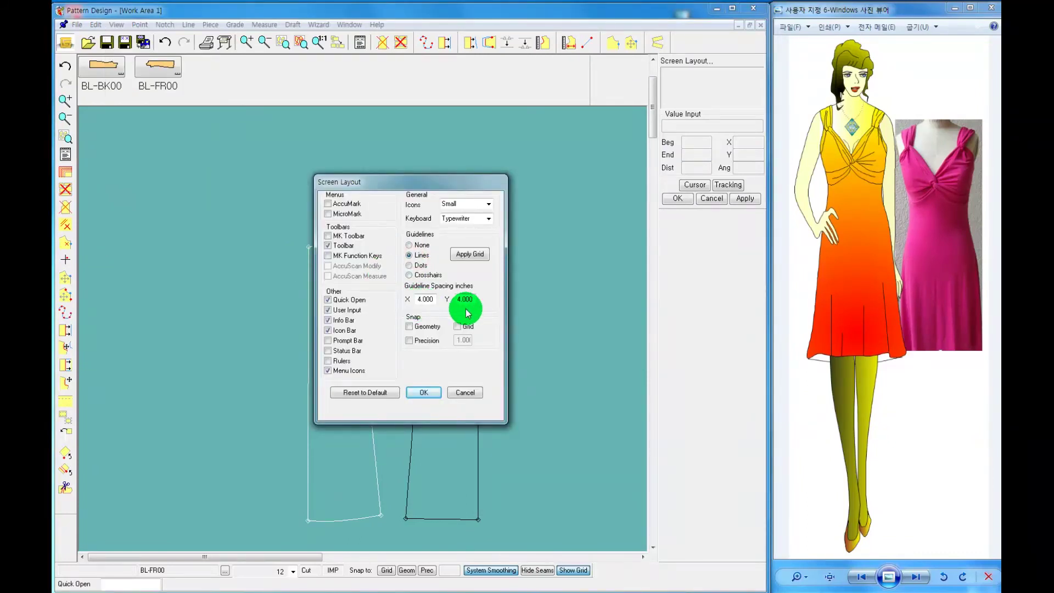
{"action": "left_click", "coordinate": [435, 395]}
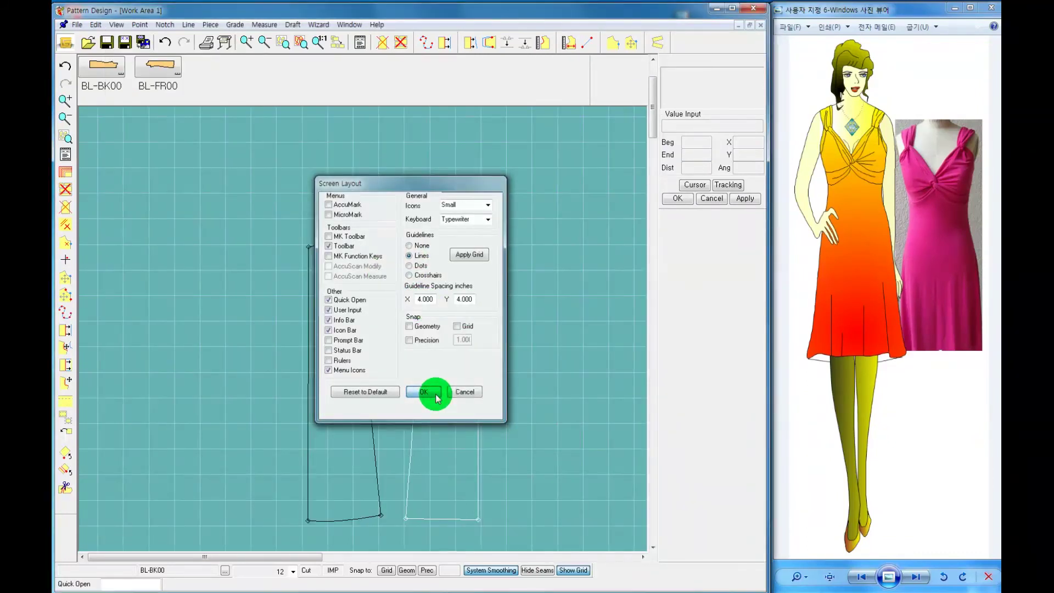
- Zoom in on the front neckline and move the back piece against the front underarm
{"action": "left_click", "coordinate": [369, 287]}
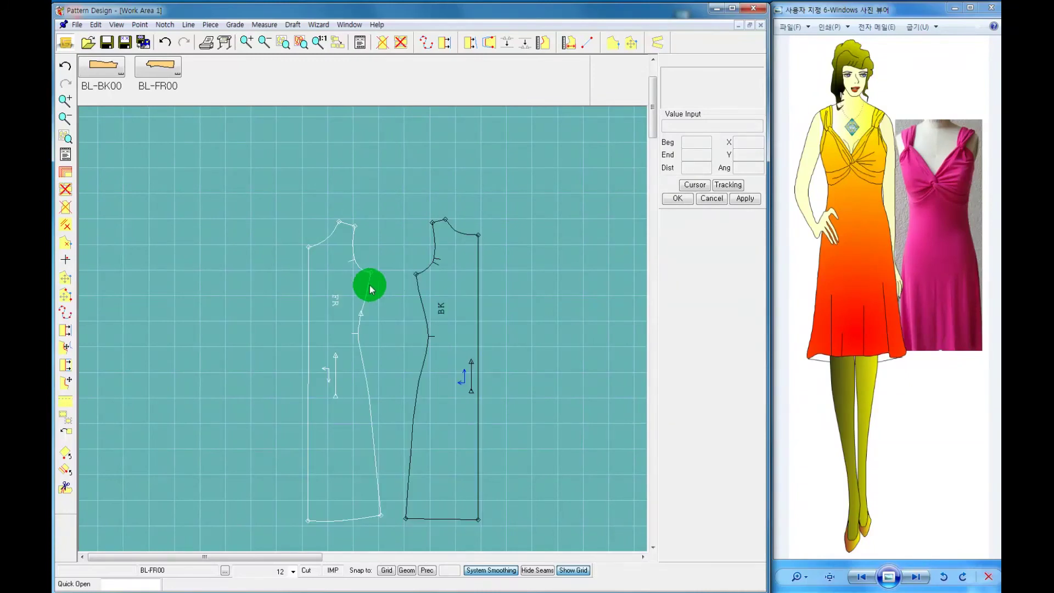
{"action": "left_click", "coordinate": [246, 42]}
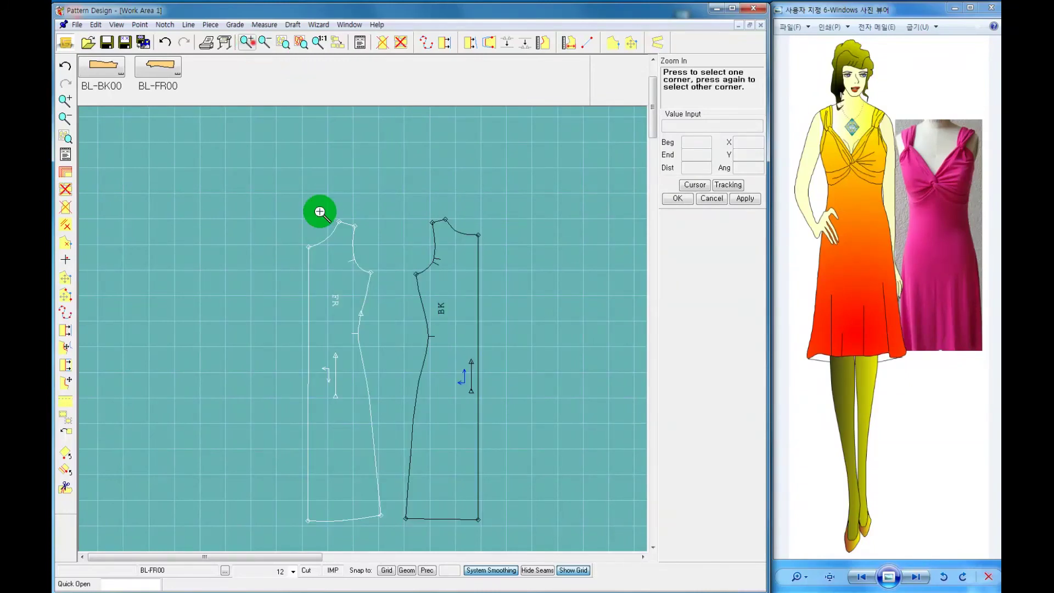
{"action": "left_click_drag", "start_coordinate": [321, 220], "coordinate": [339, 257]}
{"action": "right_click", "coordinate": [381, 233]}
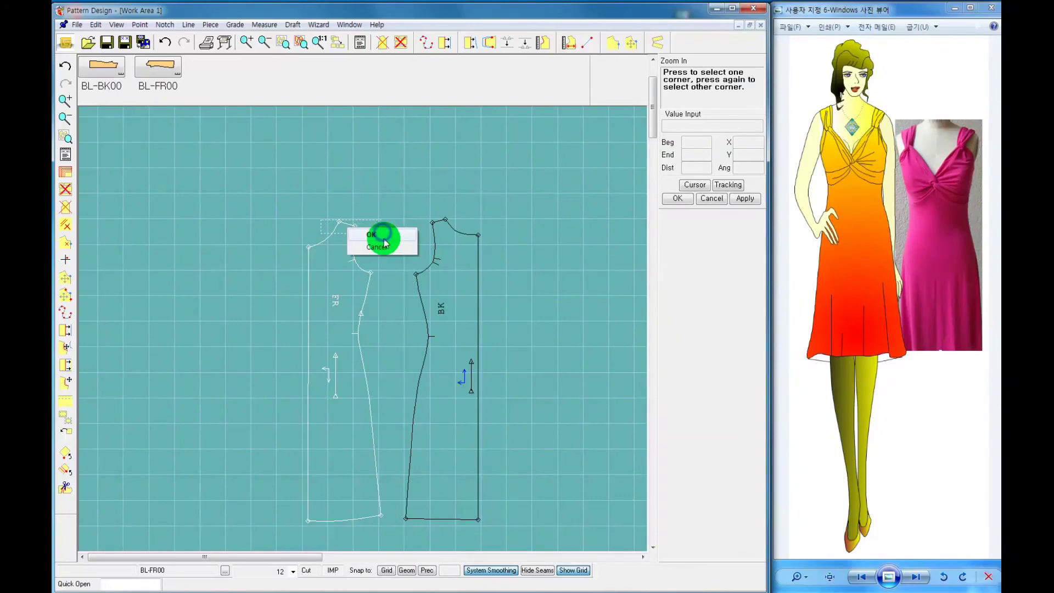
{"action": "left_click", "coordinate": [359, 357]}
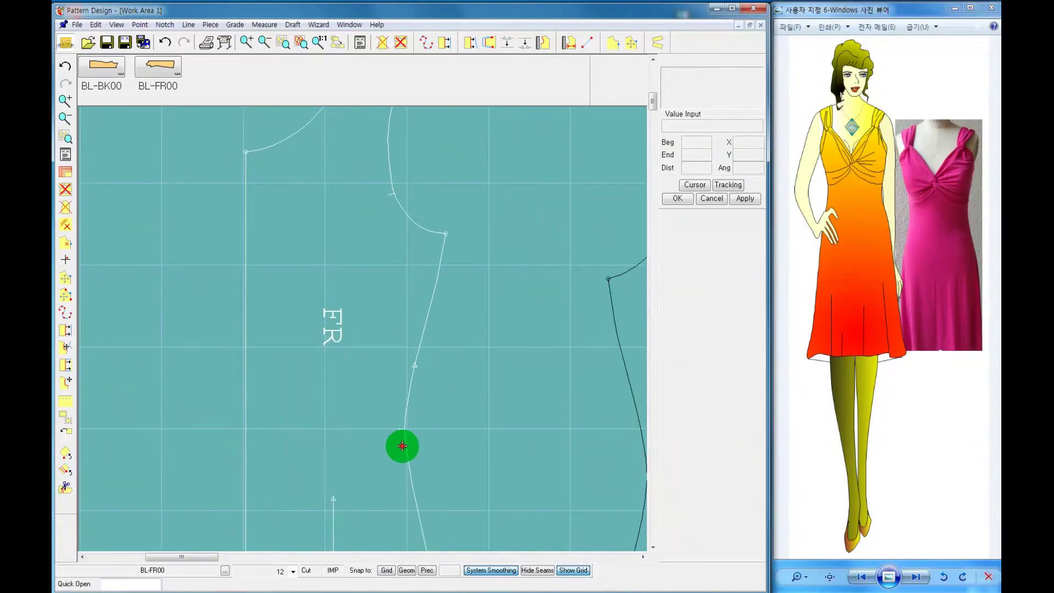
{"action": "left_click", "coordinate": [492, 458]}
{"action": "mouse_move", "coordinate": [489, 459]}
{"action": "left_mouse_down"}
{"action": "mouse_move", "coordinate": [517, 397]}
{"action": "mouse_move", "coordinate": [470, 400]}
{"action": "left_mouse_up"}
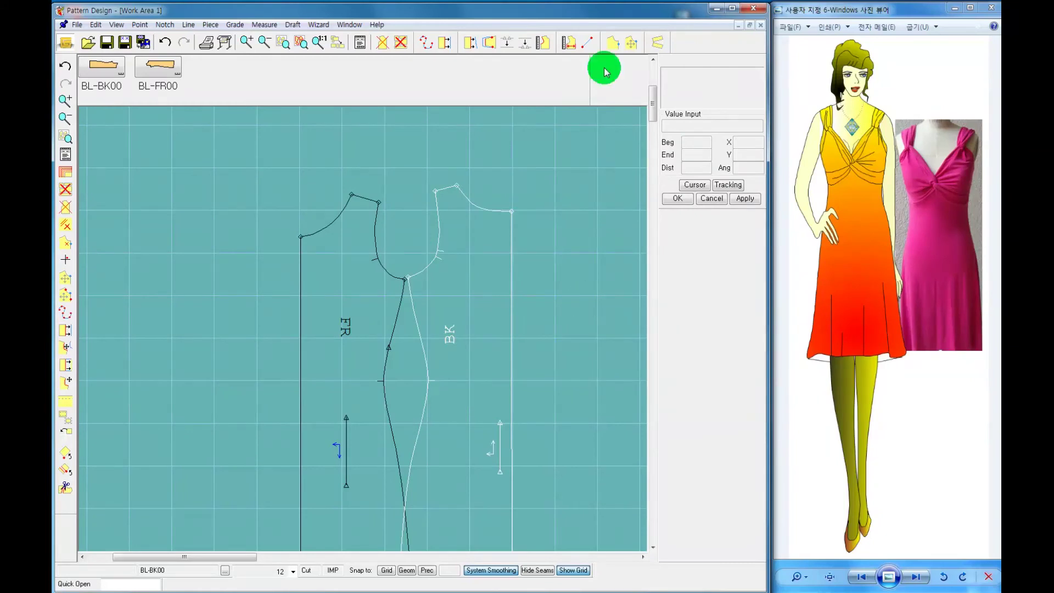
- Draw armhole-level horizontal lines across the back and front pieces
{"action": "left_click", "coordinate": [591, 49]}
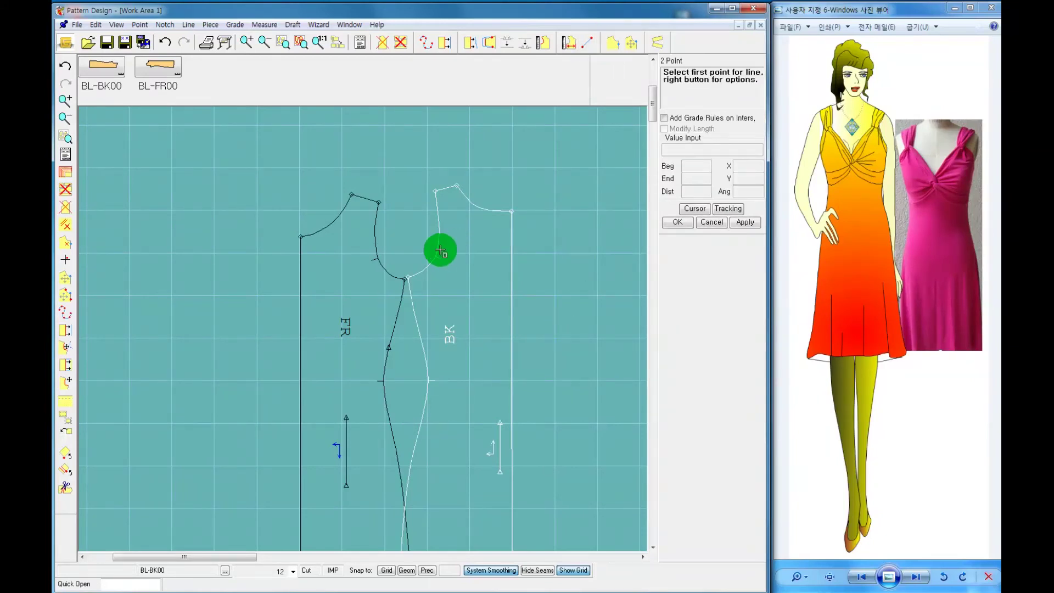
{"action": "left_click", "coordinate": [439, 250]}
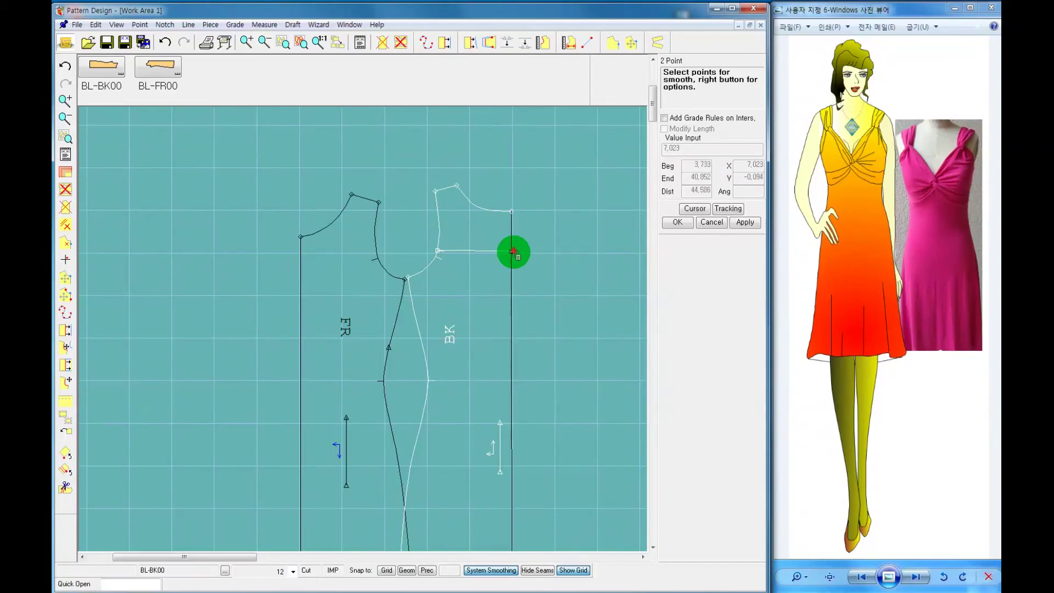
{"action": "left_click", "coordinate": [514, 251]}
{"action": "left_click", "coordinate": [378, 257]}
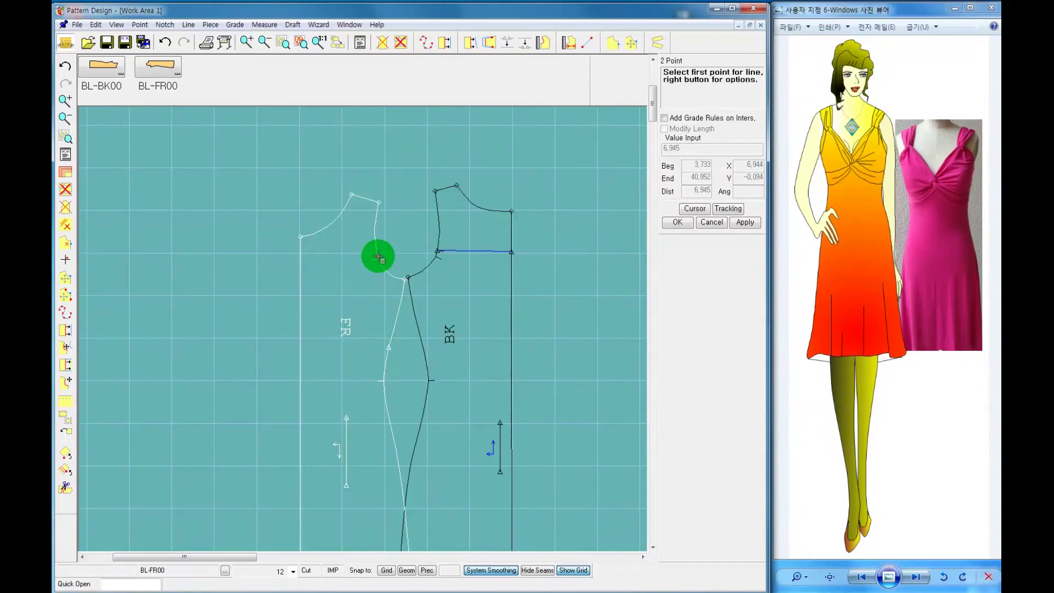
{"action": "left_click", "coordinate": [378, 253]}
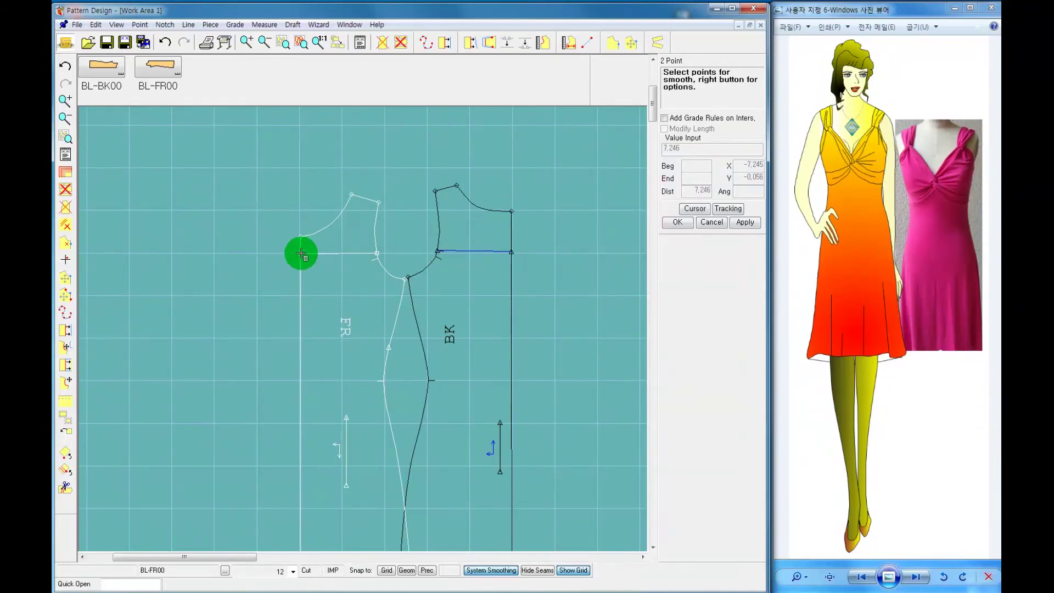
{"action": "left_click", "coordinate": [302, 254]}
{"action": "left_click", "coordinate": [384, 191]}
{"action": "left_click", "coordinate": [584, 247]}
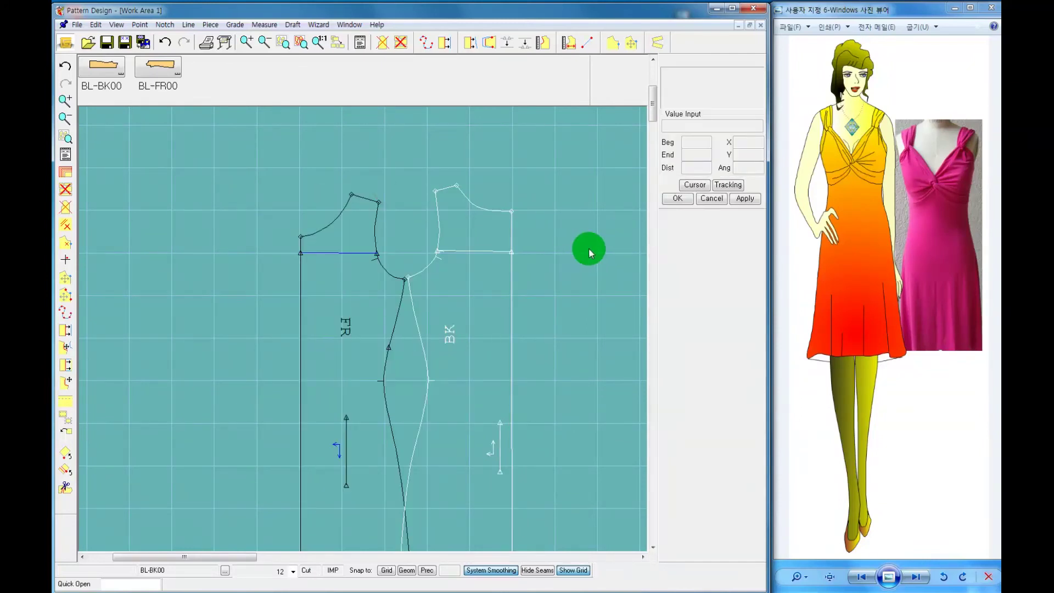
- Draw matching lower horizontal lines across the back and front pieces
{"action": "left_click", "coordinate": [589, 47]}
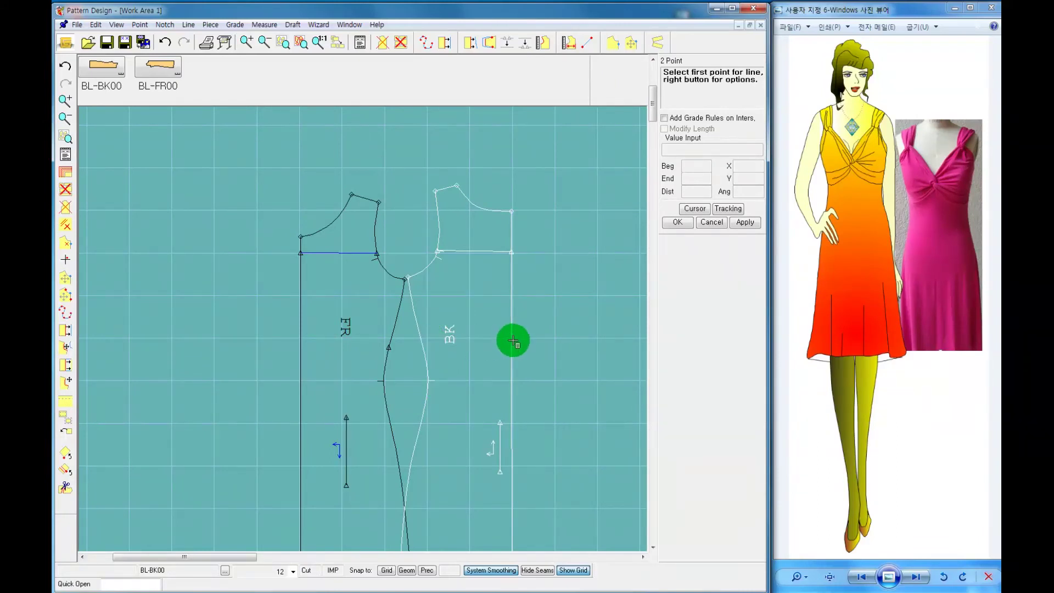
{"action": "left_click", "coordinate": [511, 348]}
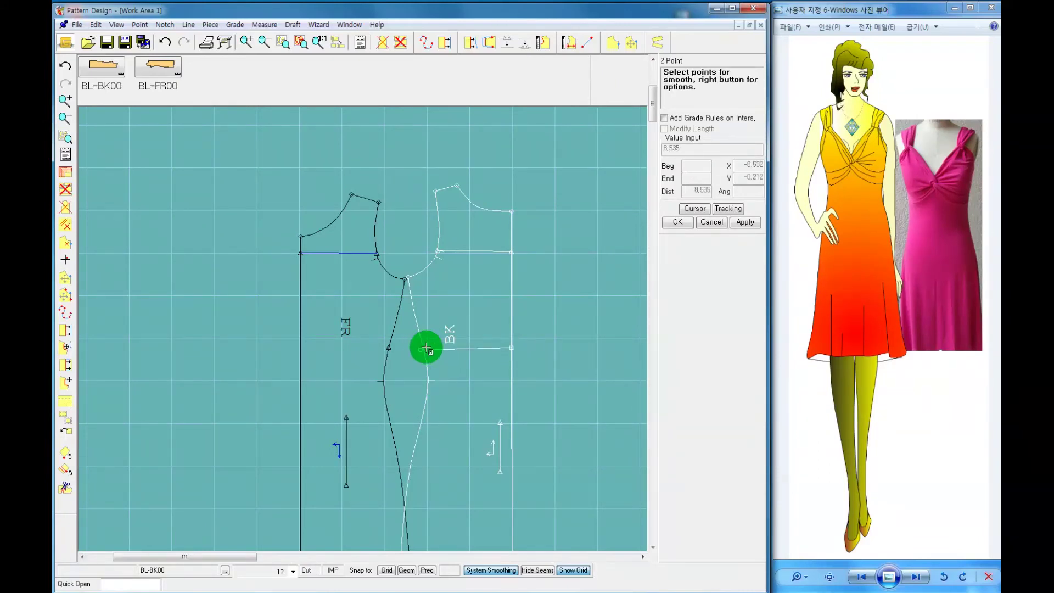
{"action": "left_click", "coordinate": [424, 347]}
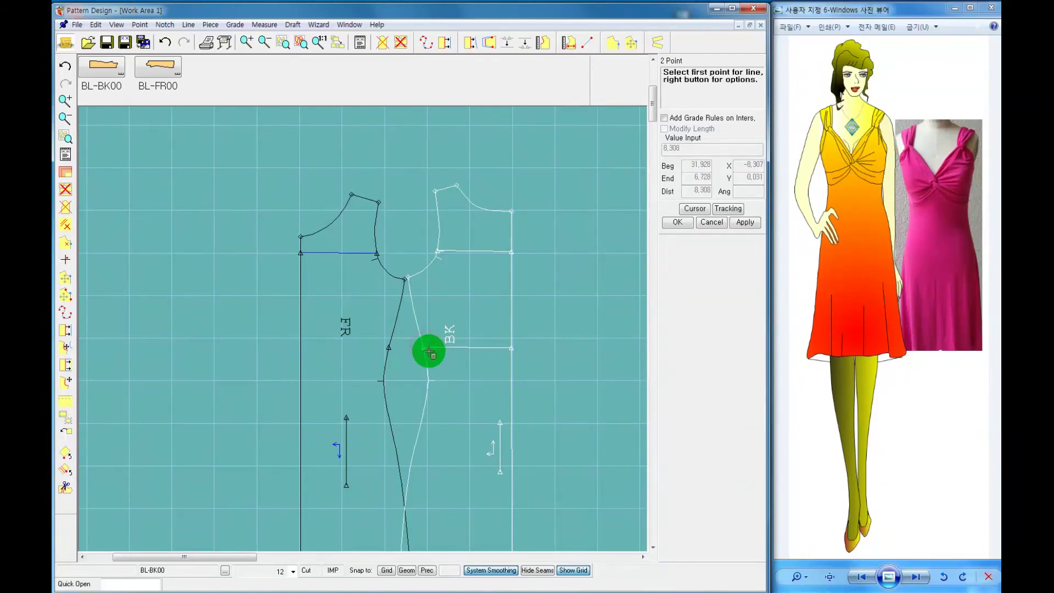
{"action": "left_click", "coordinate": [389, 347]}
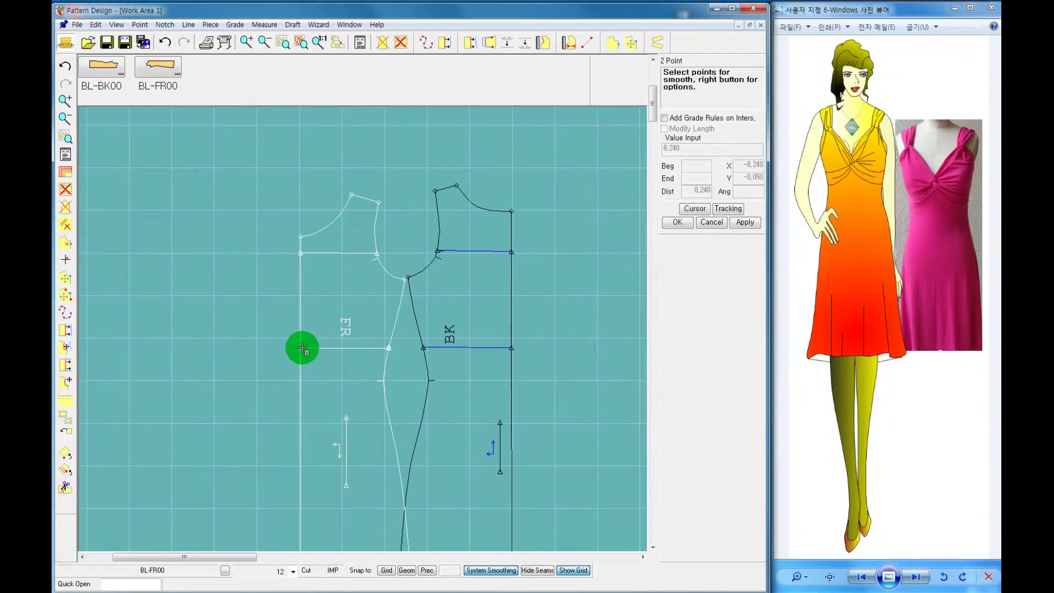
{"action": "left_click", "coordinate": [301, 347]}
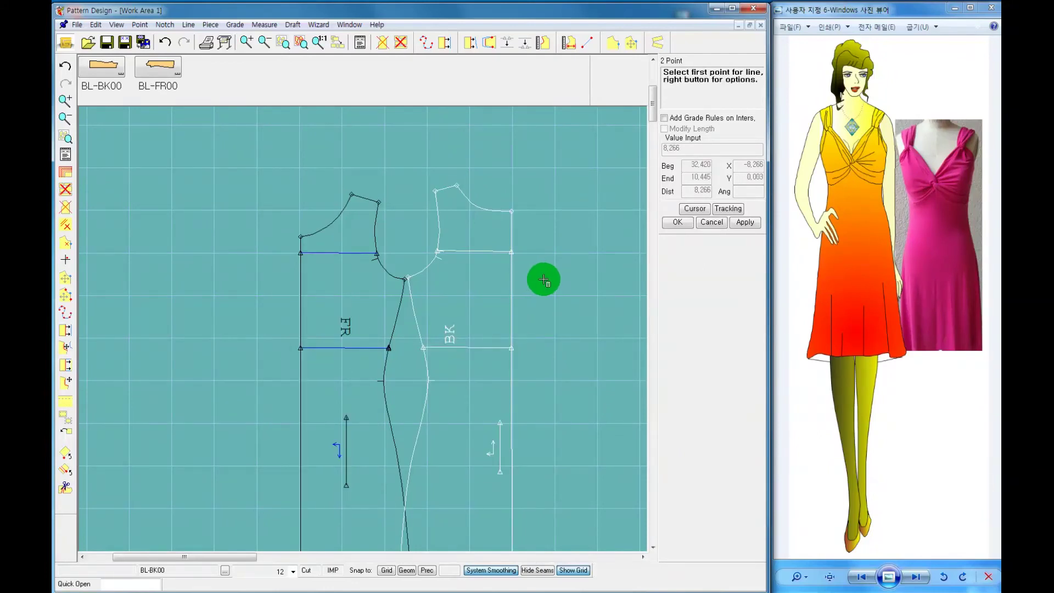
{"action": "right_click", "coordinate": [543, 280]}
{"action": "left_click", "coordinate": [529, 357]}
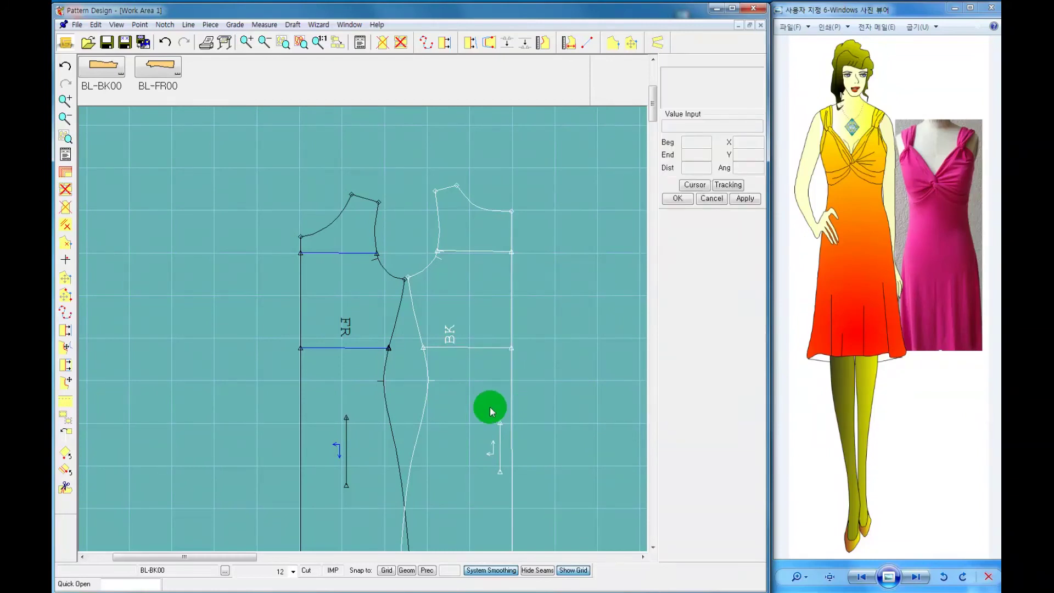
- Move the front and back pieces apart and zoom out to see both
{"action": "left_click_drag", "start_coordinate": [480, 418], "coordinate": [525, 412]}
{"action": "left_click_drag", "start_coordinate": [389, 413], "coordinate": [291, 397]}
{"action": "left_click_drag", "start_coordinate": [559, 401], "coordinate": [511, 401]}
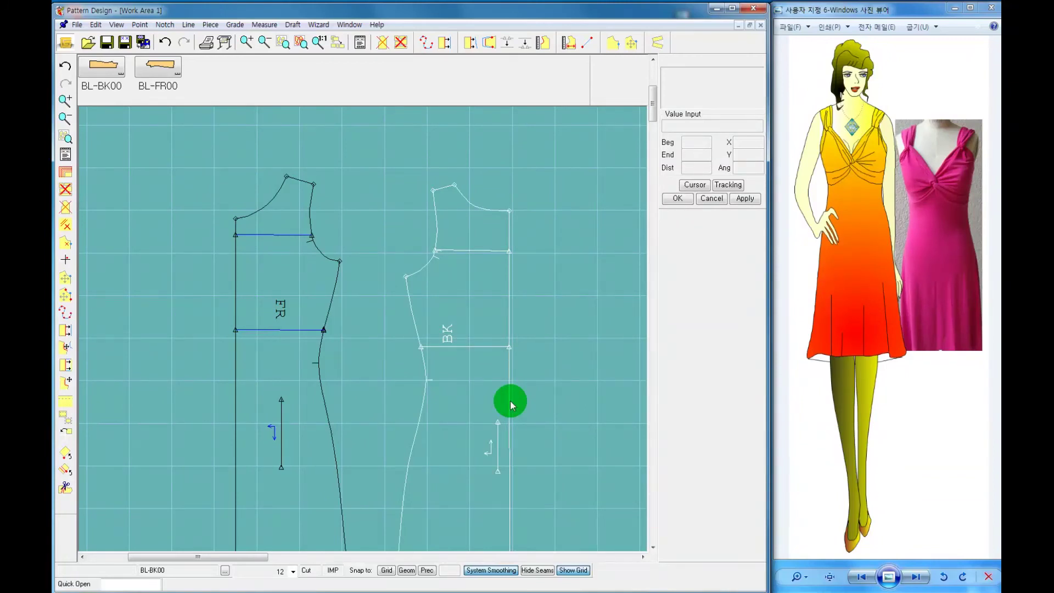
{"action": "scroll", "coordinate": [511, 403], "scroll_direction": "down", "scroll_amount": 2}
{"action": "left_click", "coordinate": [272, 225]}
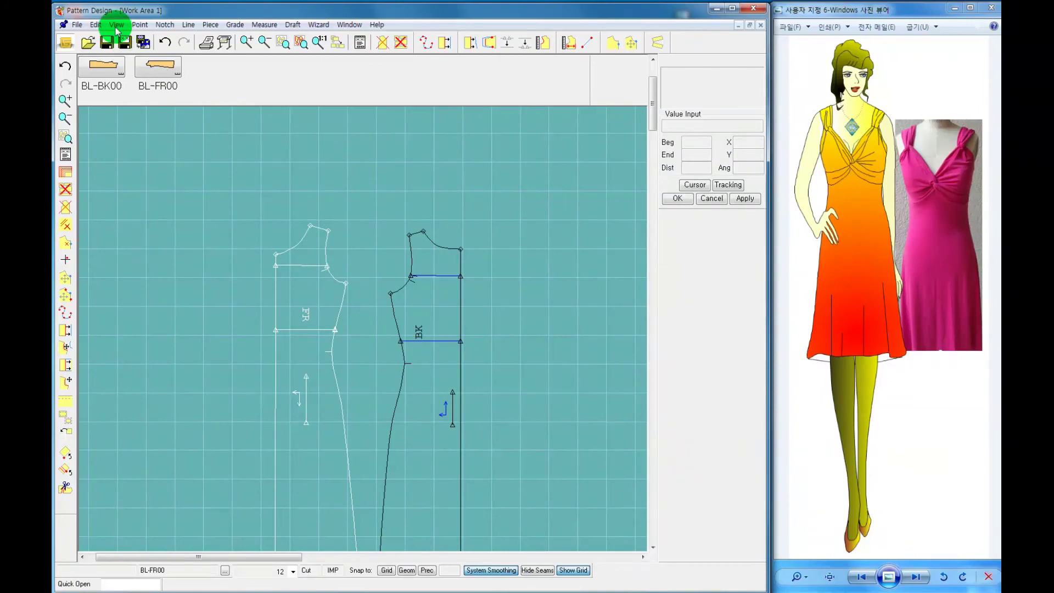
- Set the work-area guidelines to None
{"action": "left_click", "coordinate": [116, 24]}
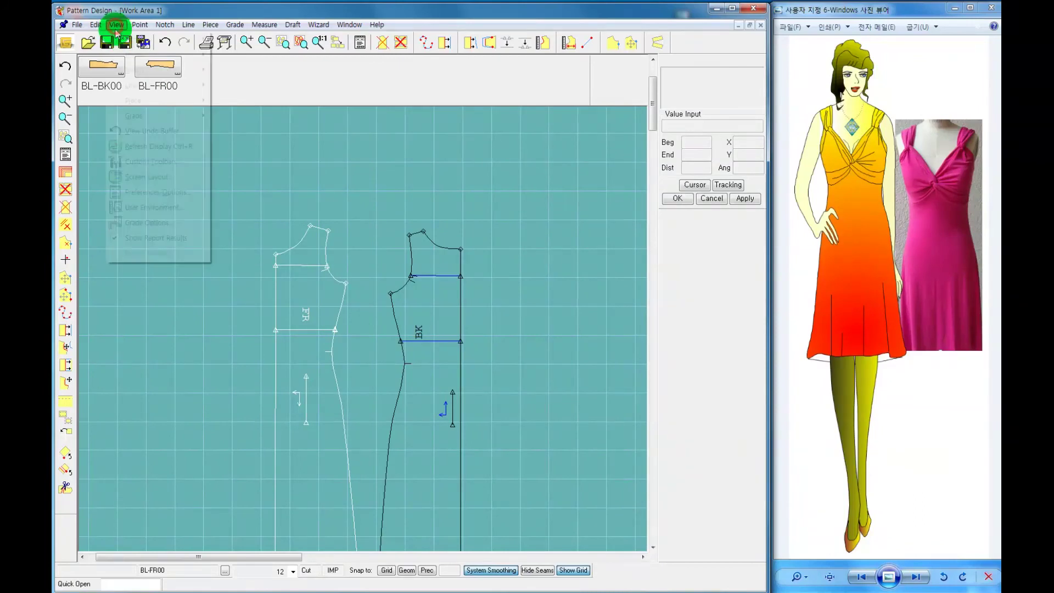
{"action": "left_click", "coordinate": [152, 182]}
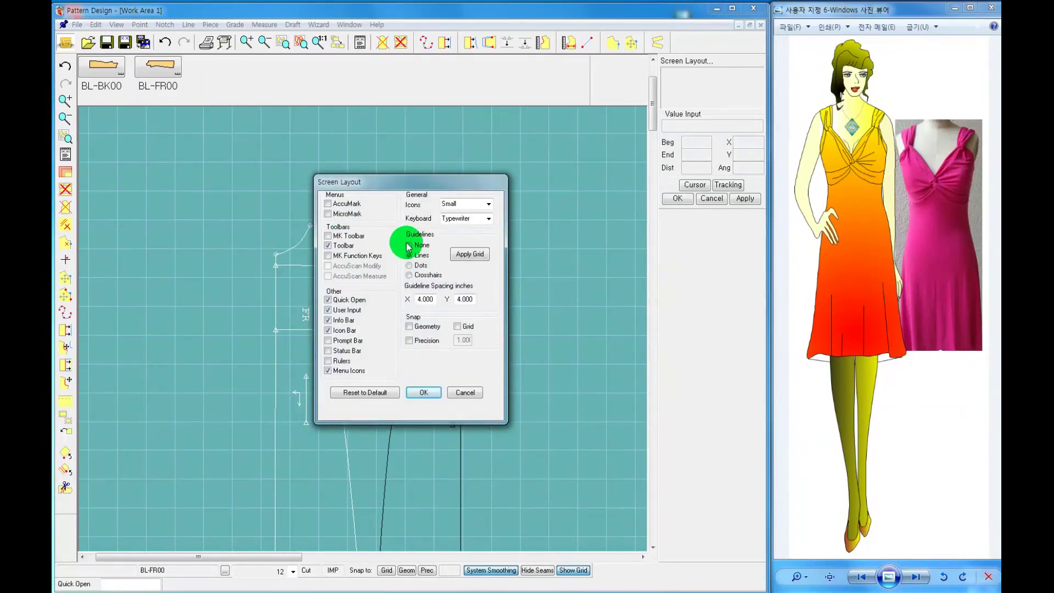
{"action": "left_click", "coordinate": [430, 390]}
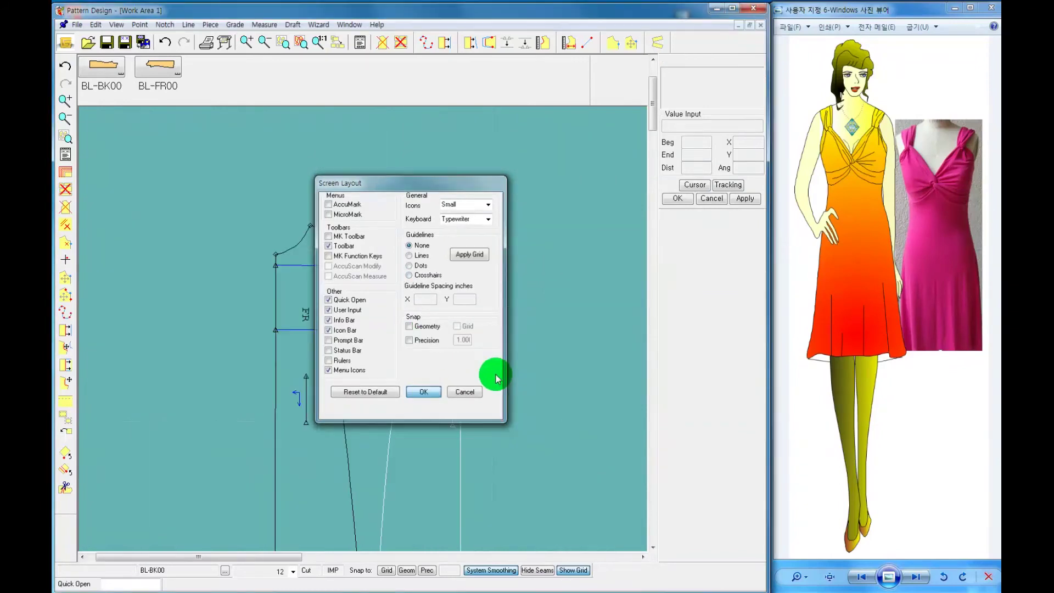
{"action": "left_click_drag", "start_coordinate": [419, 418], "coordinate": [457, 374]}
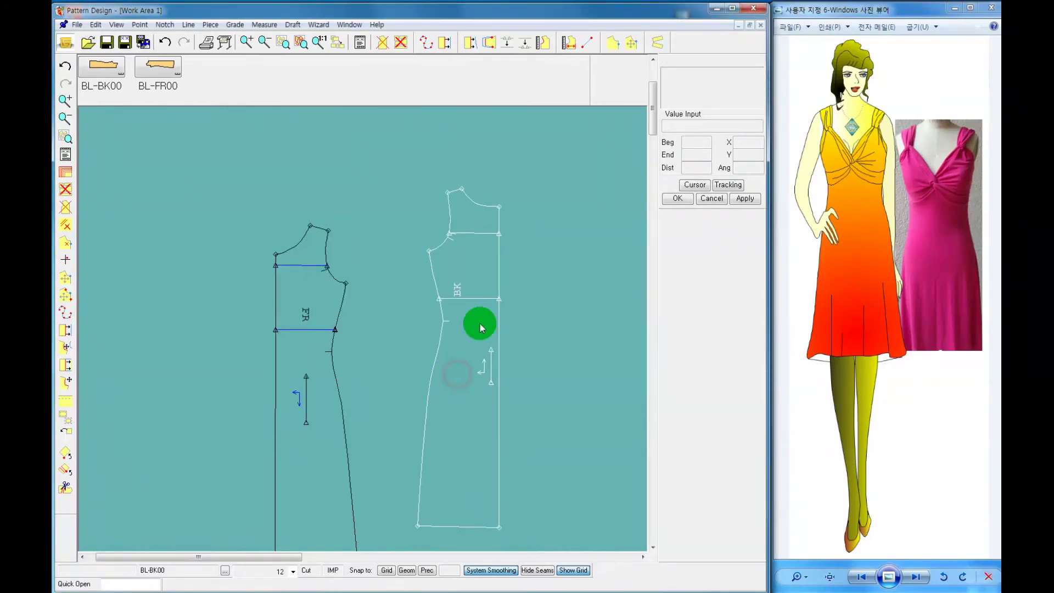
- Start extracting a new piece from the back region below the yoke line
{"action": "left_click", "coordinate": [200, 12]}
{"action": "left_click", "coordinate": [209, 25]}
{"action": "mouse_move", "coordinate": [236, 40]}
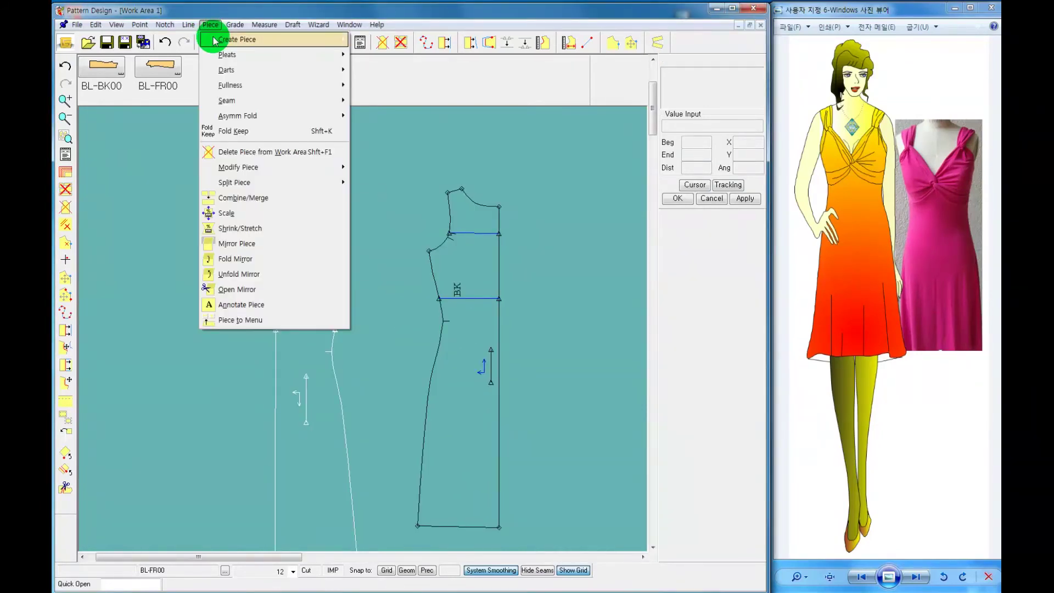
{"action": "left_click", "coordinate": [377, 203]}
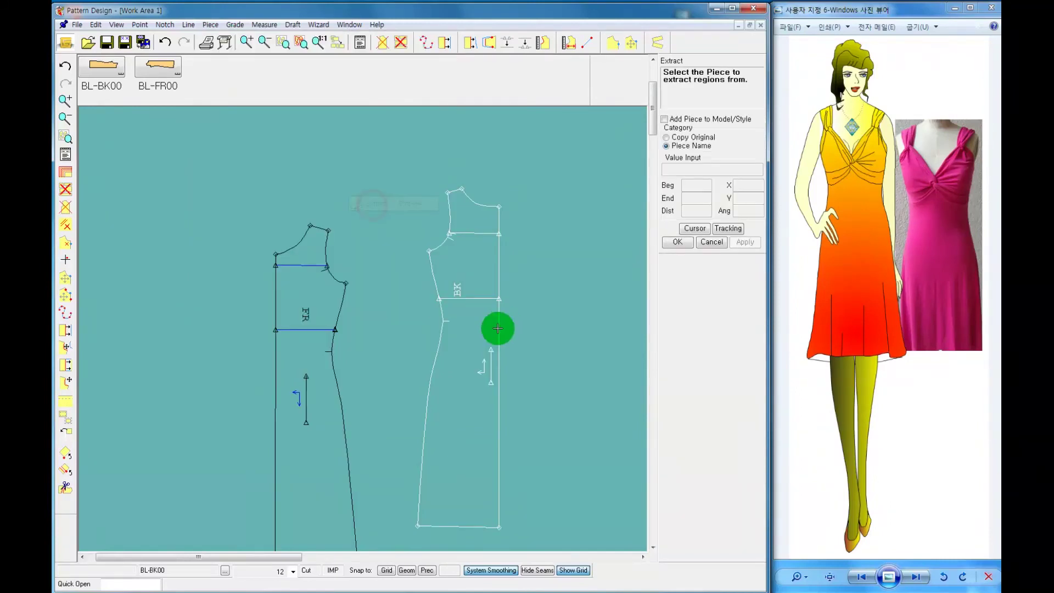
{"action": "left_click", "coordinate": [478, 343]}
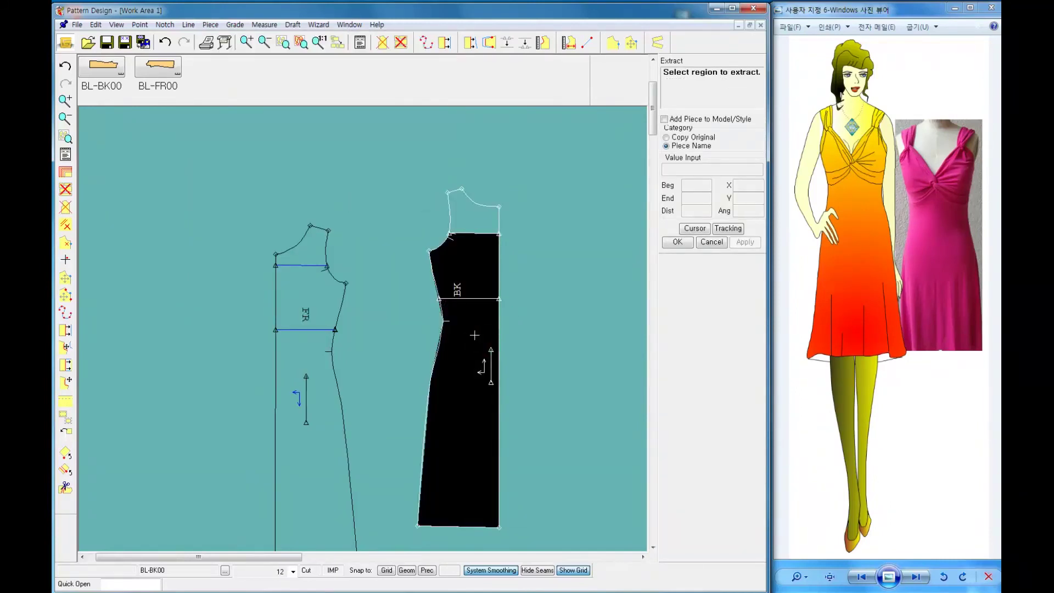
{"action": "left_click", "coordinate": [473, 335]}
{"action": "left_click", "coordinate": [211, 24]}
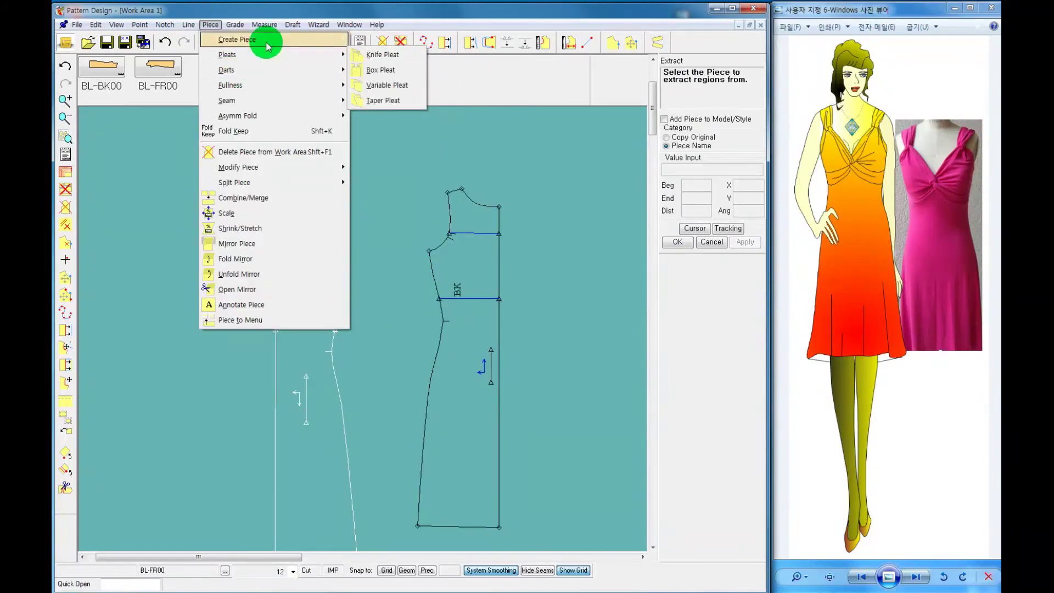
- Trace the back's waist line, centre back and hem into a new lower back piece
{"action": "mouse_move", "coordinate": [236, 40]}
{"action": "left_click", "coordinate": [375, 218]}
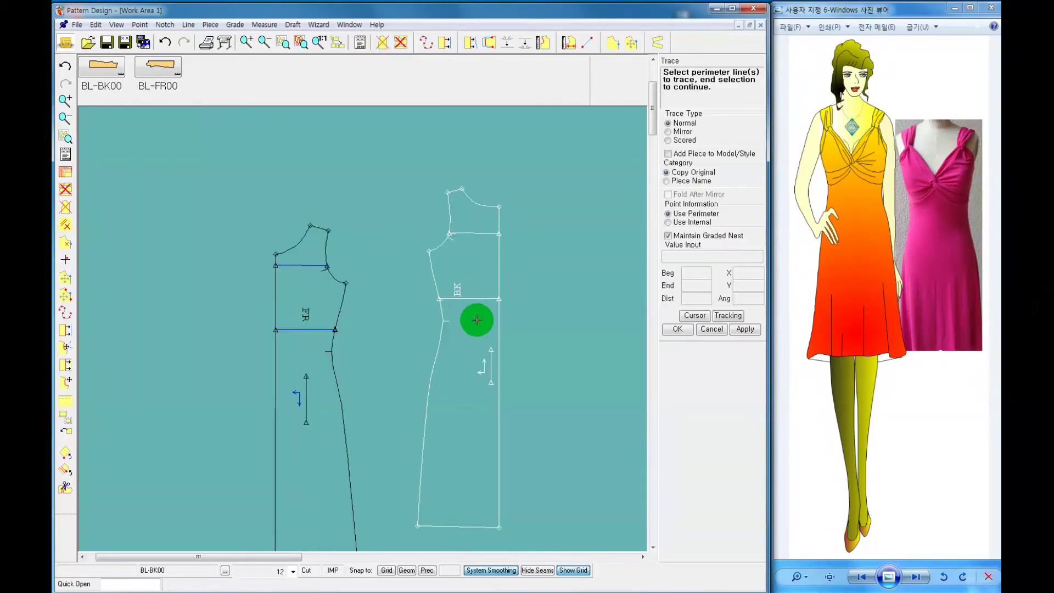
{"action": "left_click", "coordinate": [476, 297]}
{"action": "left_click", "coordinate": [498, 322]}
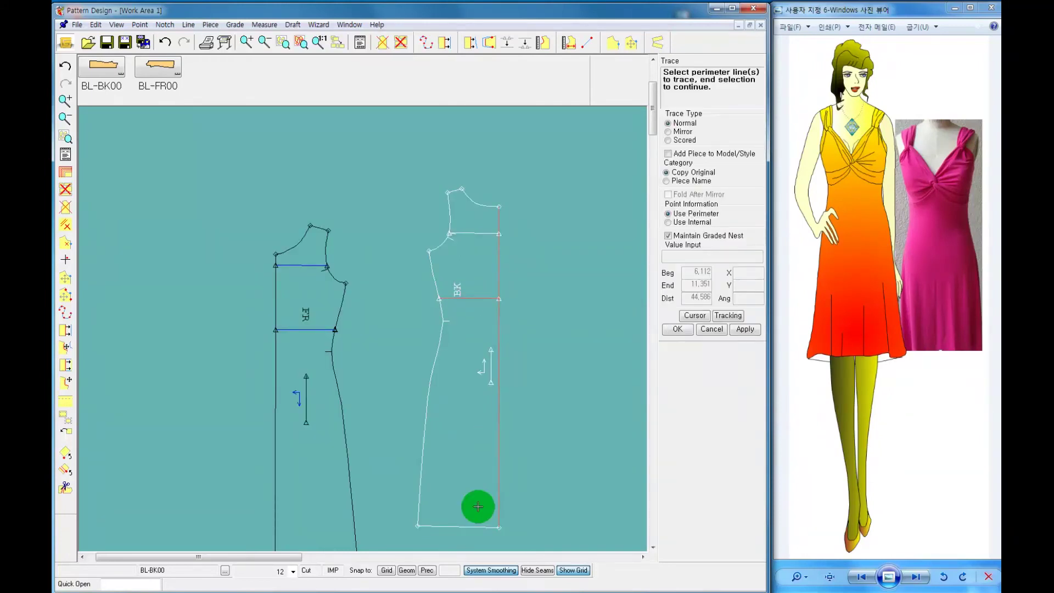
{"action": "left_click", "coordinate": [468, 526]}
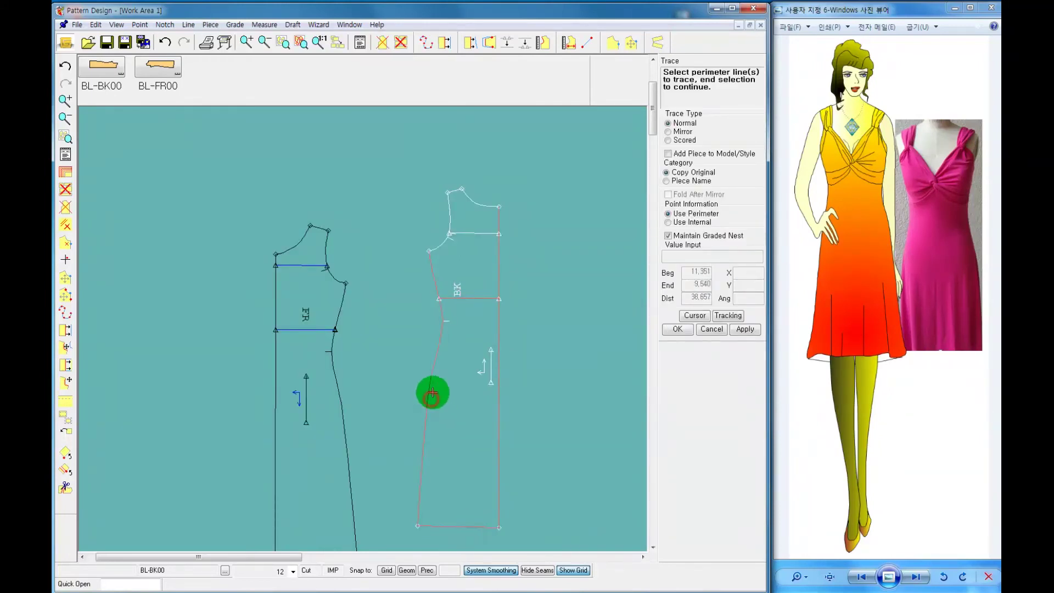
{"action": "right_click", "coordinate": [464, 340]}
{"action": "left_click", "coordinate": [464, 342]}
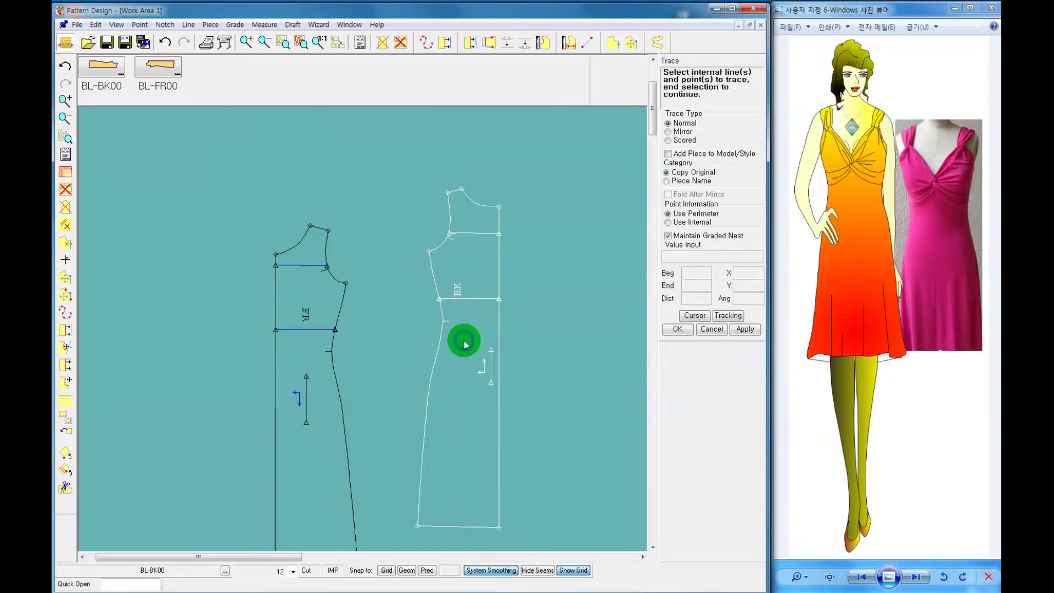
{"action": "right_click", "coordinate": [464, 344]}
{"action": "left_click", "coordinate": [463, 367]}
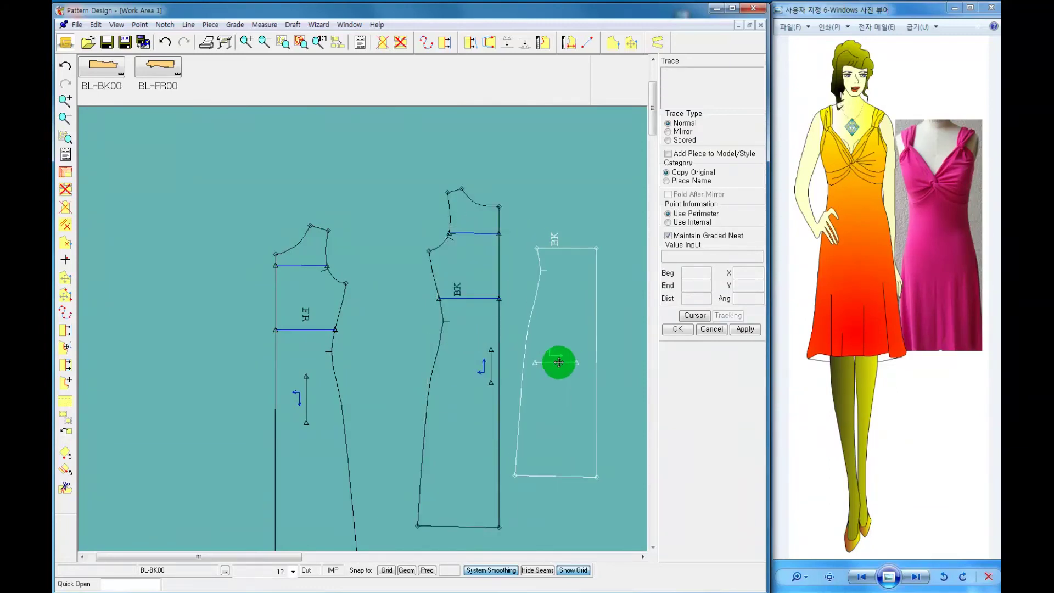
{"action": "left_click", "coordinate": [560, 363]}
{"action": "left_click", "coordinate": [675, 329]}
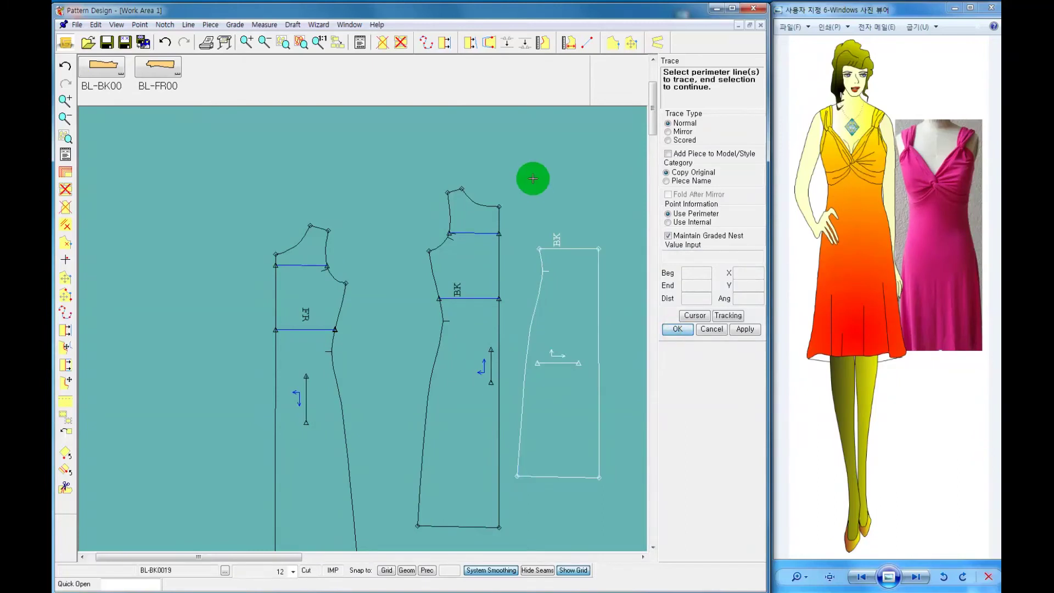
{"action": "right_click", "coordinate": [532, 177]}
{"action": "left_click", "coordinate": [532, 182]}
- Set the original back piece to the right, apart from the lower back piece
{"action": "left_click", "coordinate": [466, 384]}
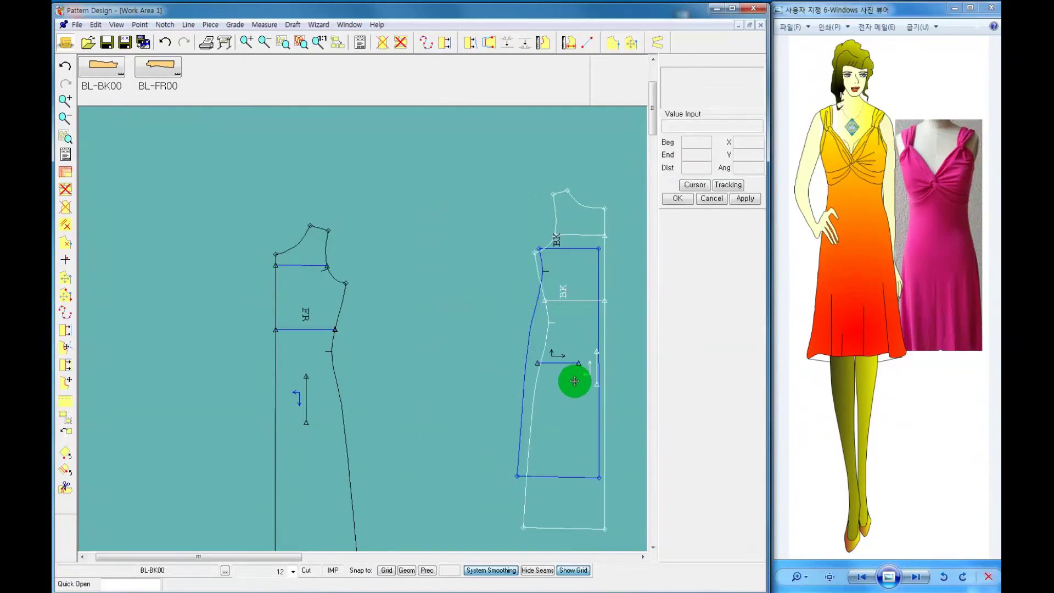
{"action": "left_click", "coordinate": [536, 358]}
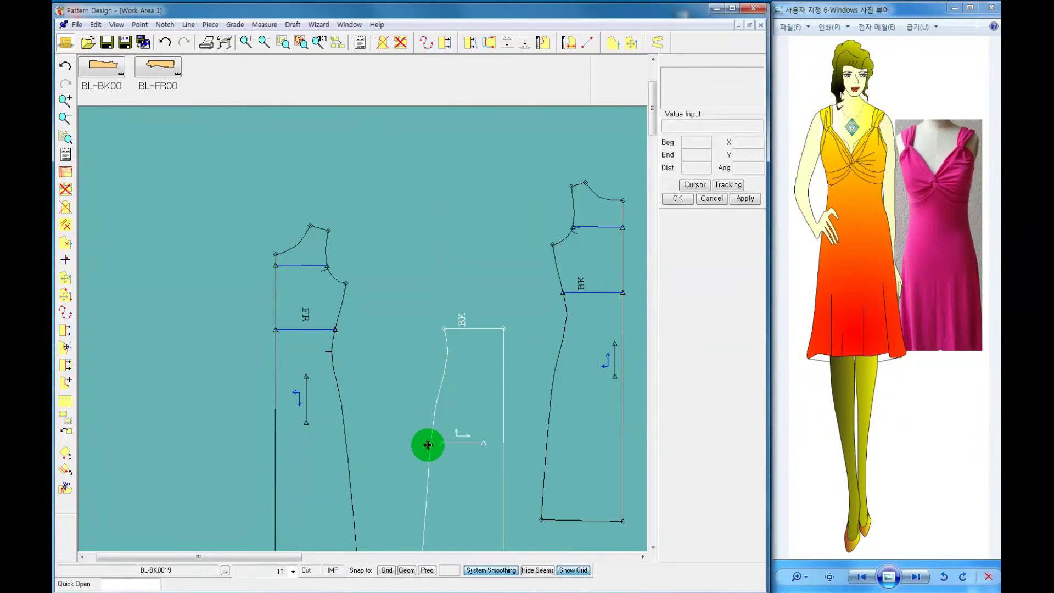
{"action": "left_click", "coordinate": [399, 478]}
{"action": "left_click", "coordinate": [576, 345]}
{"action": "left_click", "coordinate": [549, 345]}
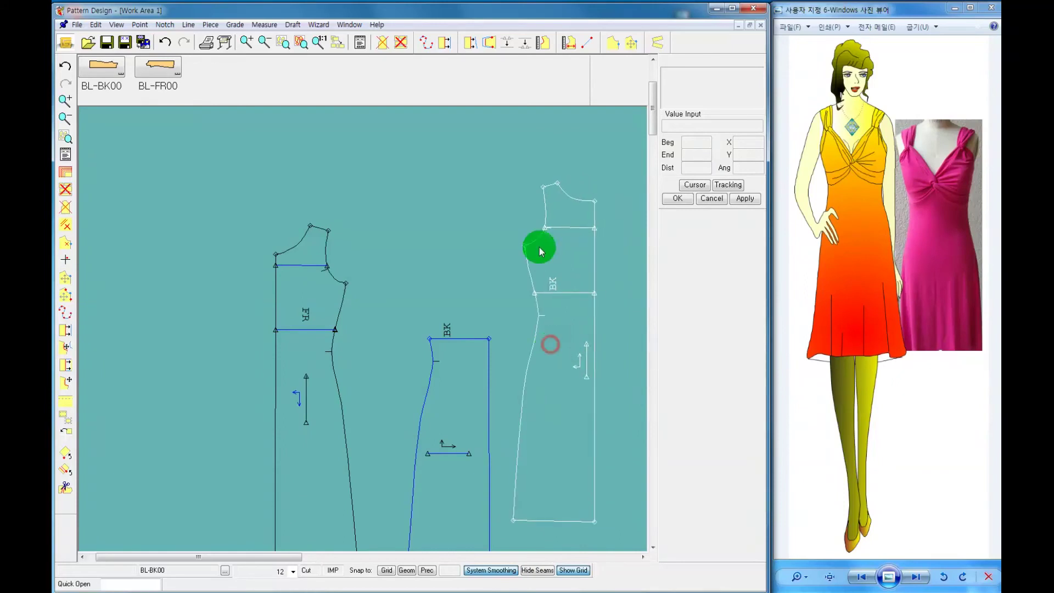
- Select the back's upper line, centre back, lower line and side edge for tracing
{"action": "left_click", "coordinate": [212, 25]}
{"action": "mouse_move", "coordinate": [238, 39]}
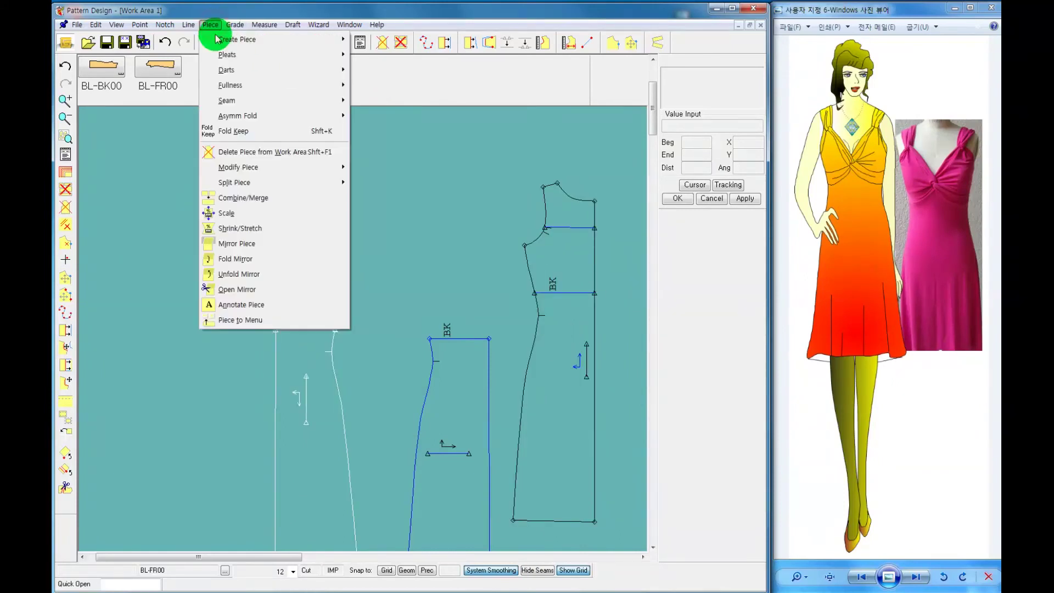
{"action": "left_click", "coordinate": [380, 222]}
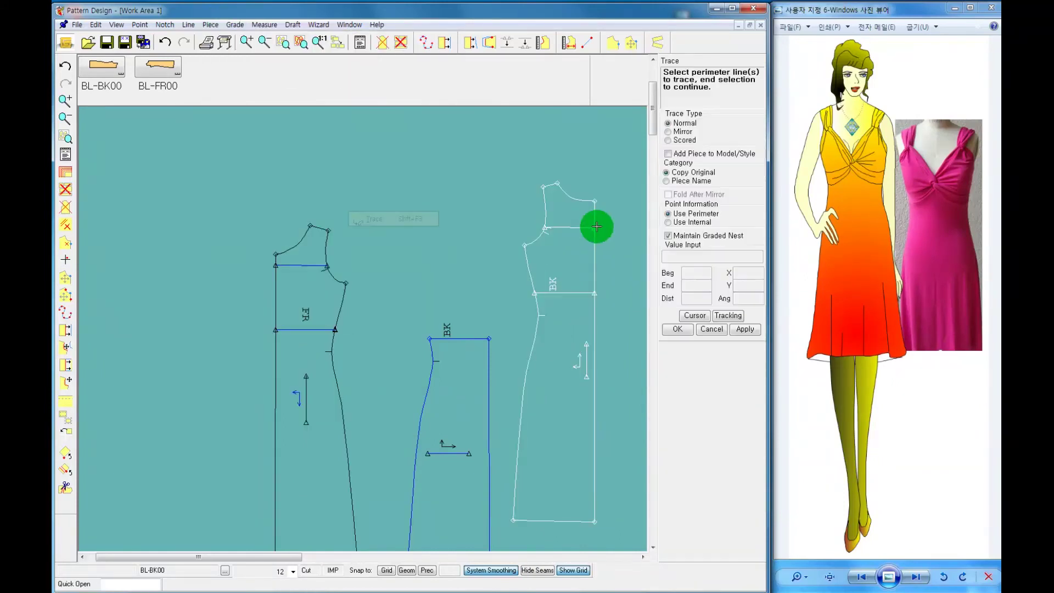
{"action": "left_click", "coordinate": [573, 228]}
{"action": "left_click", "coordinate": [596, 244]}
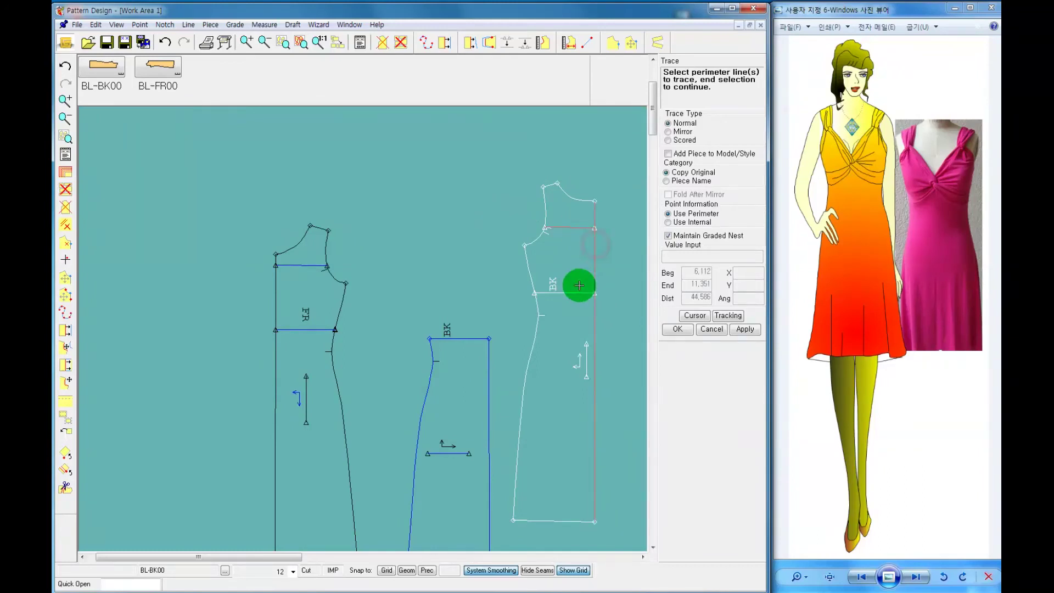
{"action": "left_click", "coordinate": [573, 291]}
{"action": "left_click", "coordinate": [529, 271]}
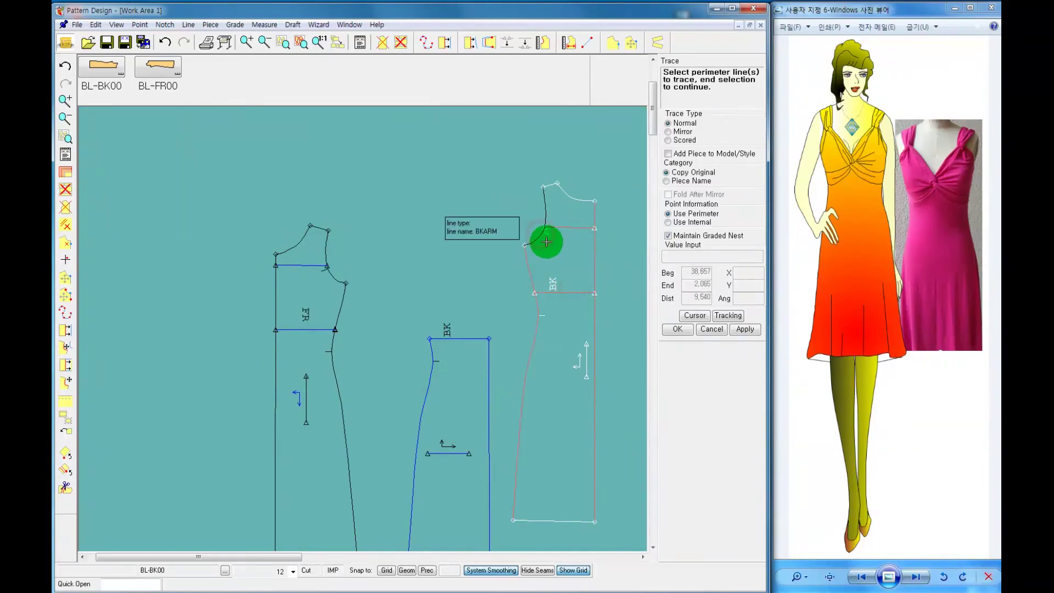
- Confirm the trace and place the new yoke piece beside the back
{"action": "right_click", "coordinate": [552, 238]}
{"action": "left_click", "coordinate": [552, 238]}
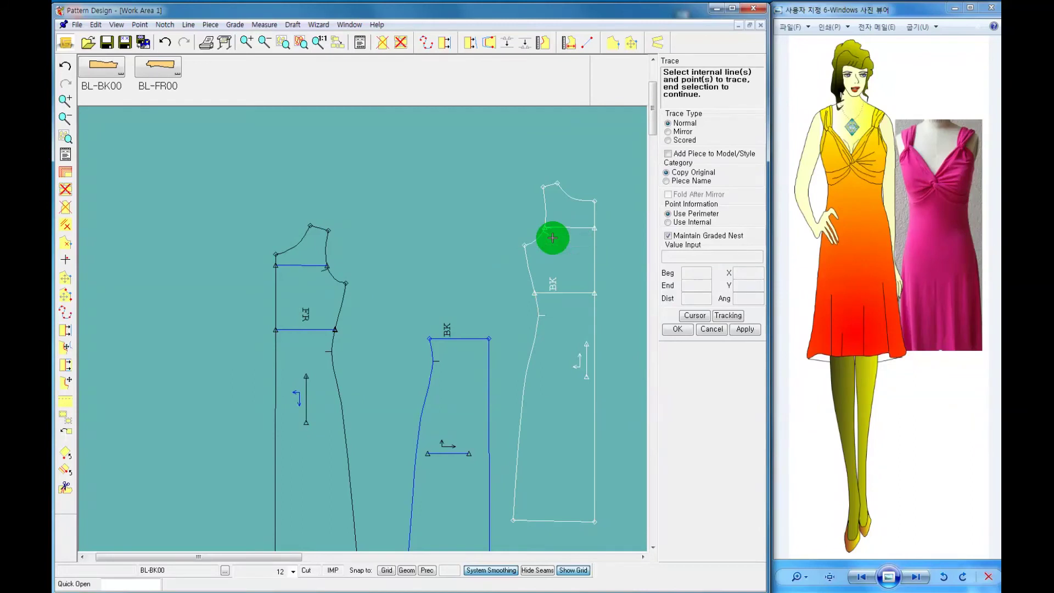
{"action": "right_click", "coordinate": [553, 238]}
{"action": "left_click", "coordinate": [554, 240]}
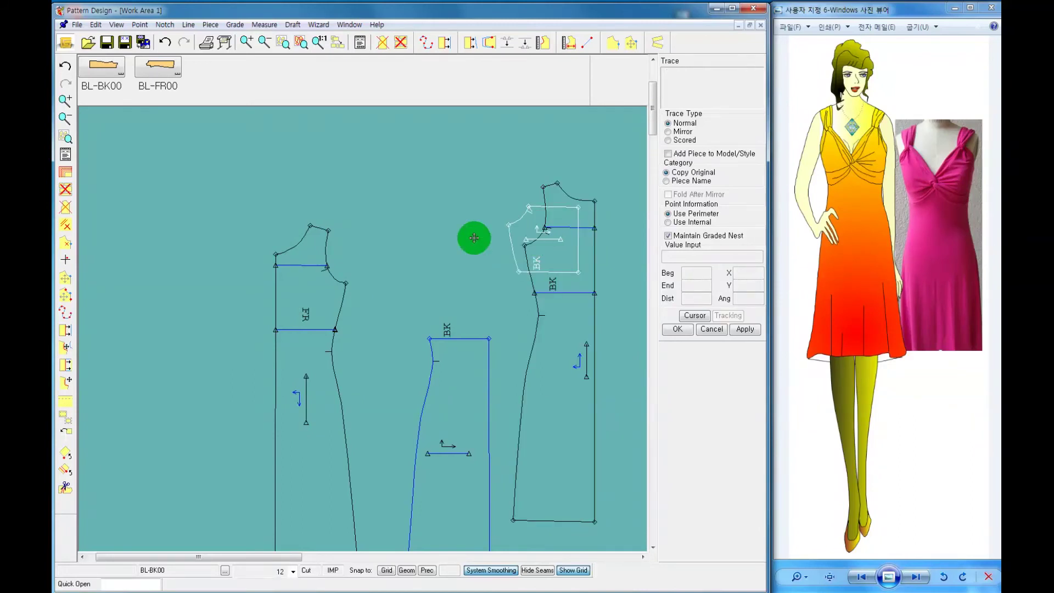
{"action": "left_click", "coordinate": [452, 257]}
{"action": "left_click", "coordinate": [678, 329]}
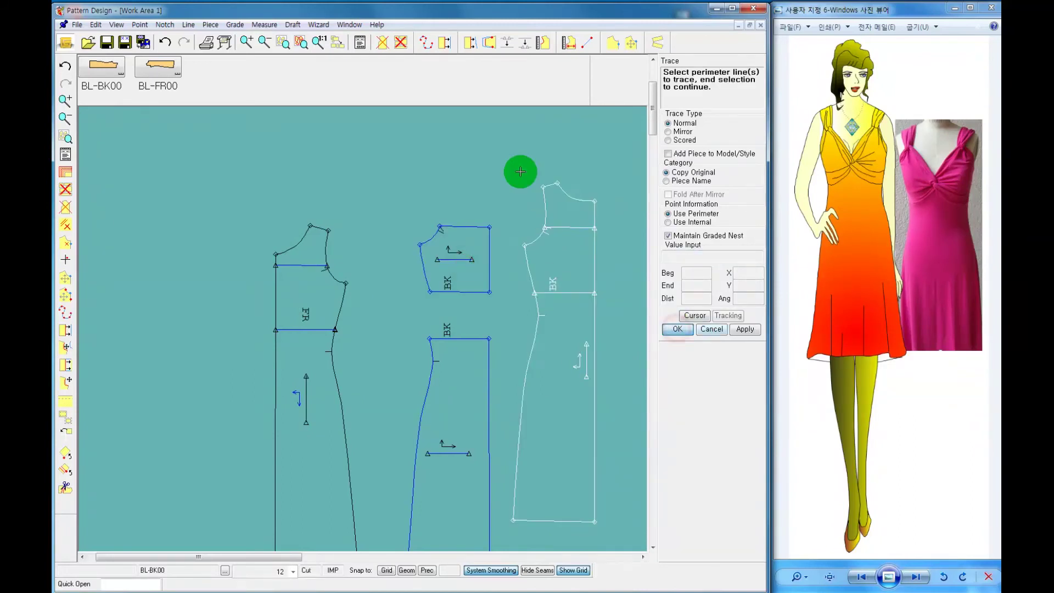
{"action": "right_click", "coordinate": [520, 172]}
{"action": "left_click", "coordinate": [514, 181]}
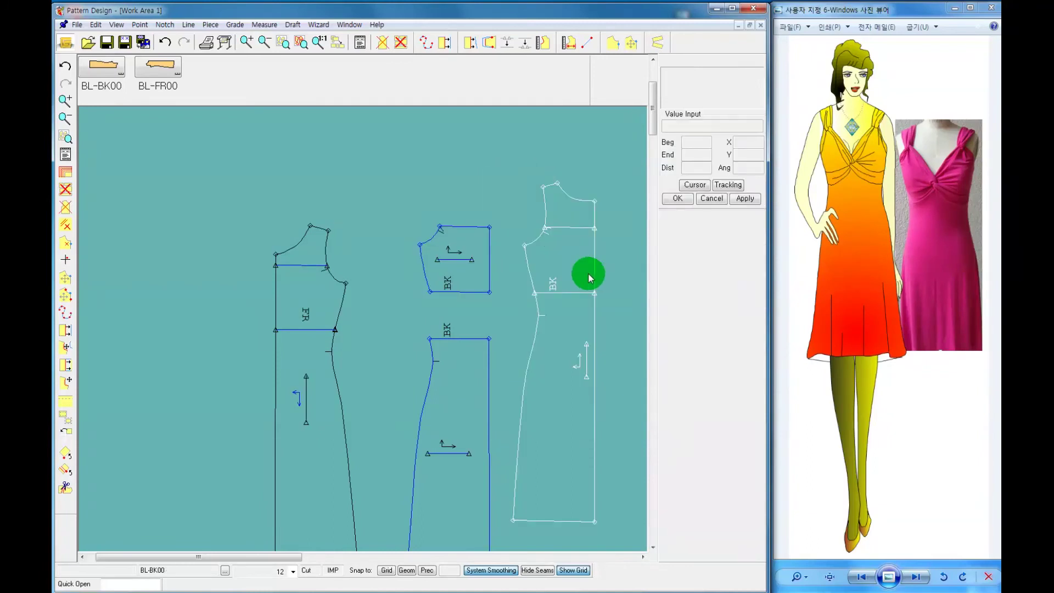
- Move the original back right and set the yoke above the lower back piece
{"action": "left_click", "coordinate": [591, 45]}
{"action": "mouse_move", "coordinate": [565, 376]}
{"action": "left_mouse_down"}
{"action": "mouse_move", "coordinate": [608, 393]}
{"action": "mouse_move", "coordinate": [621, 387]}
{"action": "left_mouse_up"}
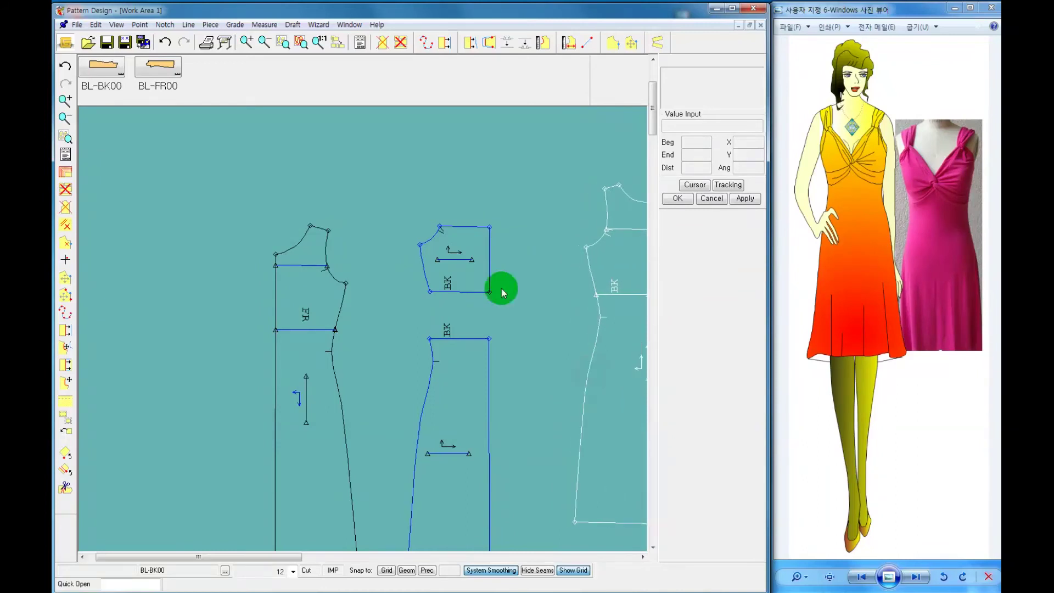
{"action": "left_click_drag", "start_coordinate": [463, 268], "coordinate": [480, 261]}
{"action": "left_click_drag", "start_coordinate": [471, 374], "coordinate": [485, 338]}
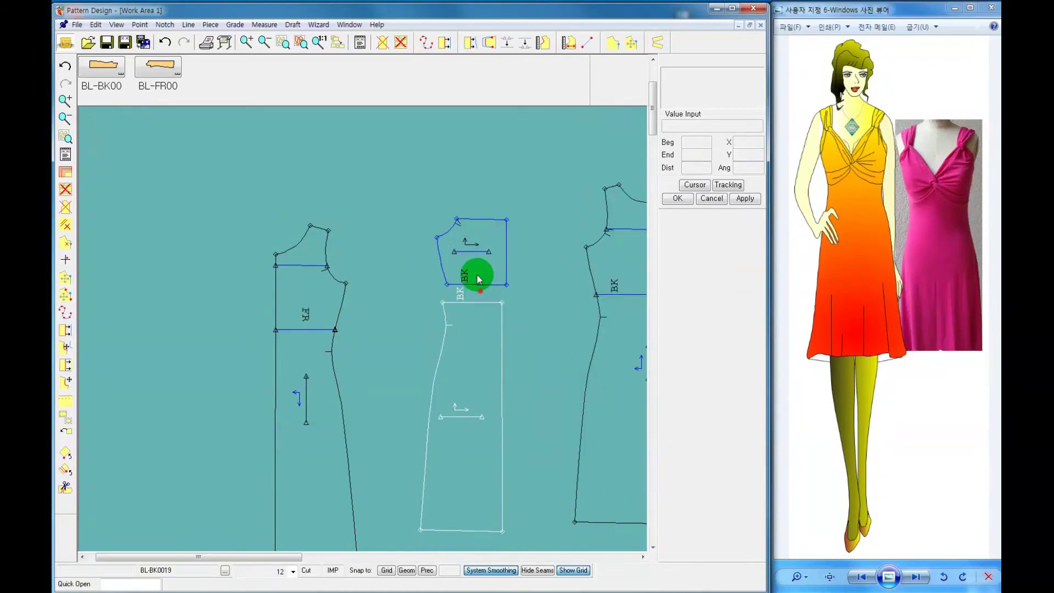
{"action": "left_click_drag", "start_coordinate": [478, 275], "coordinate": [452, 258]}
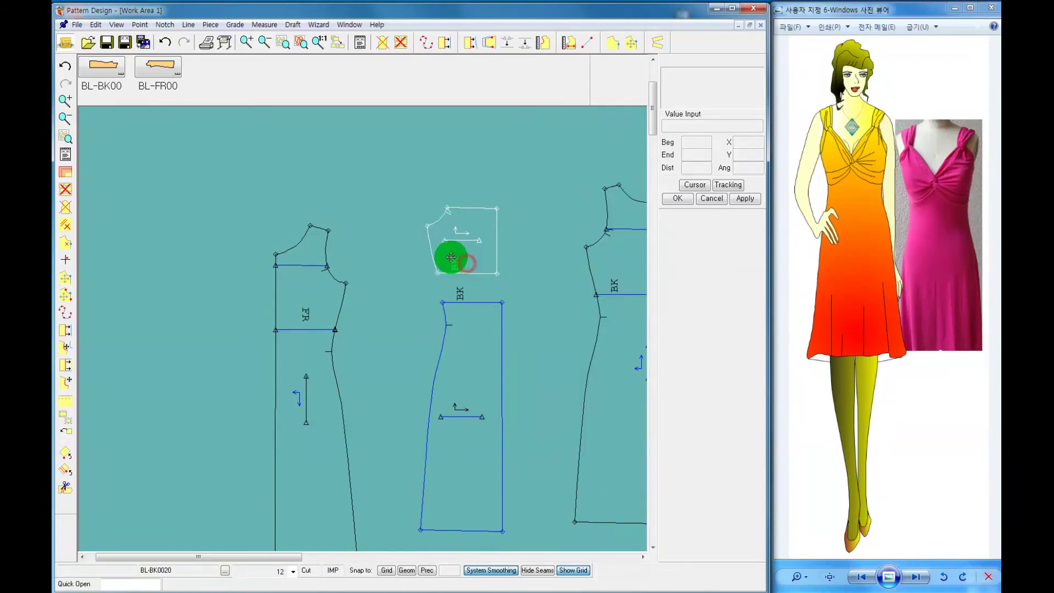
{"action": "left_click", "coordinate": [213, 25]}
{"action": "mouse_move", "coordinate": [237, 40]}
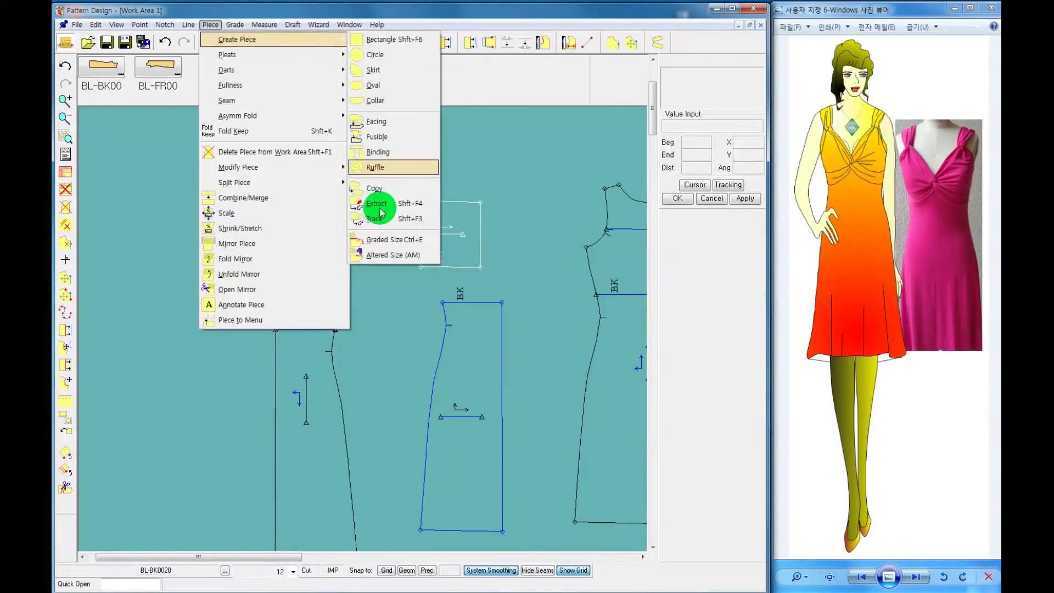
- Copy the yoke piece and place the copy to its right
{"action": "left_click", "coordinate": [375, 188]}
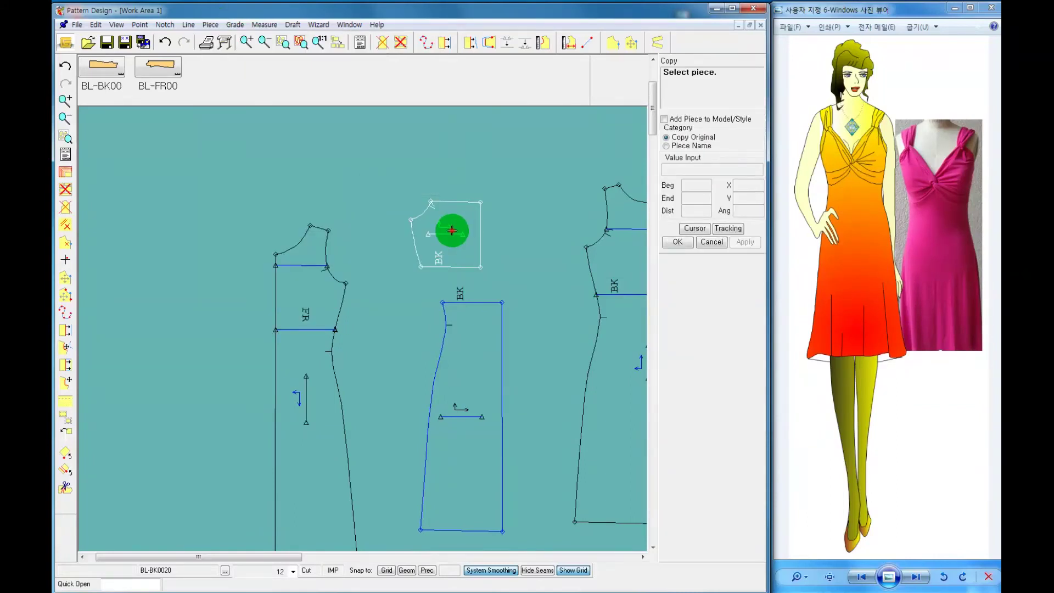
{"action": "left_click", "coordinate": [452, 231]}
{"action": "left_click", "coordinate": [539, 231]}
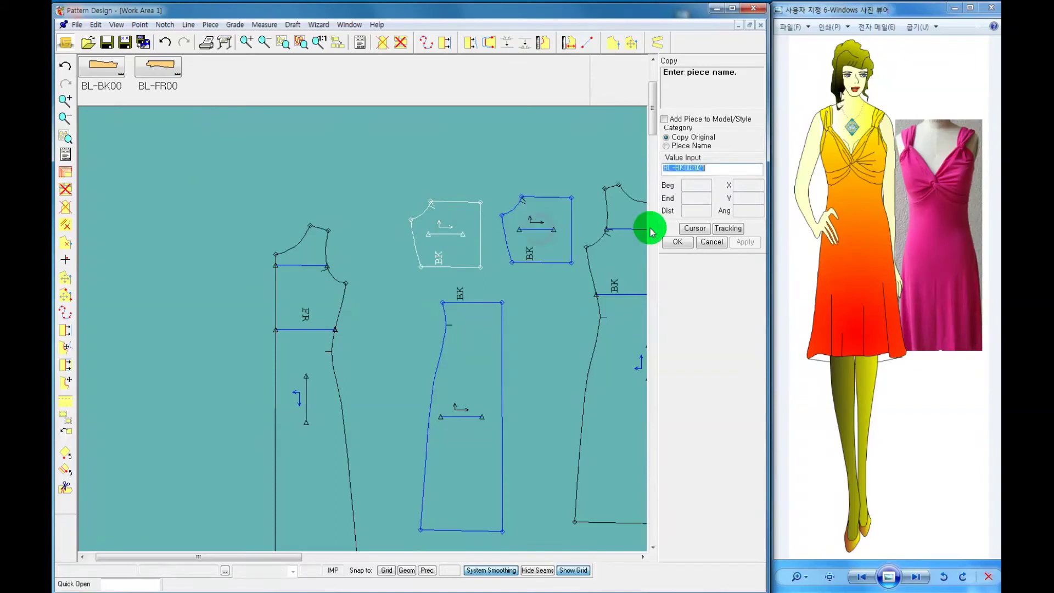
{"action": "left_click", "coordinate": [679, 243]}
- Try rotating the yoke copy, cancel it, and move the original yoke further left
{"action": "left_click", "coordinate": [66, 469]}
{"action": "left_click", "coordinate": [582, 221]}
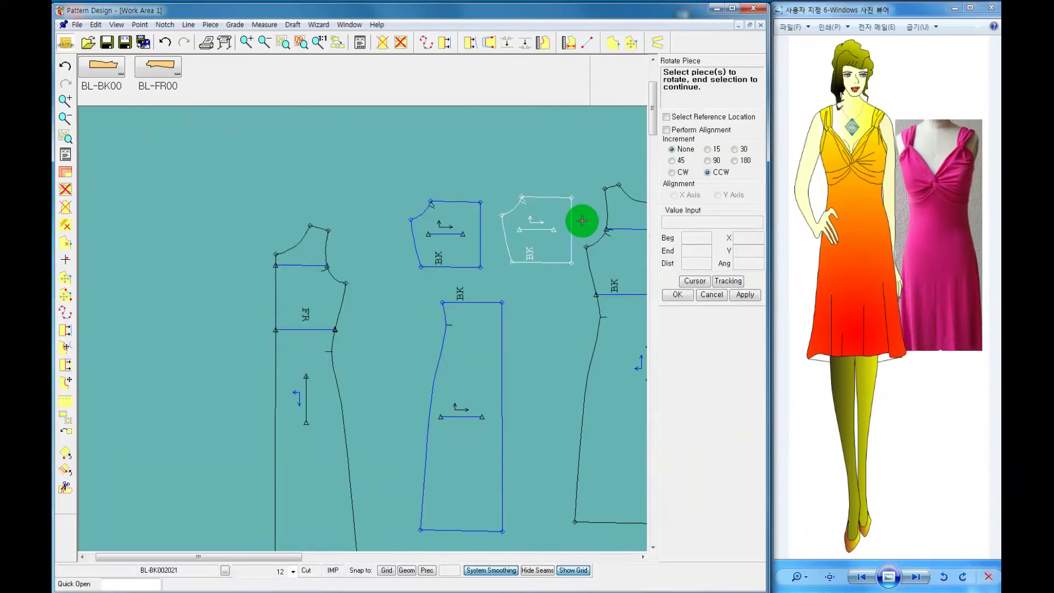
{"action": "right_click", "coordinate": [573, 222]}
{"action": "right_click", "coordinate": [572, 152]}
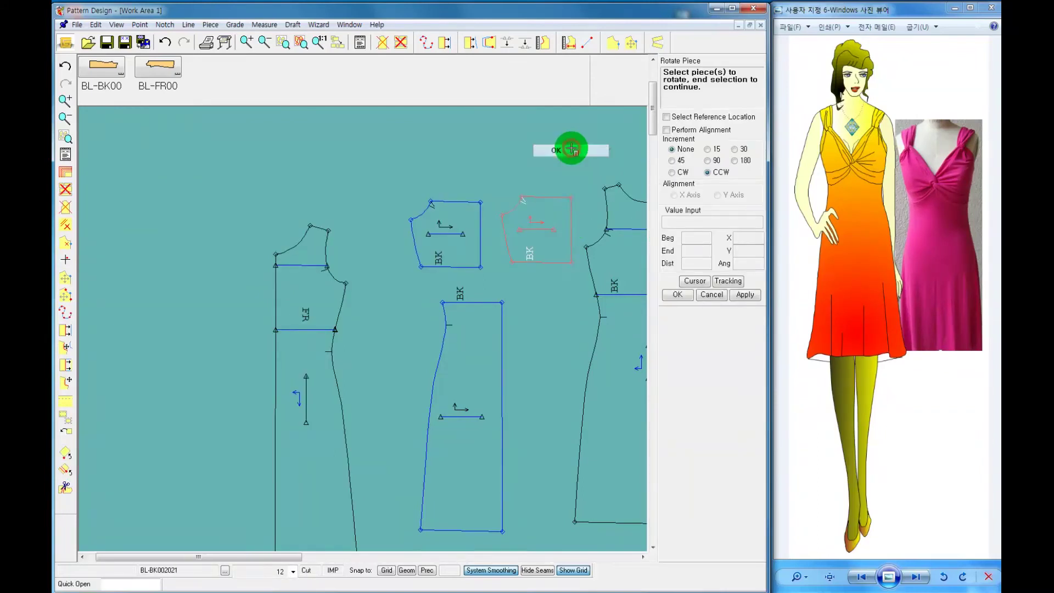
{"action": "right_click", "coordinate": [573, 219]}
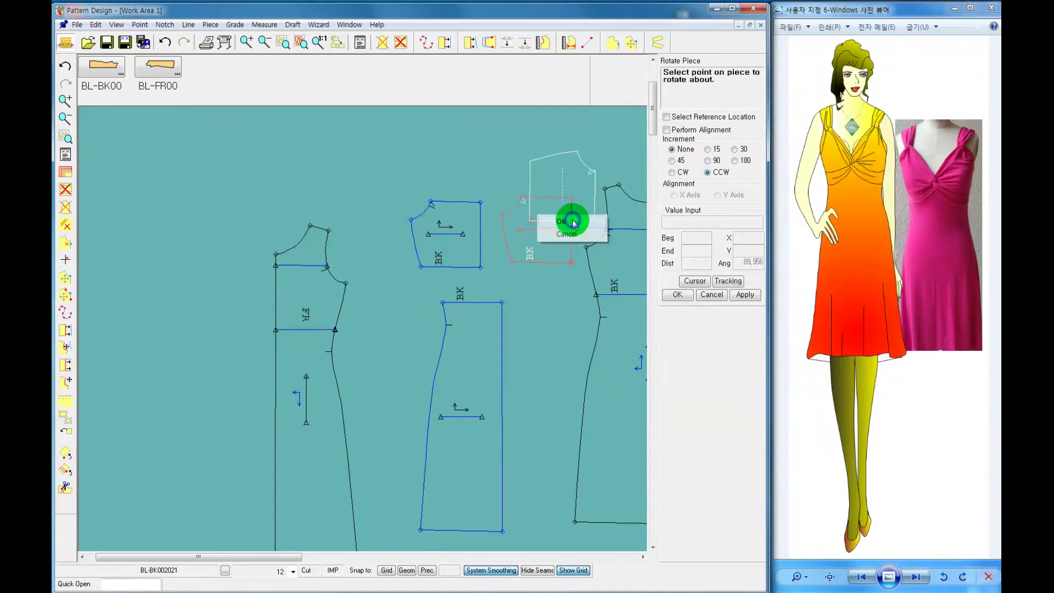
{"action": "left_click", "coordinate": [712, 296]}
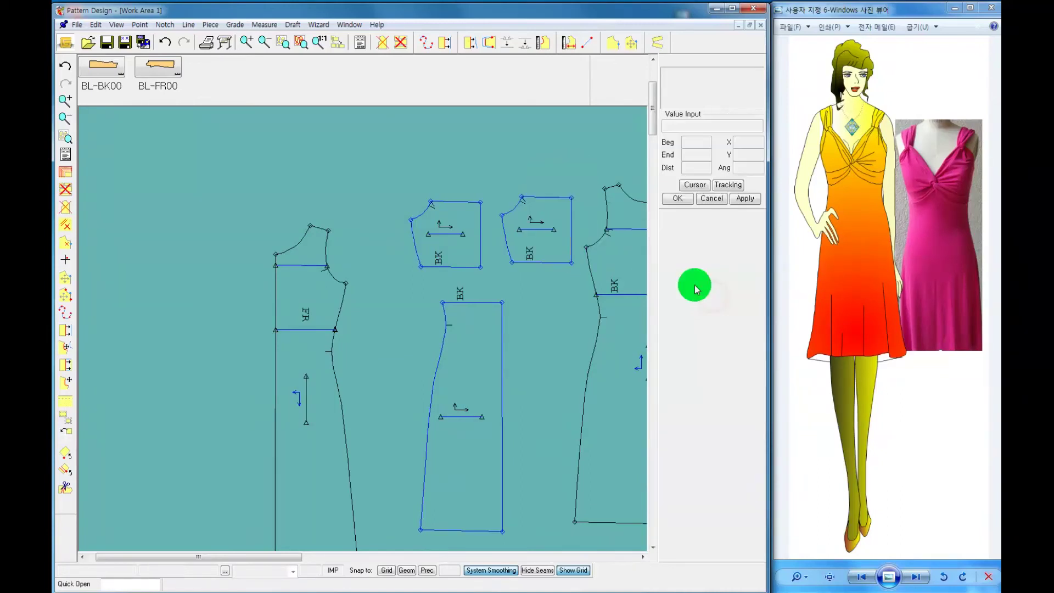
{"action": "left_click", "coordinate": [561, 181]}
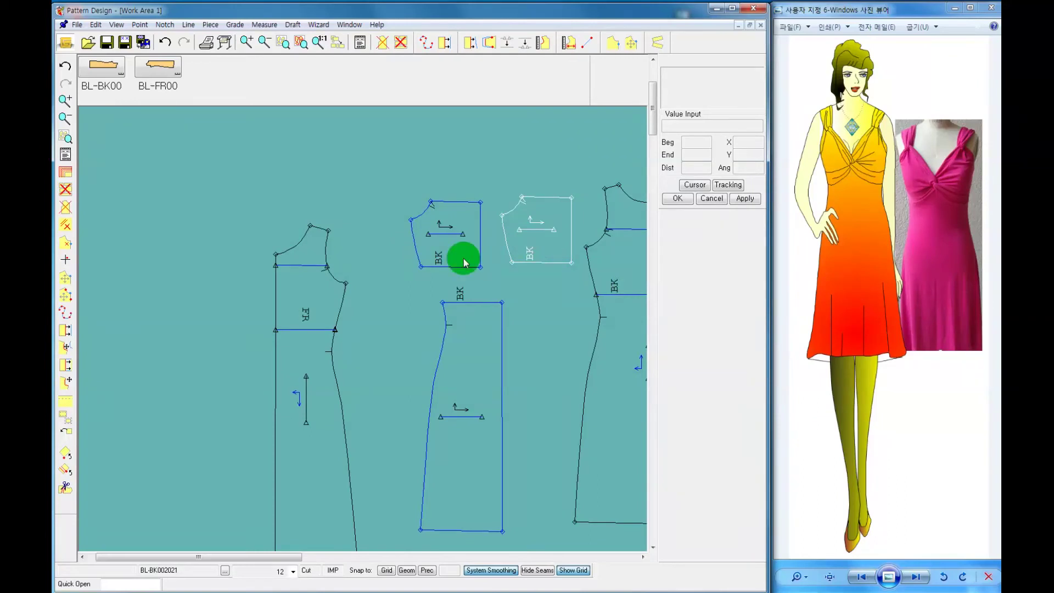
{"action": "left_click_drag", "start_coordinate": [450, 252], "coordinate": [410, 249]}
{"action": "left_click", "coordinate": [311, 348]}
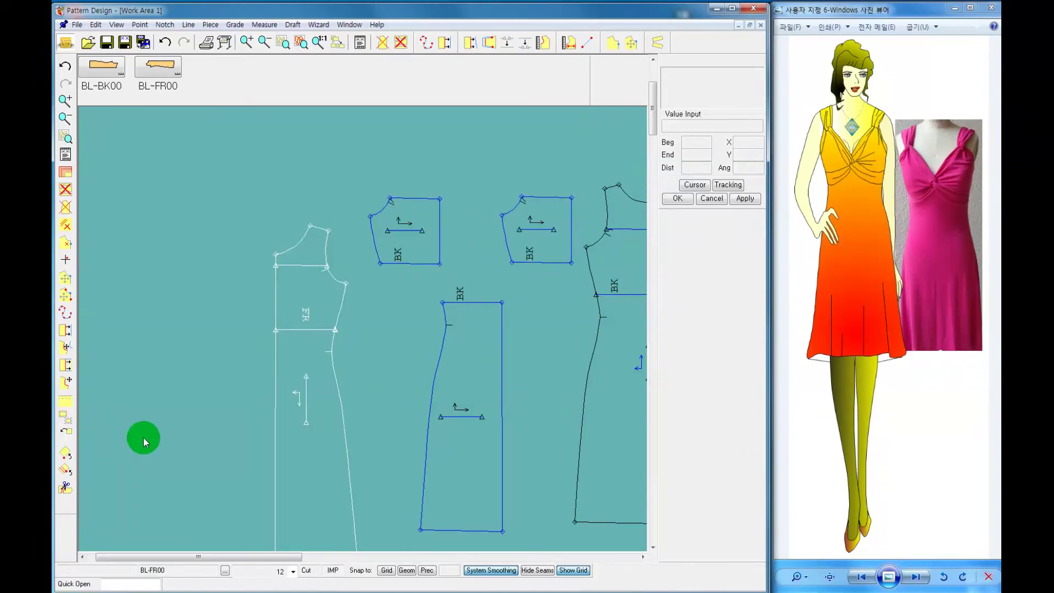
- Select the right small back piece and pick its edge line for splitting
{"action": "left_click", "coordinate": [67, 454]}
{"action": "left_click", "coordinate": [574, 223]}
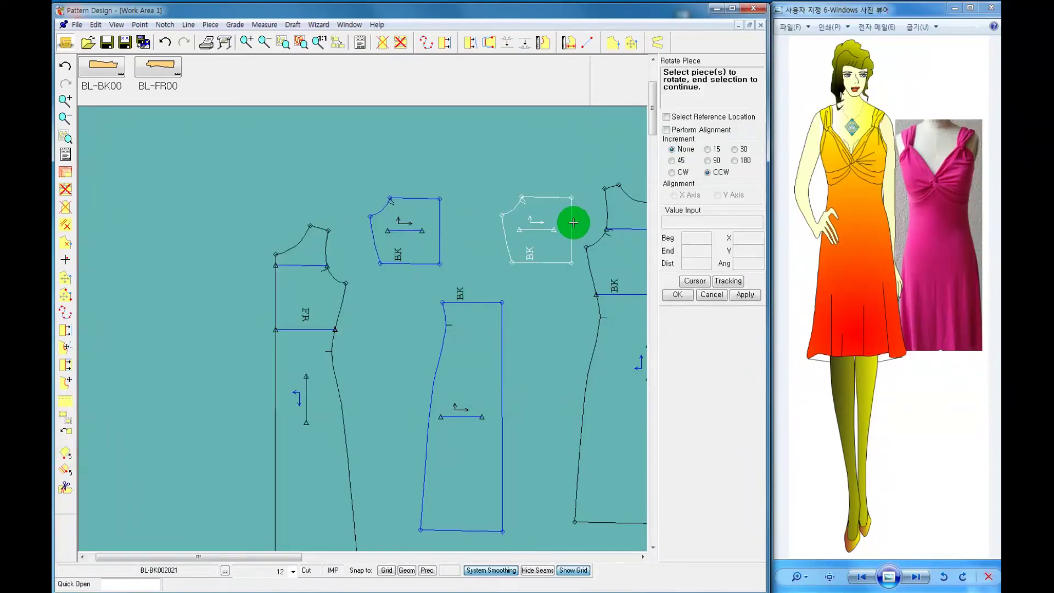
{"action": "left_click", "coordinate": [574, 223]}
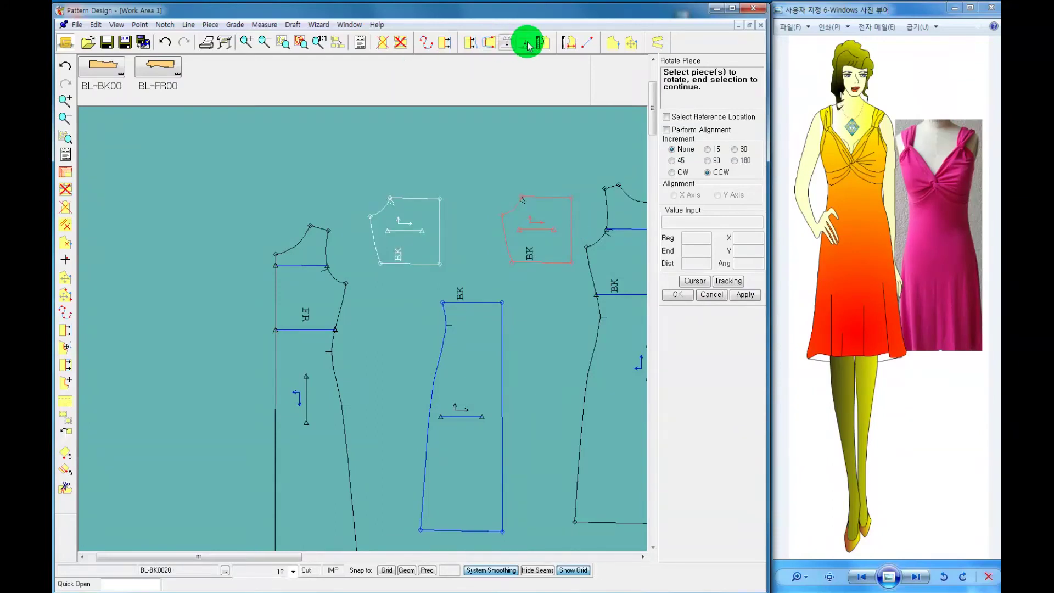
{"action": "left_click", "coordinate": [526, 42]}
{"action": "right_click", "coordinate": [574, 251]}
{"action": "left_click", "coordinate": [562, 261]}
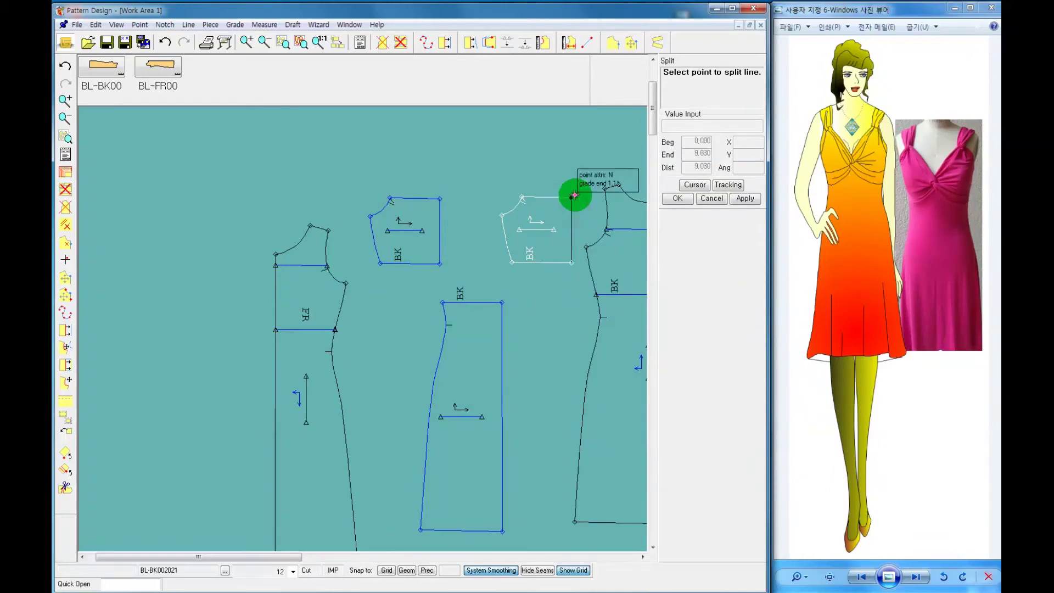
{"action": "left_click", "coordinate": [66, 453]}
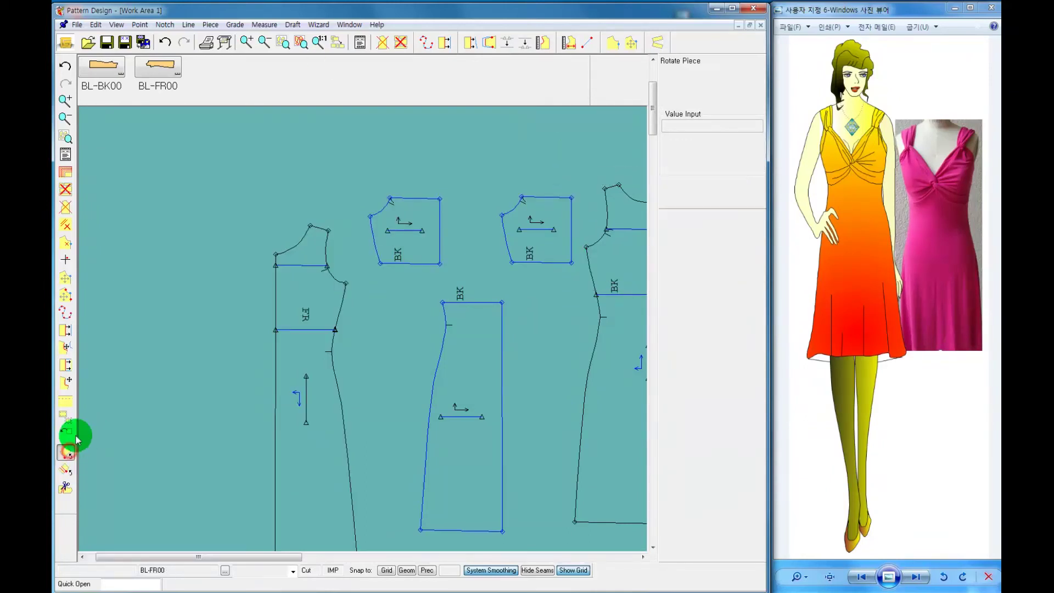
- Flip the right small back piece about its right edge and place it beside the other half
{"action": "left_click", "coordinate": [65, 434]}
{"action": "left_click", "coordinate": [511, 254]}
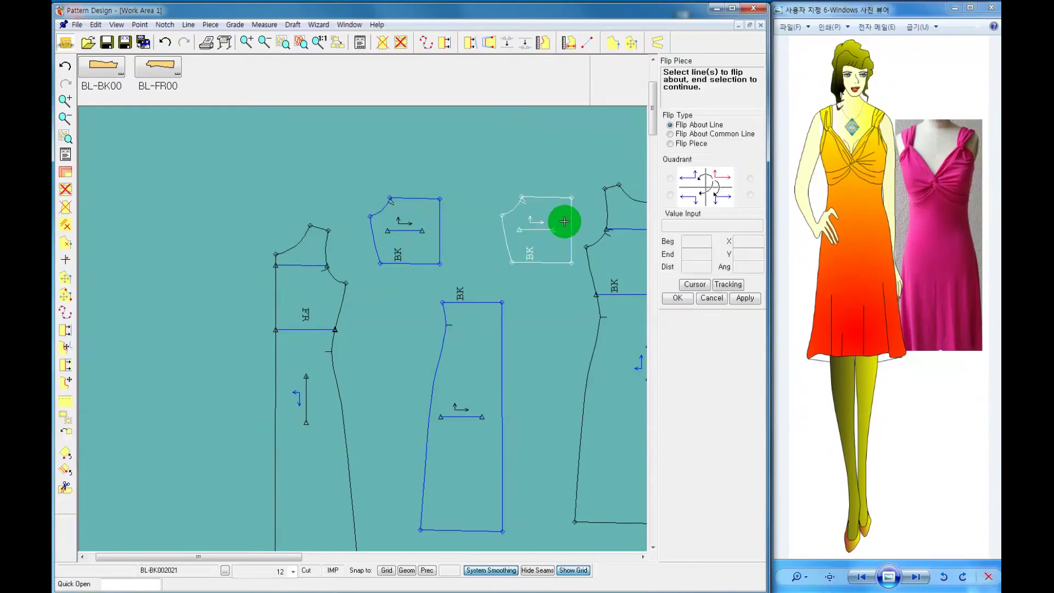
{"action": "left_click", "coordinate": [573, 225]}
{"action": "right_click", "coordinate": [572, 225]}
{"action": "left_click", "coordinate": [588, 212]}
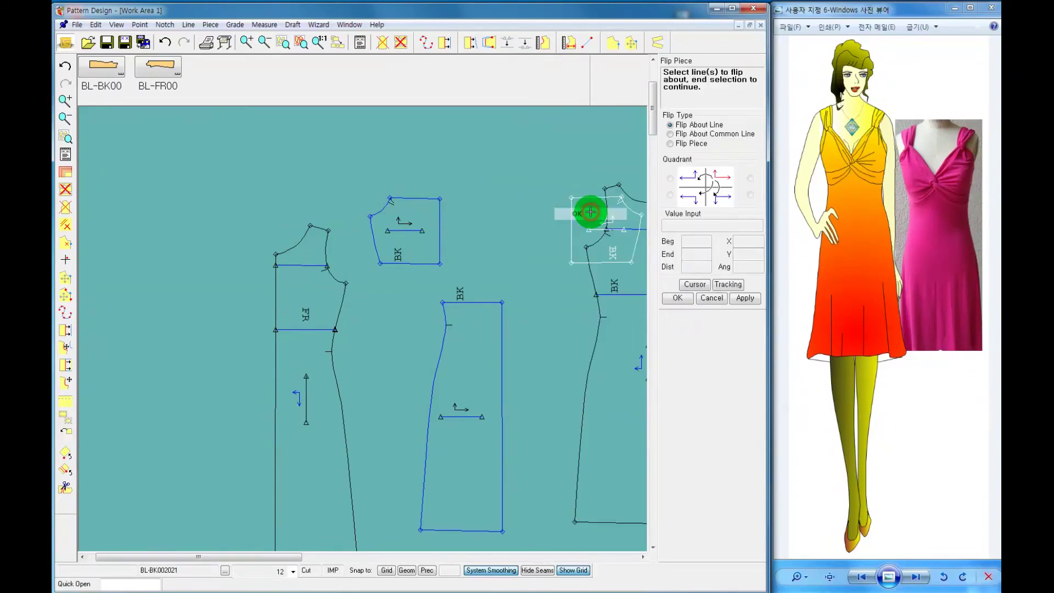
{"action": "right_click", "coordinate": [573, 161]}
{"action": "left_click", "coordinate": [571, 190]}
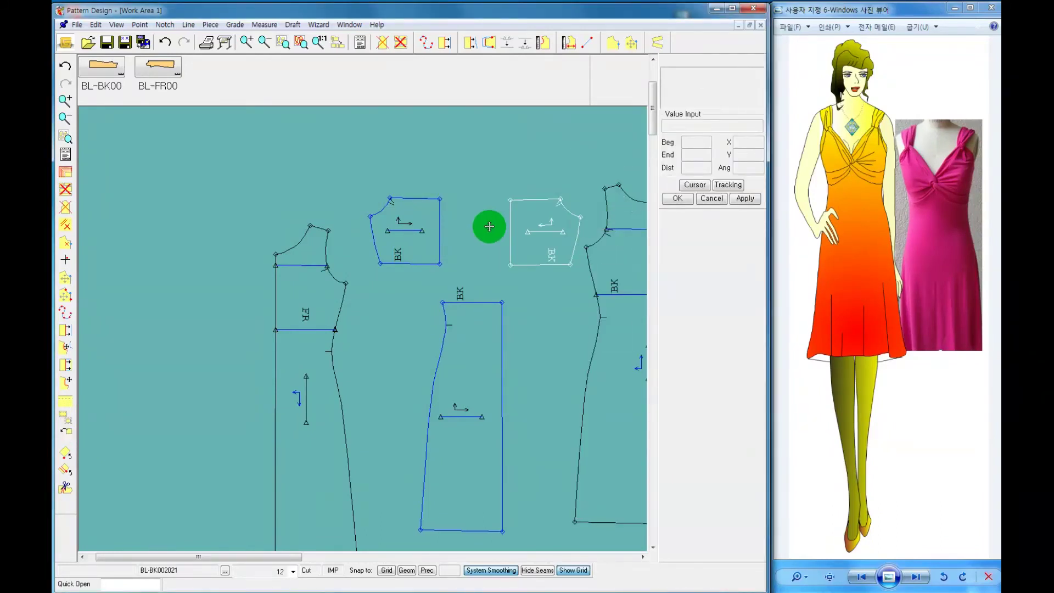
{"action": "left_click", "coordinate": [476, 226]}
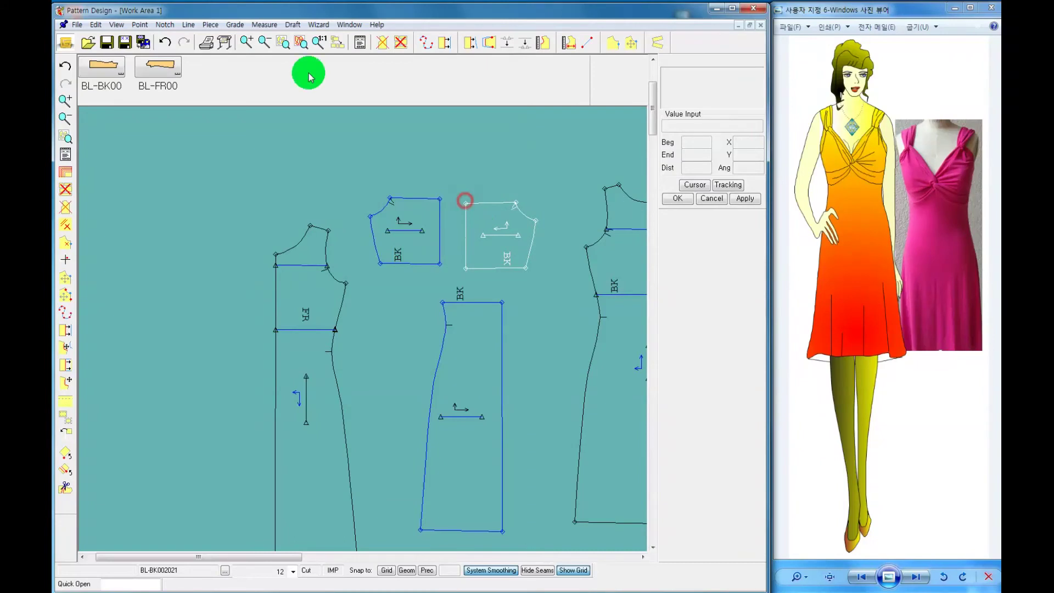
- Merge the two back halves along their shared line into piece P22
{"action": "left_click", "coordinate": [216, 29]}
{"action": "left_click", "coordinate": [217, 198]}
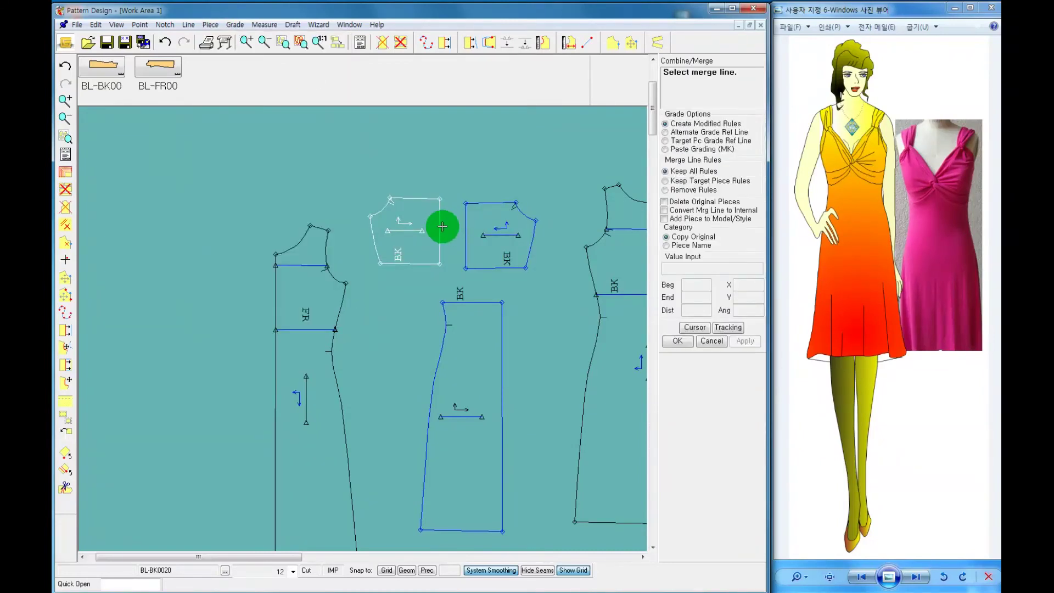
{"action": "left_click", "coordinate": [441, 226]}
{"action": "left_click", "coordinate": [465, 229]}
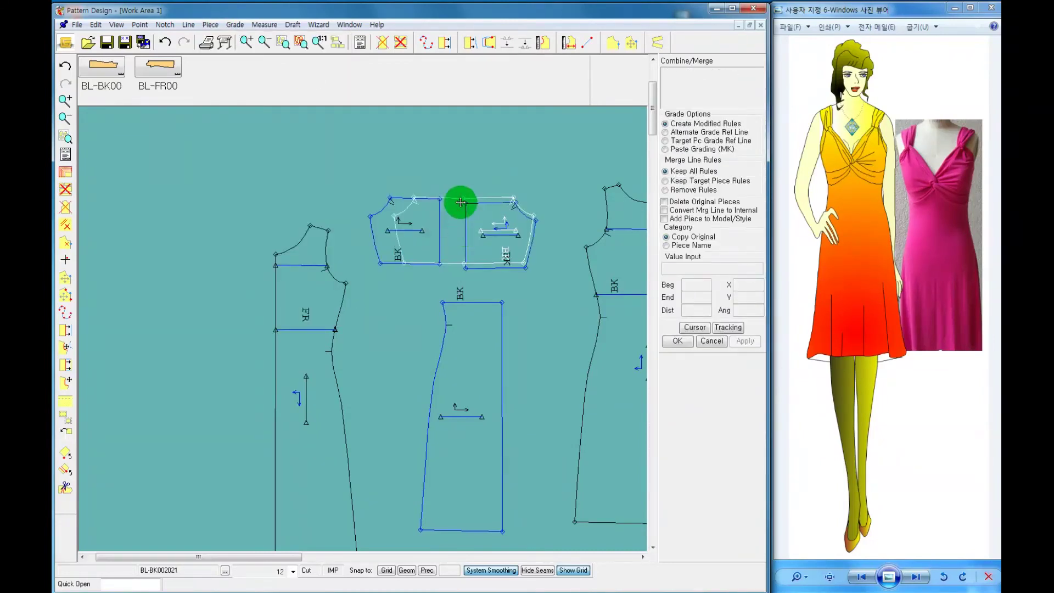
{"action": "left_click", "coordinate": [450, 157]}
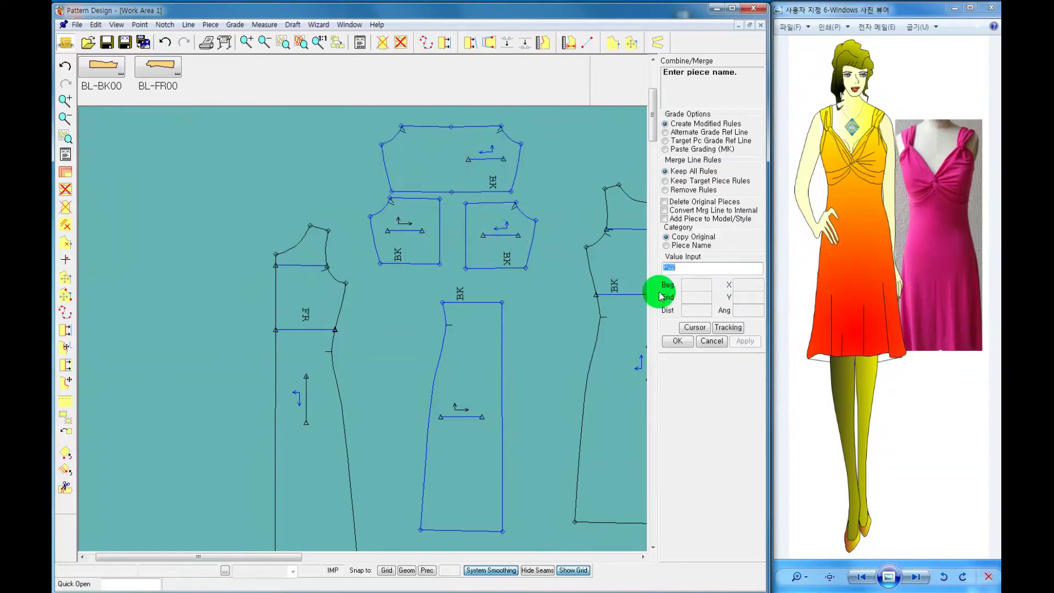
{"action": "left_click", "coordinate": [677, 341]}
{"action": "left_click", "coordinate": [575, 144]}
{"action": "right_click", "coordinate": [576, 147]}
{"action": "left_click", "coordinate": [576, 147]}
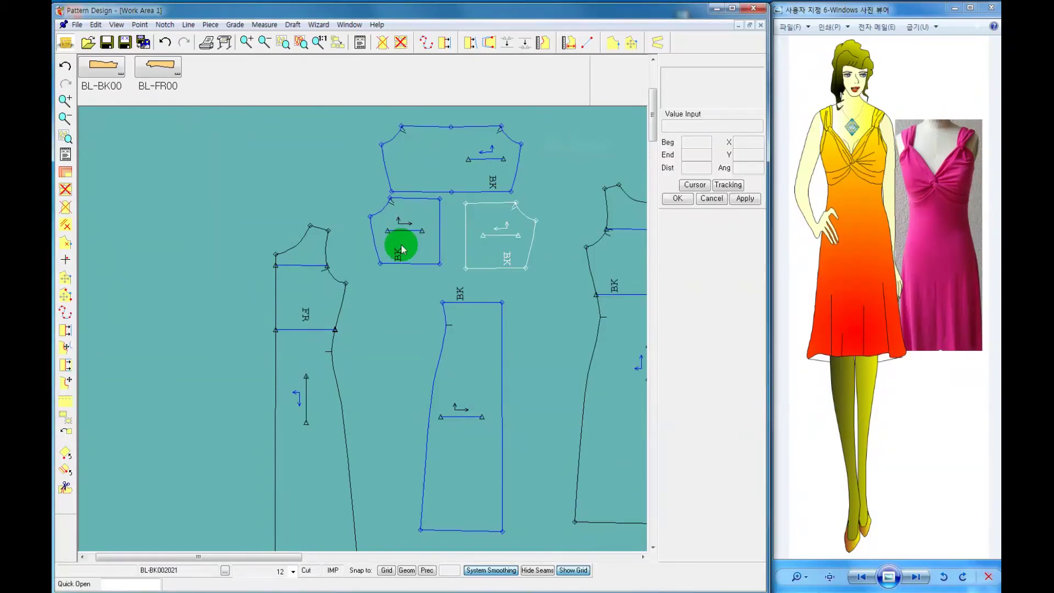
- Delete both small back halves and move the merged yoke into place
{"action": "left_click", "coordinate": [385, 47]}
{"action": "left_click", "coordinate": [407, 216]}
{"action": "left_click", "coordinate": [512, 235]}
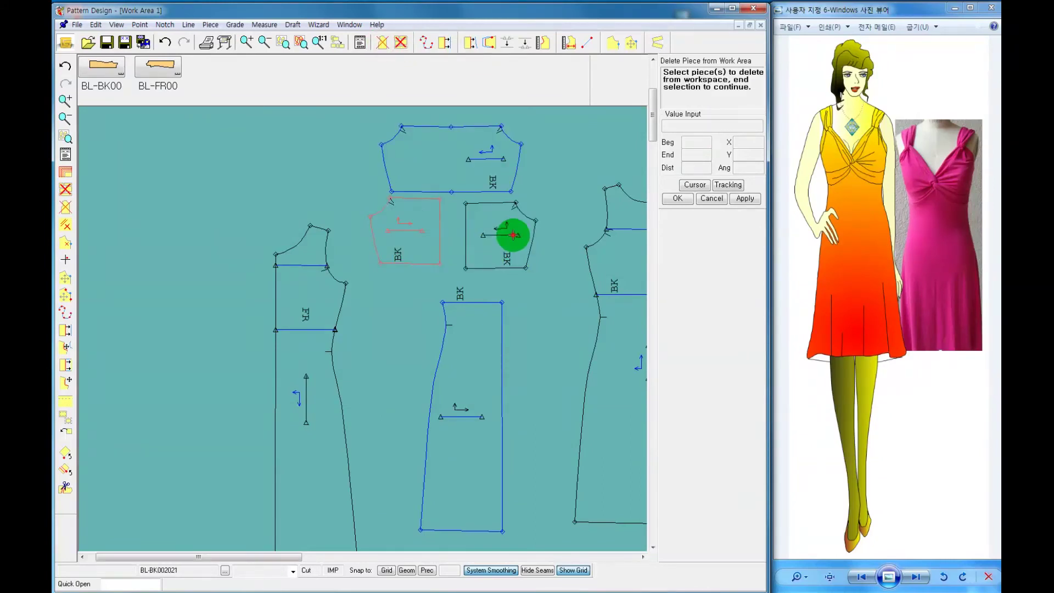
{"action": "right_click", "coordinate": [513, 235]}
{"action": "left_click", "coordinate": [513, 236]}
{"action": "right_click", "coordinate": [553, 187]}
{"action": "left_click", "coordinate": [553, 188]}
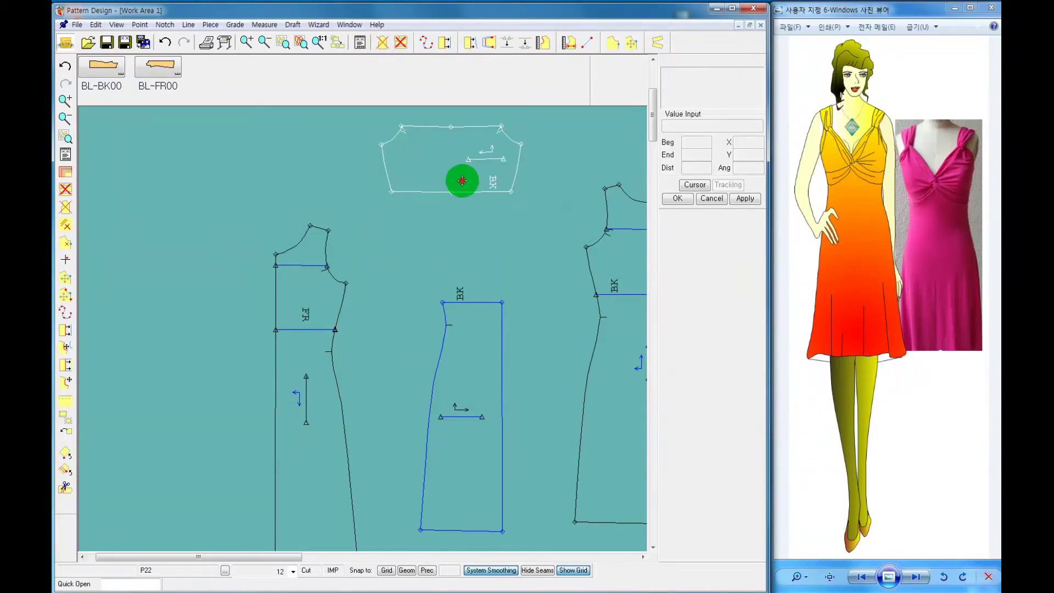
{"action": "left_click_drag", "start_coordinate": [462, 180], "coordinate": [468, 205]}
{"action": "left_click_drag", "start_coordinate": [476, 344], "coordinate": [423, 316]}
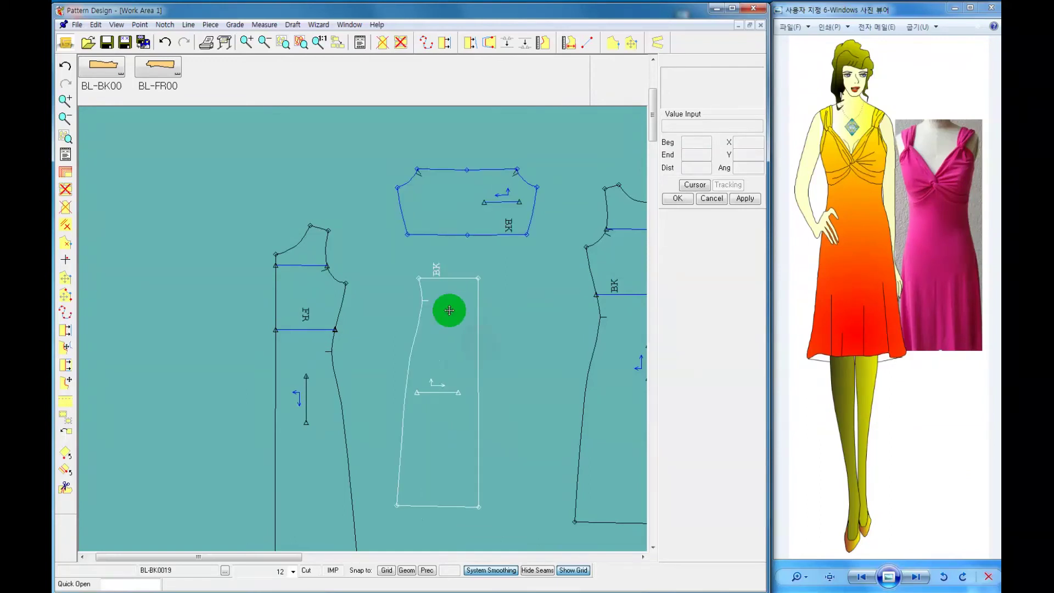
- Rearrange the front and lower back pieces on the work area
{"action": "left_click", "coordinate": [423, 316]}
{"action": "left_click", "coordinate": [257, 341]}
{"action": "left_click_drag", "start_coordinate": [211, 333], "coordinate": [204, 330]}
{"action": "left_click", "coordinate": [421, 389]}
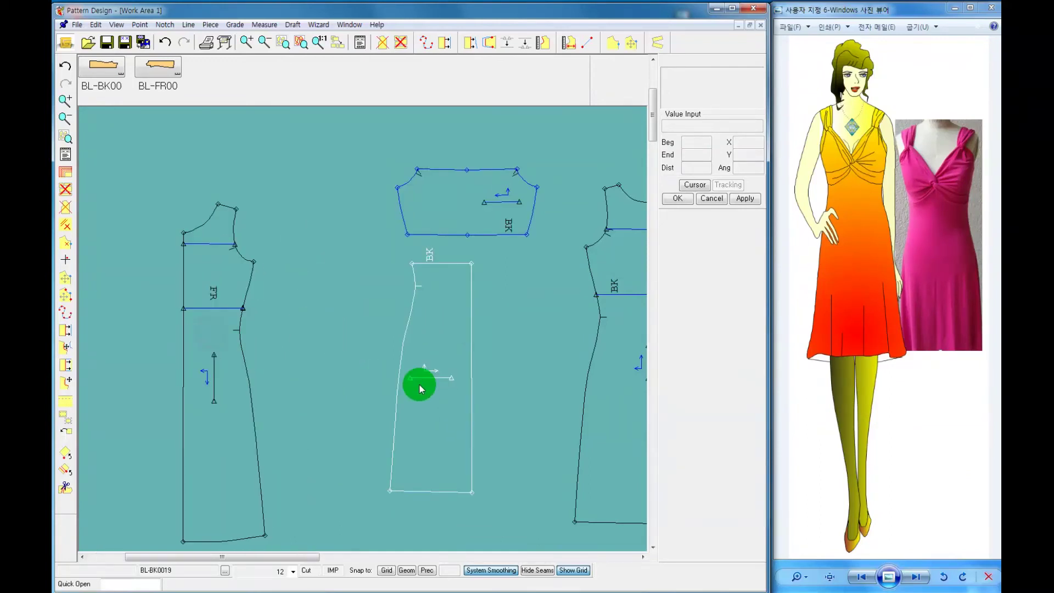
{"action": "left_click_drag", "start_coordinate": [407, 386], "coordinate": [369, 387]}
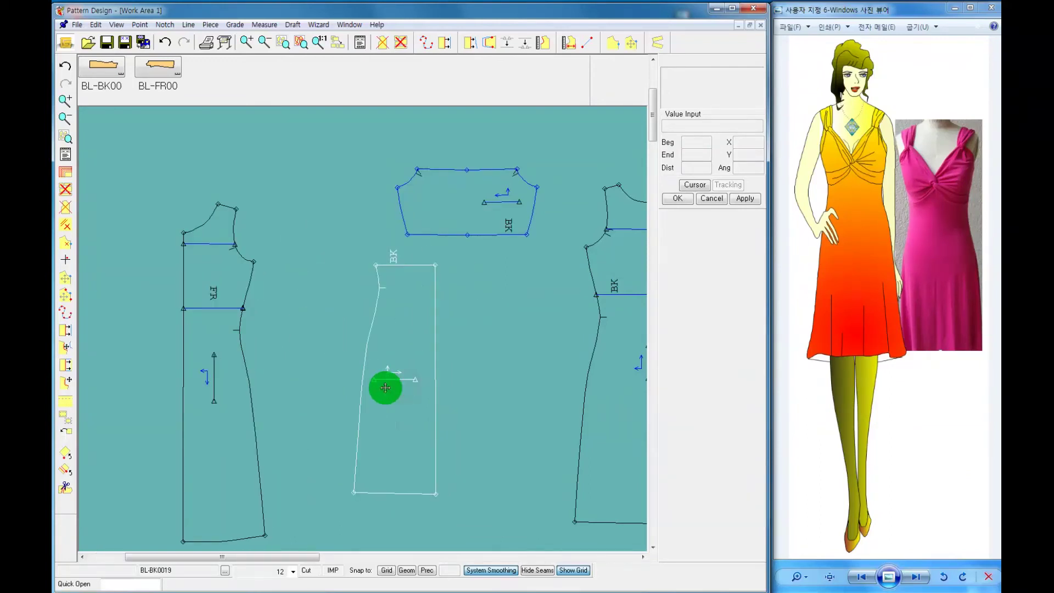
{"action": "left_click", "coordinate": [462, 151]}
- Add tapered fullness along a slash line down the lower back, spreading the hem 20
{"action": "left_click", "coordinate": [210, 25]}
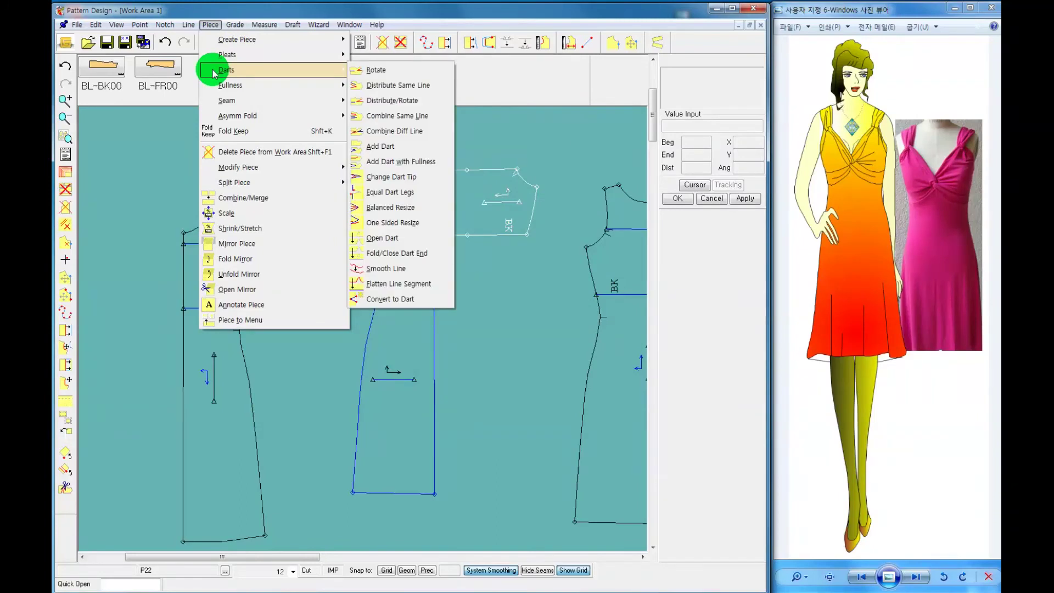
{"action": "mouse_move", "coordinate": [229, 85]}
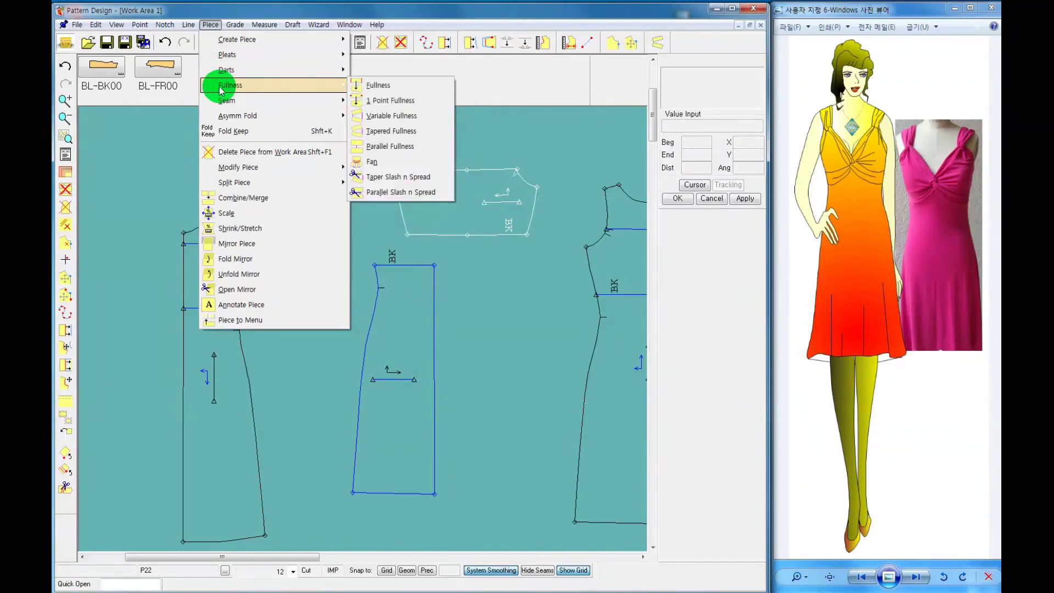
{"action": "left_click", "coordinate": [393, 132]}
{"action": "left_click_drag", "start_coordinate": [413, 264], "coordinate": [412, 495]}
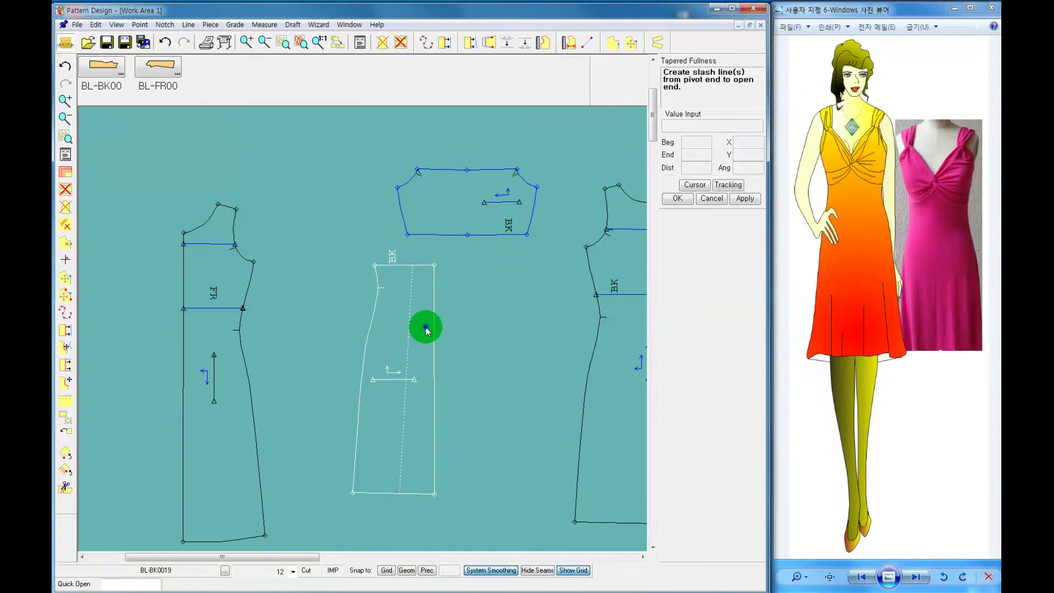
{"action": "right_click", "coordinate": [427, 328]}
{"action": "left_click", "coordinate": [408, 281]}
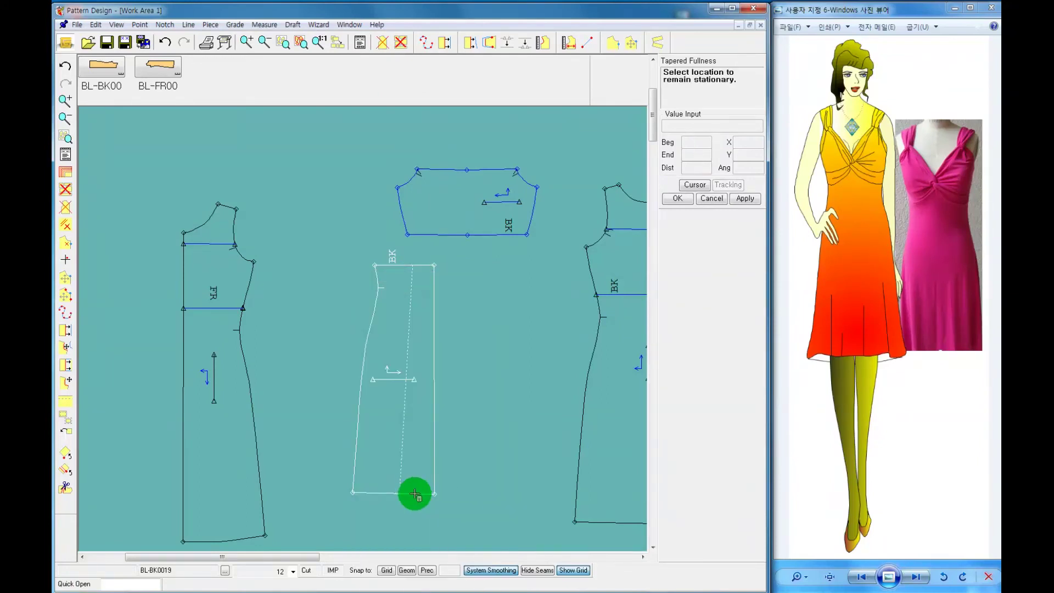
{"action": "left_click", "coordinate": [415, 493]}
{"action": "right_click", "coordinate": [419, 465]}
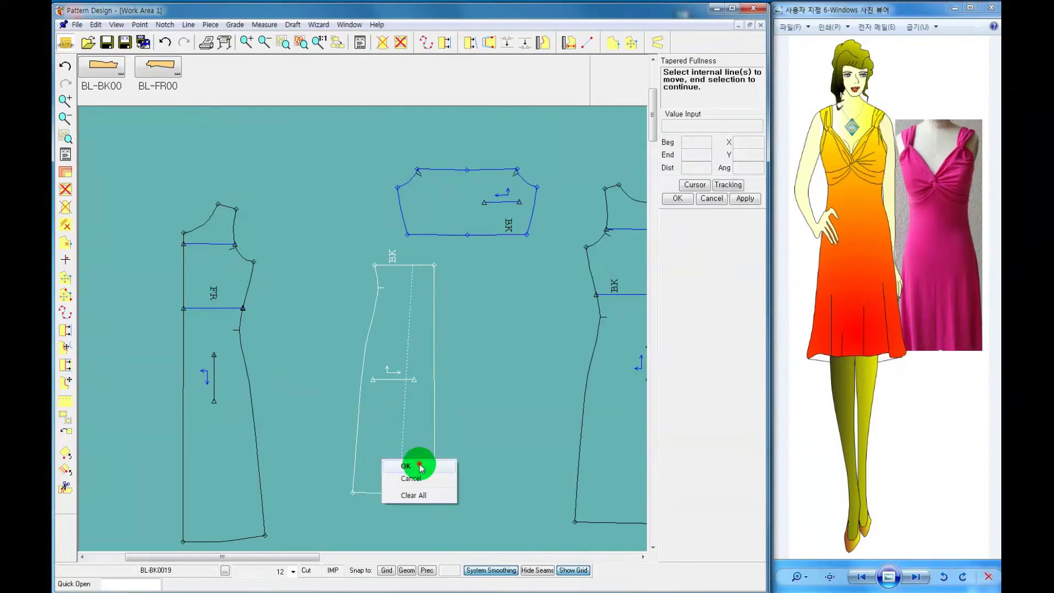
{"action": "left_click", "coordinate": [419, 466]}
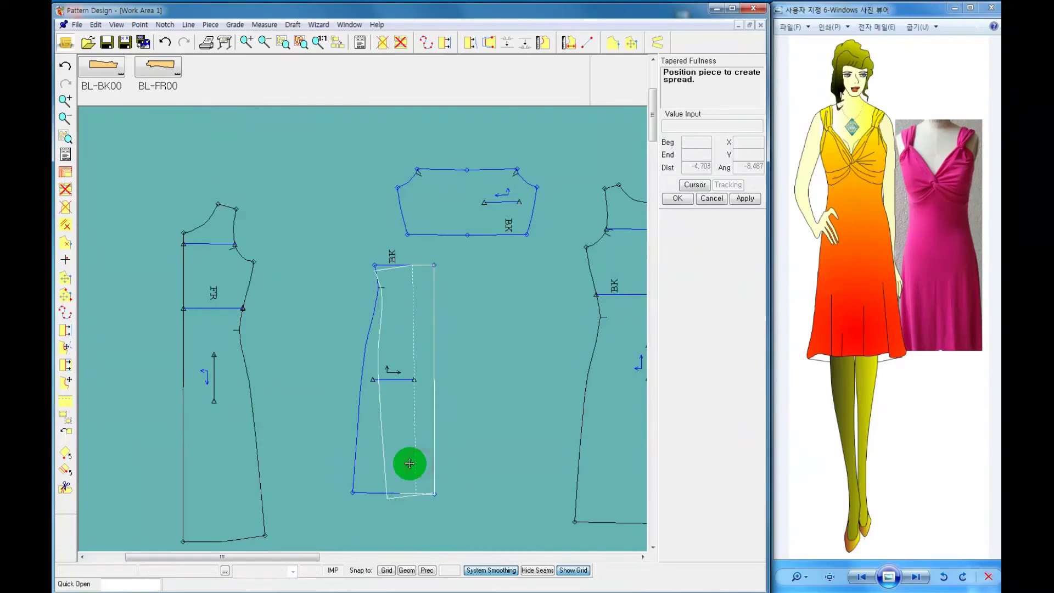
{"action": "left_click", "coordinate": [318, 413]}
{"action": "type", "text": "20"}
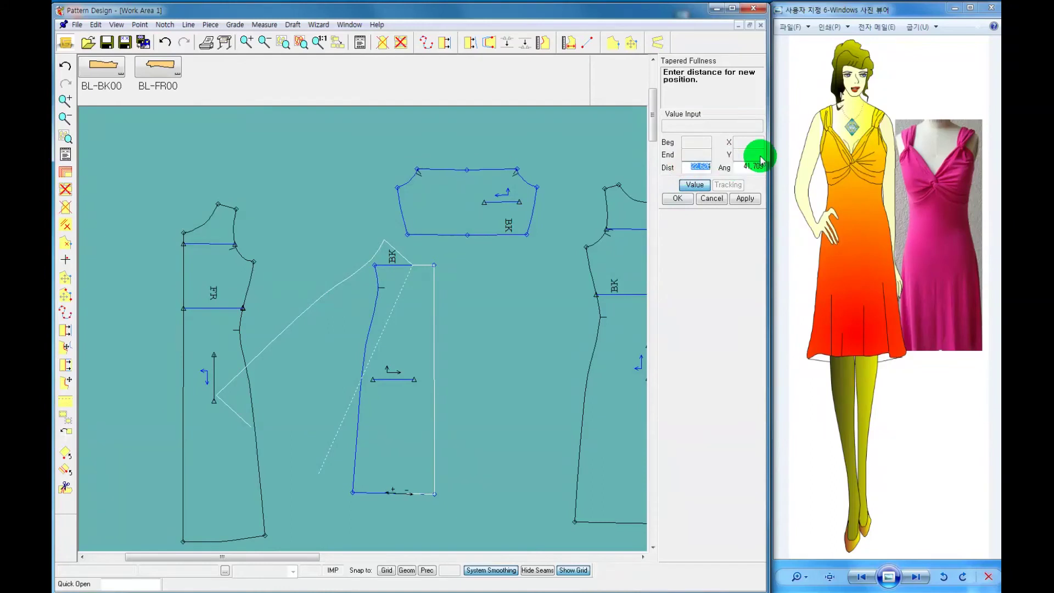
{"action": "left_click", "coordinate": [680, 199]}
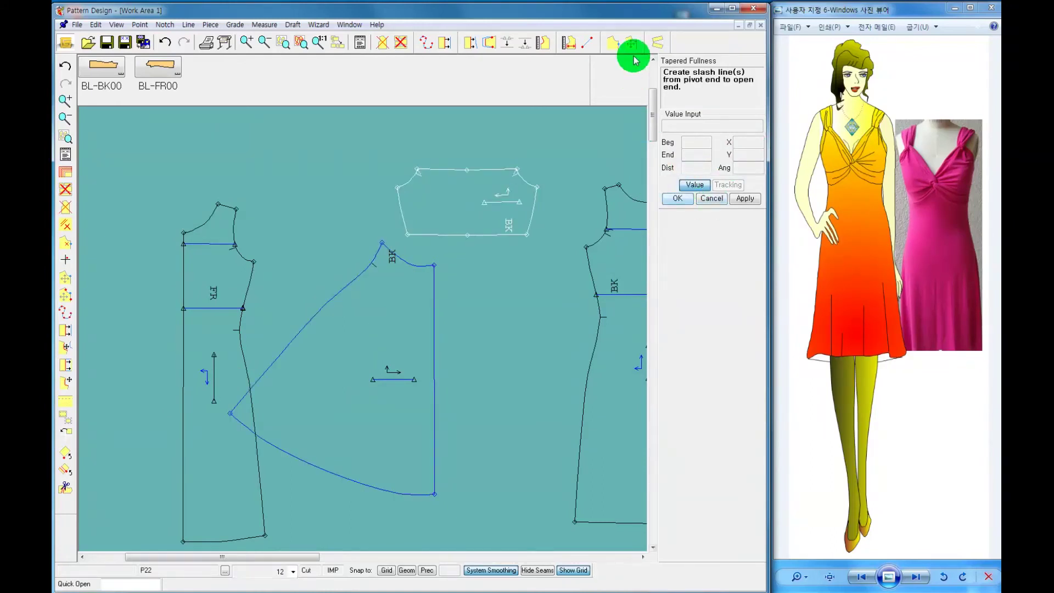
- Delete the extra point on the flared back's edge
{"action": "left_click", "coordinate": [139, 25]}
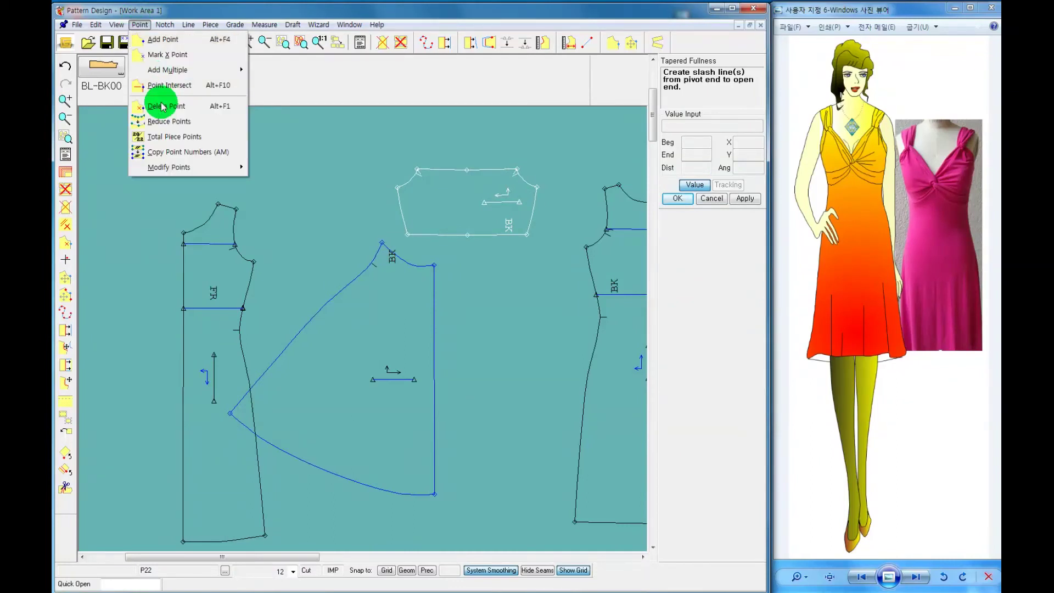
{"action": "left_click", "coordinate": [160, 105]}
{"action": "left_click", "coordinate": [329, 299]}
{"action": "right_click", "coordinate": [343, 324]}
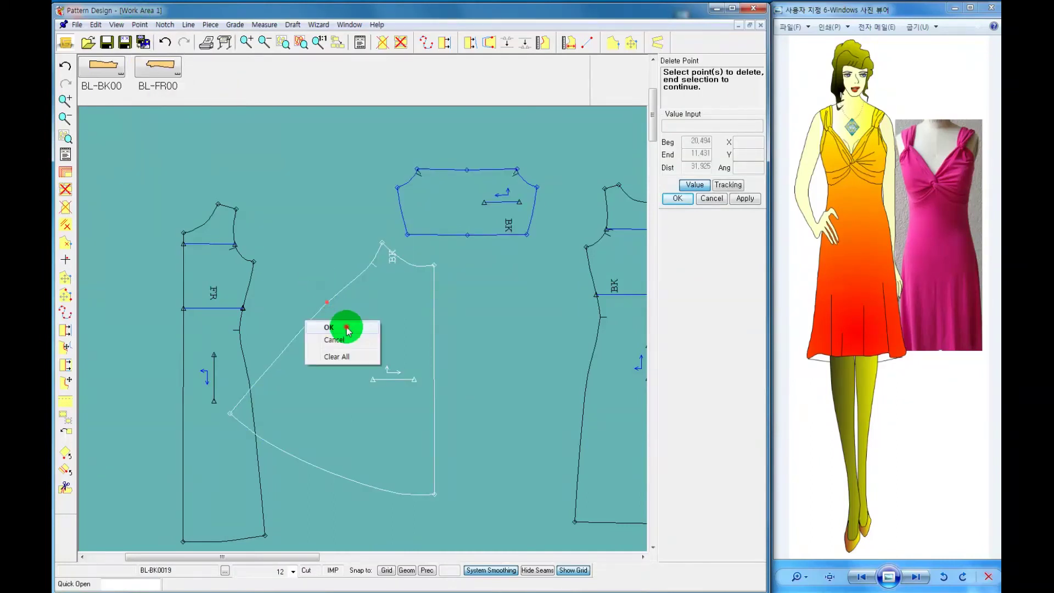
{"action": "left_click", "coordinate": [360, 343]}
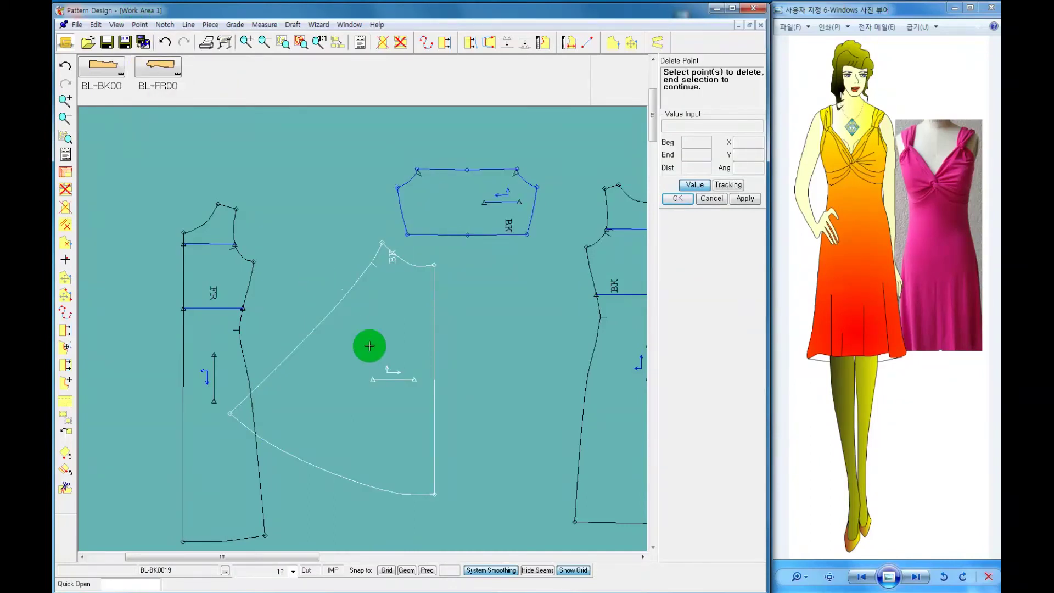
- Move a point on the flared back freely to a new position to reshape it
{"action": "left_click", "coordinate": [632, 43]}
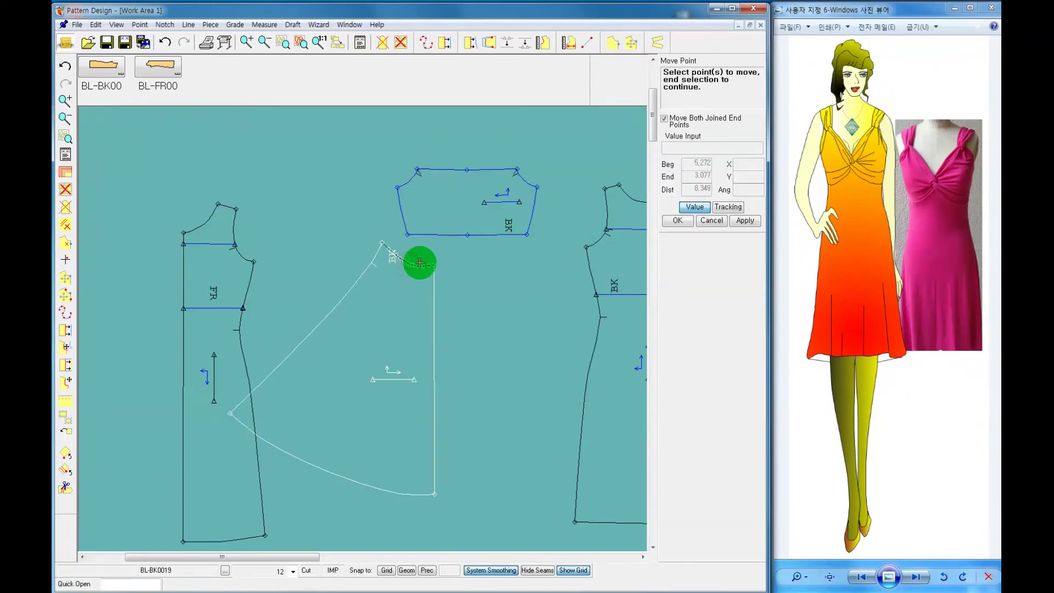
{"action": "right_click", "coordinate": [414, 279]}
{"action": "left_click", "coordinate": [415, 259]}
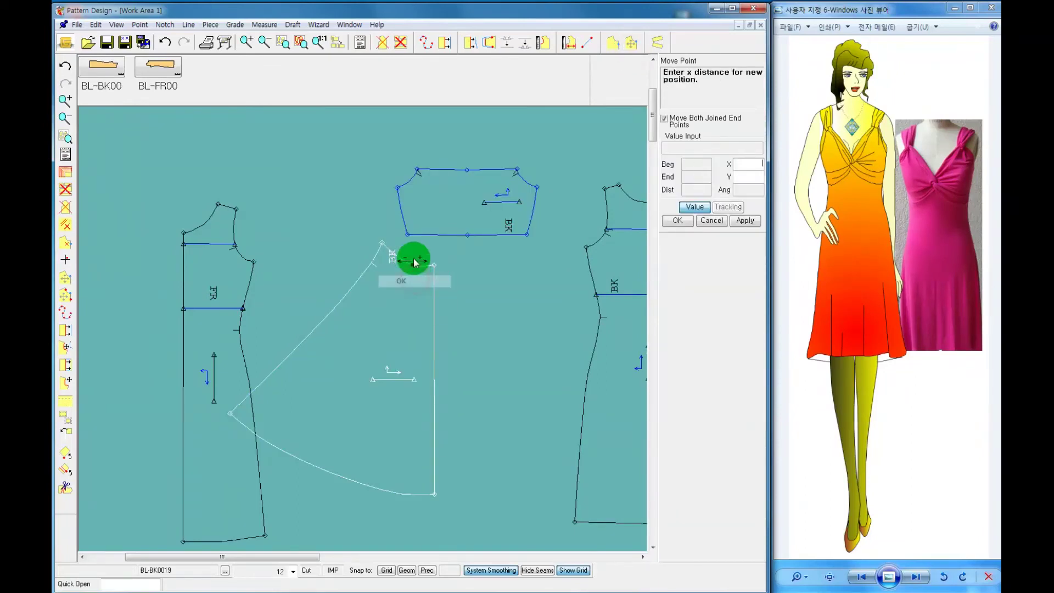
{"action": "left_click", "coordinate": [692, 208]}
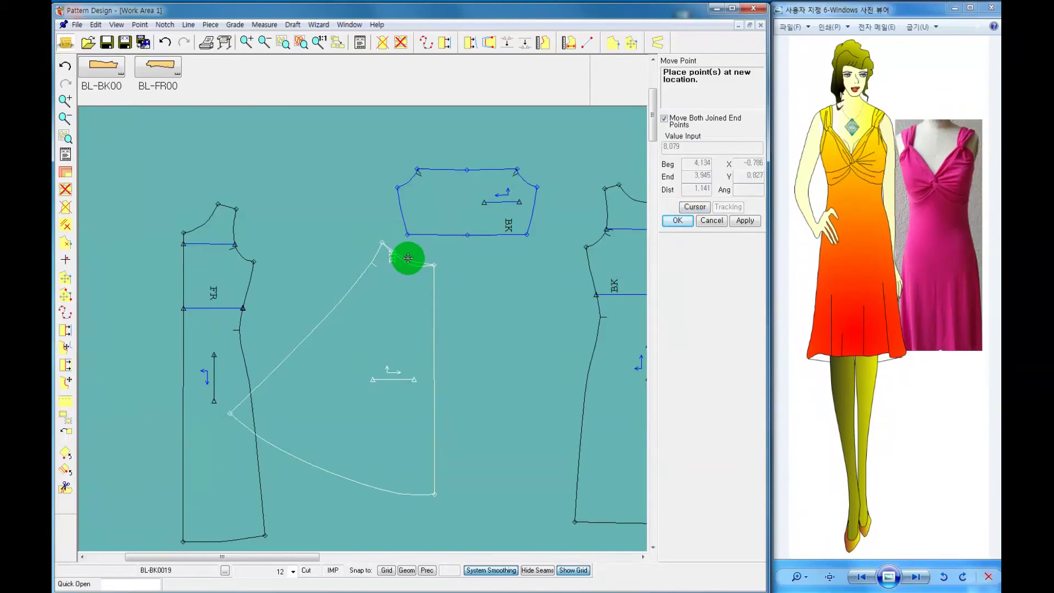
{"action": "left_click", "coordinate": [408, 258]}
{"action": "right_click", "coordinate": [490, 259]}
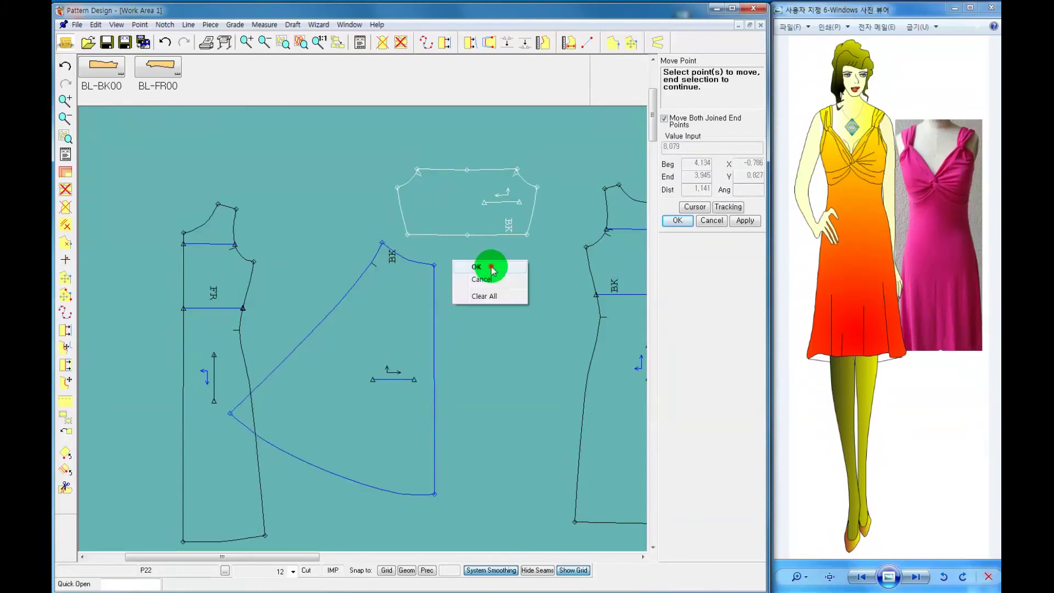
{"action": "left_click", "coordinate": [477, 267]}
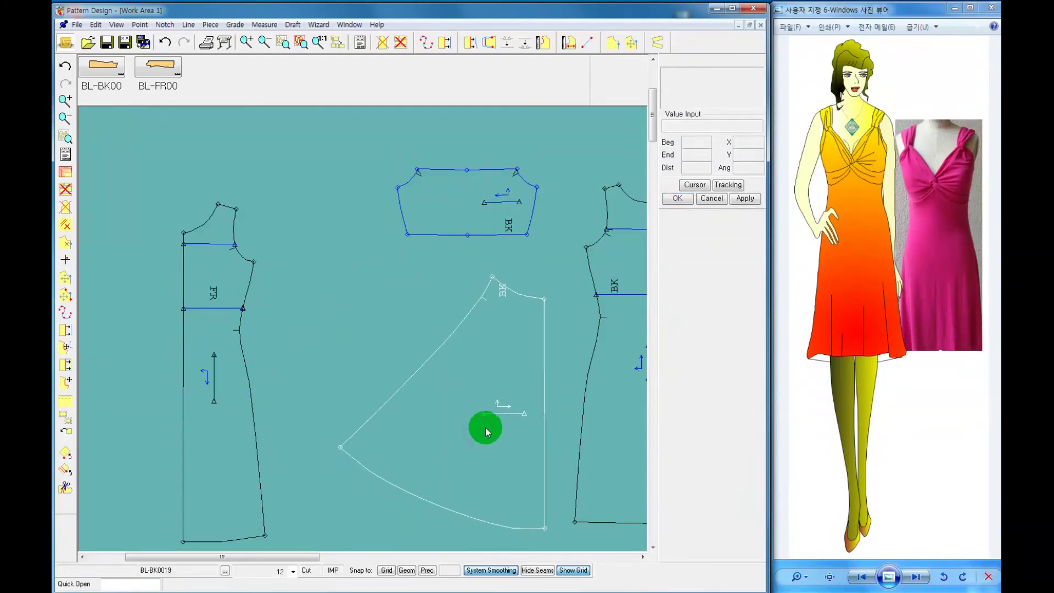
- Rearrange the back yoke, flared back and front pieces, then begin tracing the front bodice
{"action": "left_click_drag", "start_coordinate": [368, 404], "coordinate": [479, 436]}
{"action": "left_click_drag", "start_coordinate": [587, 492], "coordinate": [647, 493]}
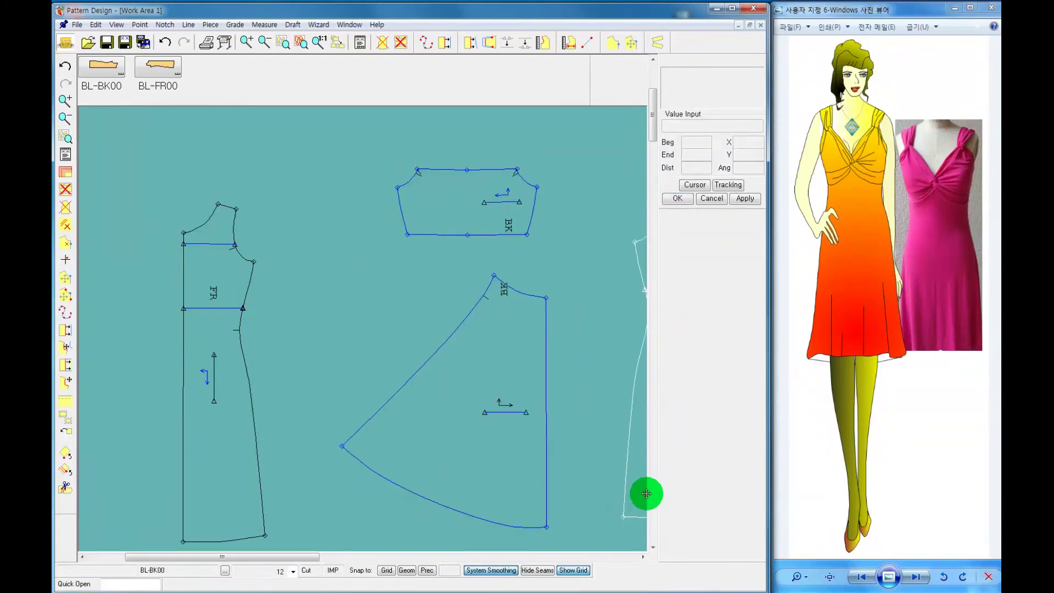
{"action": "left_click_drag", "start_coordinate": [490, 218], "coordinate": [585, 212]}
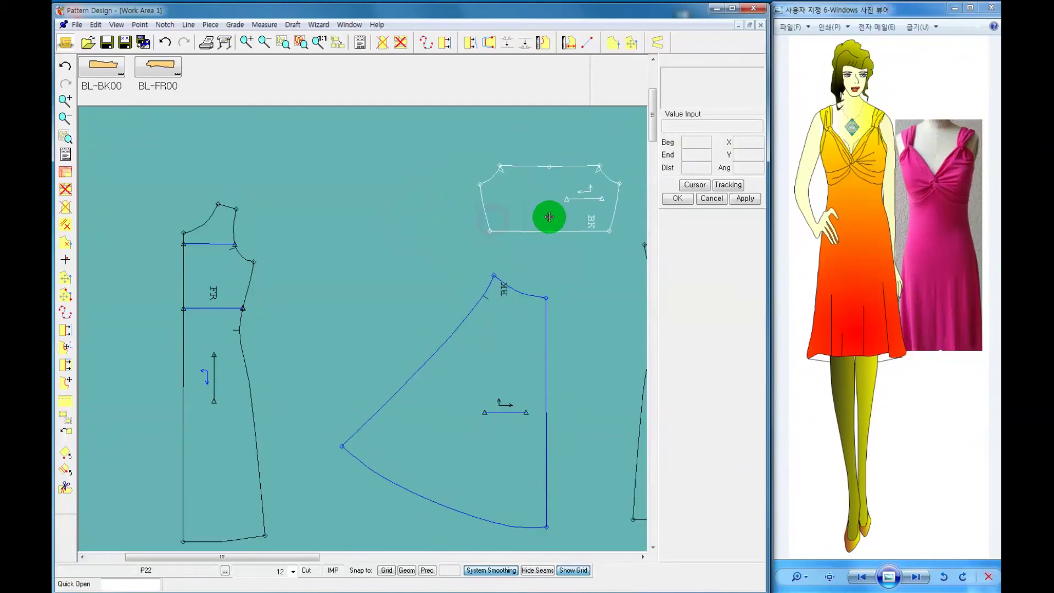
{"action": "left_click_drag", "start_coordinate": [459, 395], "coordinate": [514, 341]}
{"action": "left_click_drag", "start_coordinate": [246, 415], "coordinate": [329, 359]}
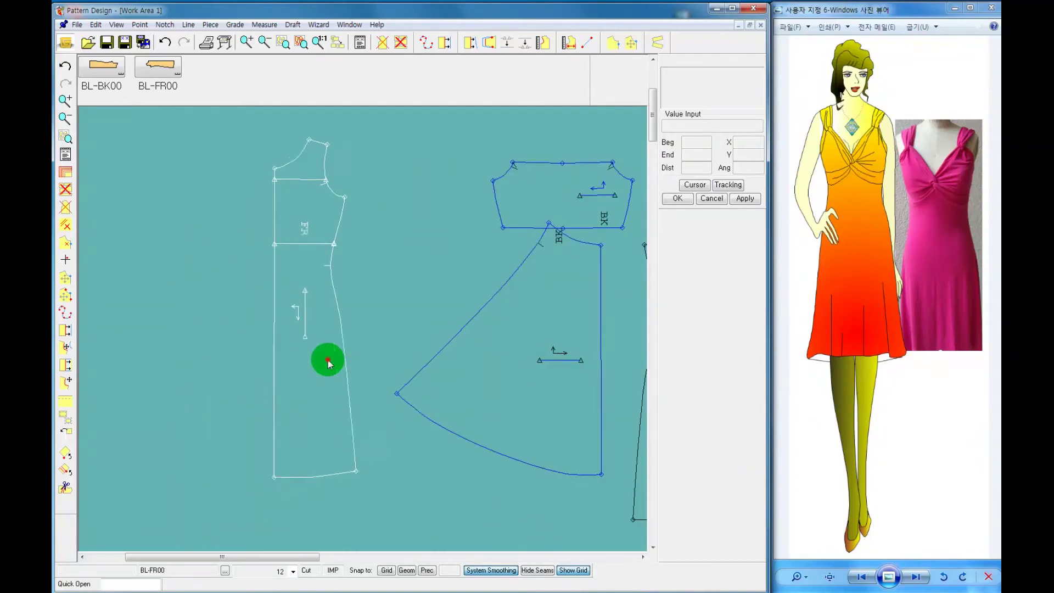
{"action": "left_click", "coordinate": [211, 24]}
{"action": "mouse_move", "coordinate": [237, 40]}
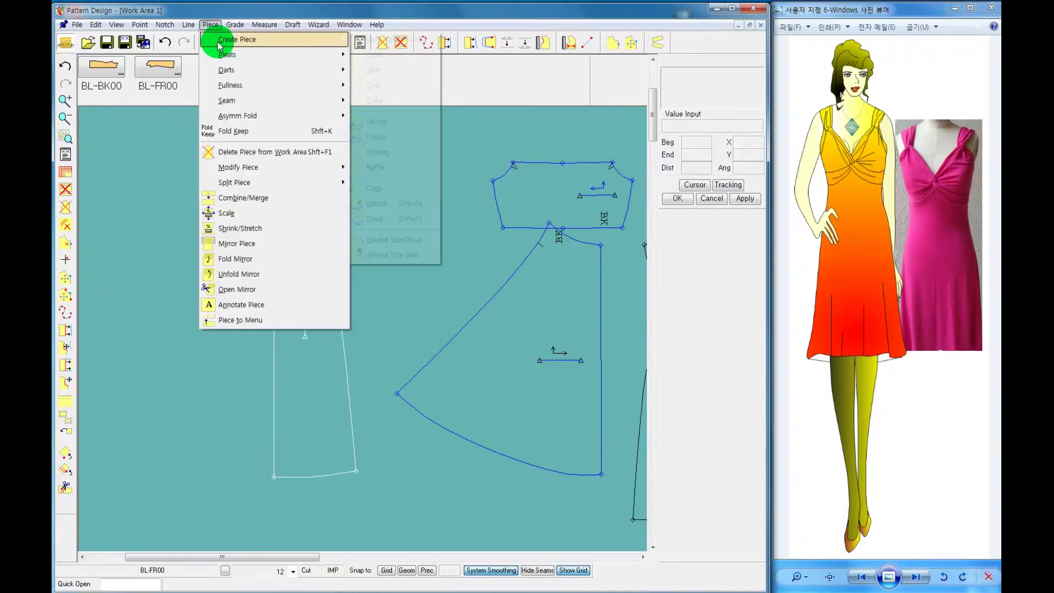
{"action": "left_click", "coordinate": [385, 219]}
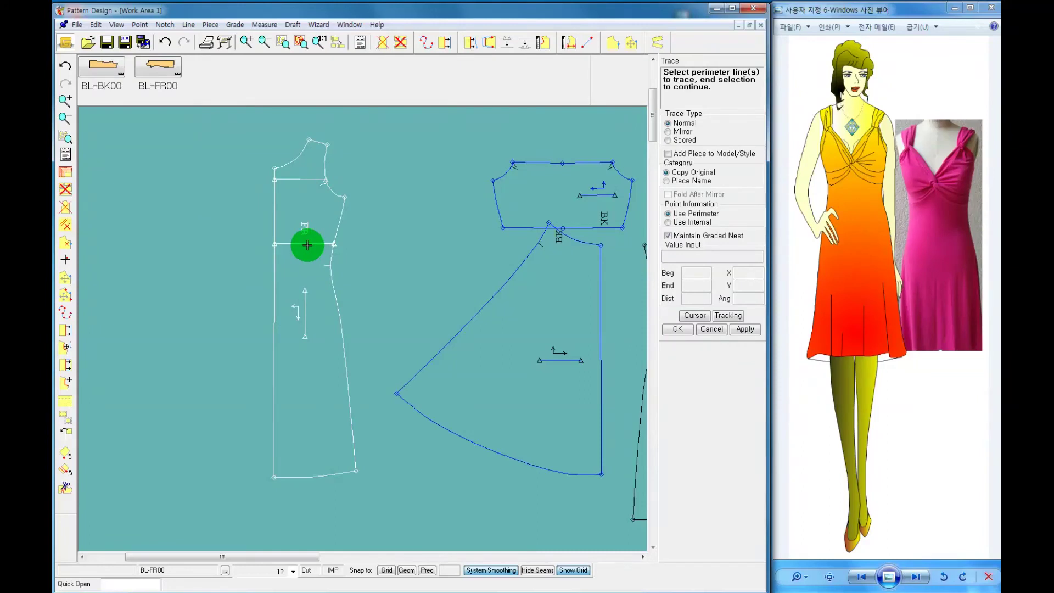
- End the trace and zoom into the upper front bodice
{"action": "right_click", "coordinate": [361, 211]}
{"action": "left_click", "coordinate": [351, 237]}
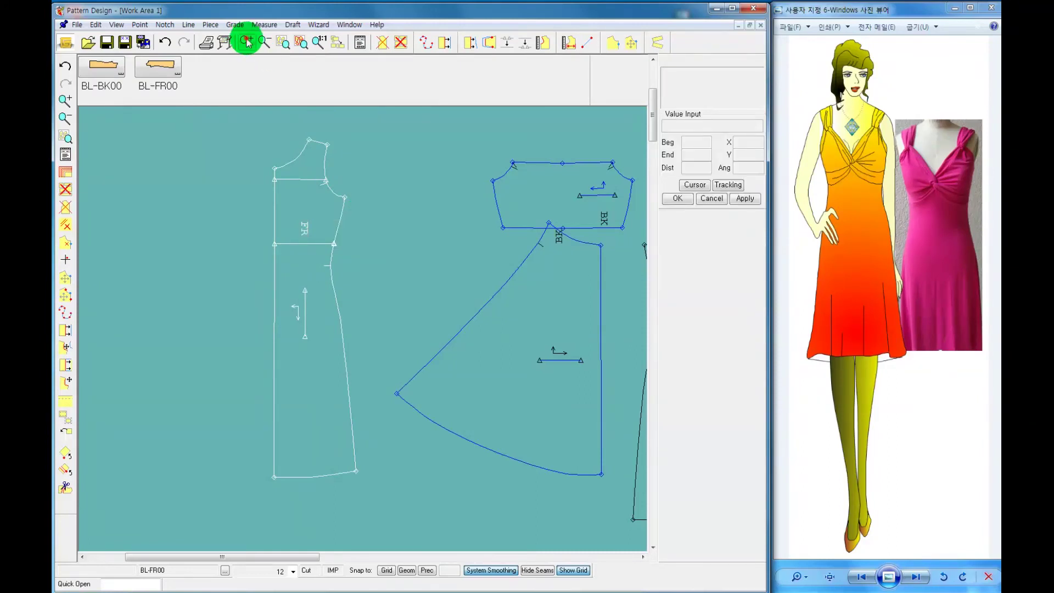
{"action": "left_click", "coordinate": [246, 42]}
{"action": "left_click", "coordinate": [272, 146]}
{"action": "left_click", "coordinate": [380, 294]}
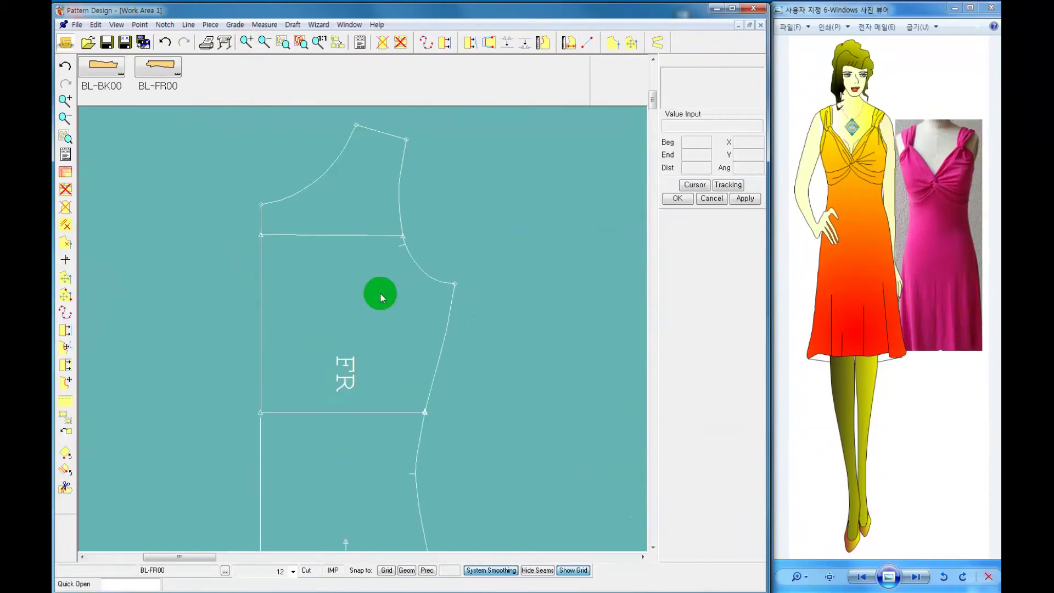
- Draw the first smoothed curve from the side seam to the centre front line
{"action": "left_click", "coordinate": [426, 46]}
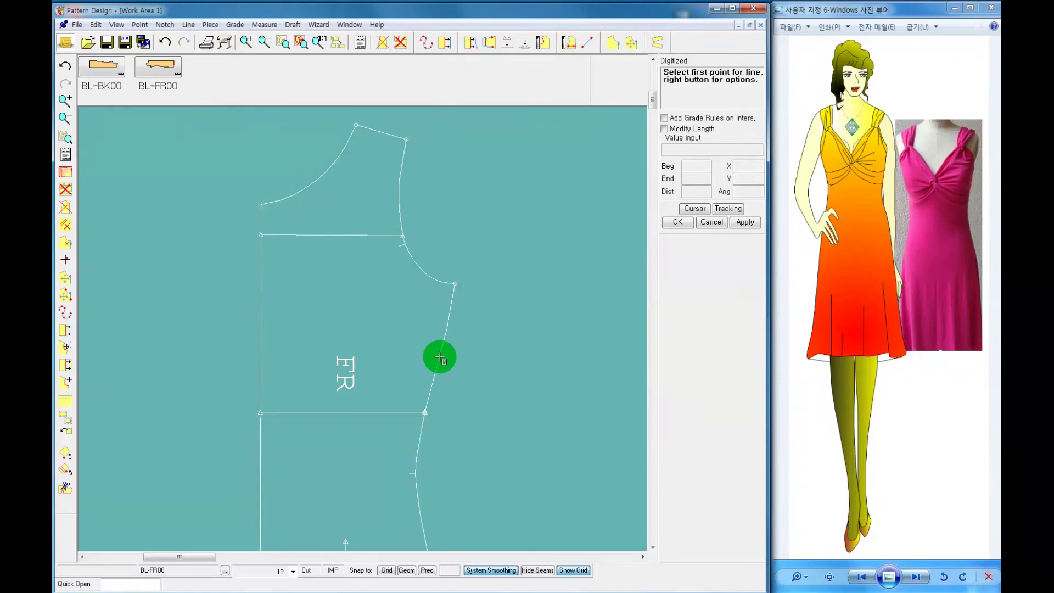
{"action": "left_click", "coordinate": [438, 358]}
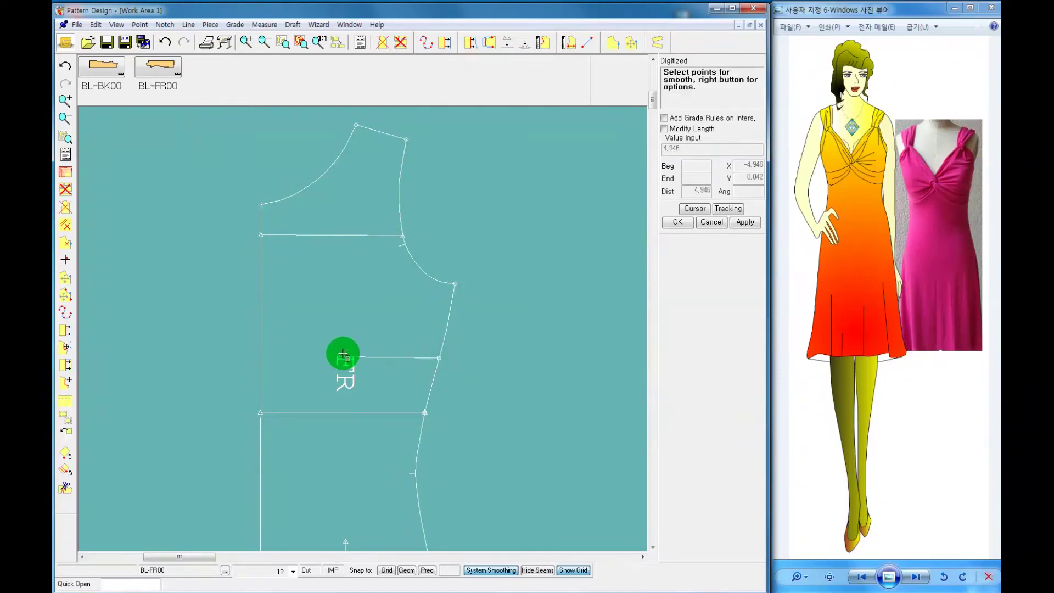
{"action": "left_click", "coordinate": [344, 353]}
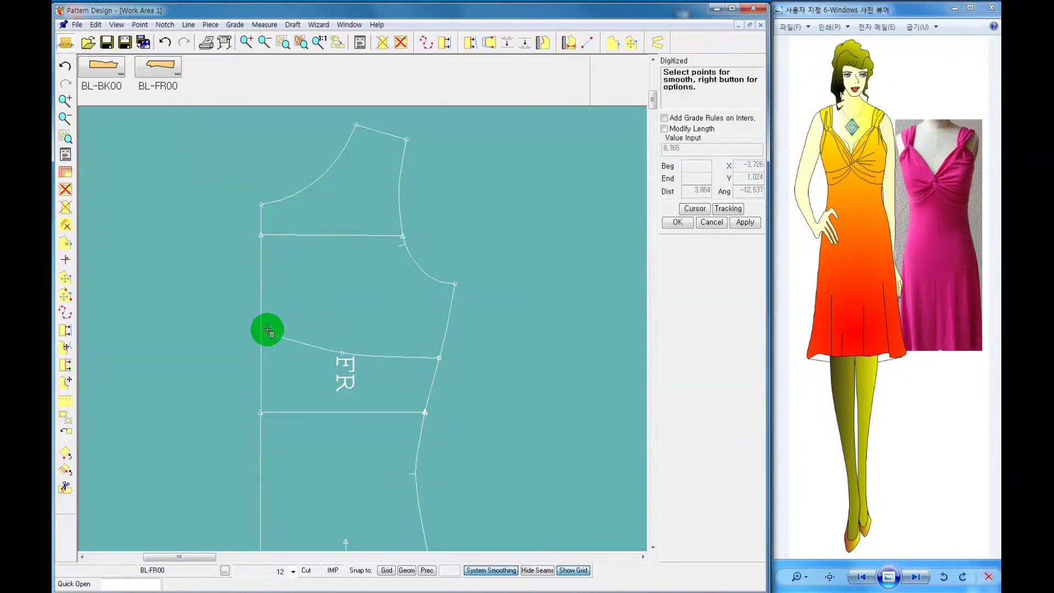
{"action": "left_click", "coordinate": [264, 321]}
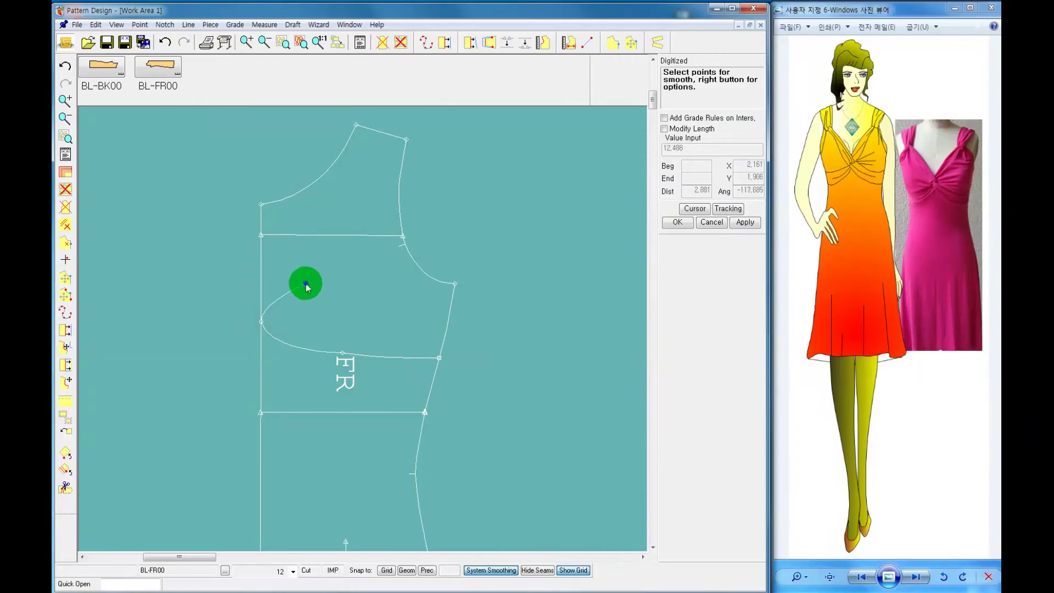
{"action": "right_click", "coordinate": [307, 287]}
{"action": "left_click", "coordinate": [310, 282]}
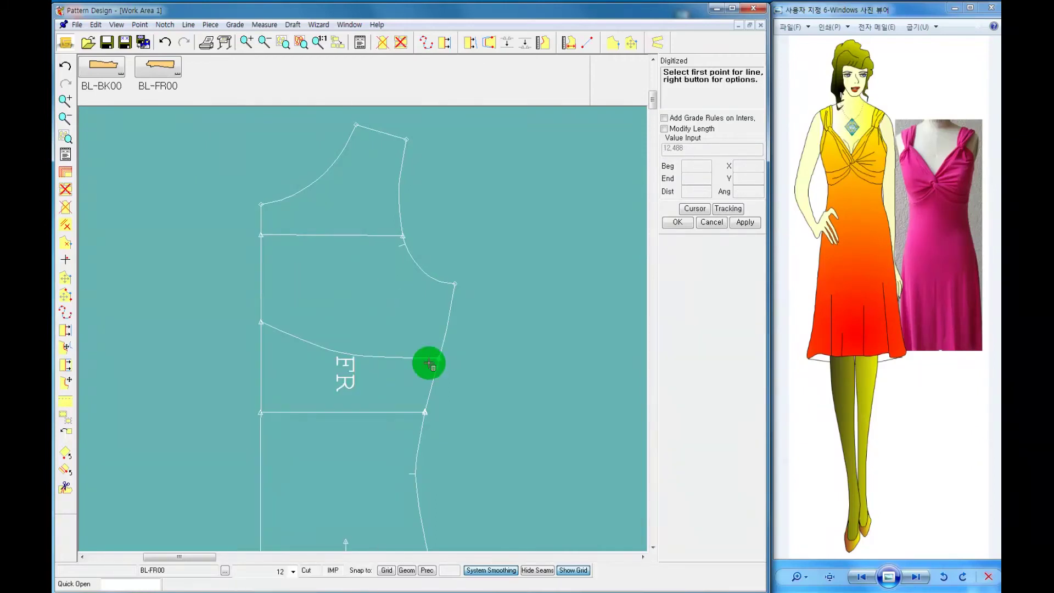
- Start a lower curve along the bottom line, then discard it unfinished
{"action": "left_click", "coordinate": [423, 415]}
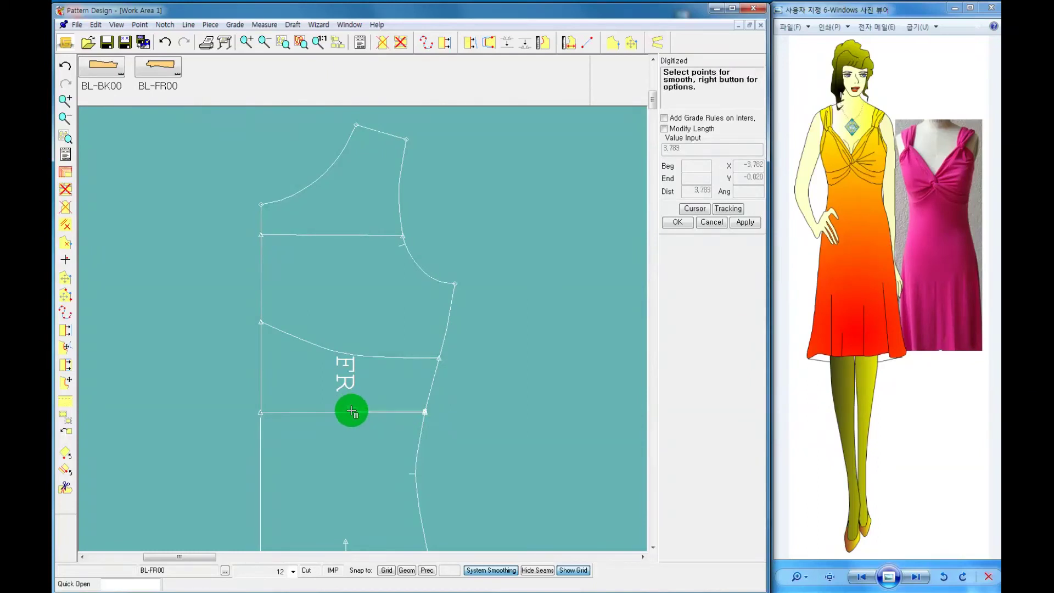
{"action": "left_click", "coordinate": [352, 412]}
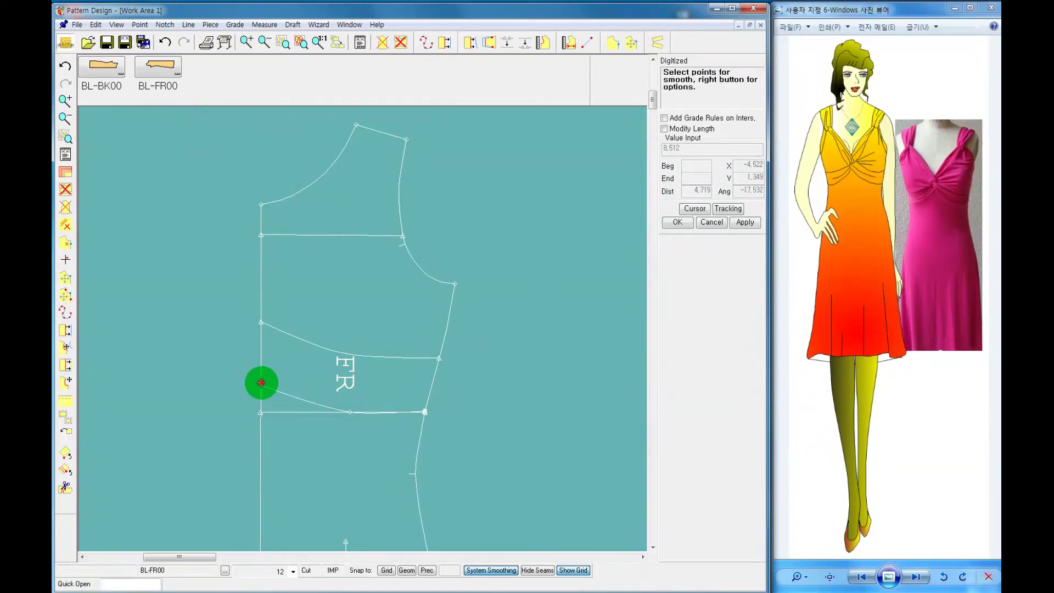
{"action": "right_click", "coordinate": [195, 308]}
{"action": "left_click", "coordinate": [195, 276]}
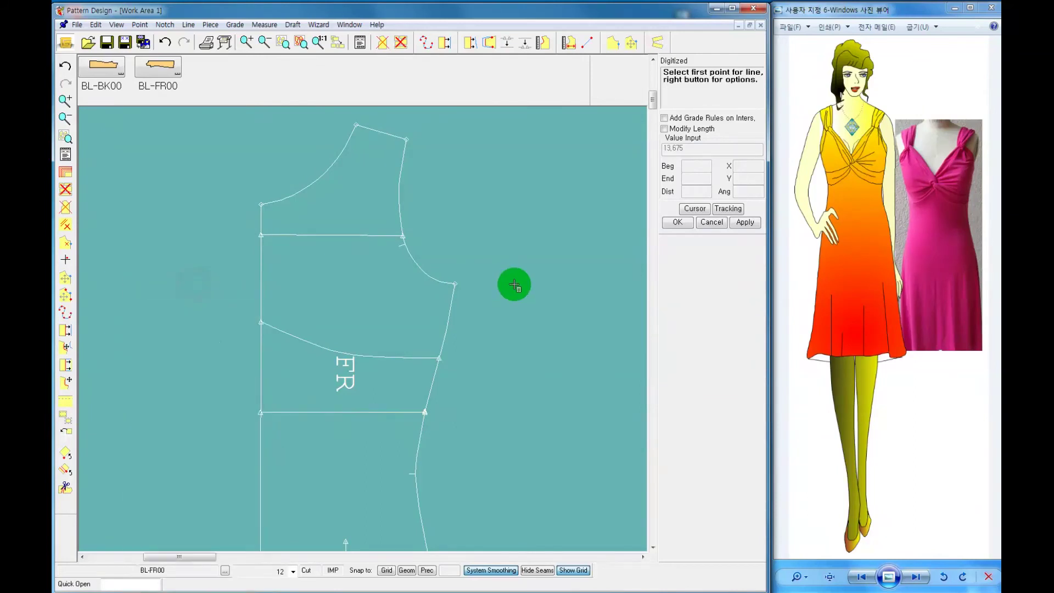
{"action": "right_click", "coordinate": [515, 287]}
{"action": "left_click", "coordinate": [516, 283]}
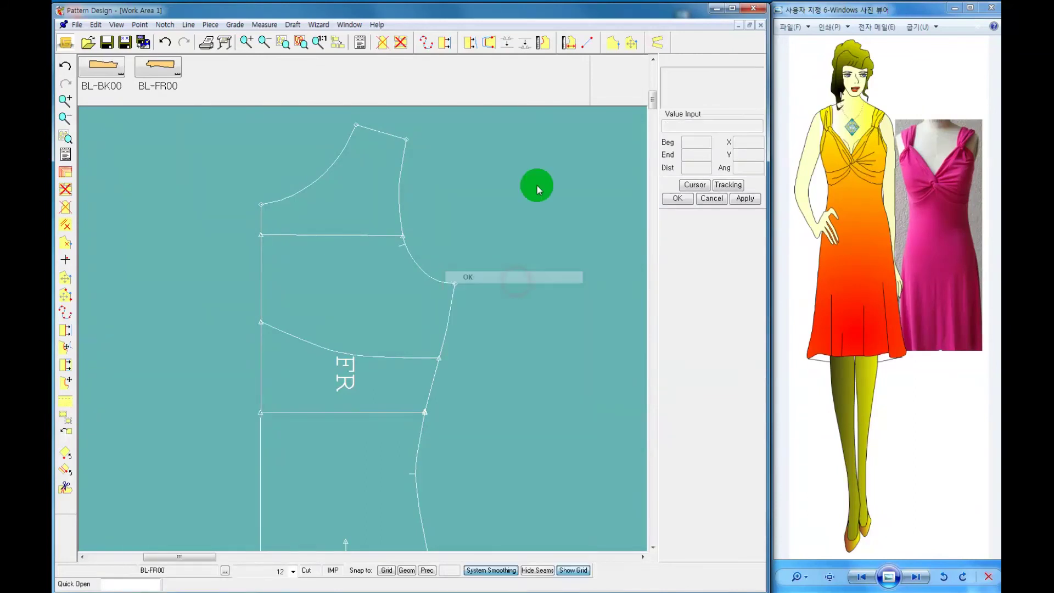
- Draw the second curve from the lower side-seam point through two bends to the centre front
{"action": "left_click", "coordinate": [426, 43]}
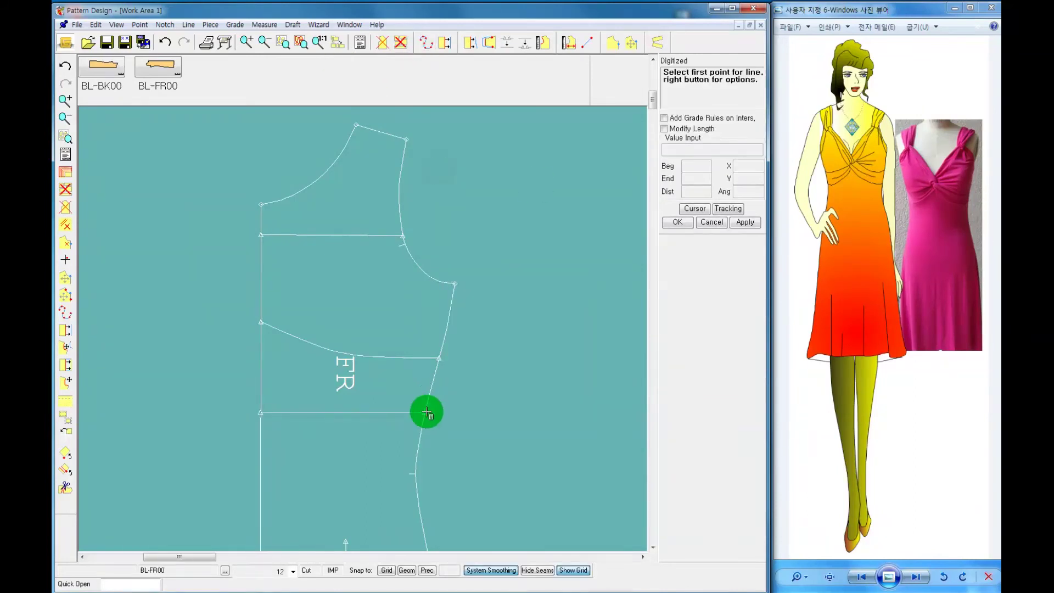
{"action": "left_click", "coordinate": [426, 412]}
{"action": "left_click", "coordinate": [349, 405]}
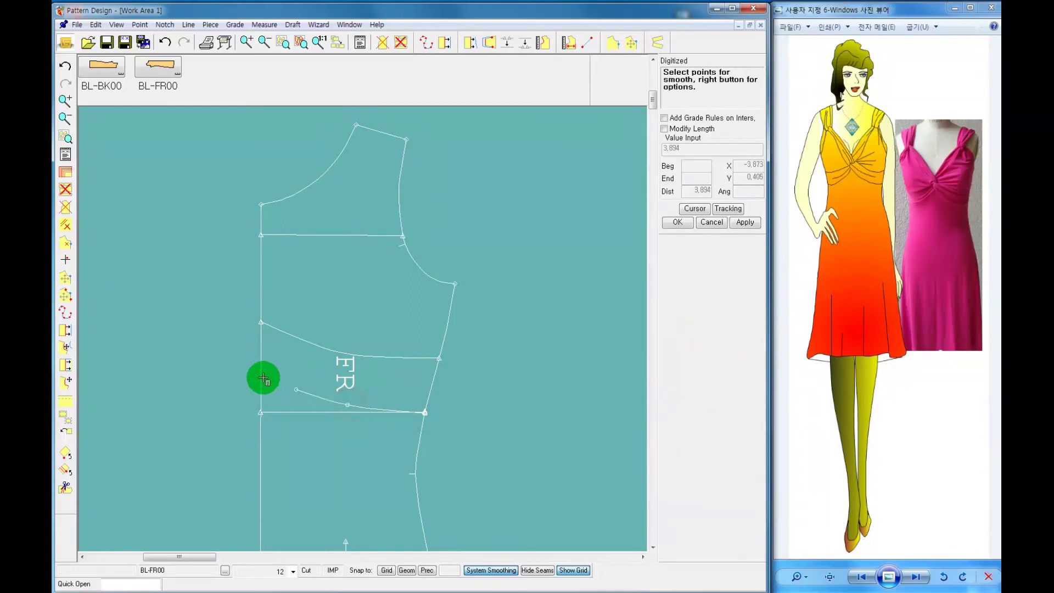
{"action": "left_click", "coordinate": [258, 376]}
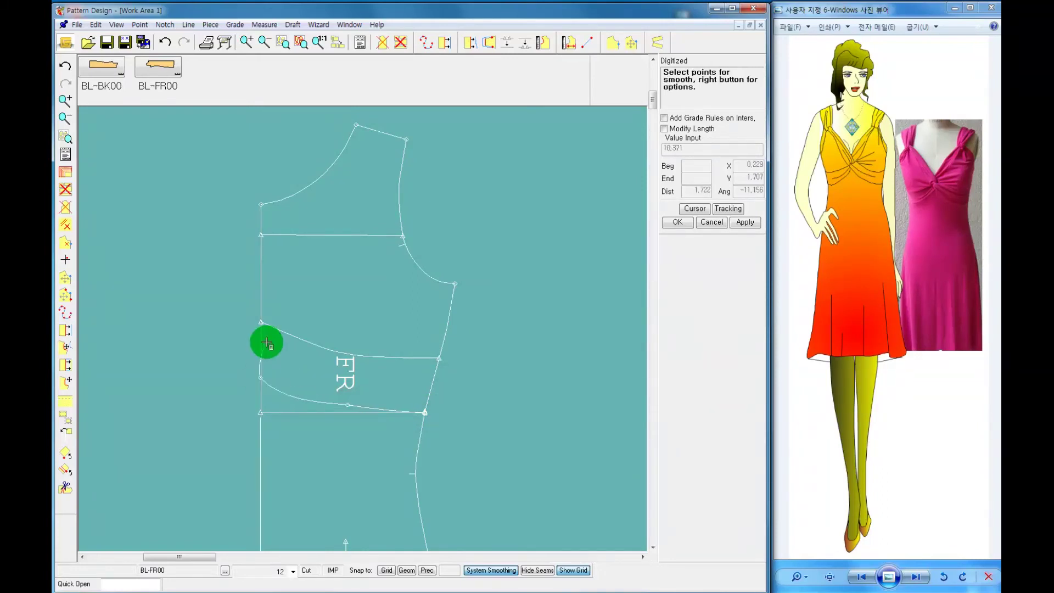
{"action": "left_click", "coordinate": [266, 342]}
{"action": "right_click", "coordinate": [266, 341]}
{"action": "left_click", "coordinate": [238, 25]}
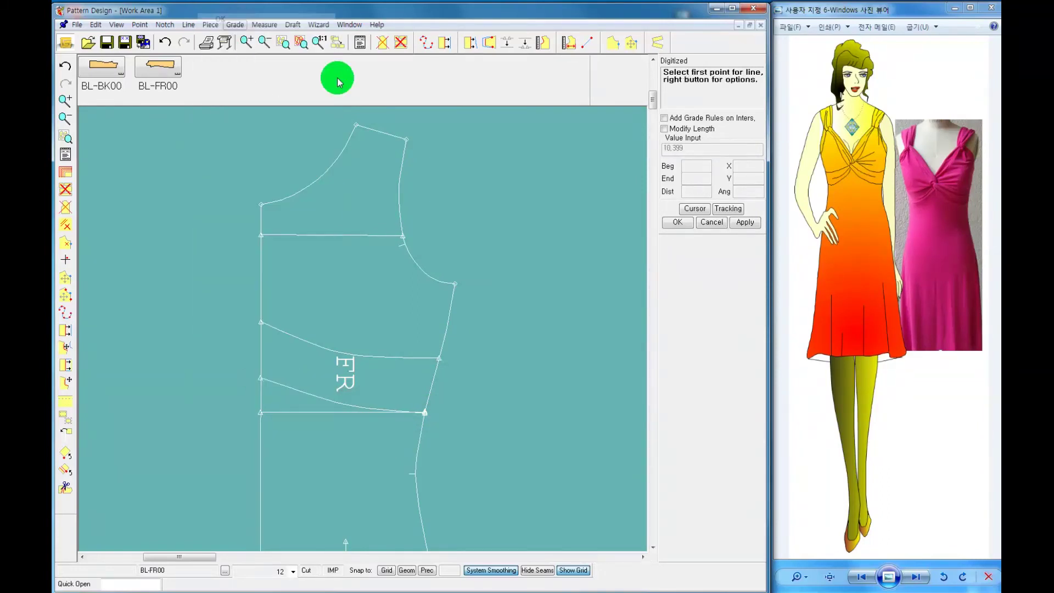
{"action": "left_click", "coordinate": [632, 42]}
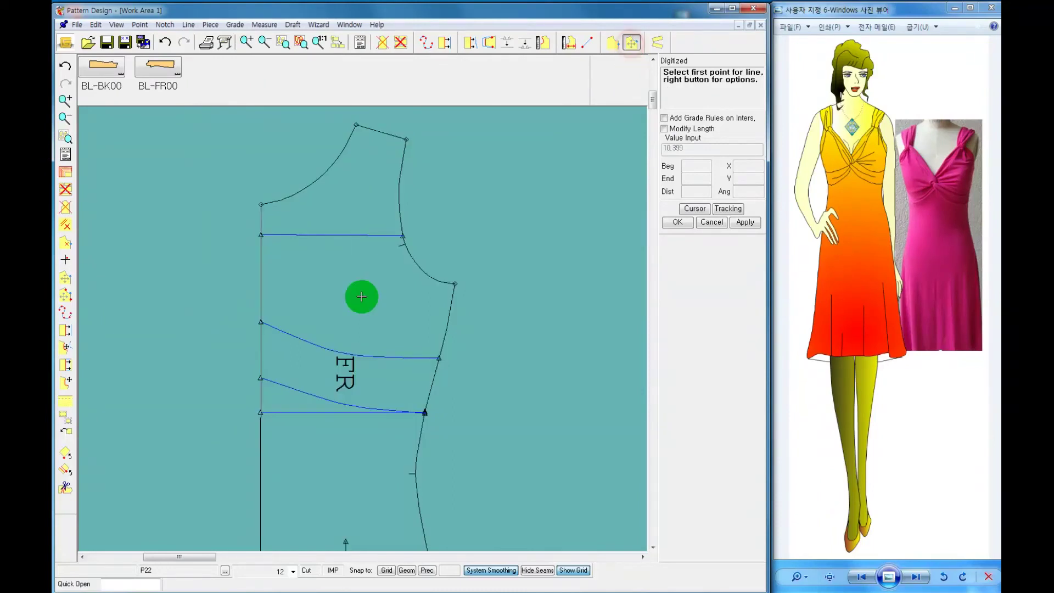
- Reshape the front's lower curve by shifting one of its points
{"action": "left_click", "coordinate": [291, 385]}
{"action": "left_click_drag", "start_coordinate": [347, 413], "coordinate": [331, 404]}
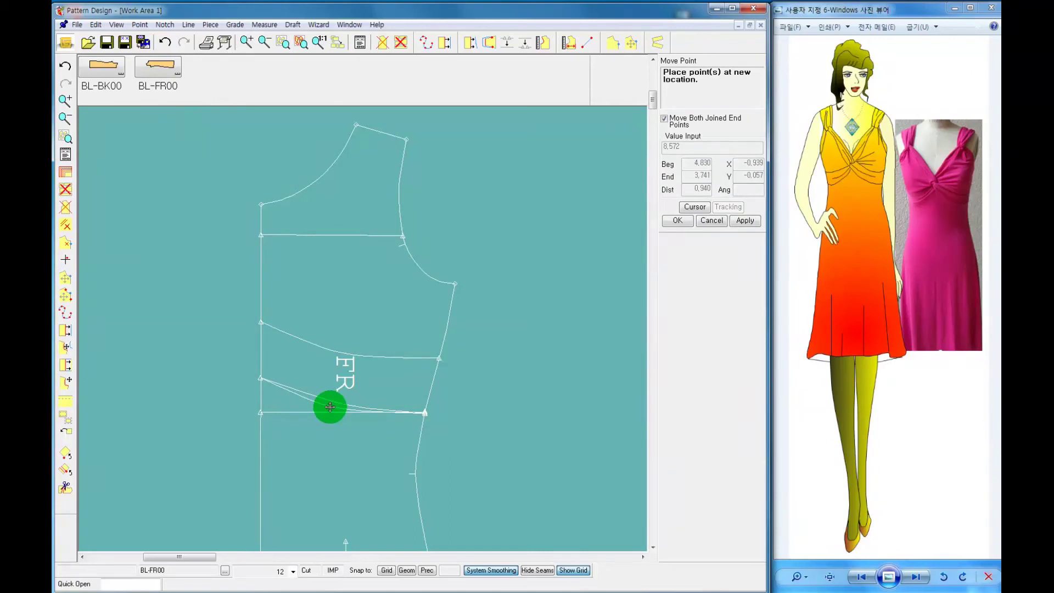
{"action": "left_click", "coordinate": [331, 407]}
{"action": "right_click", "coordinate": [571, 308]}
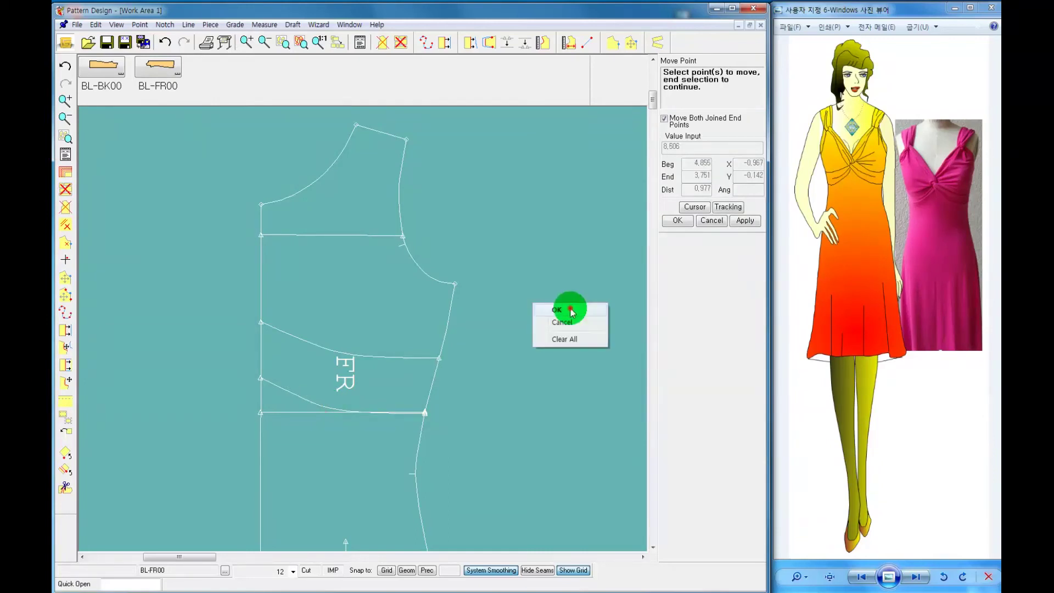
{"action": "left_click", "coordinate": [571, 307]}
- Delete the straight line lying under the lower curve on the front bodice
{"action": "left_click", "coordinate": [189, 25]}
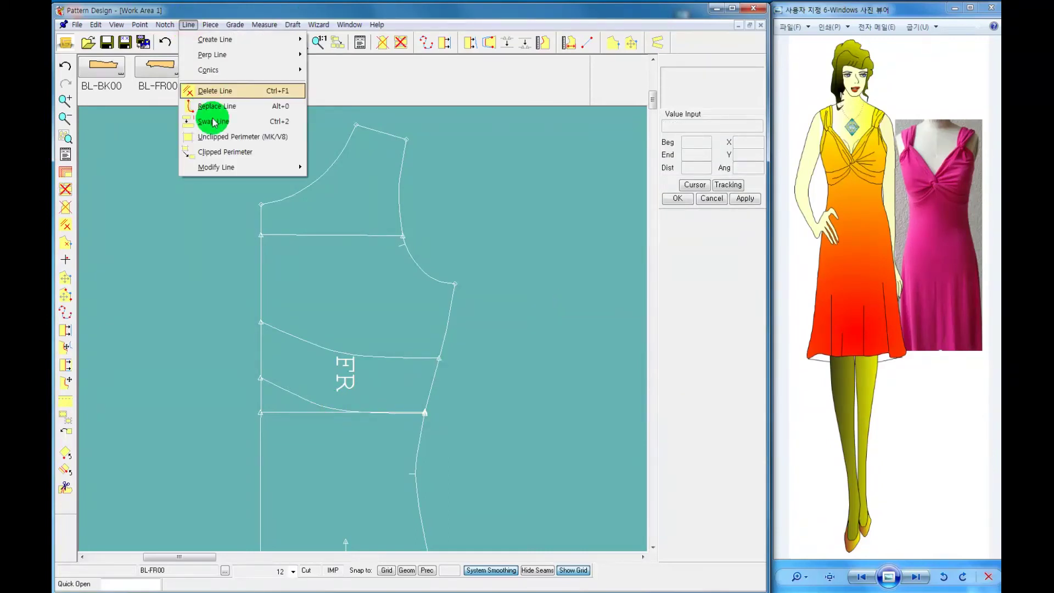
{"action": "left_click", "coordinate": [212, 87]}
{"action": "left_click", "coordinate": [289, 413]}
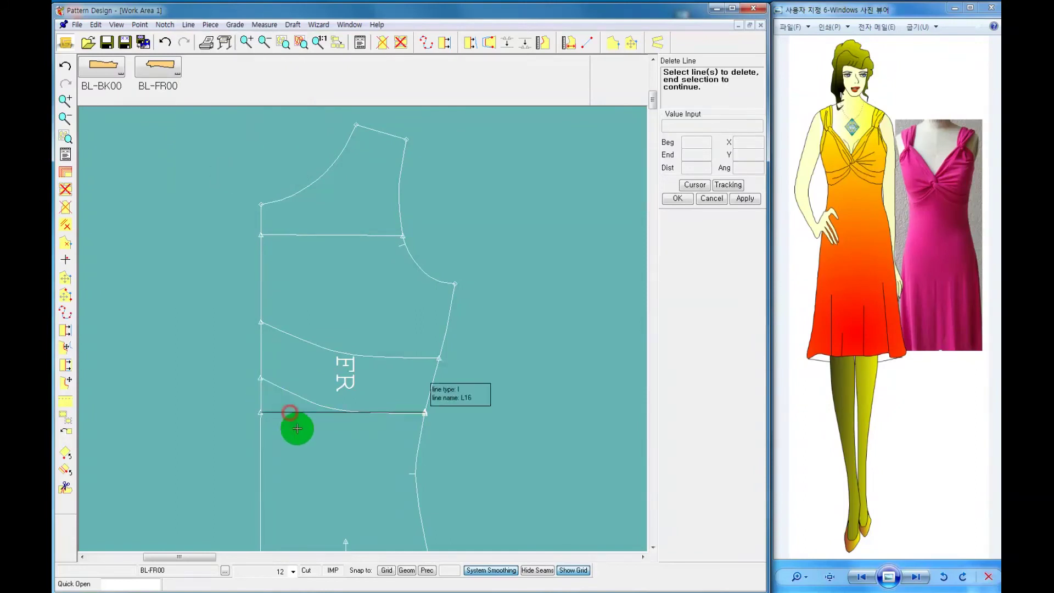
{"action": "right_click", "coordinate": [297, 426]}
{"action": "left_click", "coordinate": [319, 432]}
{"action": "right_click", "coordinate": [547, 366]}
{"action": "left_click", "coordinate": [548, 368]}
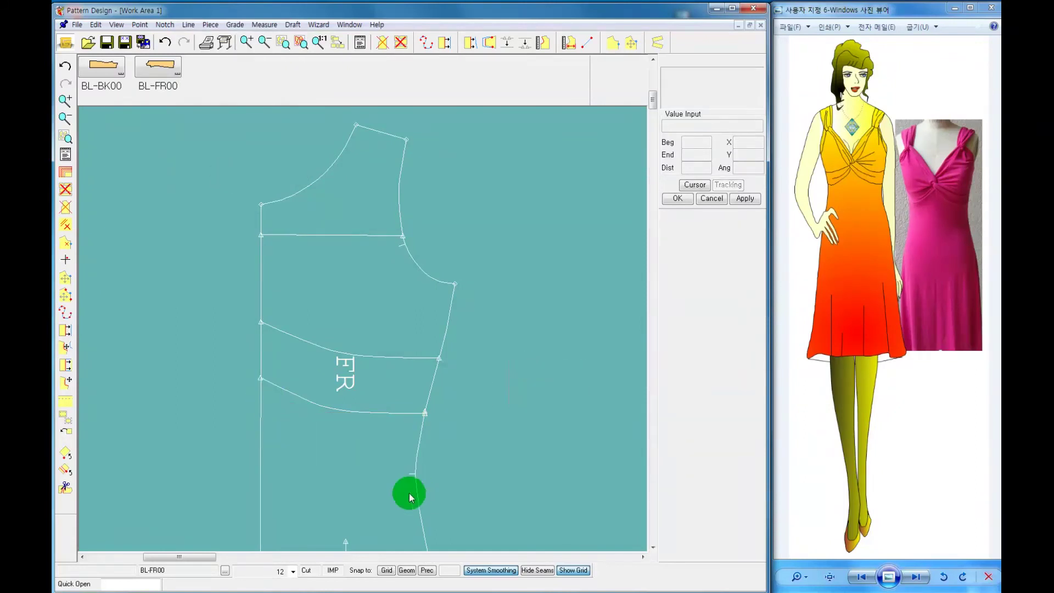
{"action": "middle_click_drag", "start_coordinate": [384, 477], "coordinate": [384, 379]}
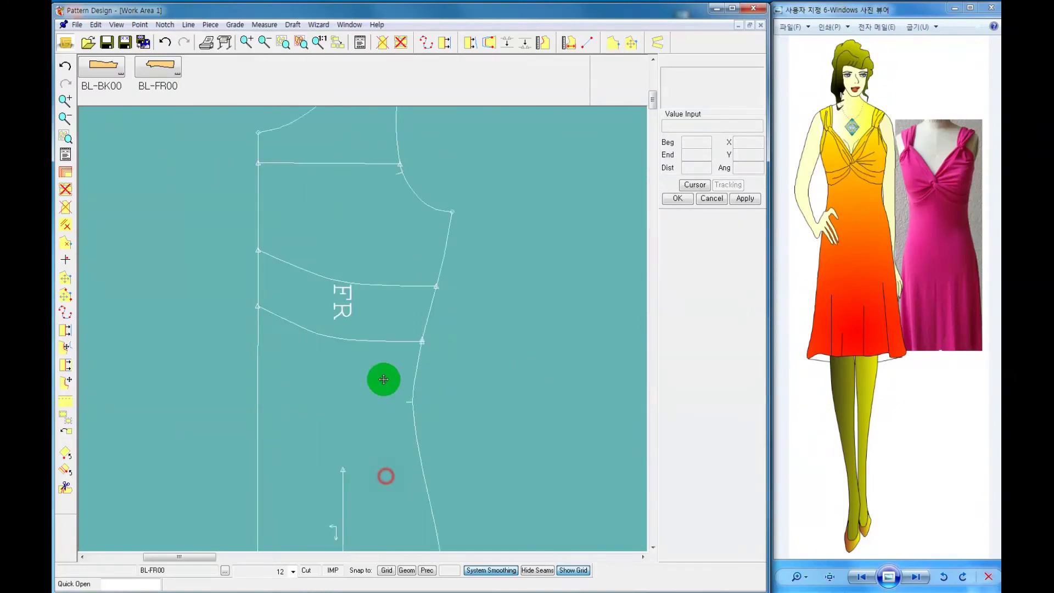
- Move the lower curve's centre-front end point, then zoom out to the whole pieces
{"action": "left_click", "coordinate": [622, 44]}
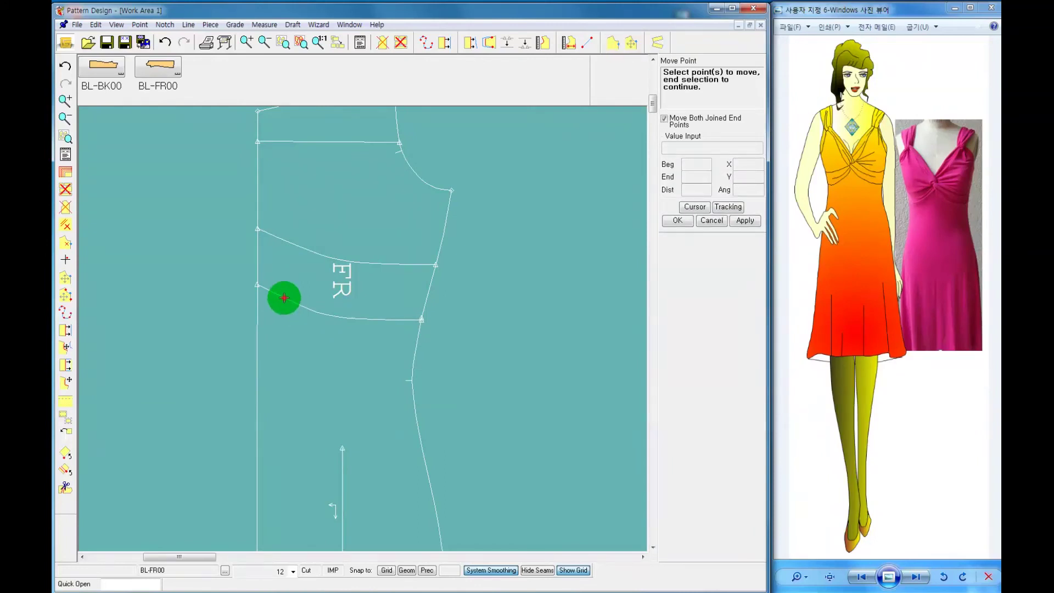
{"action": "left_click_drag", "start_coordinate": [284, 298], "coordinate": [261, 285]}
{"action": "right_click", "coordinate": [262, 295]}
{"action": "left_click", "coordinate": [259, 299]}
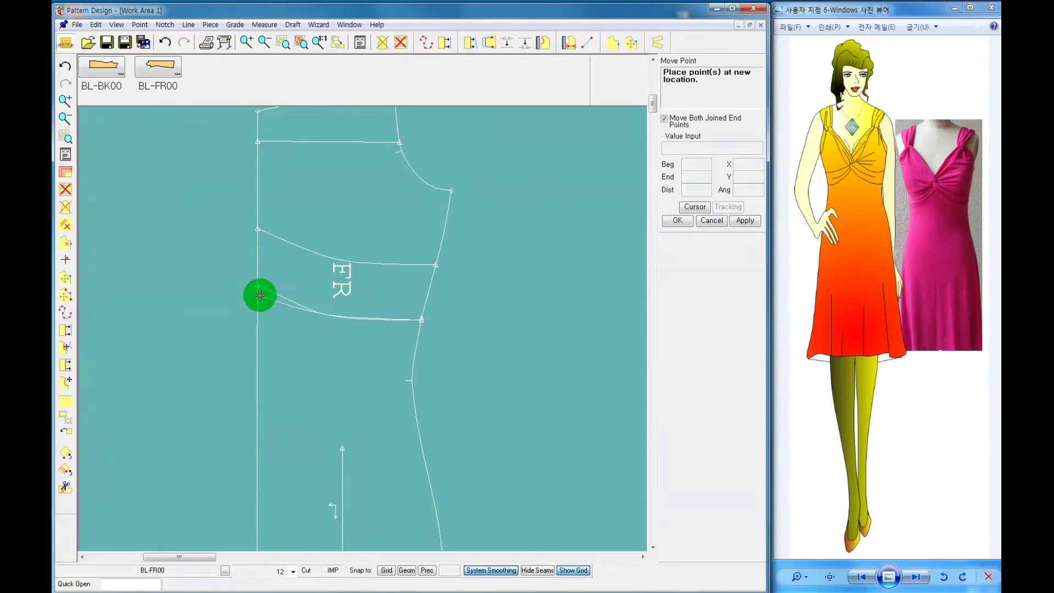
{"action": "left_click", "coordinate": [260, 292]}
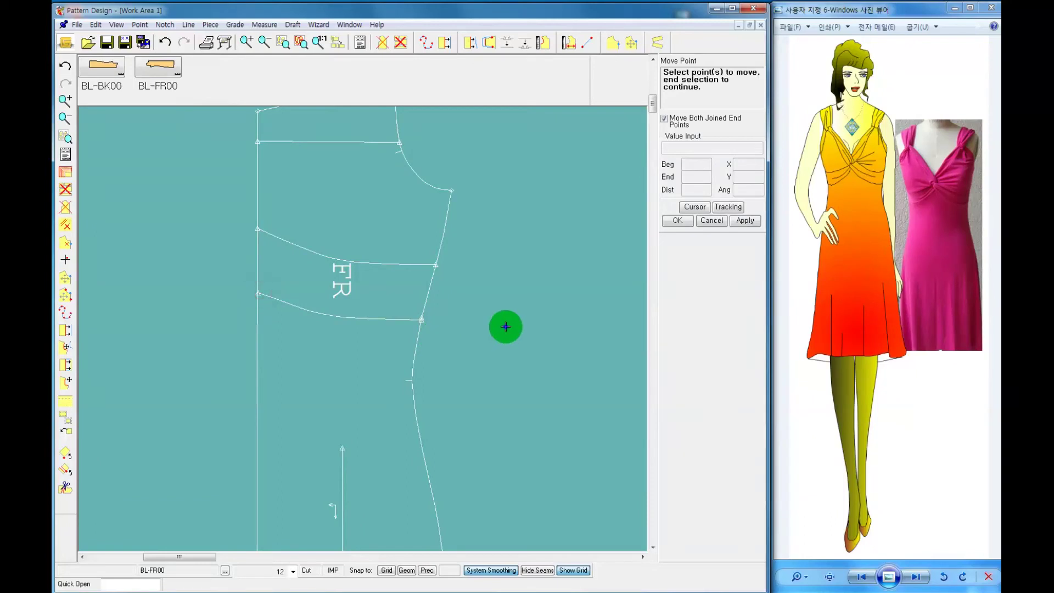
{"action": "right_click", "coordinate": [502, 339]}
{"action": "left_click", "coordinate": [345, 499]}
{"action": "scroll", "coordinate": [364, 480], "scroll_direction": "down", "scroll_amount": 3}
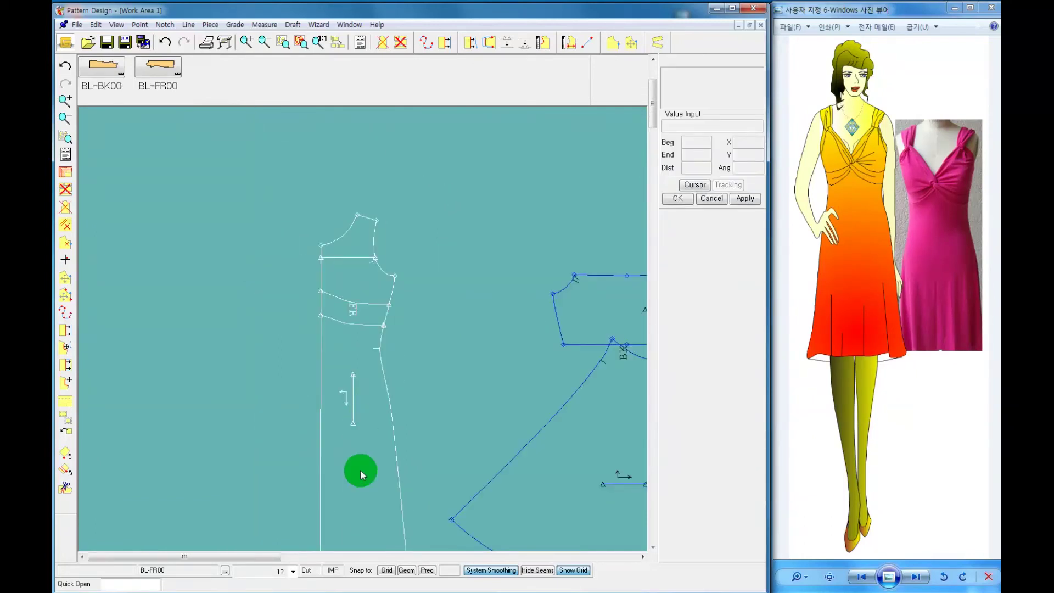
{"action": "left_click_drag", "start_coordinate": [360, 470], "coordinate": [362, 315]}
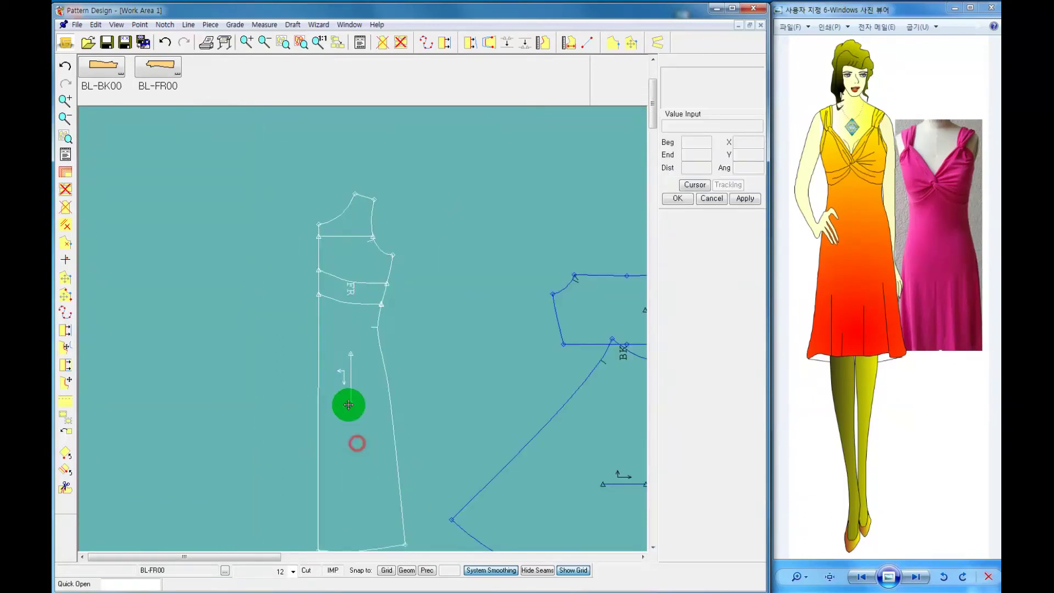
{"action": "left_click", "coordinate": [211, 27]}
{"action": "mouse_move", "coordinate": [237, 39]}
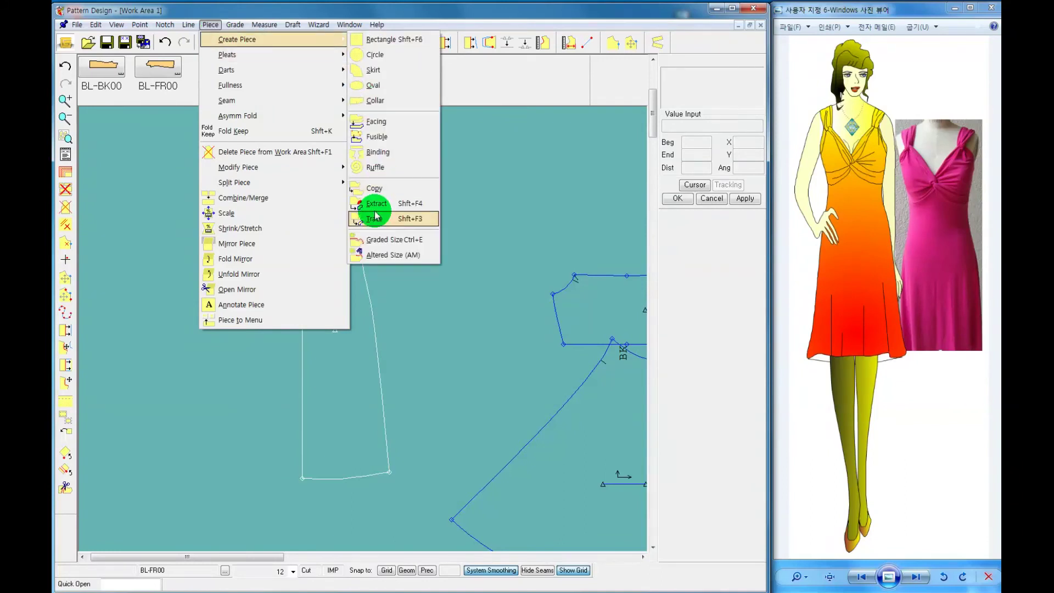
{"action": "left_click", "coordinate": [376, 204]}
{"action": "left_click", "coordinate": [354, 349]}
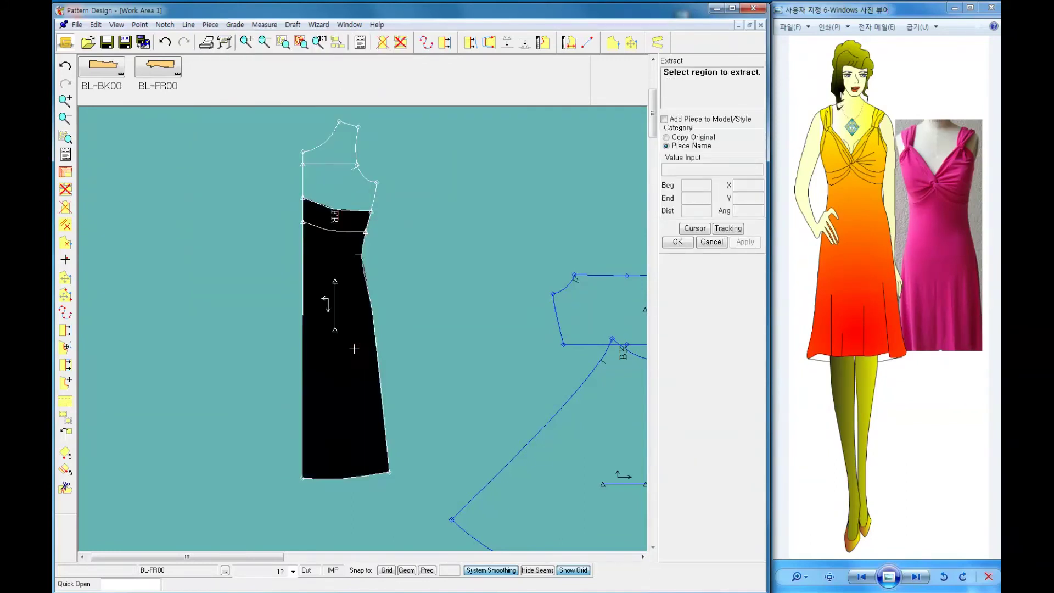
{"action": "left_click", "coordinate": [262, 161]}
{"action": "left_click", "coordinate": [208, 26]}
{"action": "mouse_move", "coordinate": [237, 39]}
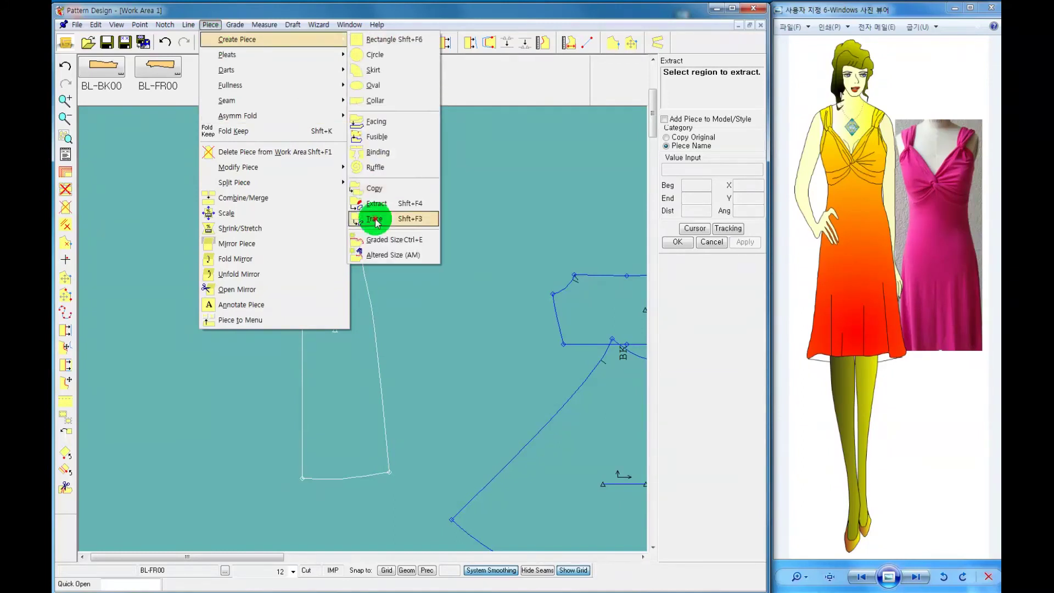
{"action": "left_click", "coordinate": [376, 218]}
{"action": "left_click", "coordinate": [336, 234]}
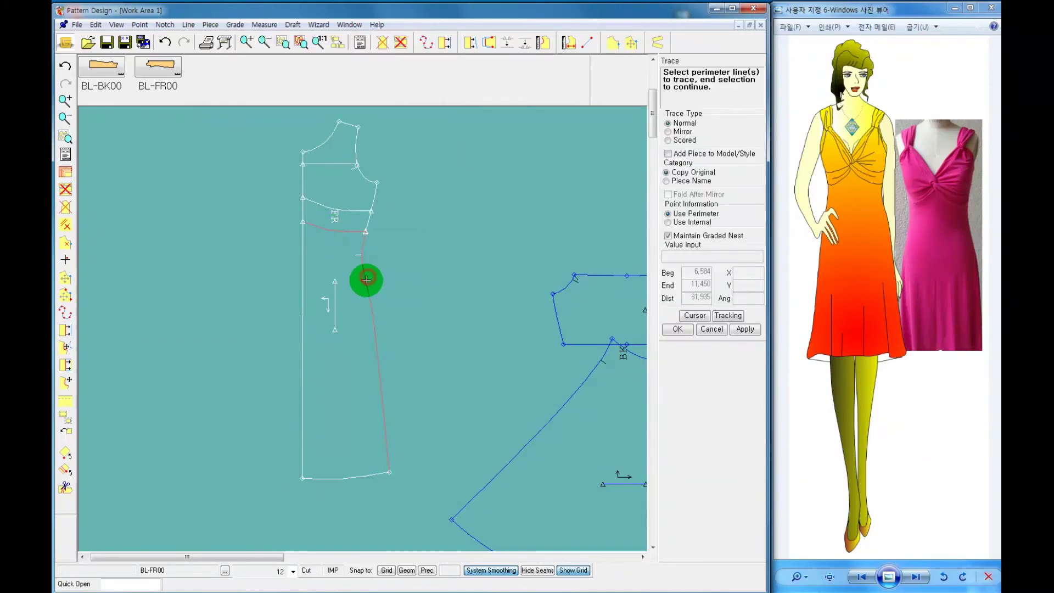
{"action": "left_click", "coordinate": [308, 275]}
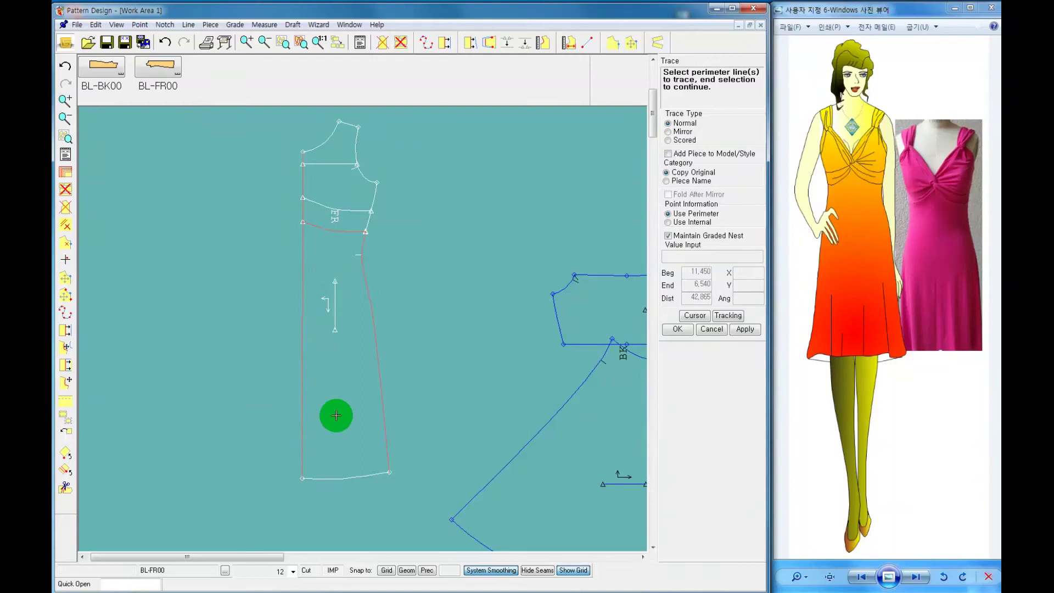
{"action": "left_click", "coordinate": [354, 476]}
{"action": "right_click", "coordinate": [344, 357]}
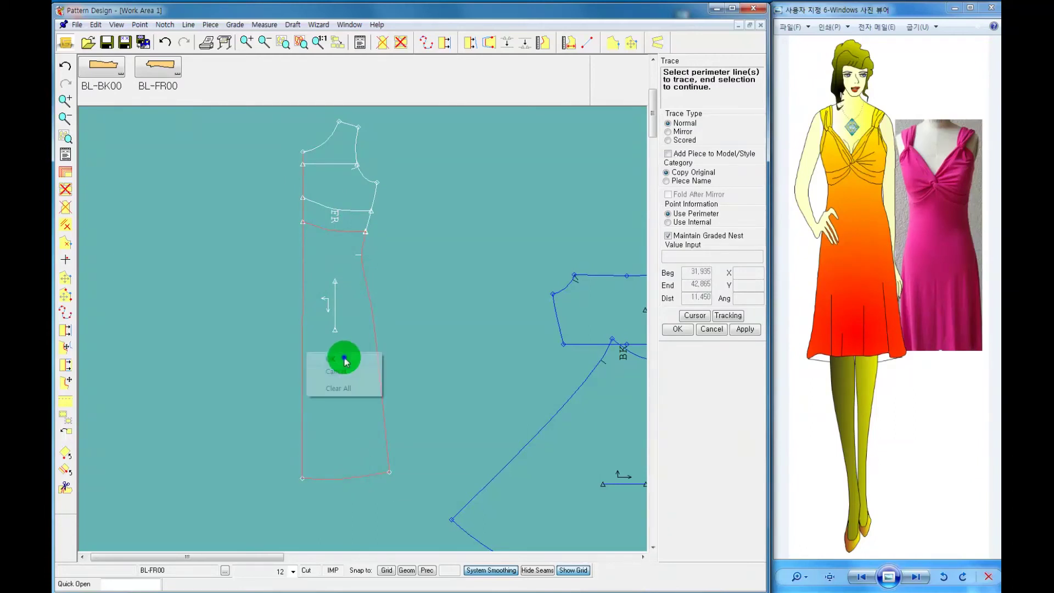
{"action": "left_click", "coordinate": [343, 358]}
{"action": "right_click", "coordinate": [343, 362]}
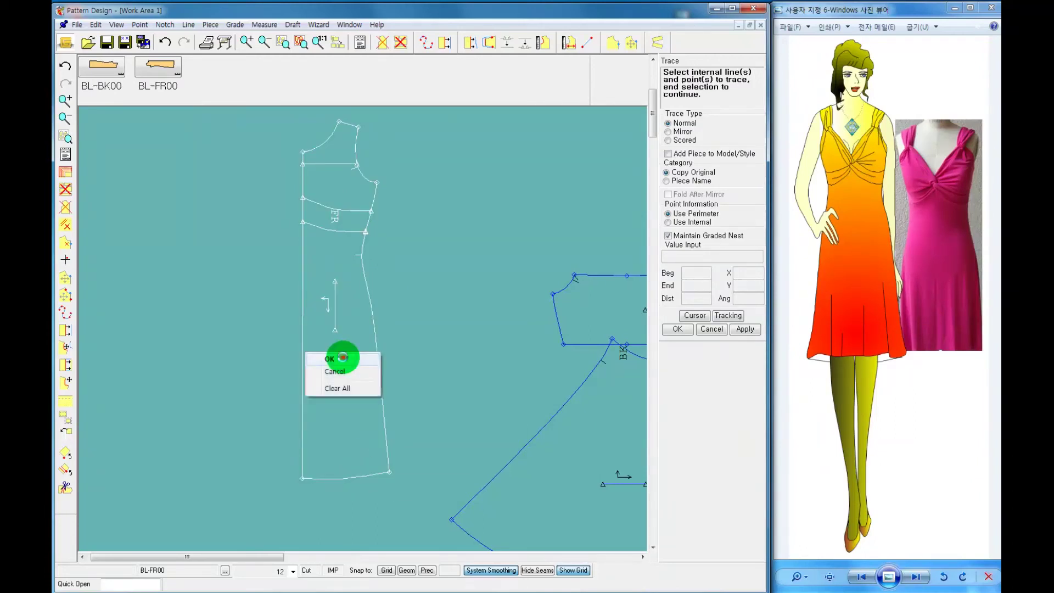
{"action": "left_click", "coordinate": [343, 358]}
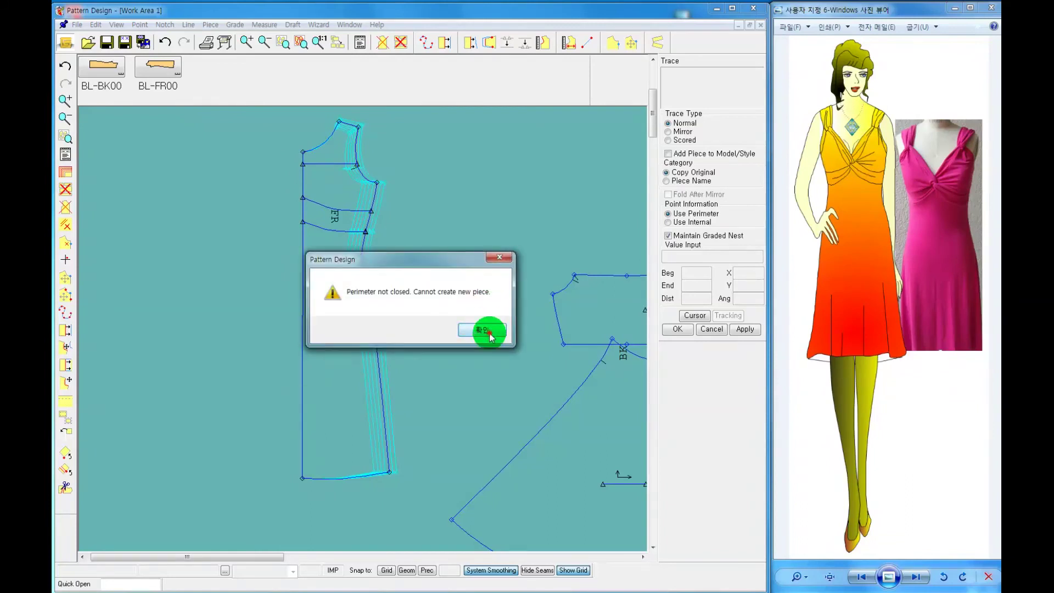
{"action": "left_click", "coordinate": [490, 334]}
{"action": "key", "text": "Return"}
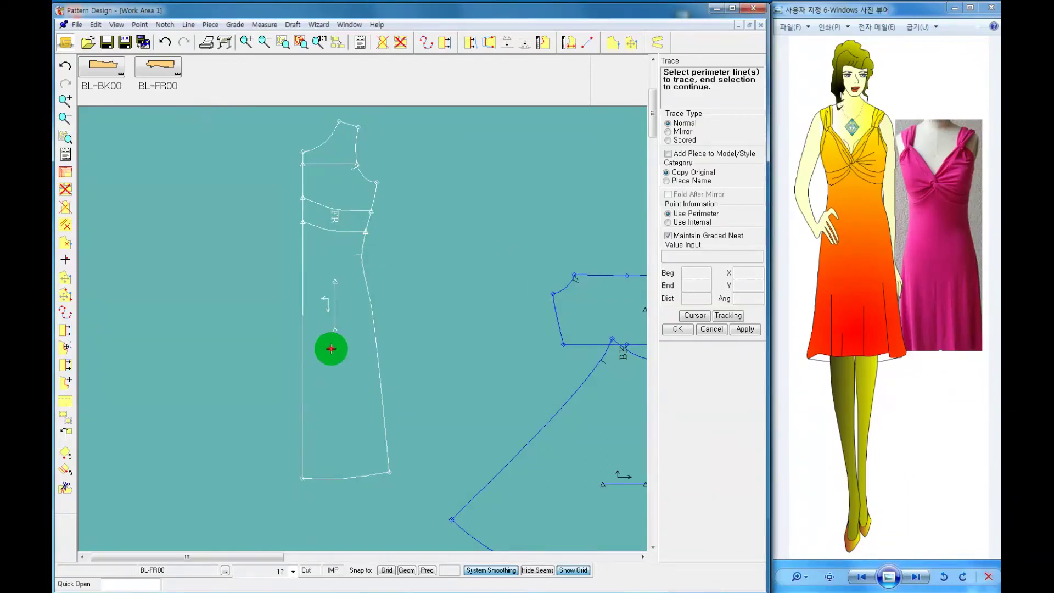
{"action": "left_click", "coordinate": [331, 348]}
{"action": "right_click", "coordinate": [294, 358]}
{"action": "left_click", "coordinate": [324, 352]}
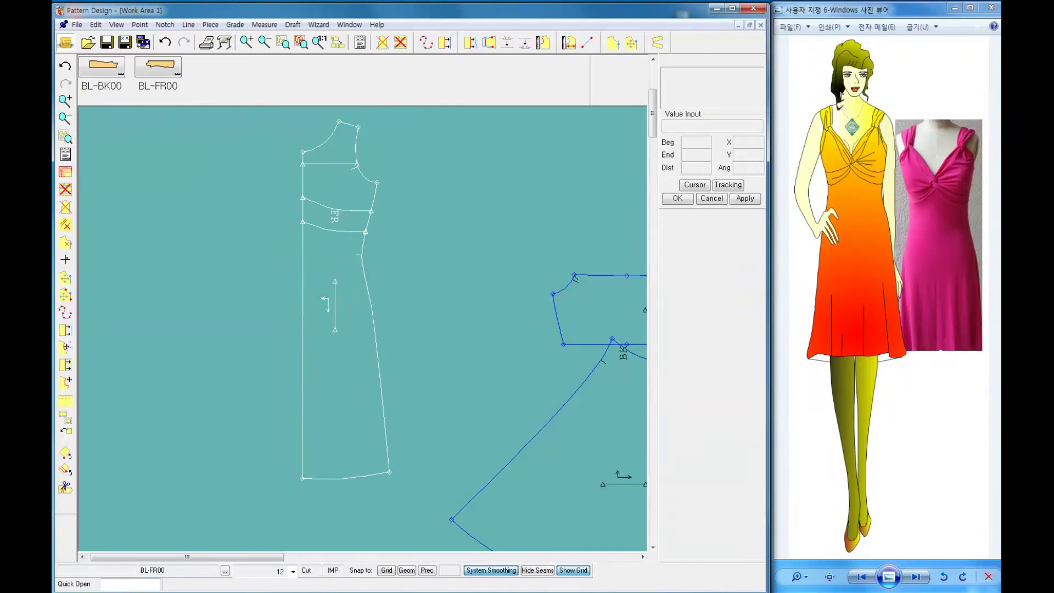
- Trace the lower front panel from its centre-front, hem and side seam lines
{"action": "left_click", "coordinate": [209, 27]}
{"action": "mouse_move", "coordinate": [238, 39]}
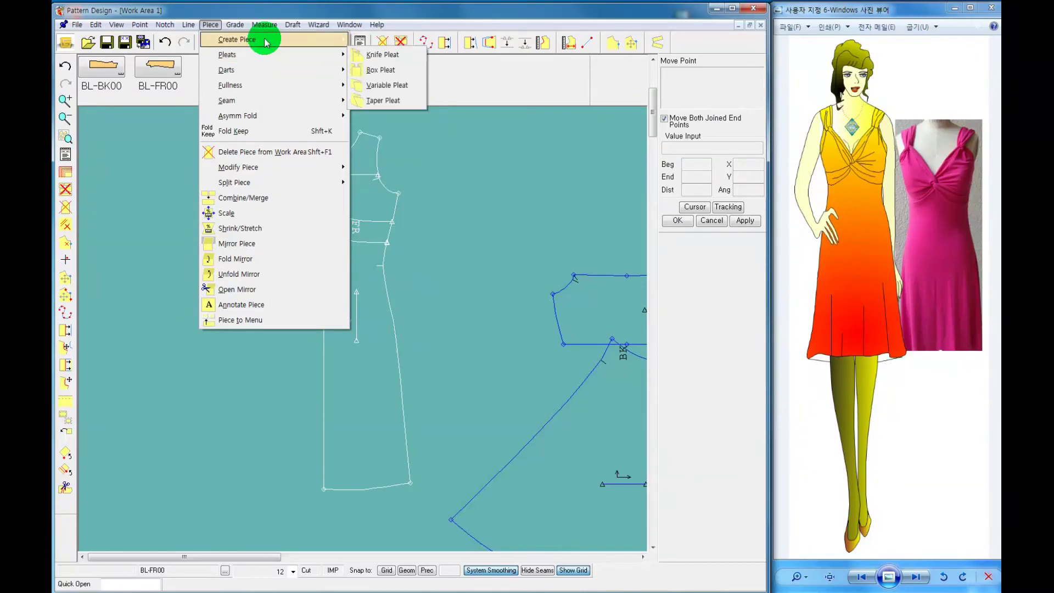
{"action": "left_click", "coordinate": [370, 218]}
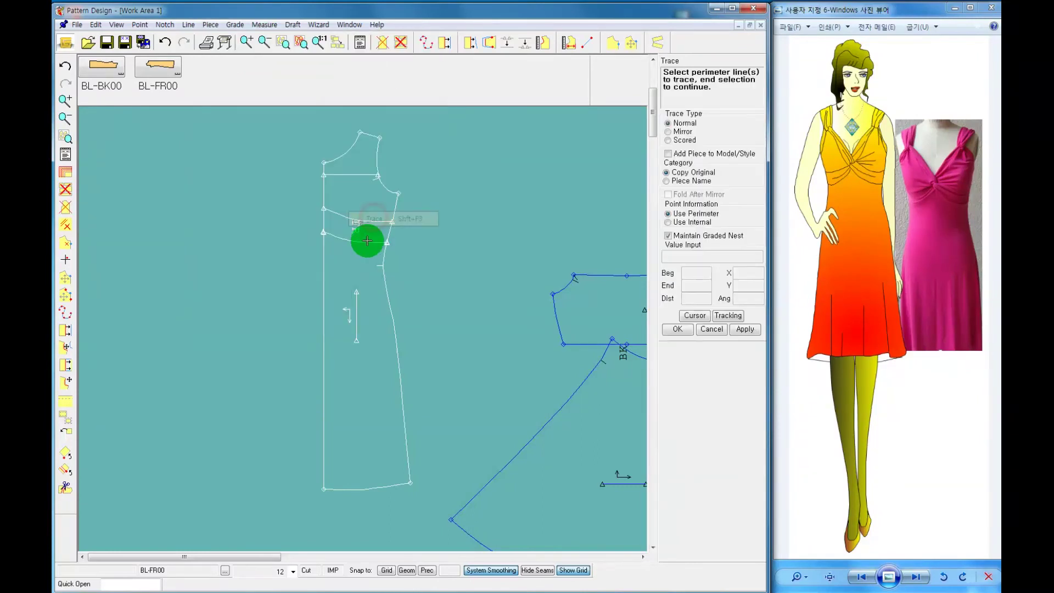
{"action": "left_click", "coordinate": [327, 261]}
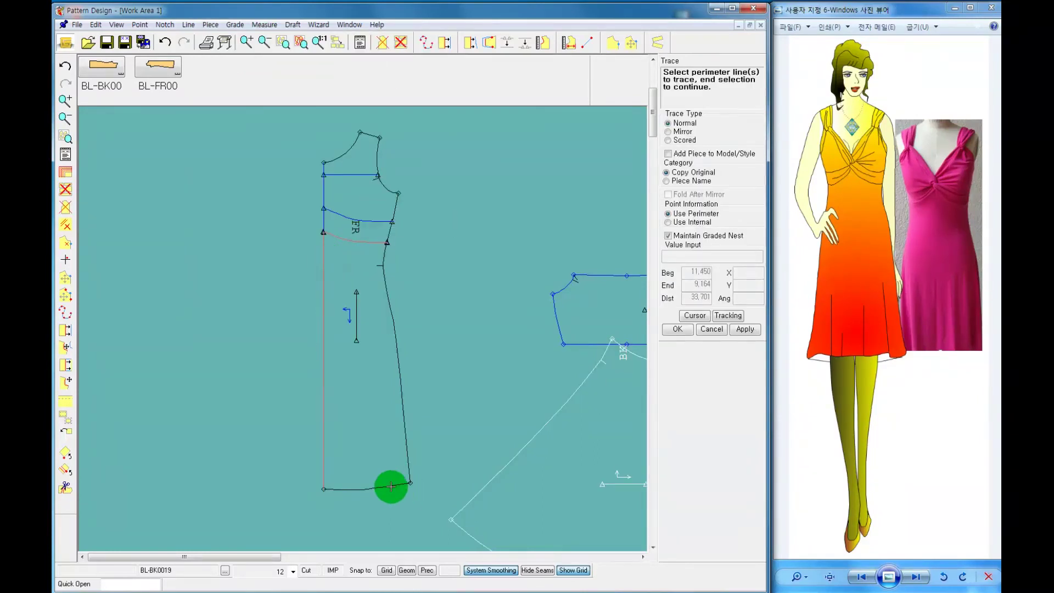
{"action": "left_click", "coordinate": [390, 486]}
{"action": "left_click", "coordinate": [403, 392]}
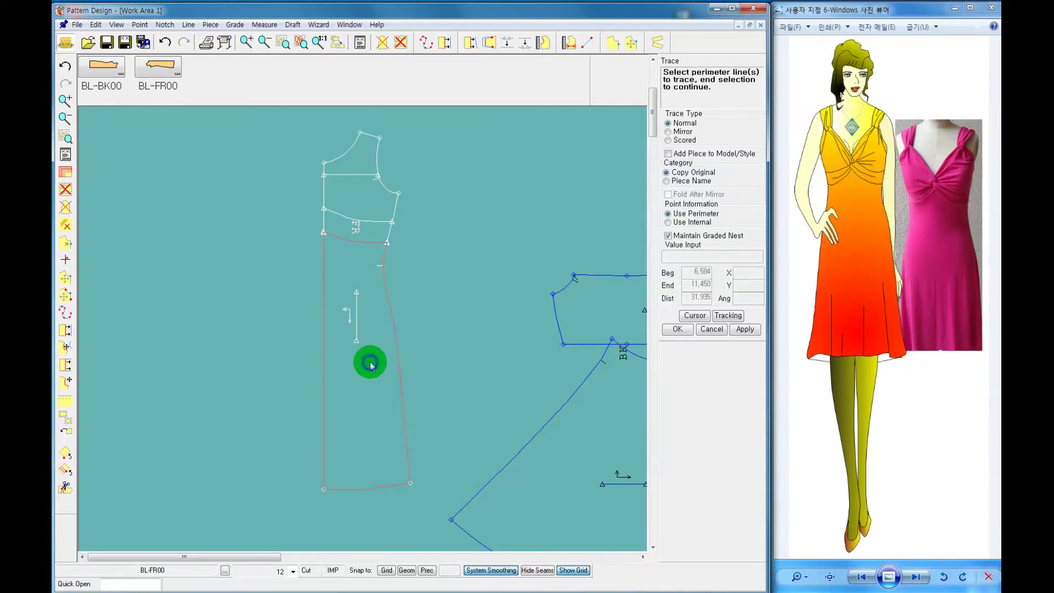
{"action": "right_click", "coordinate": [370, 364]}
{"action": "left_click", "coordinate": [368, 362]}
{"action": "right_click", "coordinate": [367, 362]}
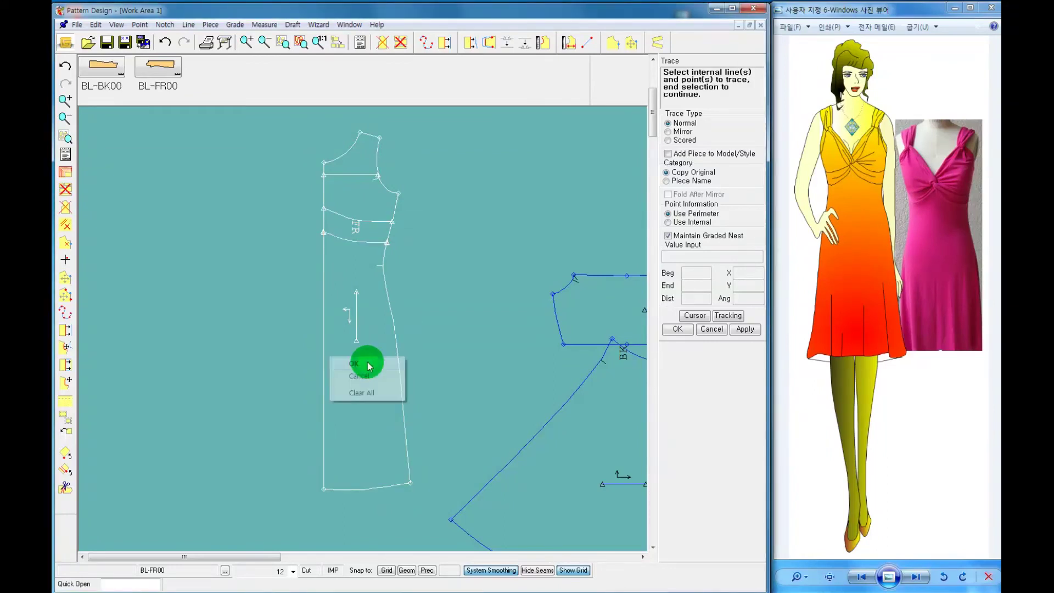
{"action": "left_click", "coordinate": [365, 362]}
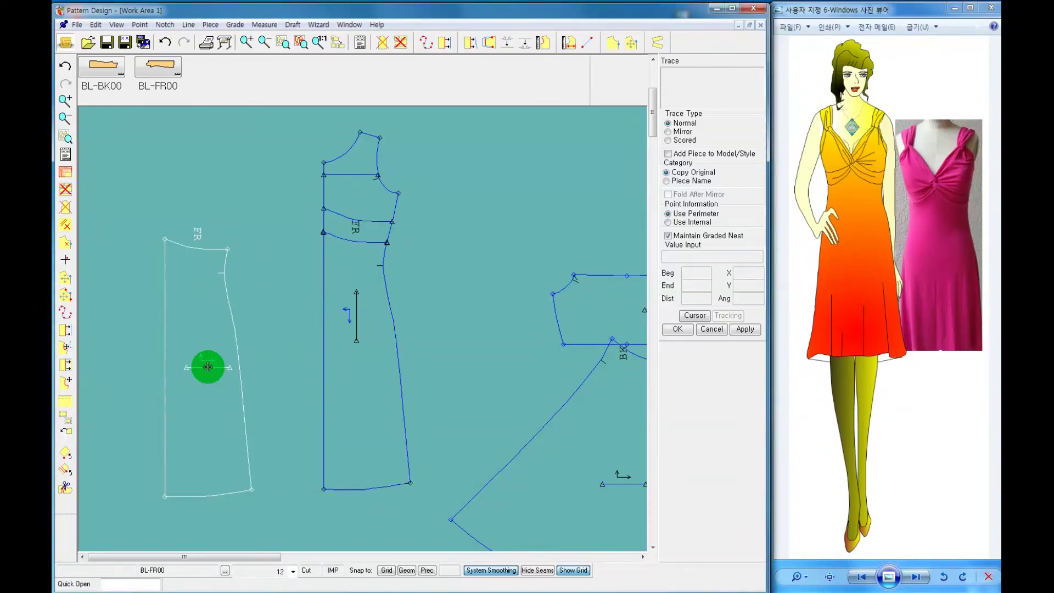
- Place the traced copy left of the original, named BL-FR0024, and end tracing
{"action": "left_click", "coordinate": [207, 368]}
{"action": "left_click", "coordinate": [681, 330]}
{"action": "left_click", "coordinate": [341, 273]}
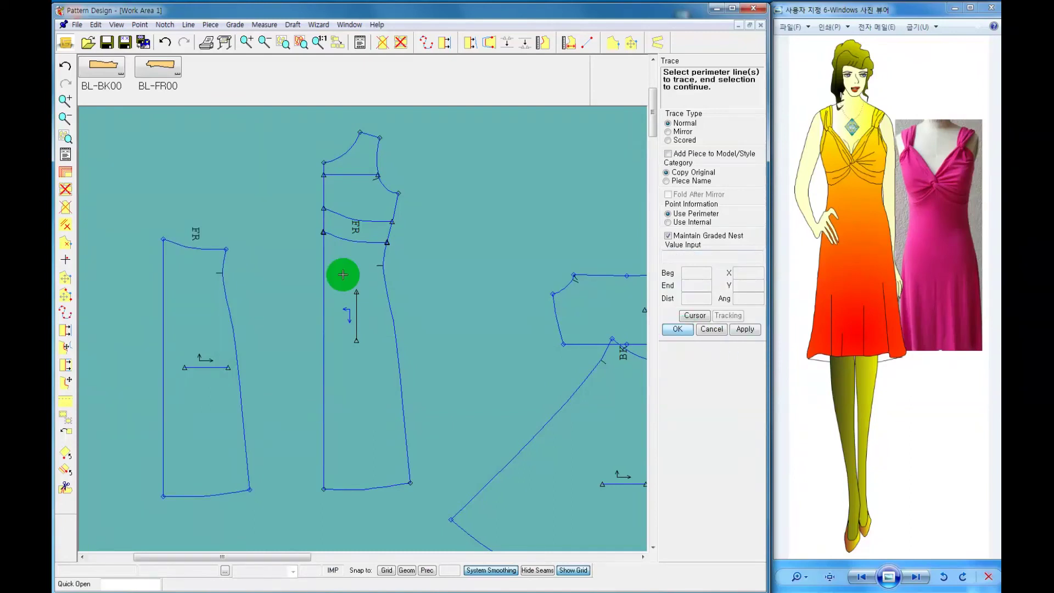
{"action": "left_click", "coordinate": [260, 252]}
{"action": "right_click", "coordinate": [258, 258]}
{"action": "left_click", "coordinate": [541, 91]}
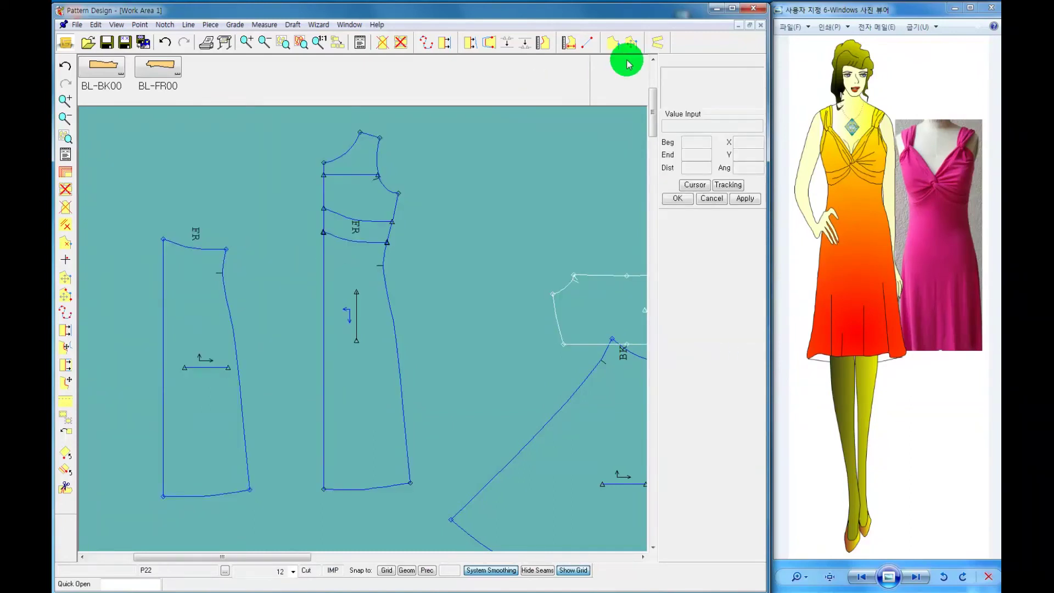
- Add tapered fullness via a top-to-hem slash, holding the centre front and swinging the hem outward
{"action": "left_click", "coordinate": [657, 43]}
{"action": "left_click", "coordinate": [194, 249]}
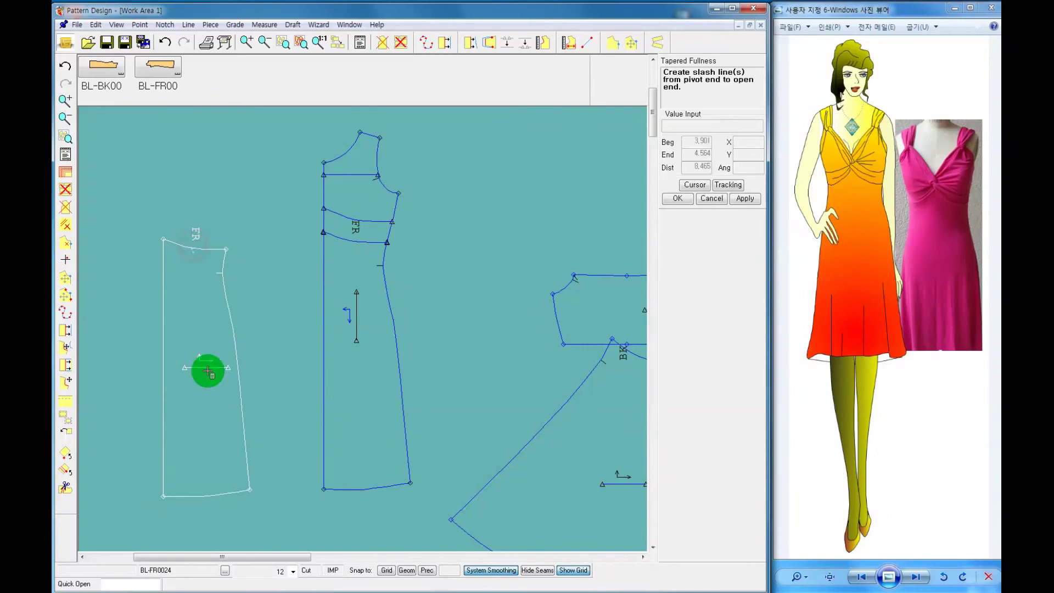
{"action": "left_click", "coordinate": [229, 416]}
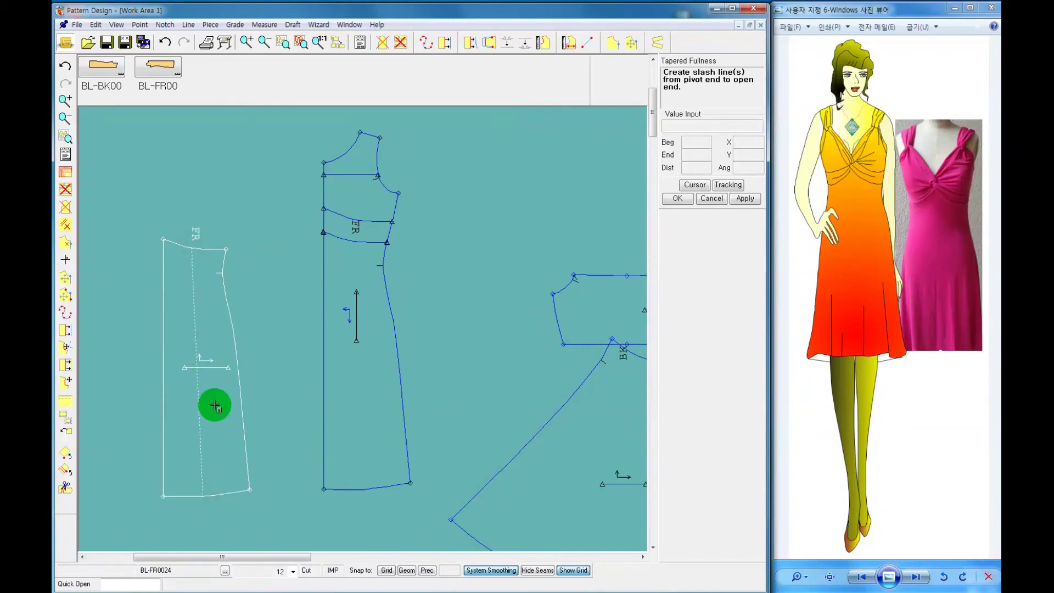
{"action": "right_click", "coordinate": [185, 406]}
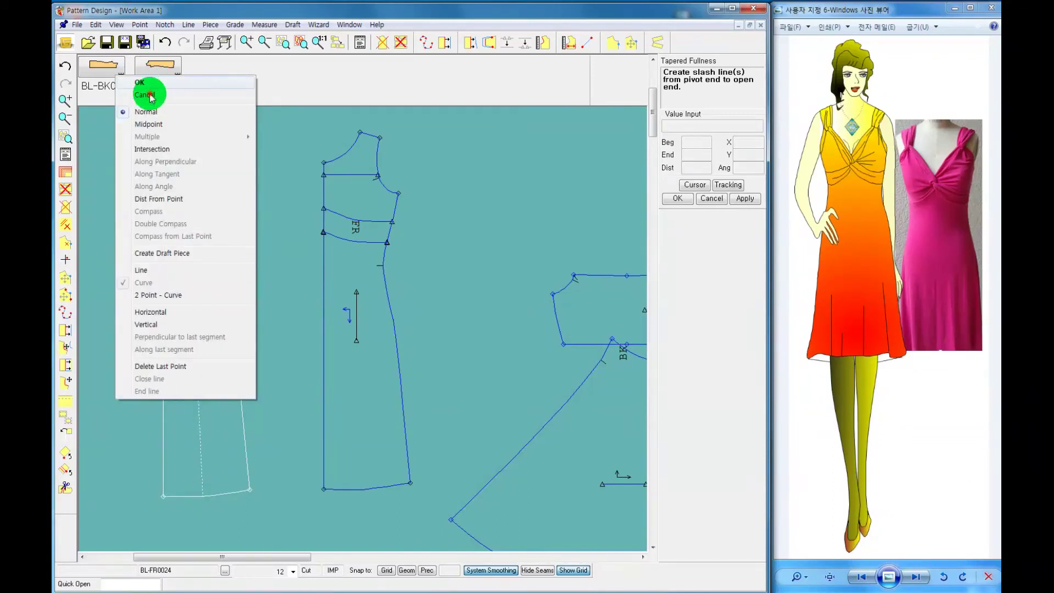
{"action": "left_click", "coordinate": [149, 95]}
{"action": "left_click", "coordinate": [183, 497]}
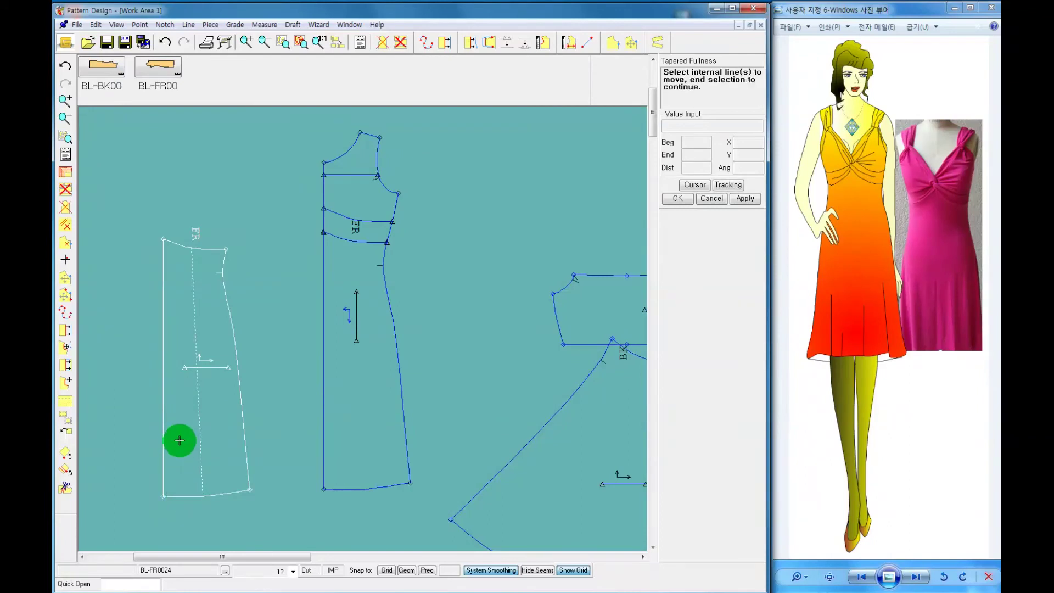
{"action": "right_click", "coordinate": [182, 439]}
{"action": "left_click", "coordinate": [181, 456]}
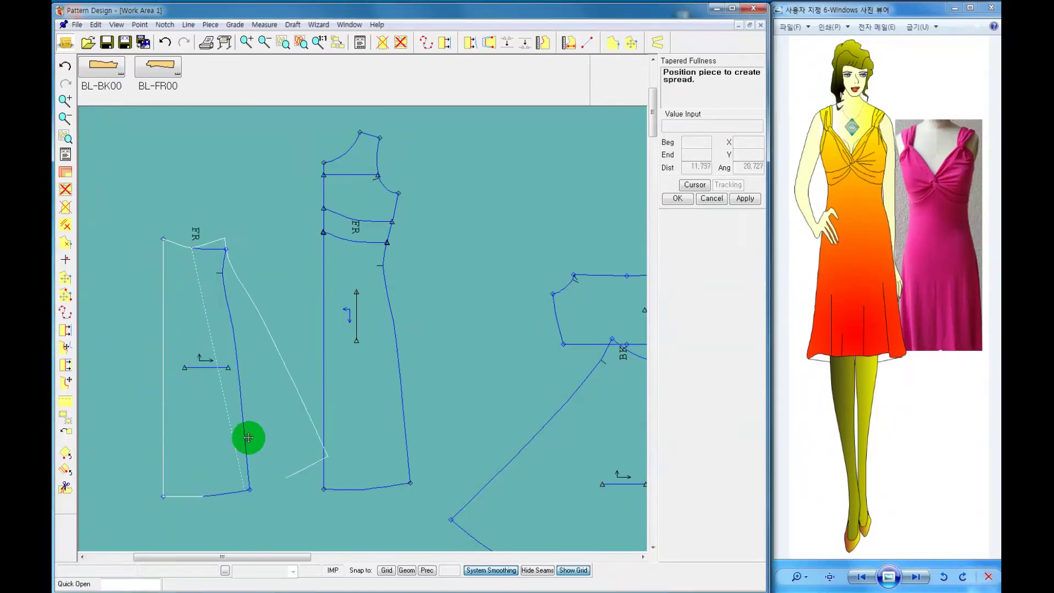
{"action": "left_click", "coordinate": [278, 406]}
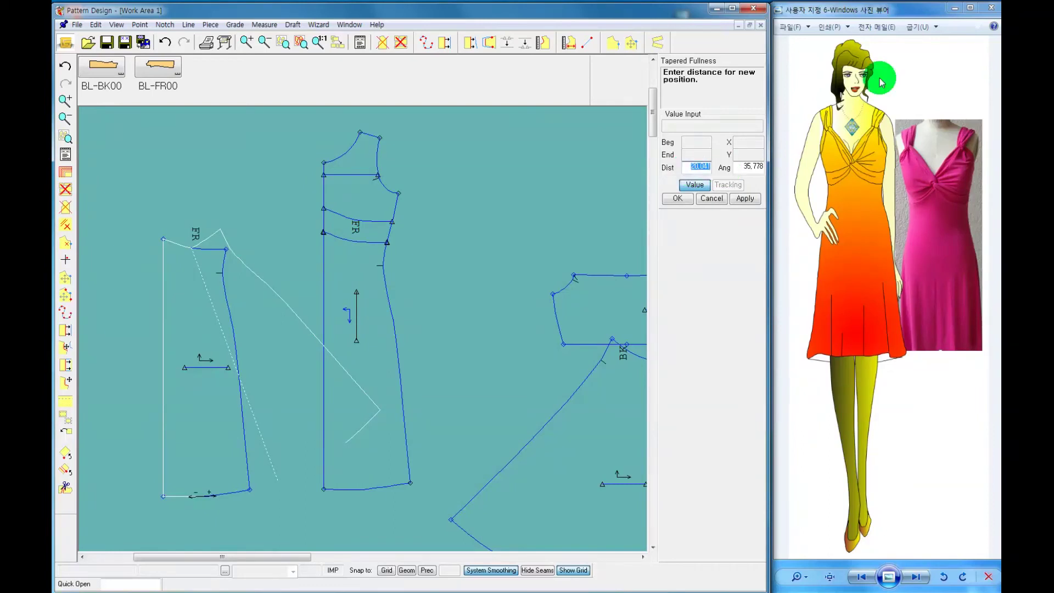
{"action": "left_click", "coordinate": [678, 199]}
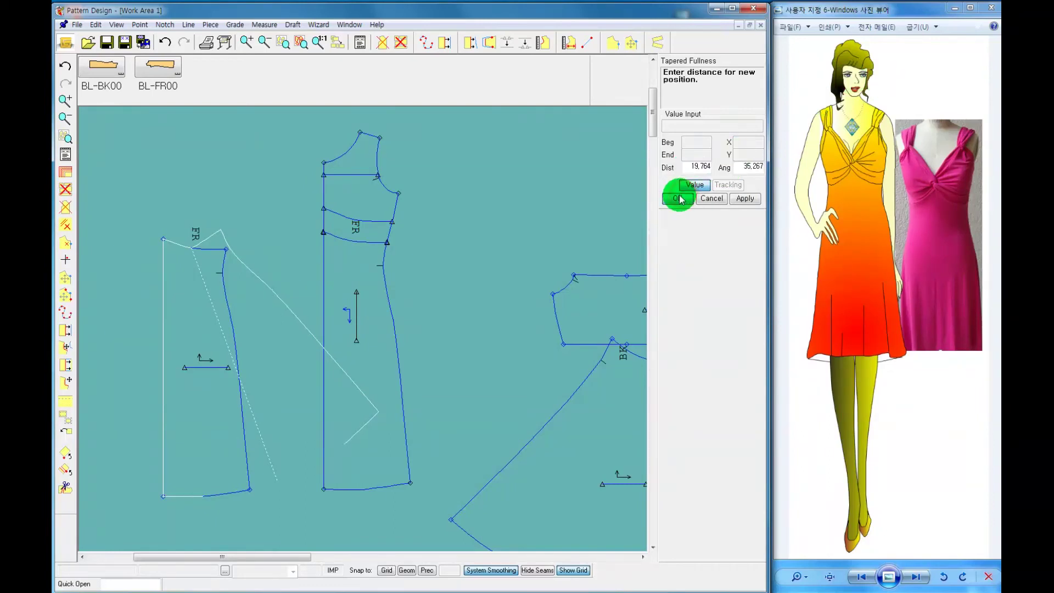
{"action": "left_click", "coordinate": [139, 25]}
- Delete the extra points on the flared piece's diagonal side line
{"action": "left_click", "coordinate": [156, 102]}
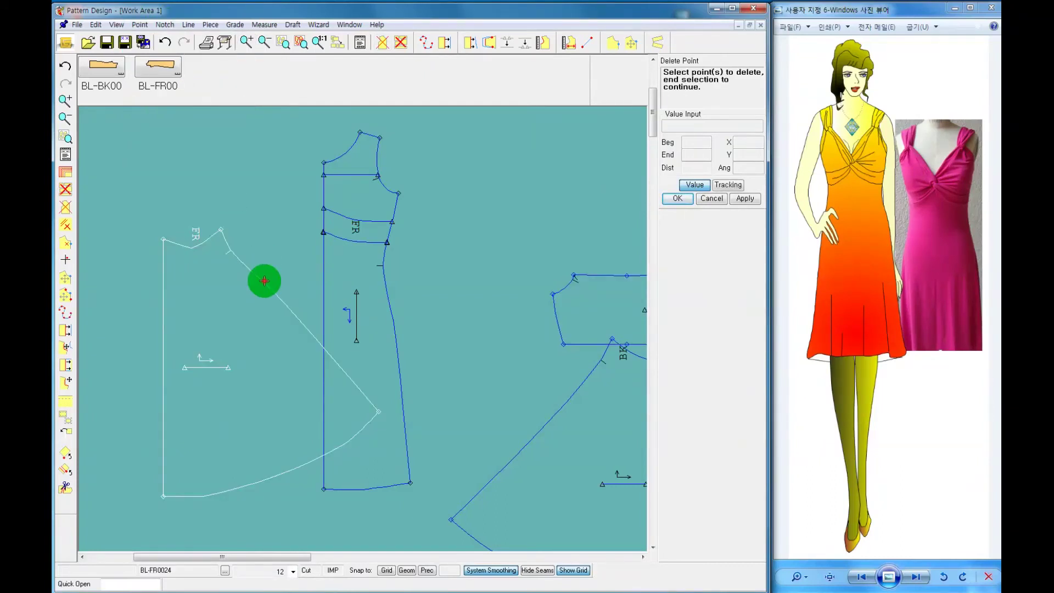
{"action": "right_click", "coordinate": [271, 245]}
{"action": "left_click", "coordinate": [274, 245]}
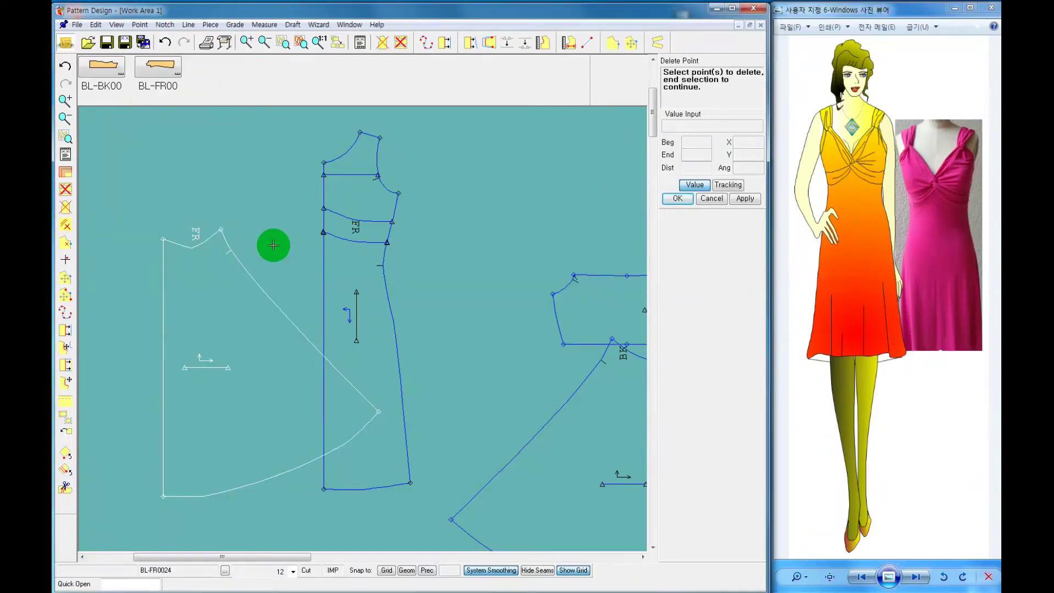
- Move the hem point and top-edge points to smooth the flared piece's curves
{"action": "left_click", "coordinate": [632, 43]}
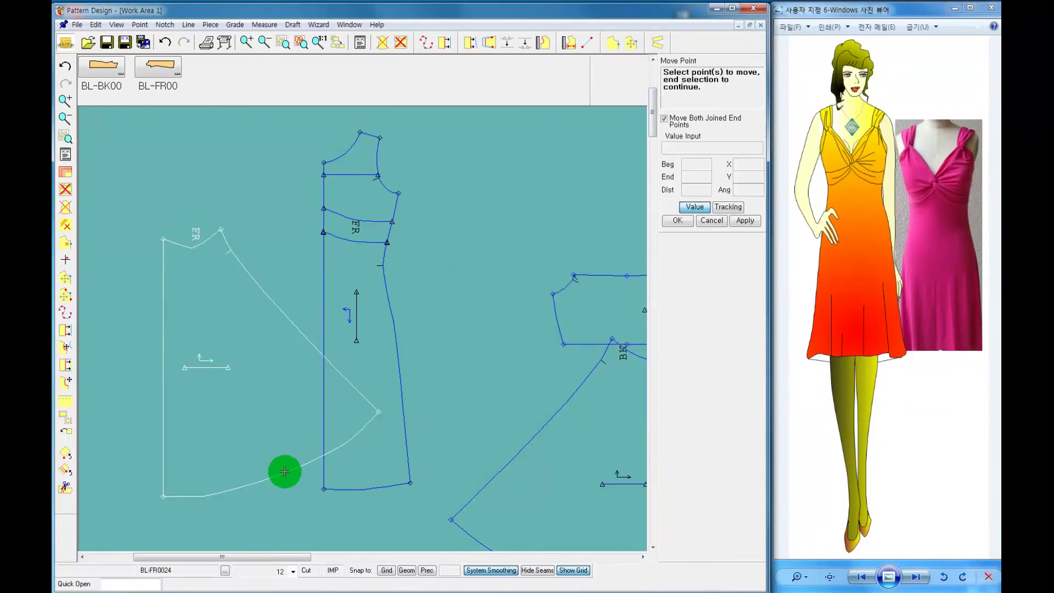
{"action": "left_click", "coordinate": [280, 475]}
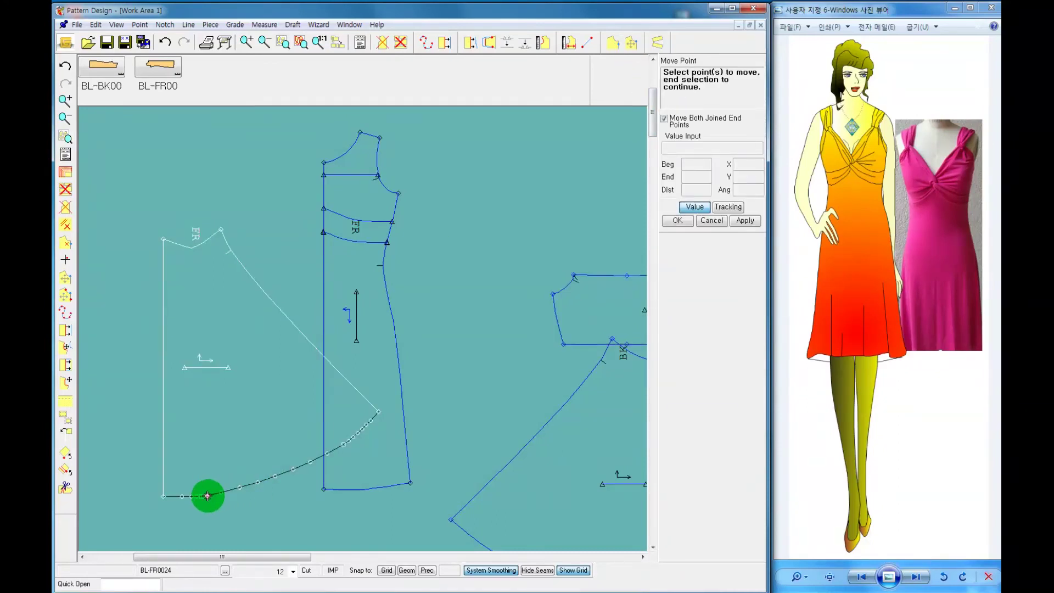
{"action": "right_click", "coordinate": [214, 504]}
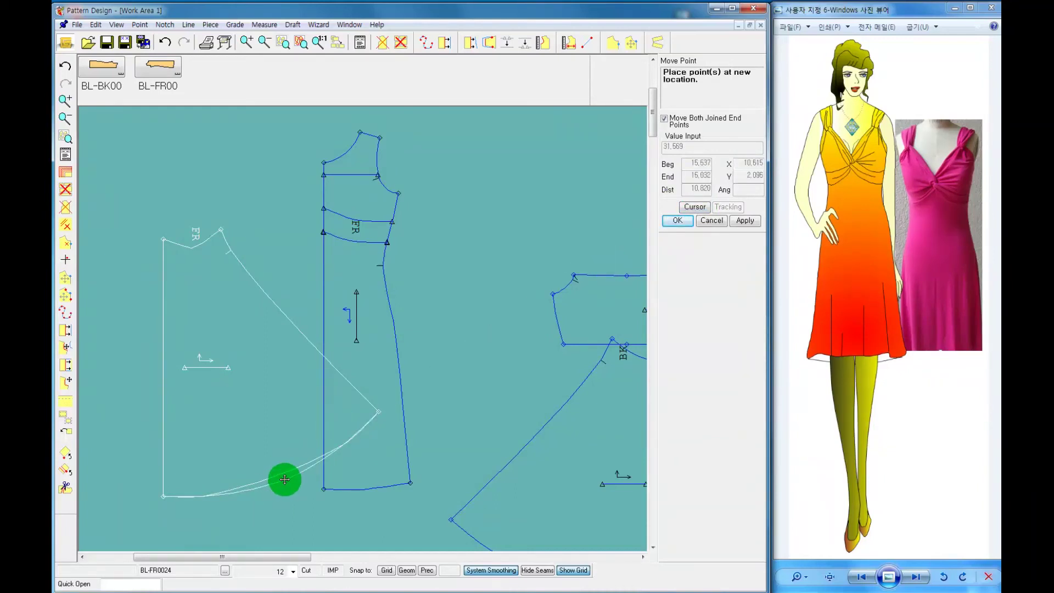
{"action": "left_click", "coordinate": [285, 477]}
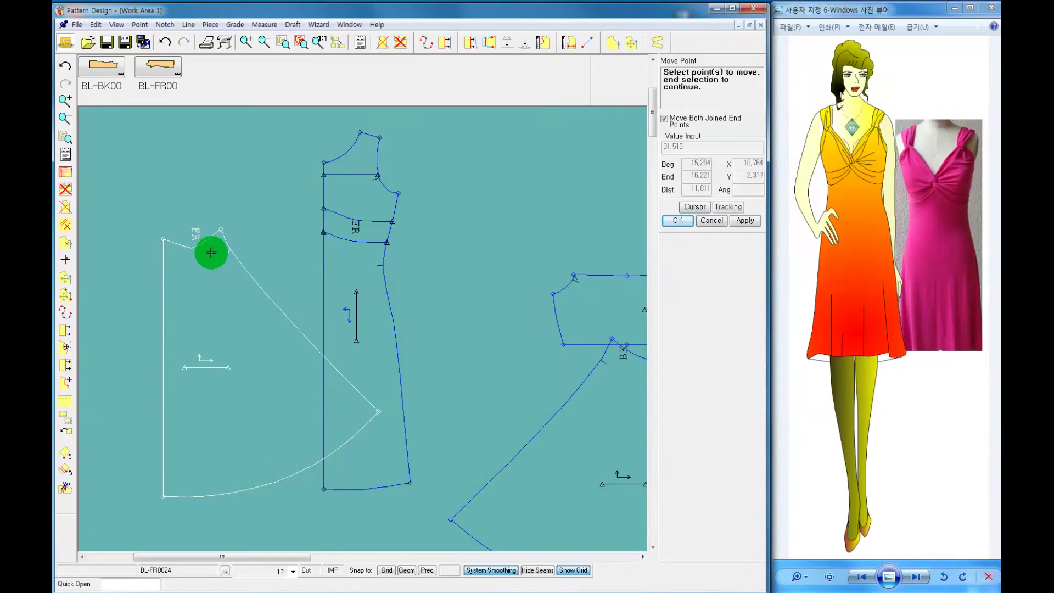
{"action": "right_click", "coordinate": [193, 251]}
{"action": "left_click", "coordinate": [193, 274]}
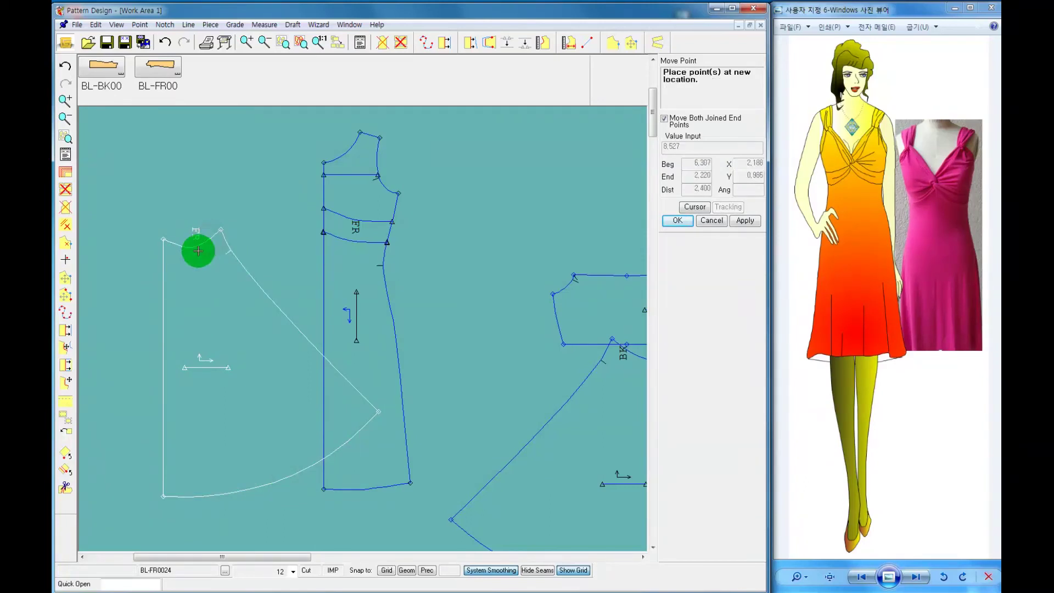
{"action": "left_click", "coordinate": [193, 250]}
{"action": "right_click", "coordinate": [189, 257]}
{"action": "left_click", "coordinate": [192, 274]}
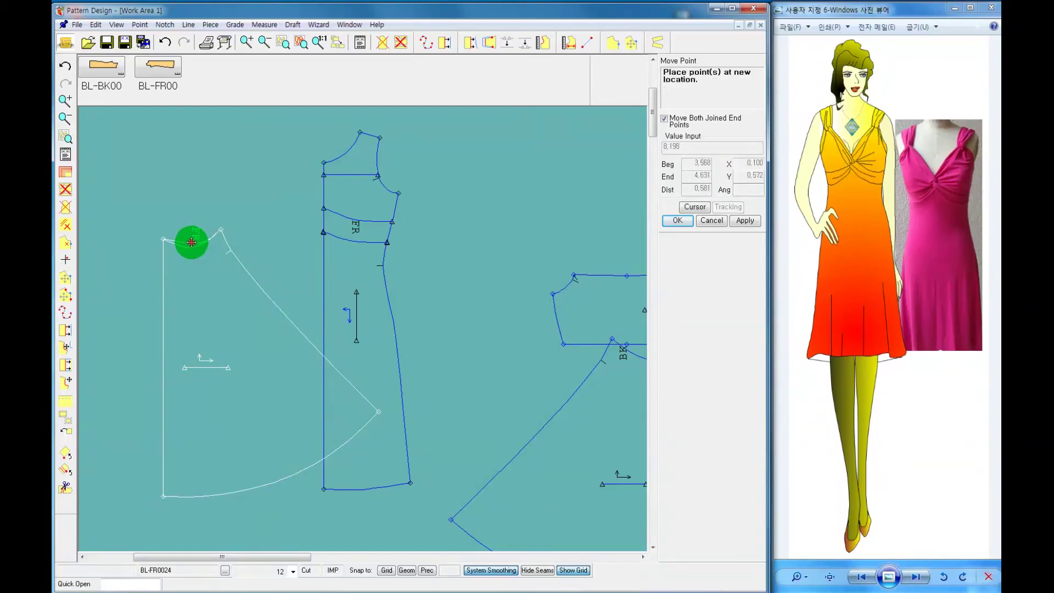
{"action": "left_click", "coordinate": [191, 243]}
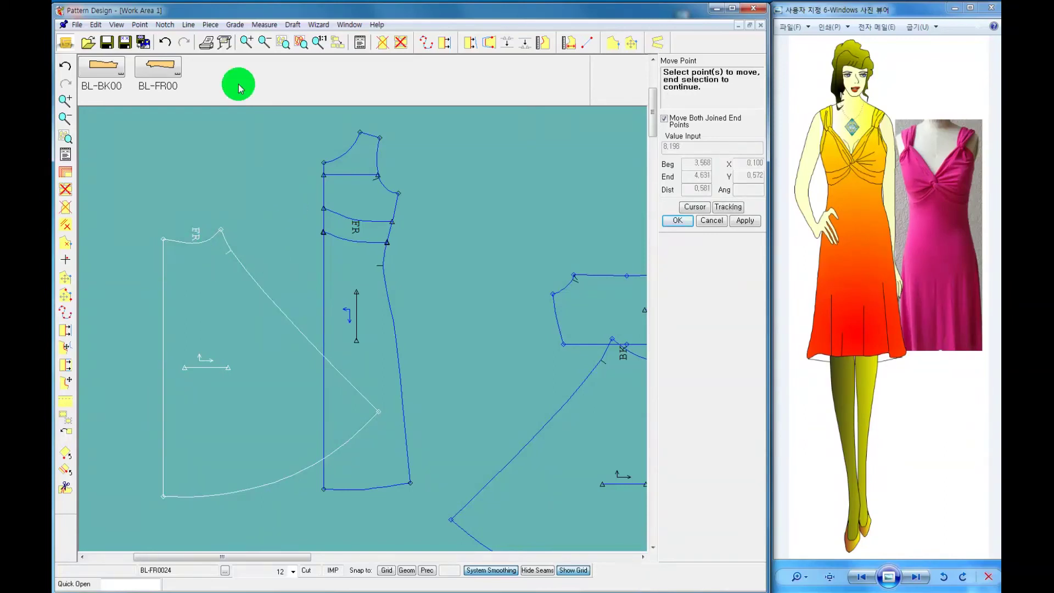
- Zoom into the FR neckline and adjust two neckline points to smooth the curve
{"action": "left_click", "coordinate": [247, 43]}
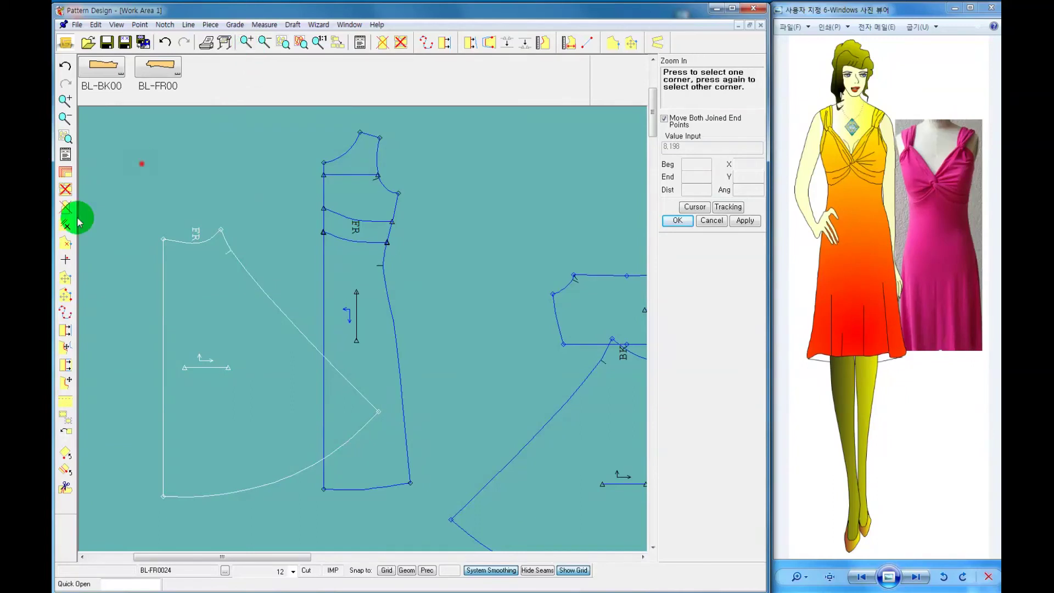
{"action": "left_click", "coordinate": [259, 267]}
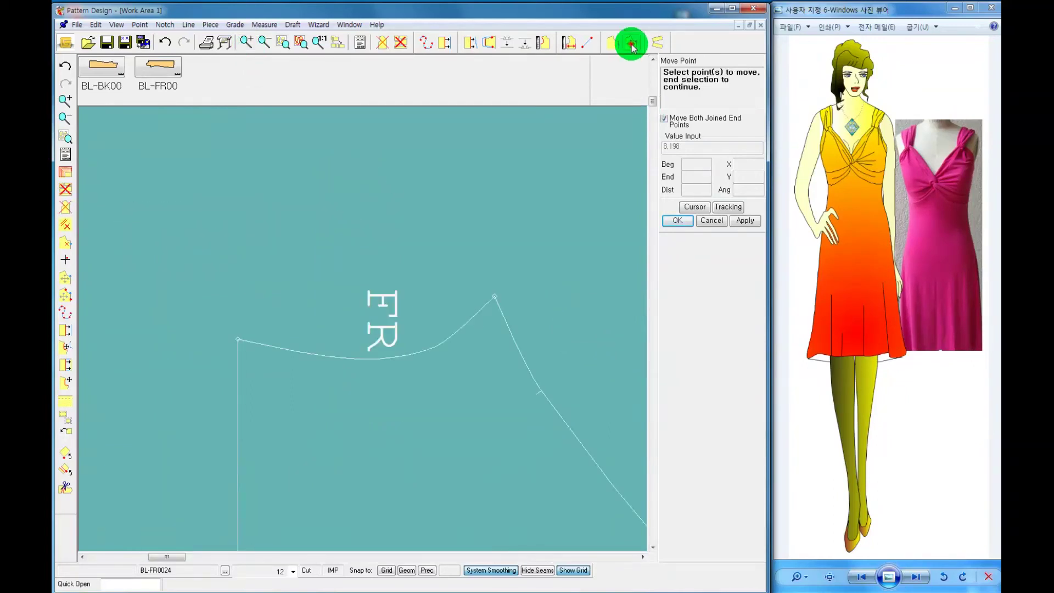
{"action": "left_click", "coordinate": [438, 347]}
{"action": "right_click", "coordinate": [438, 347]}
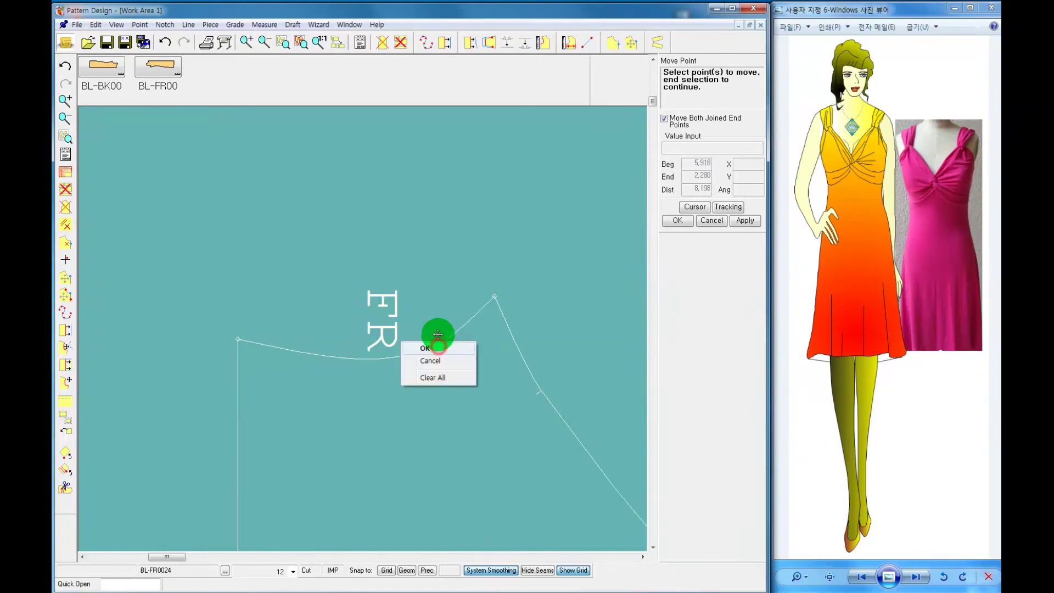
{"action": "left_click", "coordinate": [441, 330]}
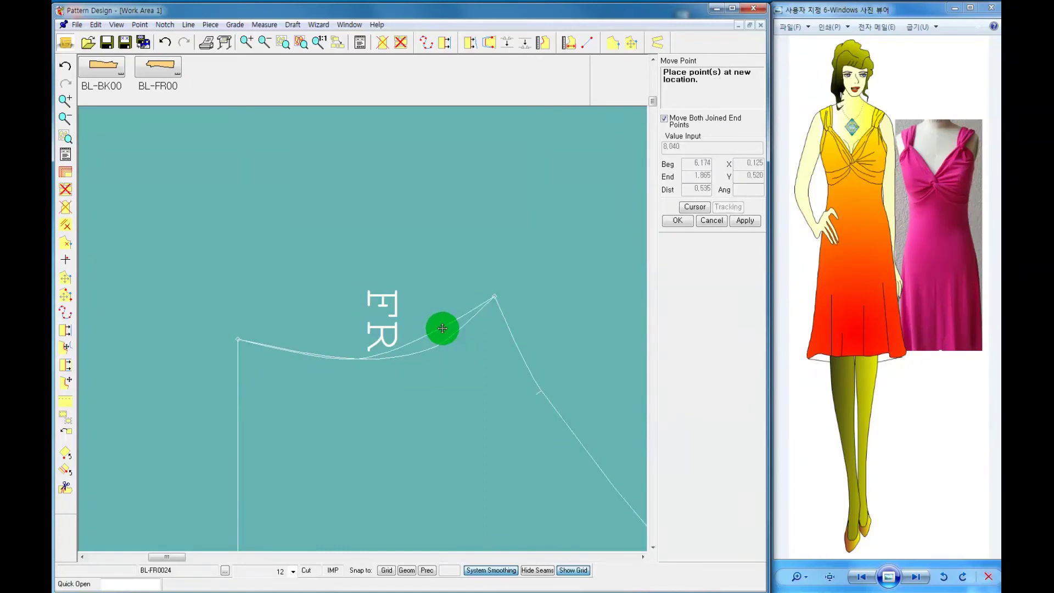
{"action": "left_click", "coordinate": [441, 331]}
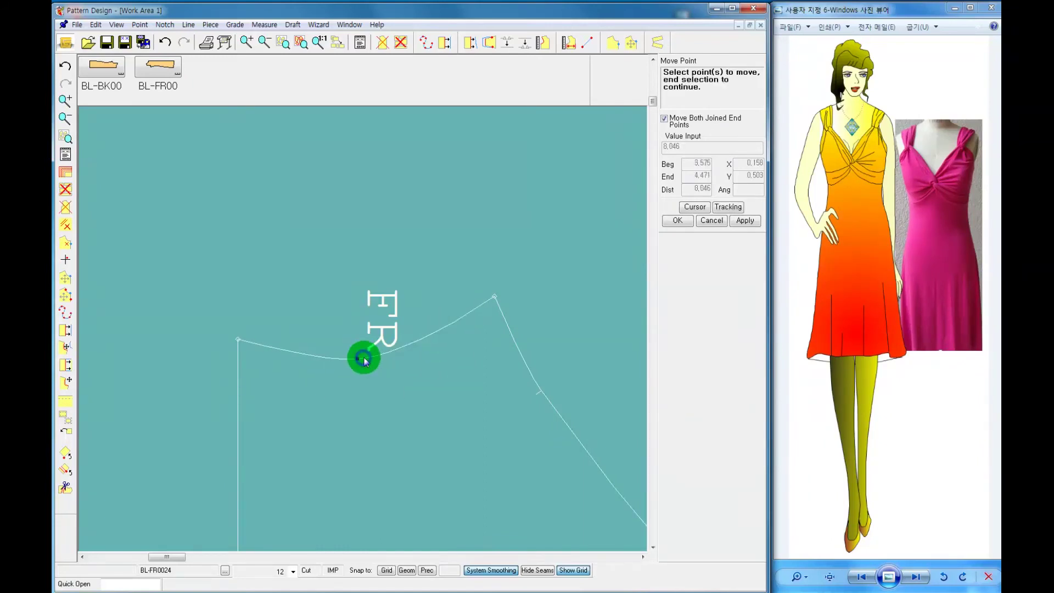
{"action": "left_click", "coordinate": [362, 355]}
{"action": "left_click", "coordinate": [361, 354]}
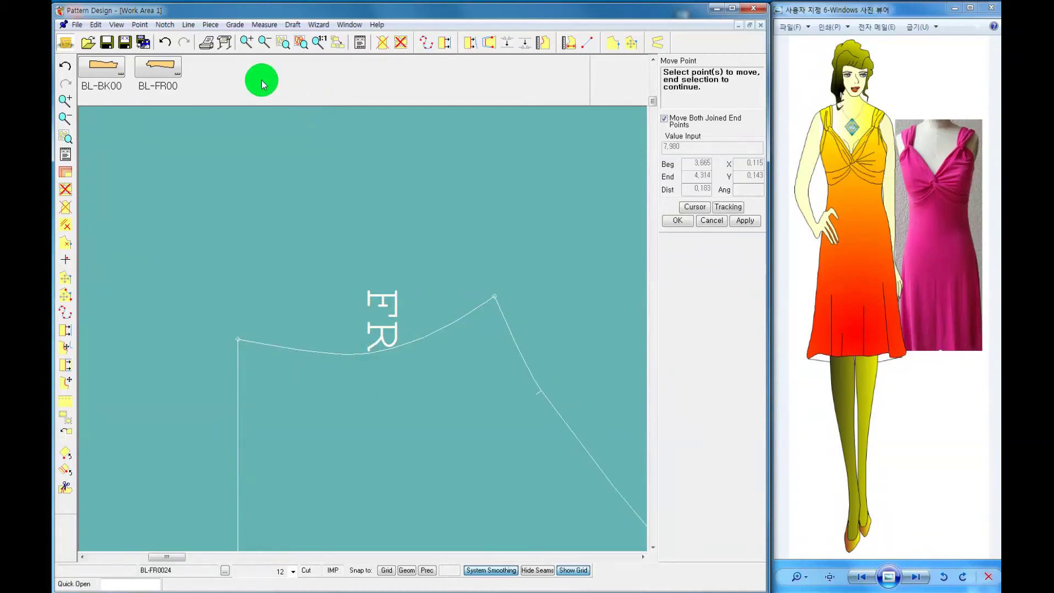
{"action": "left_click", "coordinate": [265, 44]}
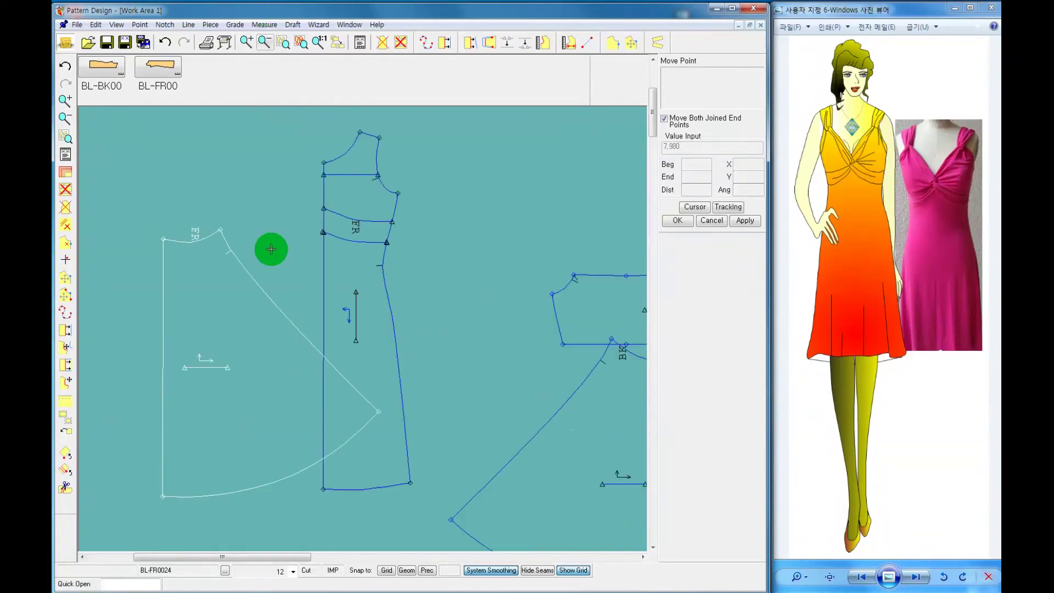
{"action": "right_click", "coordinate": [278, 194]}
- Shift the flared front piece right and place a copy of it to the left
{"action": "left_click", "coordinate": [267, 196]}
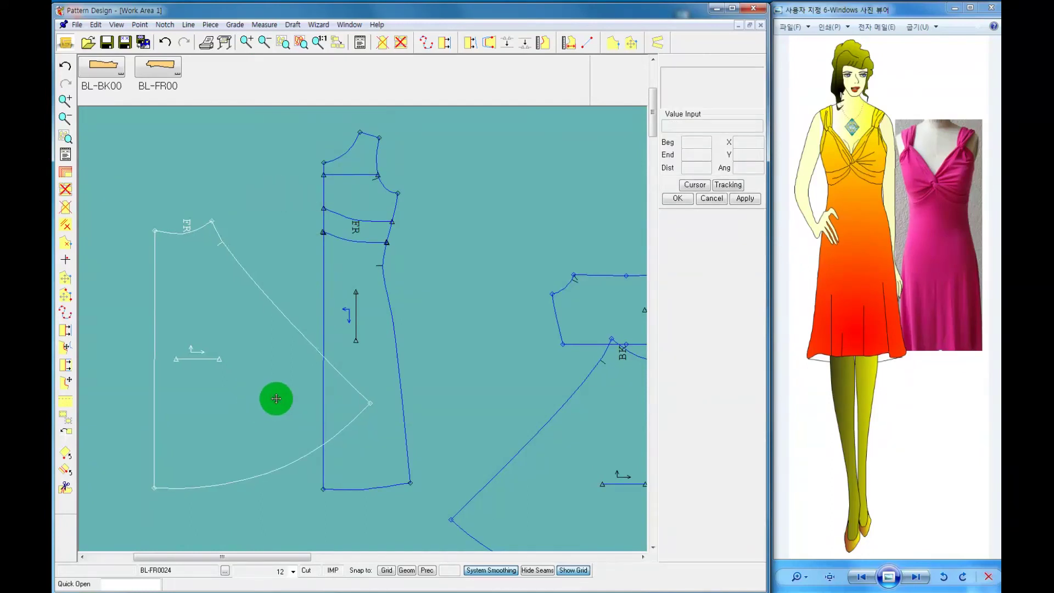
{"action": "left_click_drag", "start_coordinate": [258, 400], "coordinate": [334, 389]}
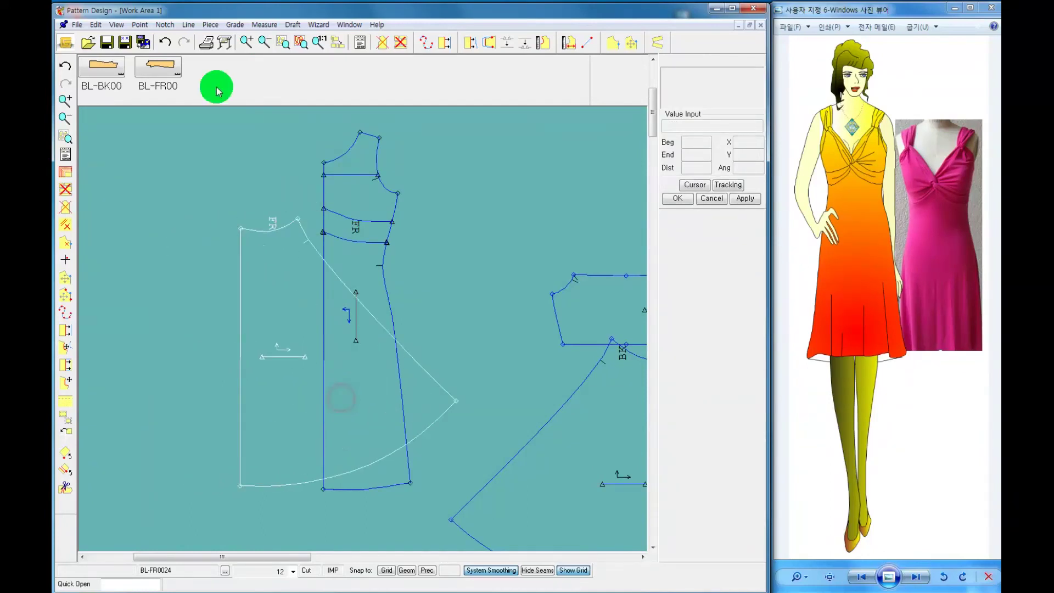
{"action": "left_click", "coordinate": [211, 25]}
{"action": "mouse_move", "coordinate": [237, 39]}
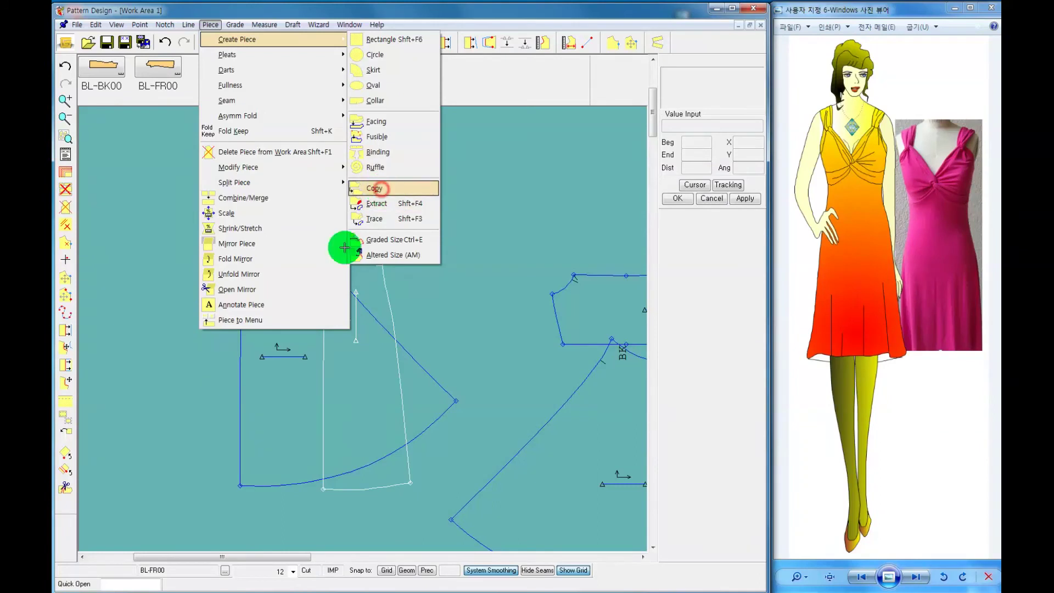
{"action": "left_click", "coordinate": [380, 189]}
{"action": "left_click", "coordinate": [329, 308]}
{"action": "left_click", "coordinate": [192, 322]}
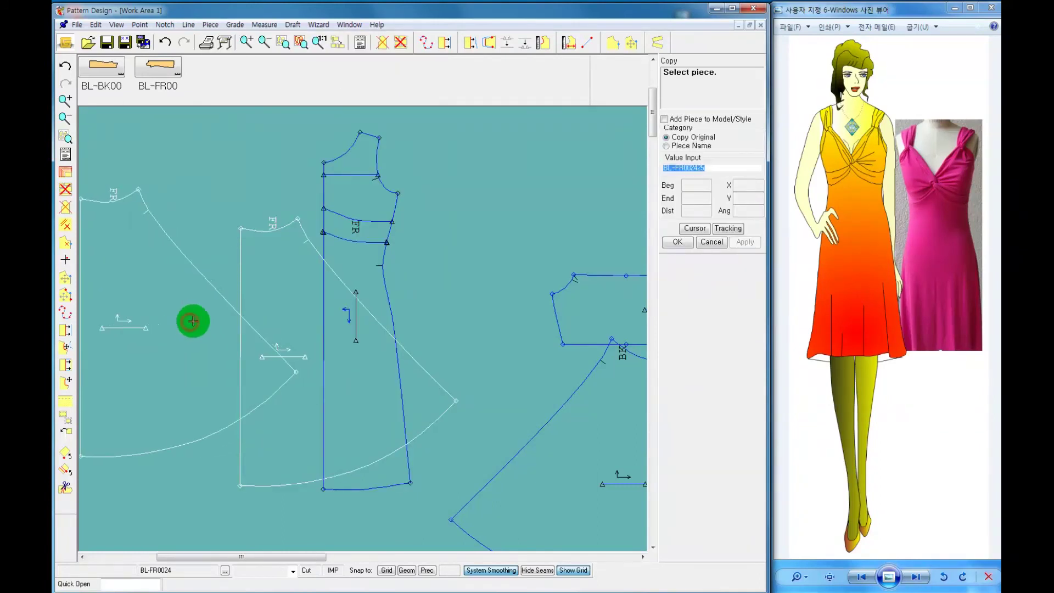
{"action": "left_click", "coordinate": [674, 242]}
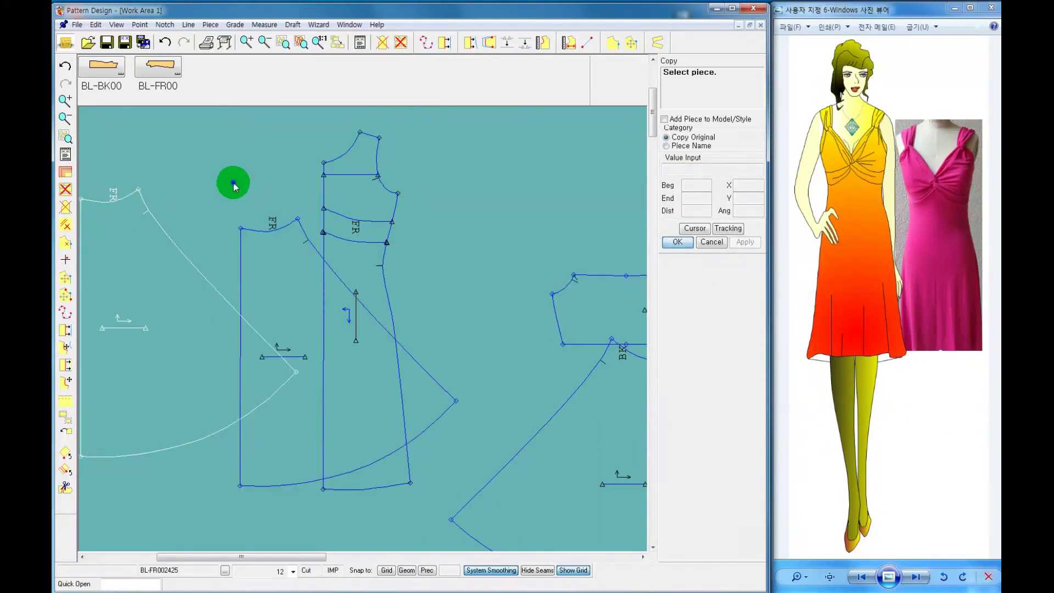
{"action": "left_click_drag", "start_coordinate": [175, 374], "coordinate": [213, 378]}
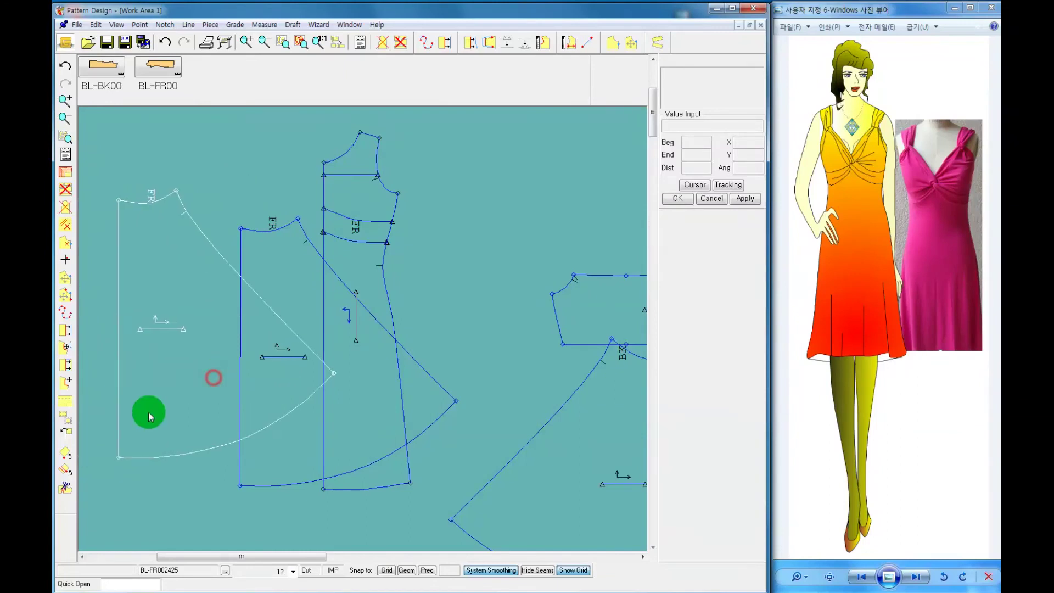
- Flip the copy about its straight edge and position it beside the original
{"action": "left_click", "coordinate": [66, 432]}
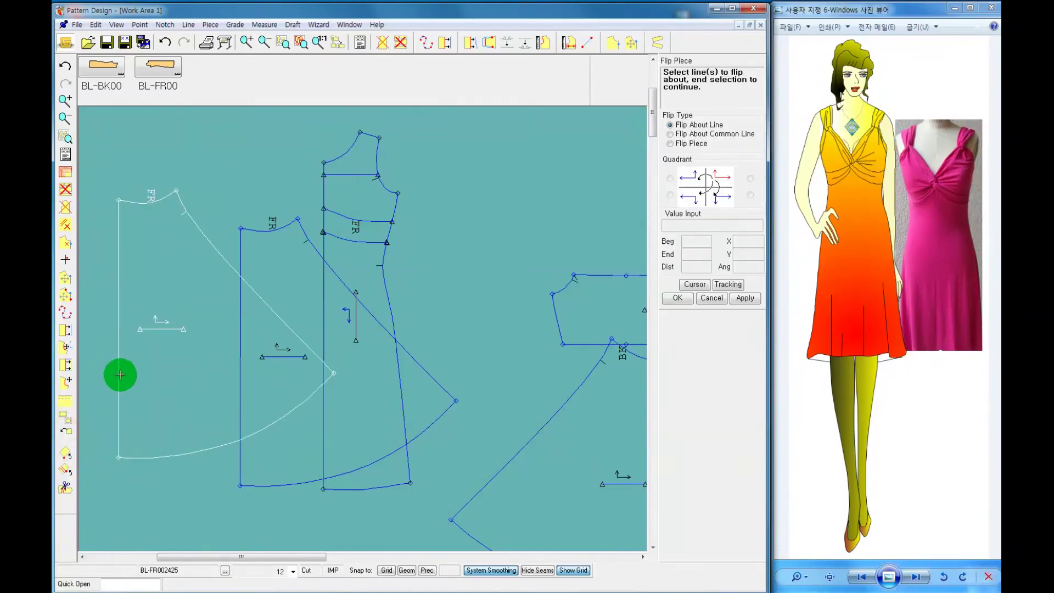
{"action": "right_click", "coordinate": [153, 370]}
{"action": "left_click", "coordinate": [153, 374]}
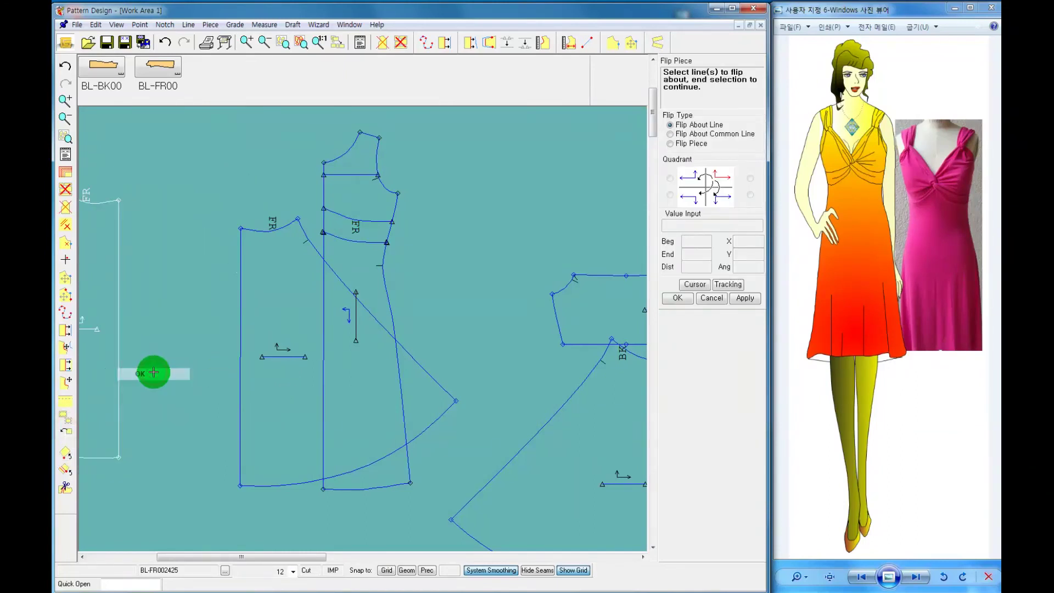
{"action": "left_click", "coordinate": [197, 365]}
{"action": "right_click", "coordinate": [131, 375]}
{"action": "left_click", "coordinate": [169, 388]}
{"action": "left_click", "coordinate": [223, 418]}
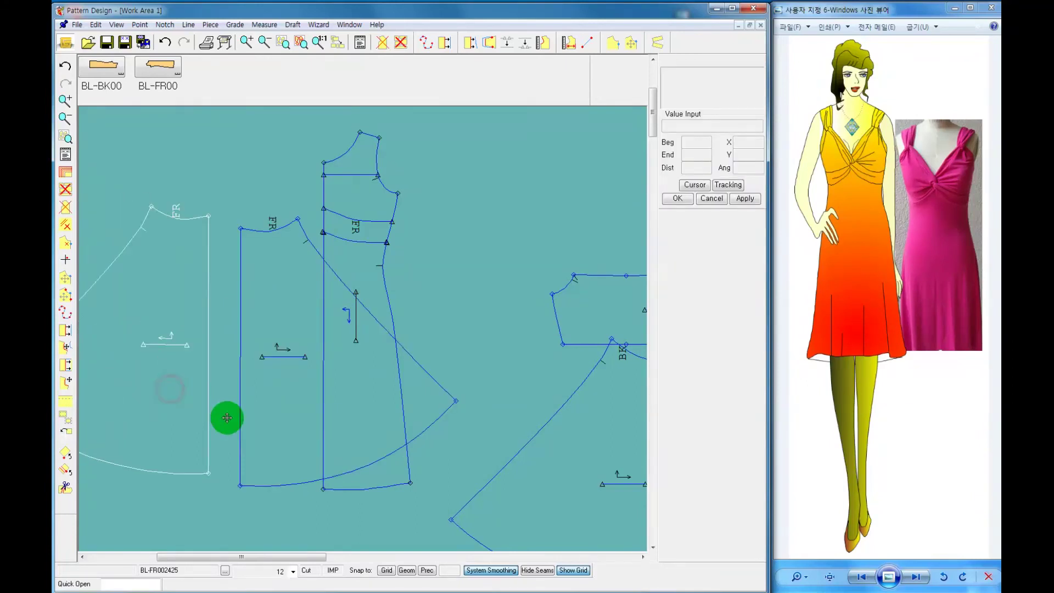
{"action": "left_click", "coordinate": [323, 421]}
{"action": "left_click", "coordinate": [360, 424]}
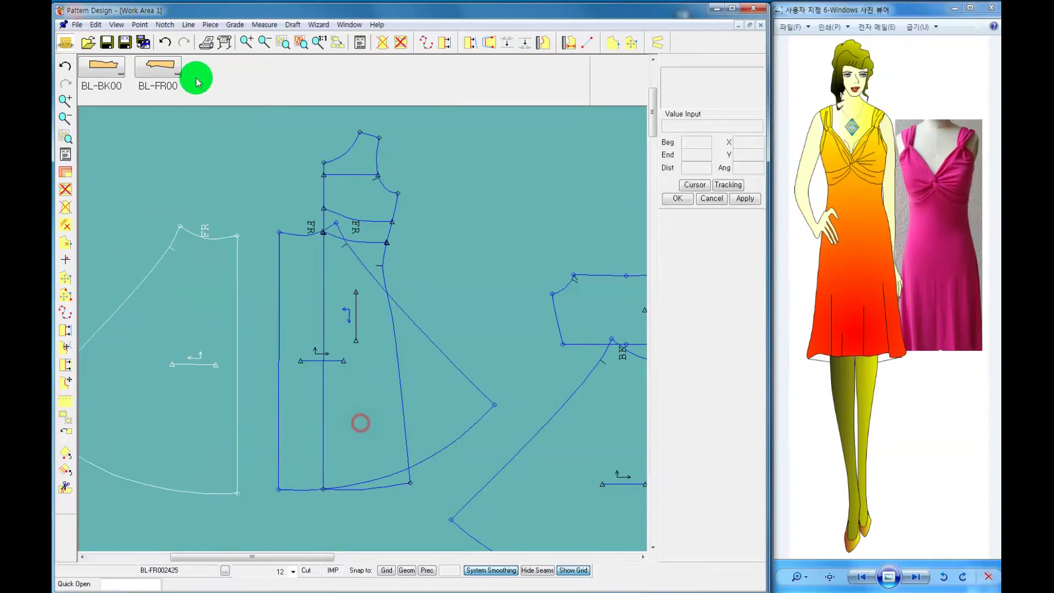
- Merge the left and middle halves into one full flared lower front piece
{"action": "left_click", "coordinate": [214, 25]}
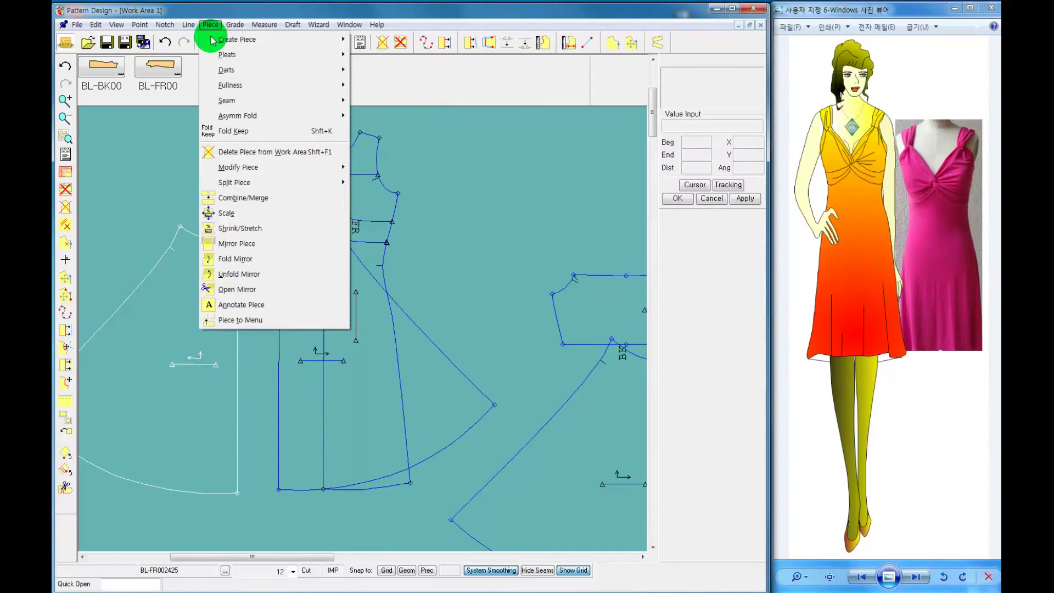
{"action": "left_click", "coordinate": [219, 198]}
{"action": "left_click", "coordinate": [238, 317]}
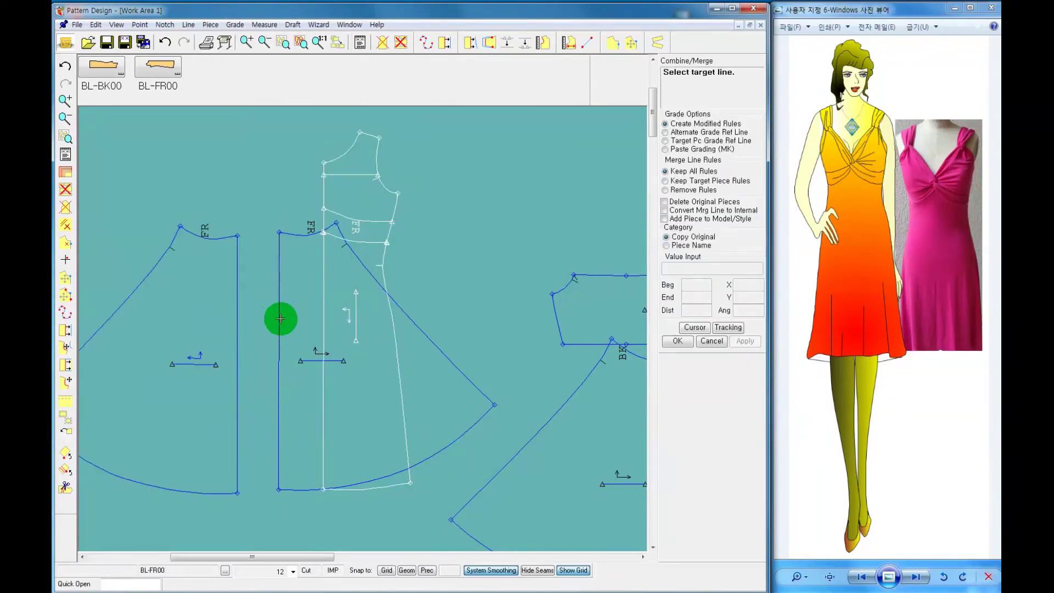
{"action": "left_click", "coordinate": [280, 319]}
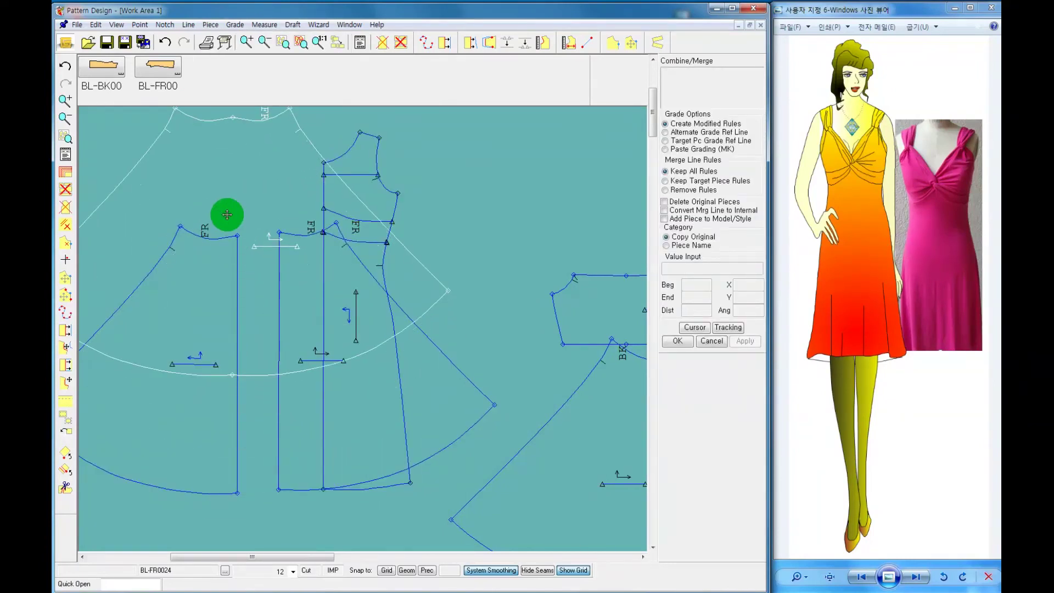
{"action": "left_click", "coordinate": [219, 158]}
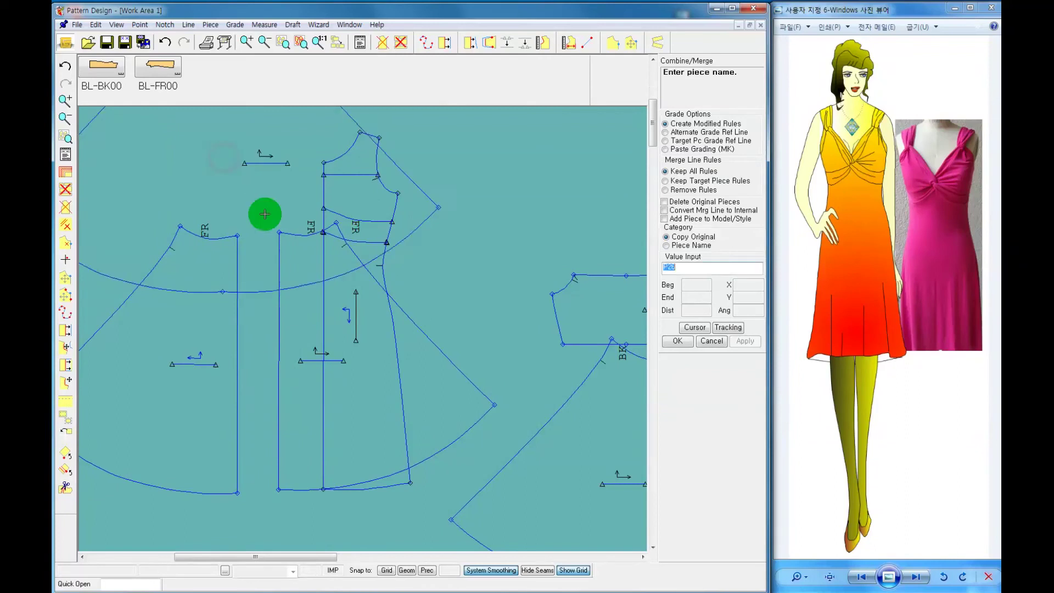
{"action": "left_click", "coordinate": [678, 343]}
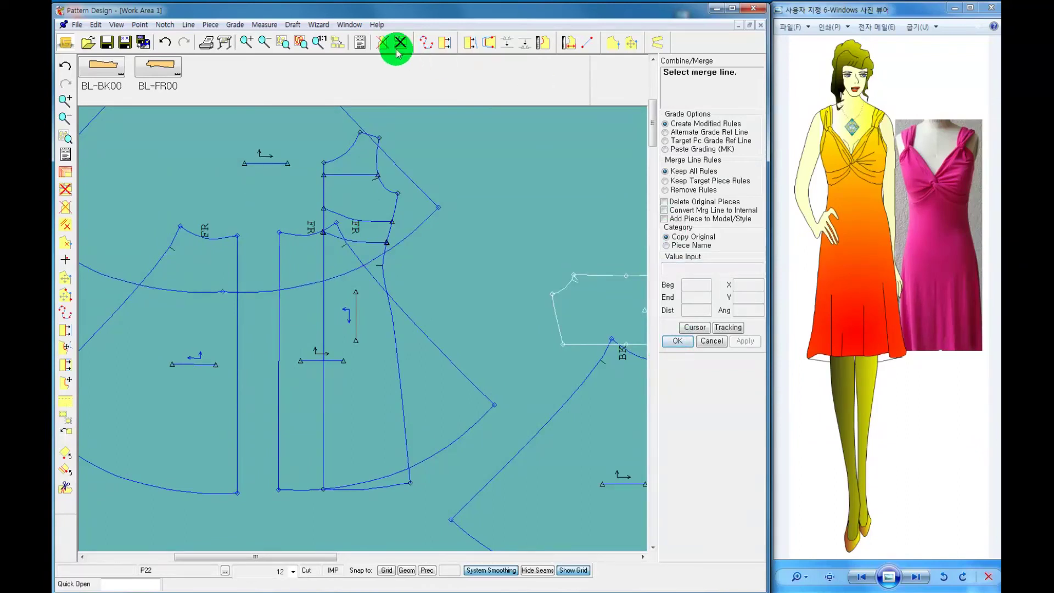
- Delete the two leftover half pieces from the work area
{"action": "key", "text": "Delete"}
{"action": "left_click", "coordinate": [177, 383]}
{"action": "left_click", "coordinate": [295, 419]}
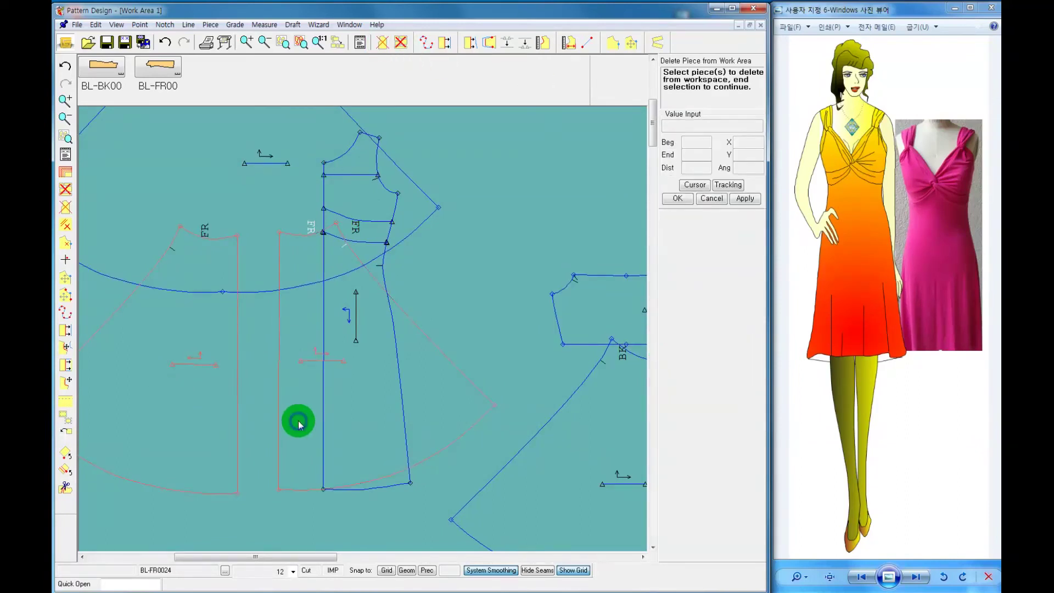
{"action": "right_click", "coordinate": [298, 421]}
{"action": "right_click", "coordinate": [534, 212]}
{"action": "left_click", "coordinate": [539, 215]}
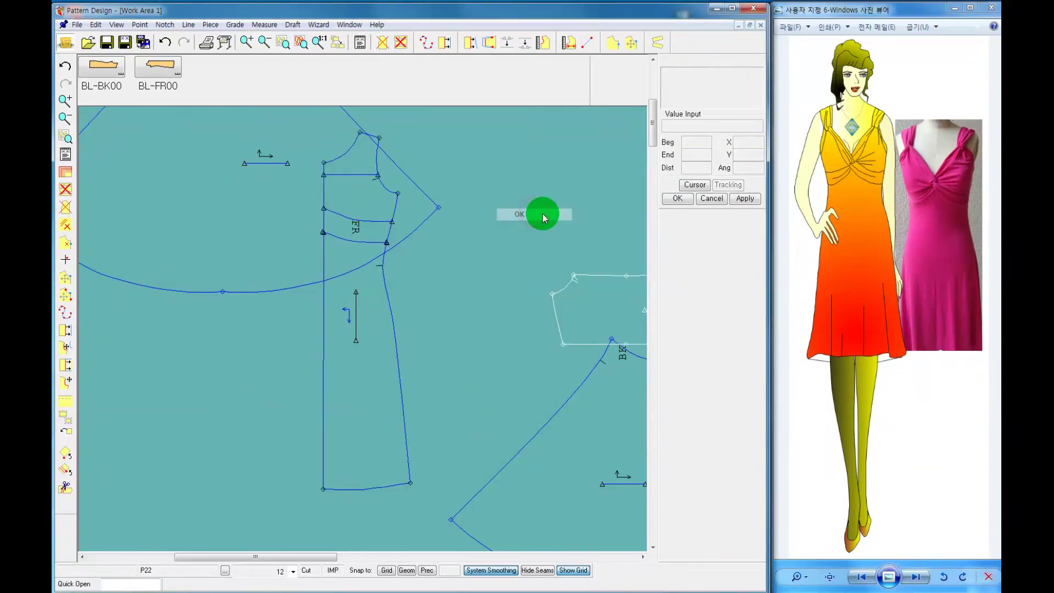
- Move the flared skirt piece down and the front bodice up-left so they don't overlap
{"action": "left_click", "coordinate": [65, 118]}
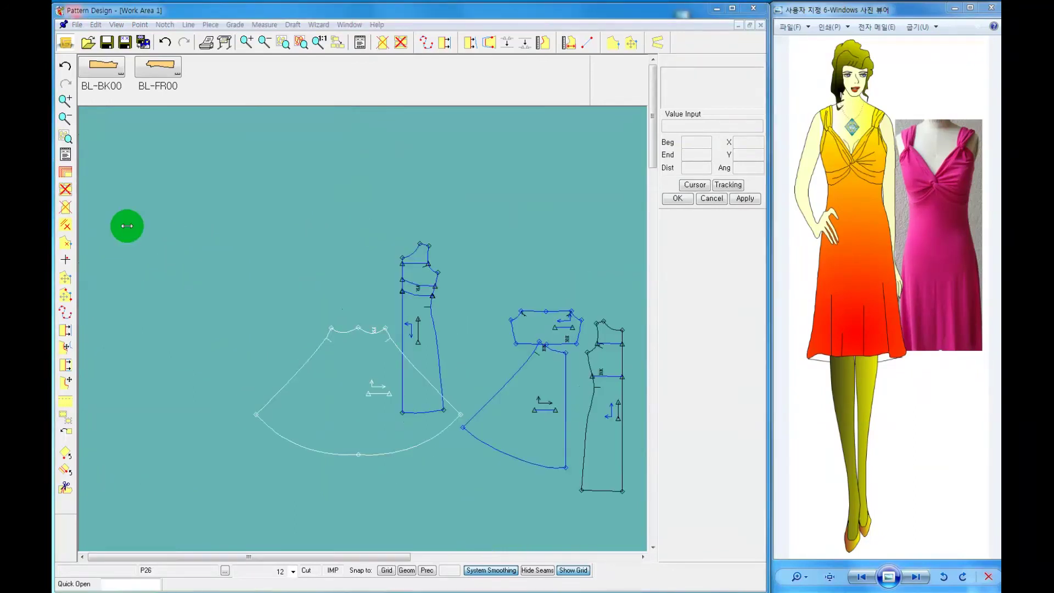
{"action": "left_click_drag", "start_coordinate": [346, 415], "coordinate": [339, 484]}
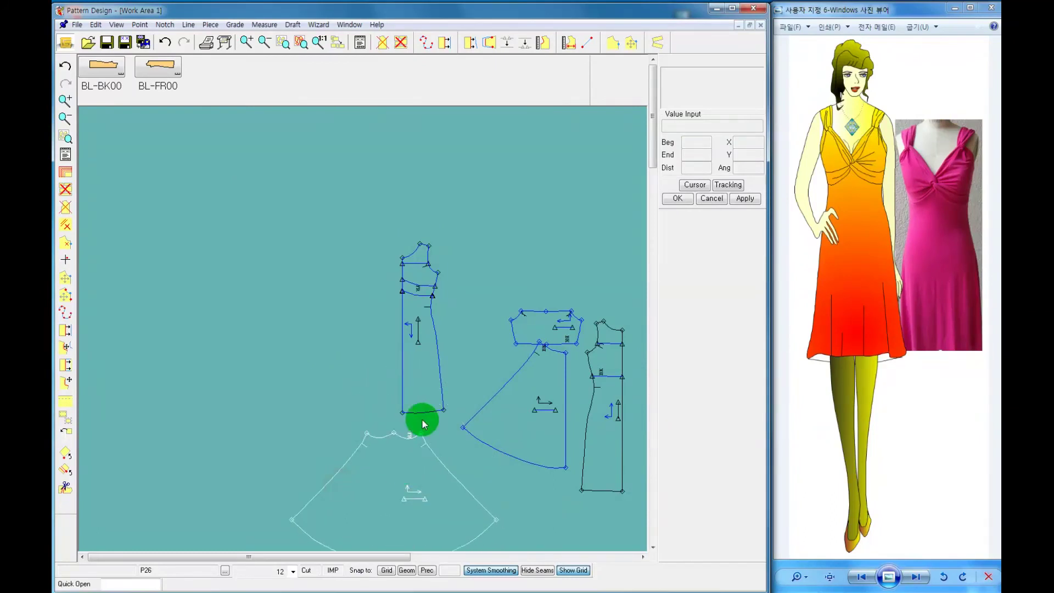
{"action": "mouse_move", "coordinate": [413, 378]}
{"action": "left_mouse_down"}
{"action": "mouse_move", "coordinate": [349, 309]}
{"action": "mouse_move", "coordinate": [391, 368]}
{"action": "left_mouse_up"}
- Zoom in on the front bodice piece
{"action": "left_click", "coordinate": [247, 42]}
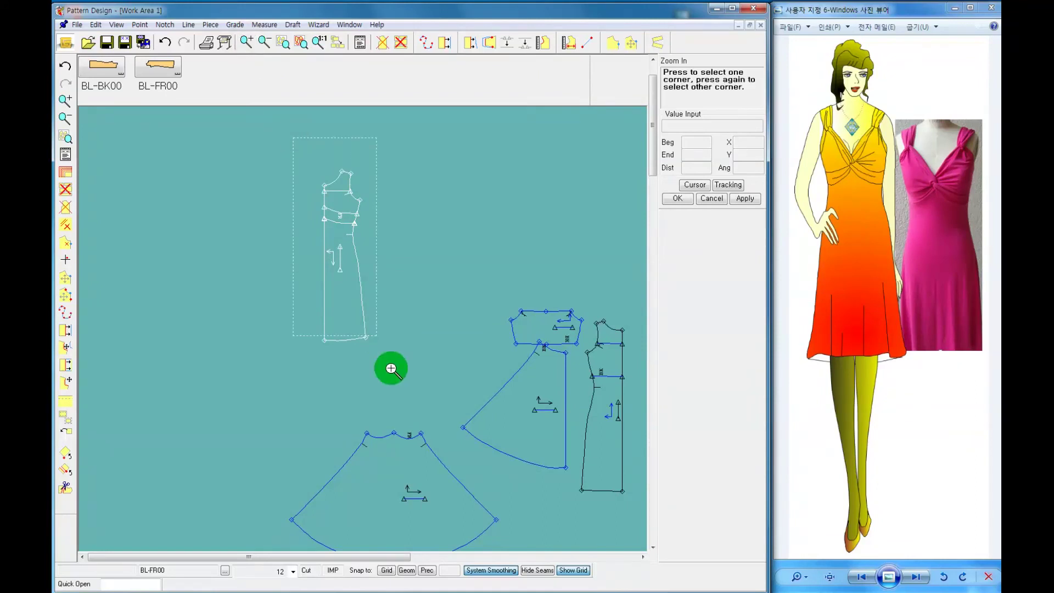
{"action": "left_click", "coordinate": [394, 375]}
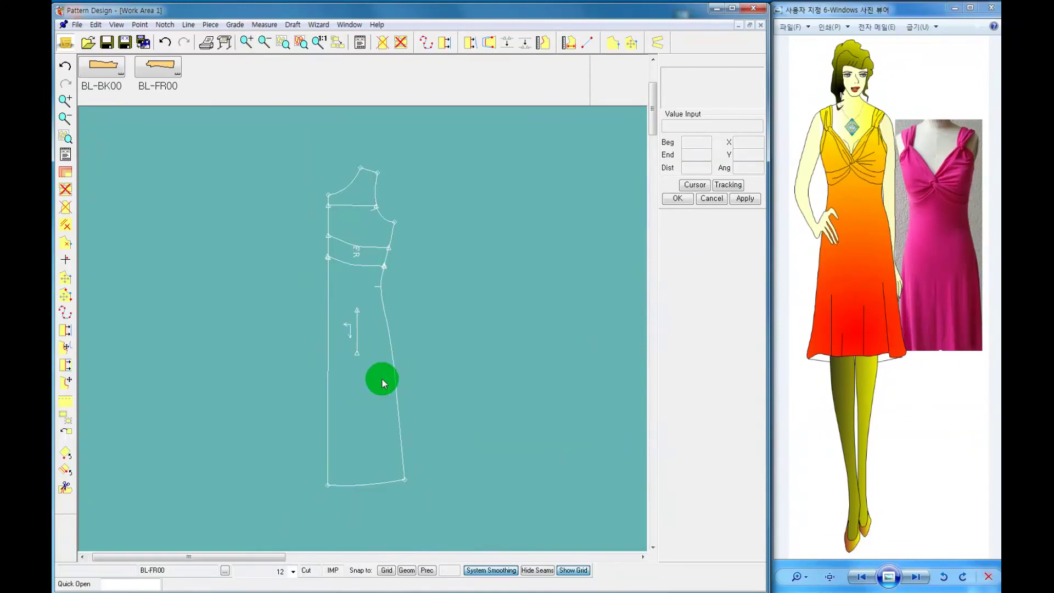
{"action": "scroll", "coordinate": [381, 378], "scroll_direction": "down", "scroll_amount": 1}
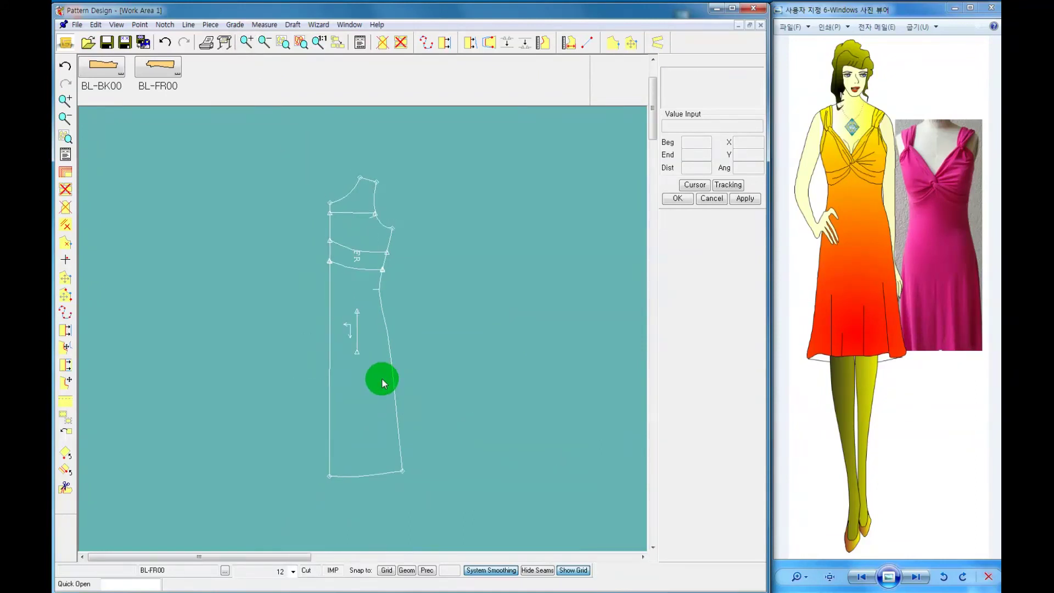
{"action": "scroll", "coordinate": [381, 378], "scroll_direction": "down", "scroll_amount": 1}
{"action": "scroll", "coordinate": [381, 378], "scroll_direction": "down", "scroll_amount": 1}
{"action": "scroll", "coordinate": [381, 378], "scroll_direction": "down", "scroll_amount": 1}
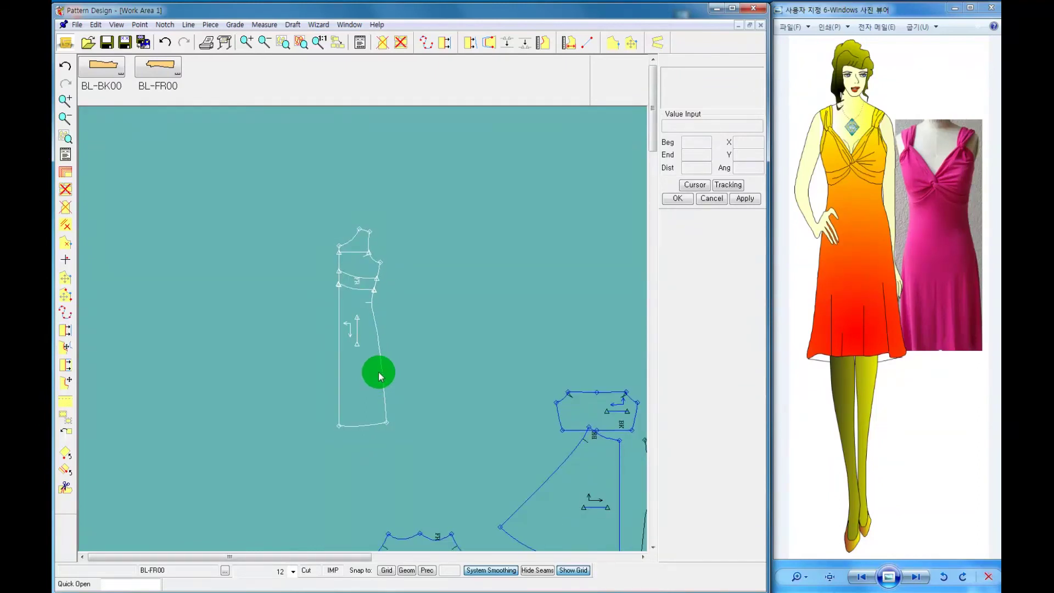
{"action": "scroll", "coordinate": [381, 378], "scroll_direction": "up", "scroll_amount": 1}
{"action": "scroll", "coordinate": [381, 377], "scroll_direction": "up", "scroll_amount": 1}
{"action": "scroll", "coordinate": [381, 376], "scroll_direction": "up", "scroll_amount": 1}
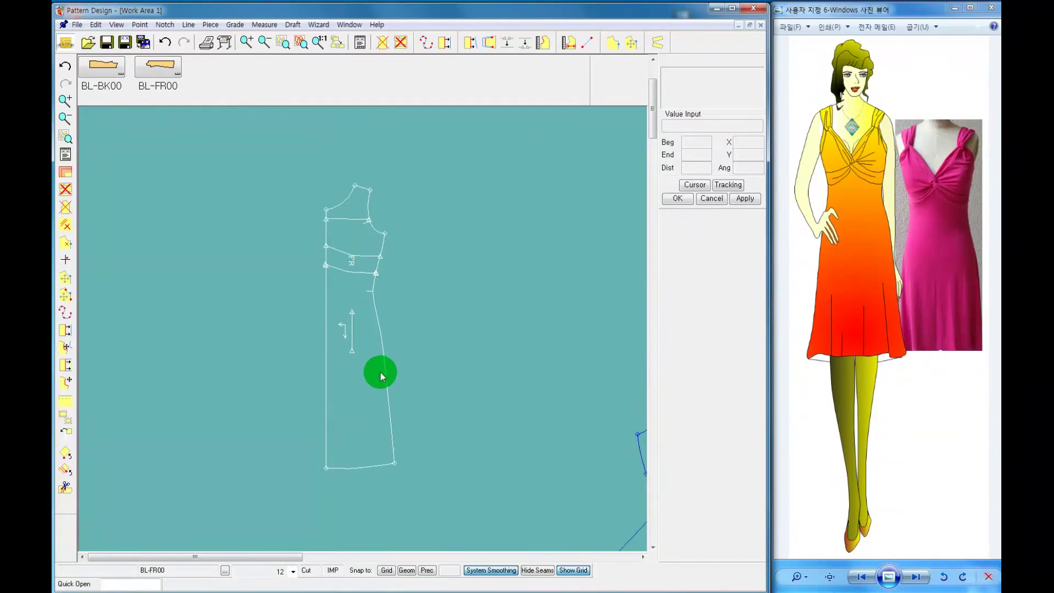
{"action": "scroll", "coordinate": [379, 374], "scroll_direction": "up", "scroll_amount": 1}
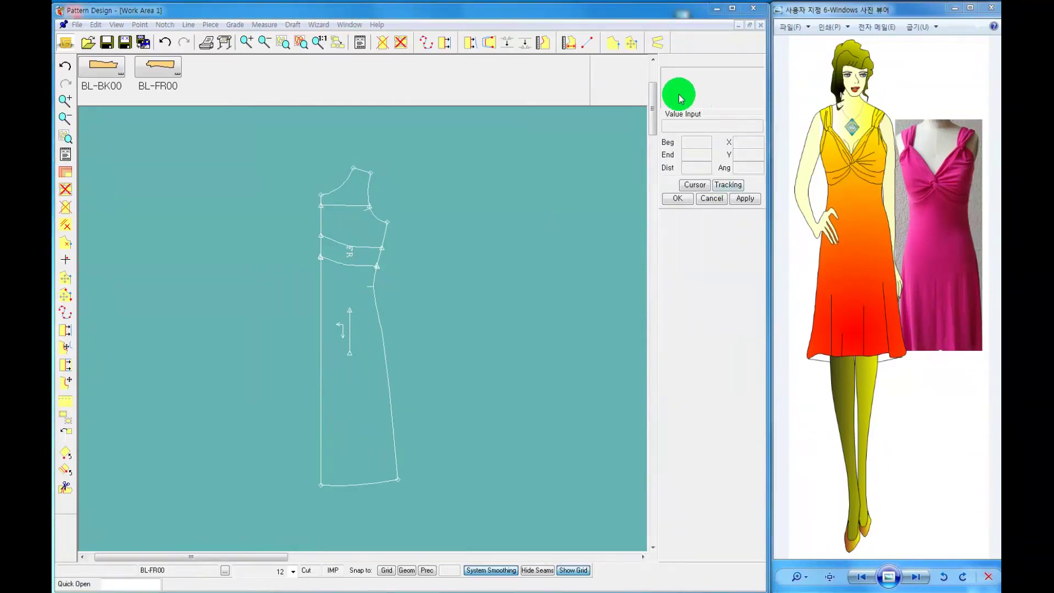
- Draw a digitized curved line from the bodice's neck-shoulder point down to centre front
{"action": "left_click", "coordinate": [428, 44]}
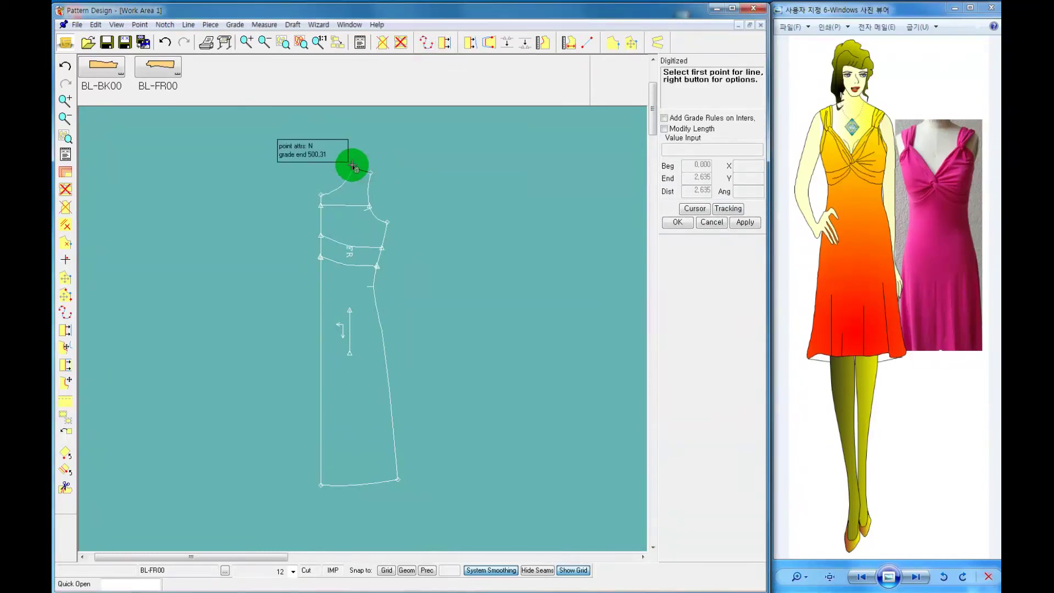
{"action": "left_click", "coordinate": [353, 166]}
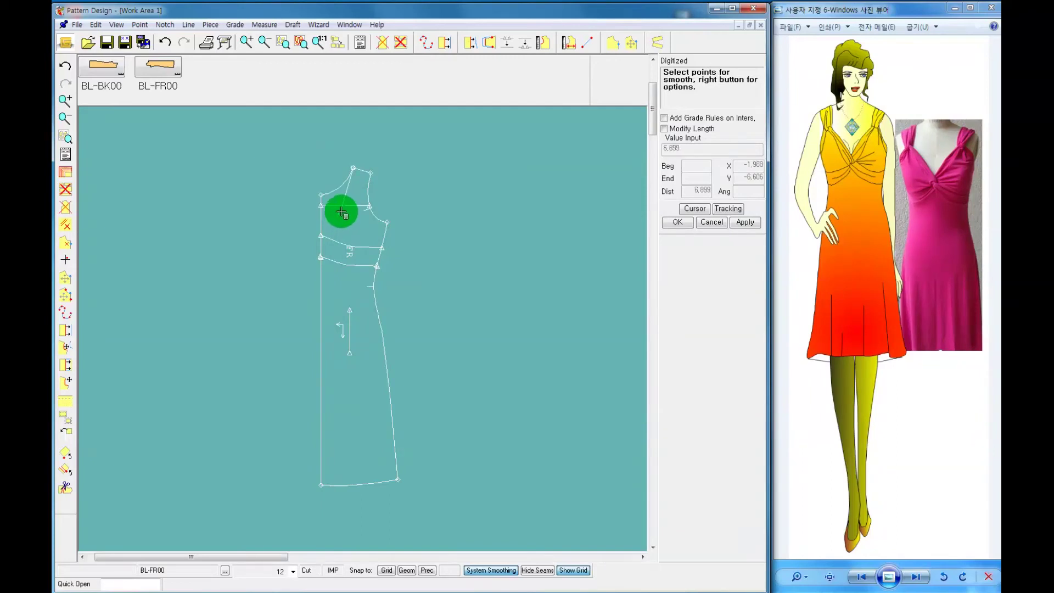
{"action": "left_click", "coordinate": [322, 234]}
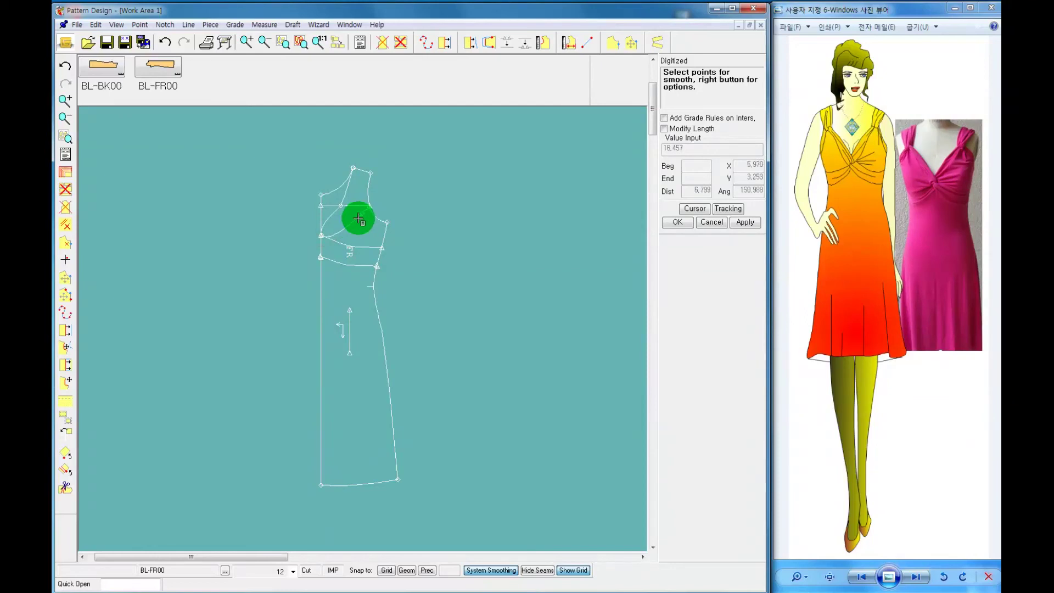
{"action": "right_click", "coordinate": [358, 222]}
{"action": "left_click", "coordinate": [354, 220]}
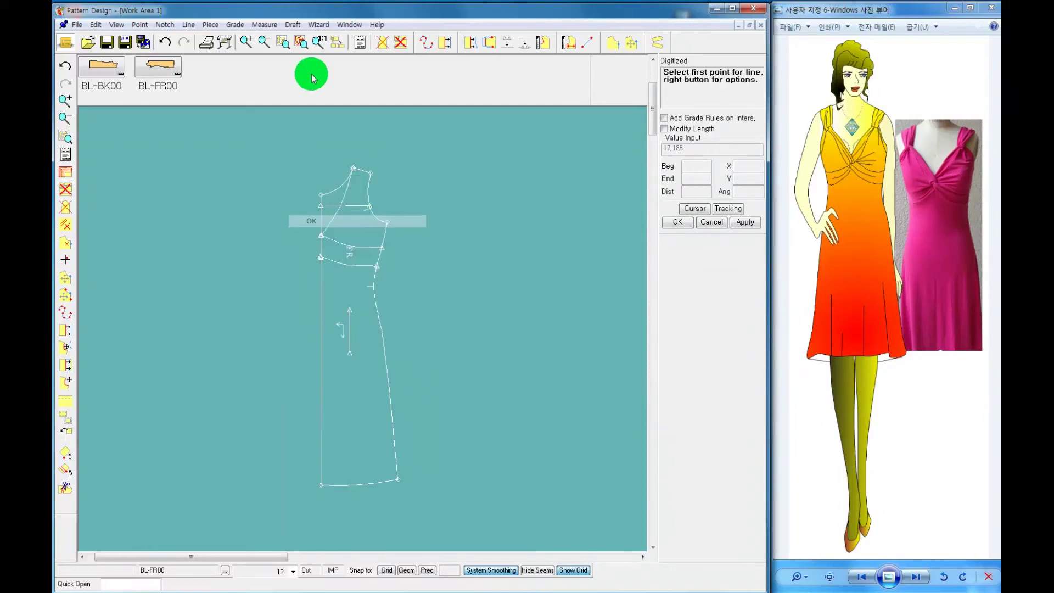
{"action": "left_click", "coordinate": [246, 42]}
{"action": "left_click", "coordinate": [281, 146]}
{"action": "left_click", "coordinate": [405, 281]}
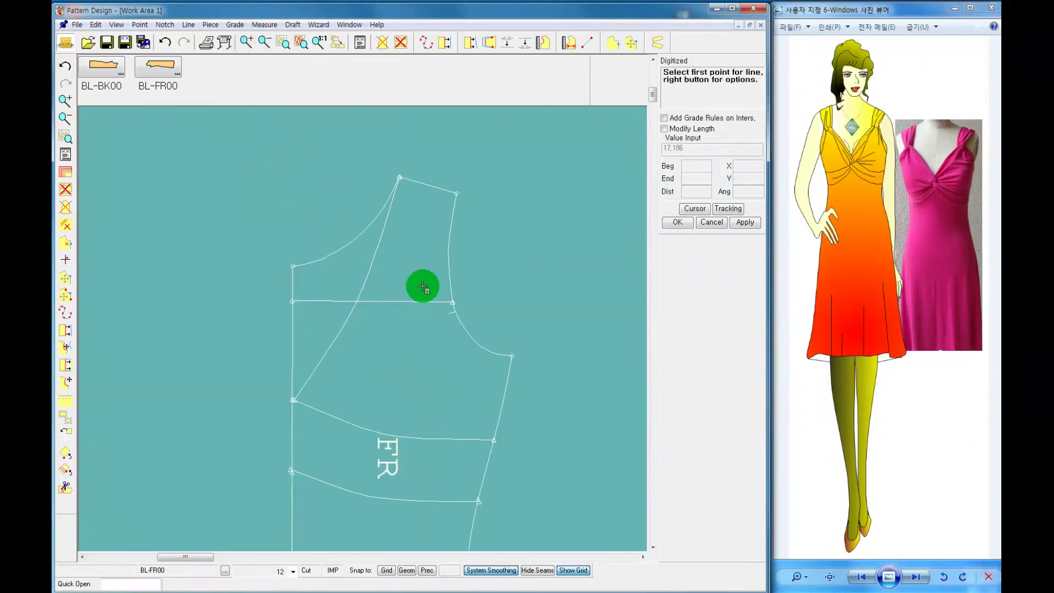
- Move the twist line's lower end point out past the centre front
{"action": "left_click", "coordinate": [572, 48]}
{"action": "left_click", "coordinate": [630, 42]}
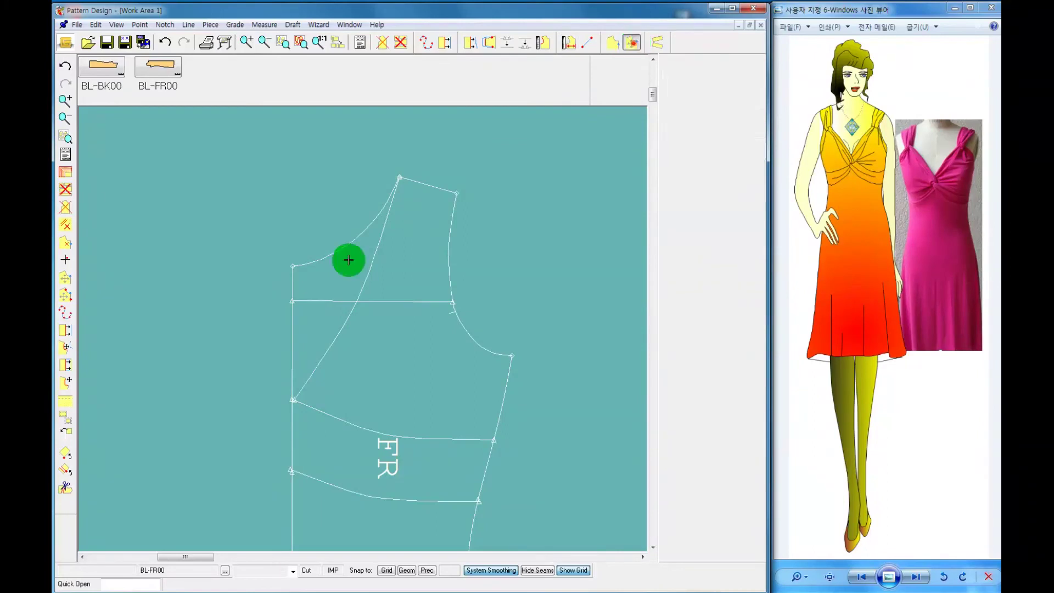
{"action": "left_click", "coordinate": [358, 301]}
{"action": "left_click", "coordinate": [294, 400]}
{"action": "right_click", "coordinate": [358, 389]}
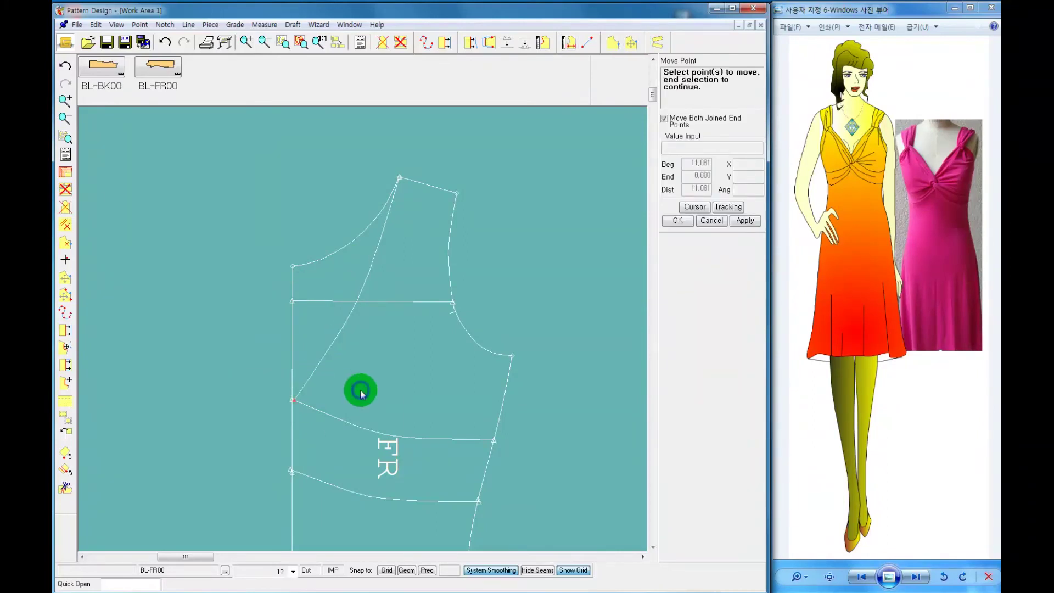
{"action": "key", "text": "Return"}
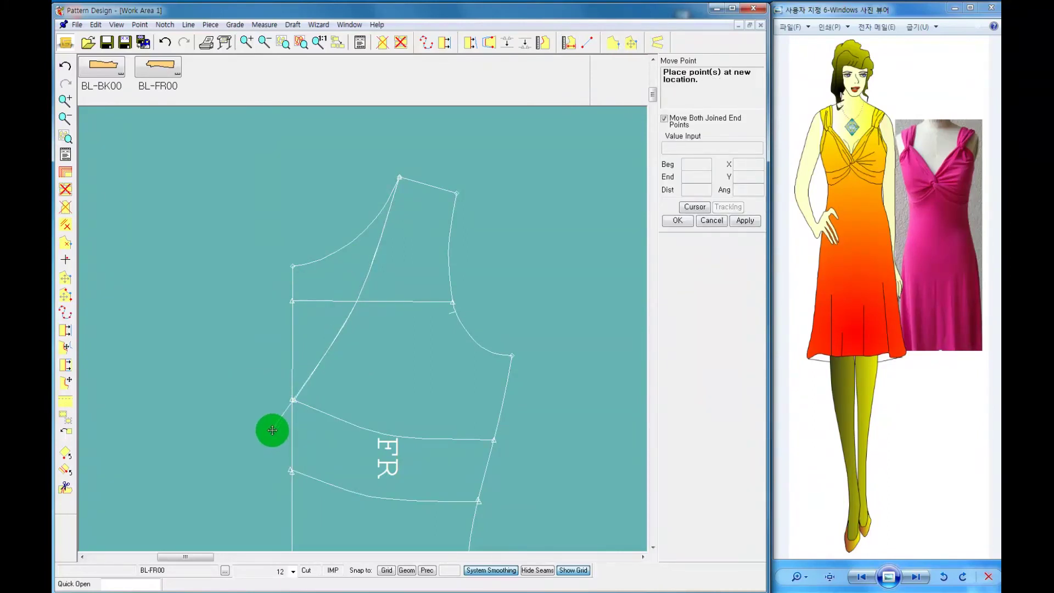
{"action": "left_click", "coordinate": [272, 431]}
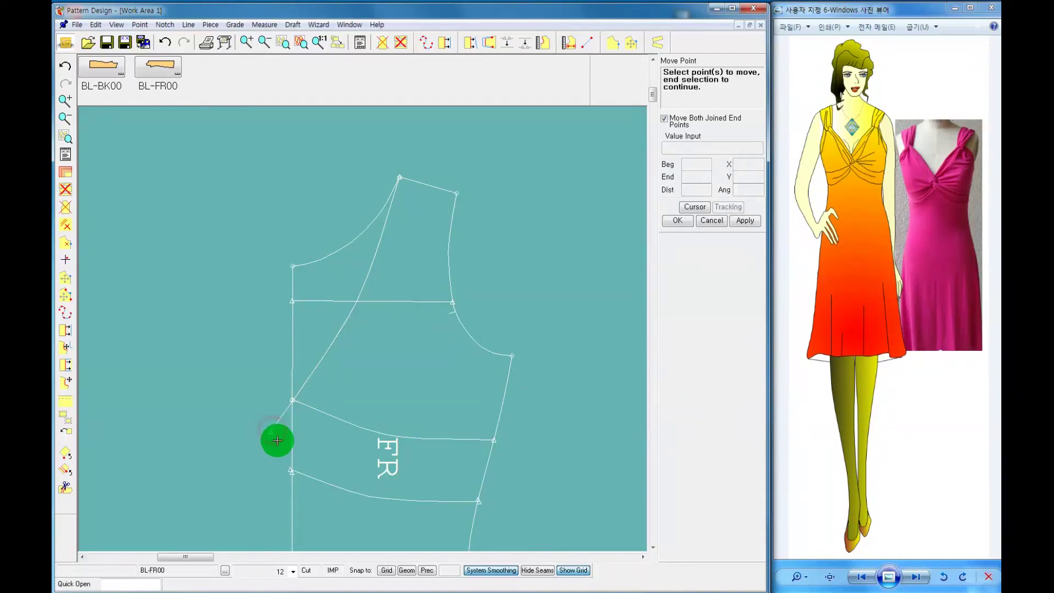
- Draw a 1.000-long 2-point line from the centre front point out to the left
{"action": "left_click", "coordinate": [591, 44]}
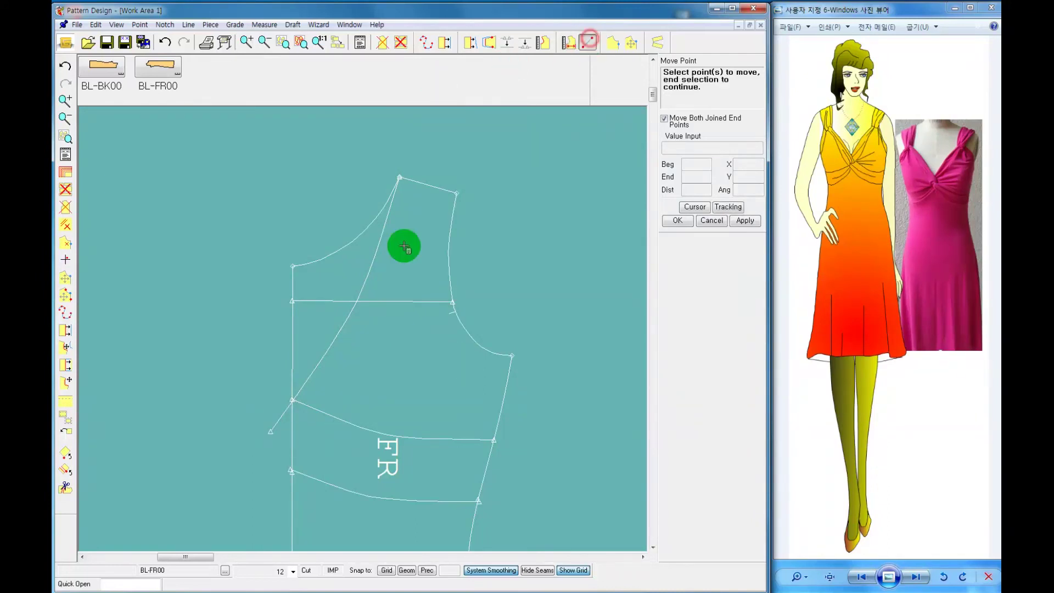
{"action": "left_click", "coordinate": [293, 400]}
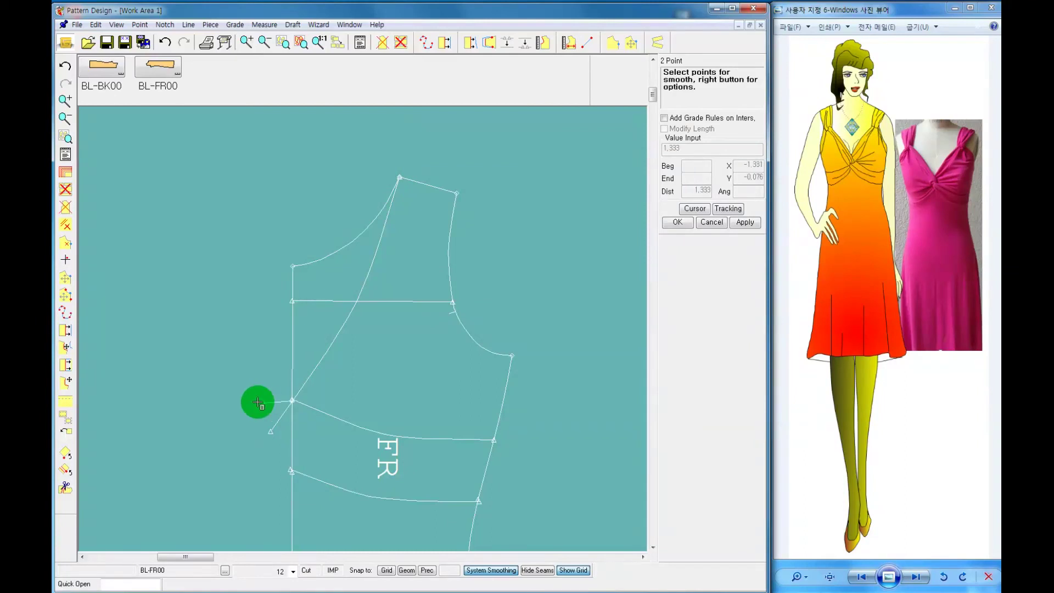
{"action": "left_click", "coordinate": [250, 401]}
{"action": "type", "text": "1"}
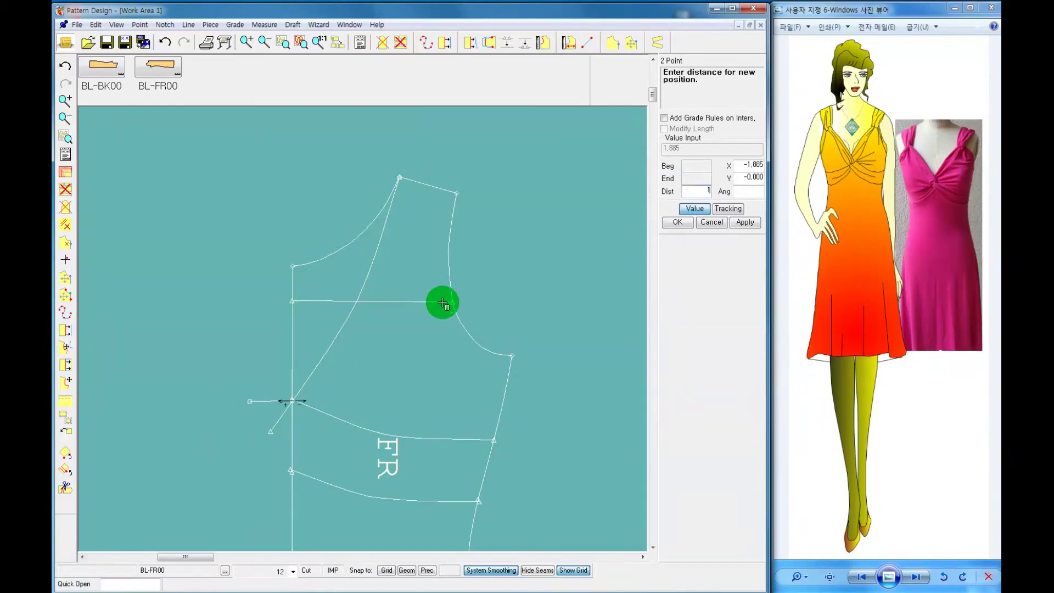
{"action": "left_click", "coordinate": [678, 223]}
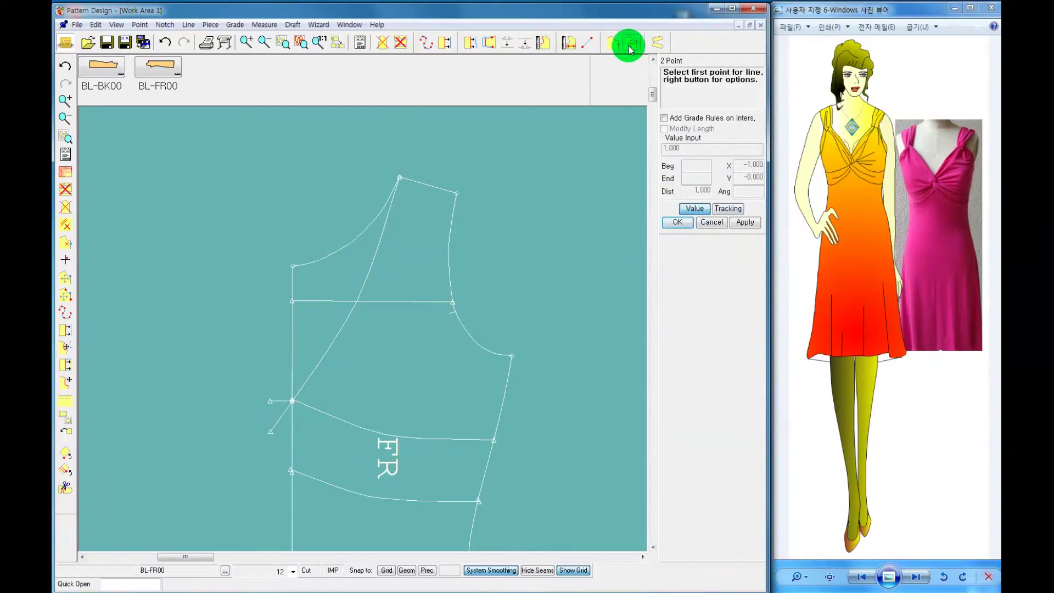
{"action": "left_click", "coordinate": [630, 49]}
- Snap the twist line's end to the 1.000 line's tip and reshape its curve
{"action": "left_click", "coordinate": [270, 435]}
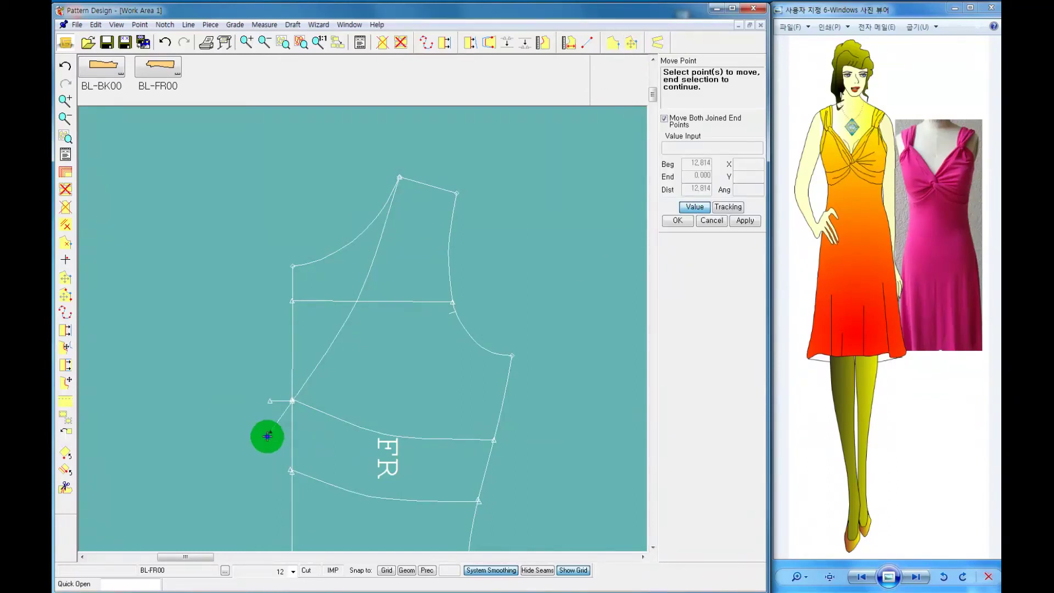
{"action": "left_click", "coordinate": [268, 438]}
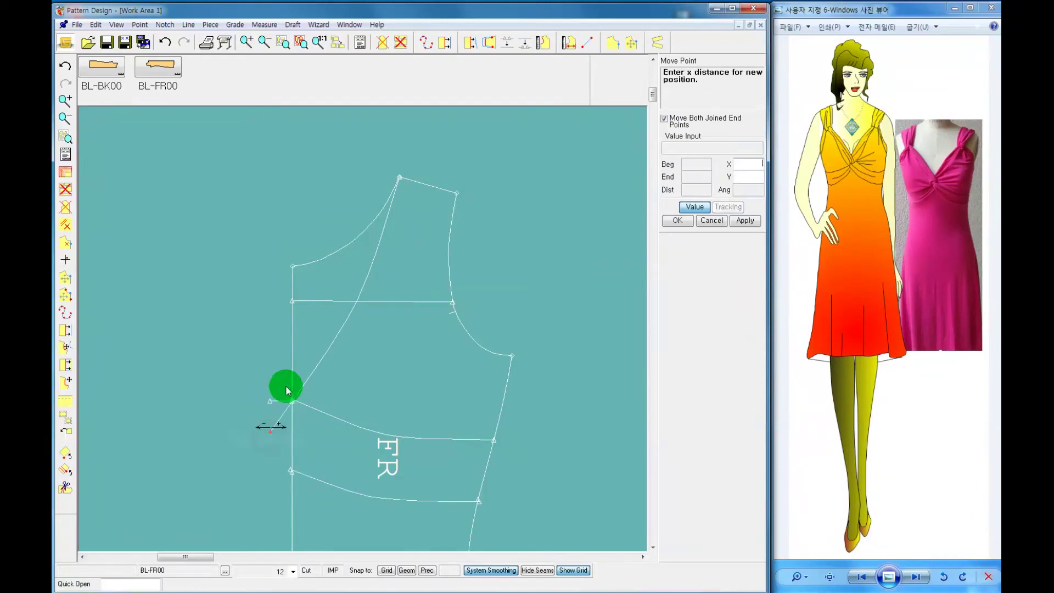
{"action": "left_click", "coordinate": [687, 211]}
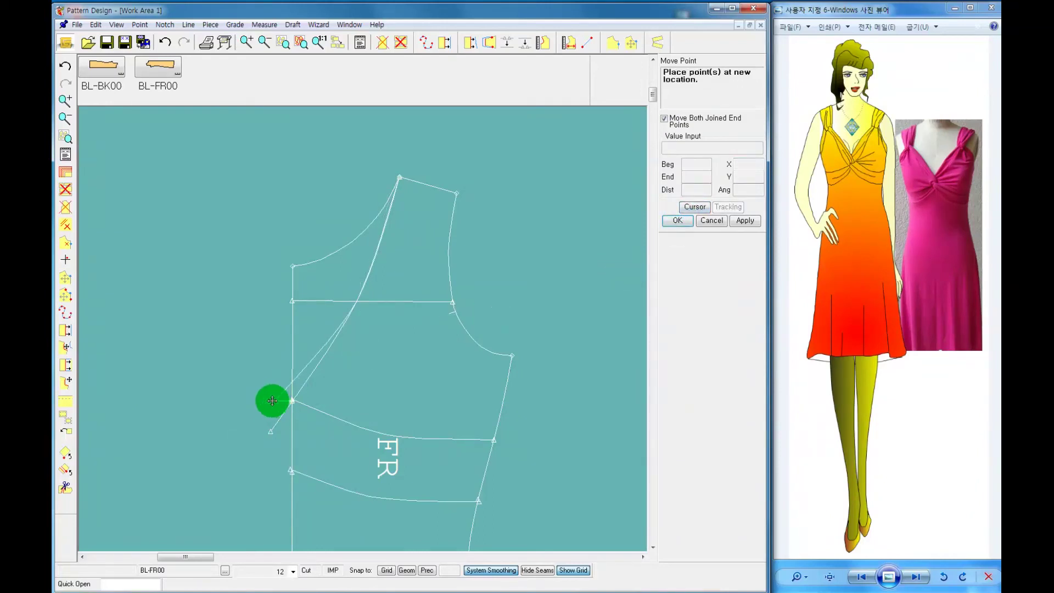
{"action": "left_click", "coordinate": [271, 401]}
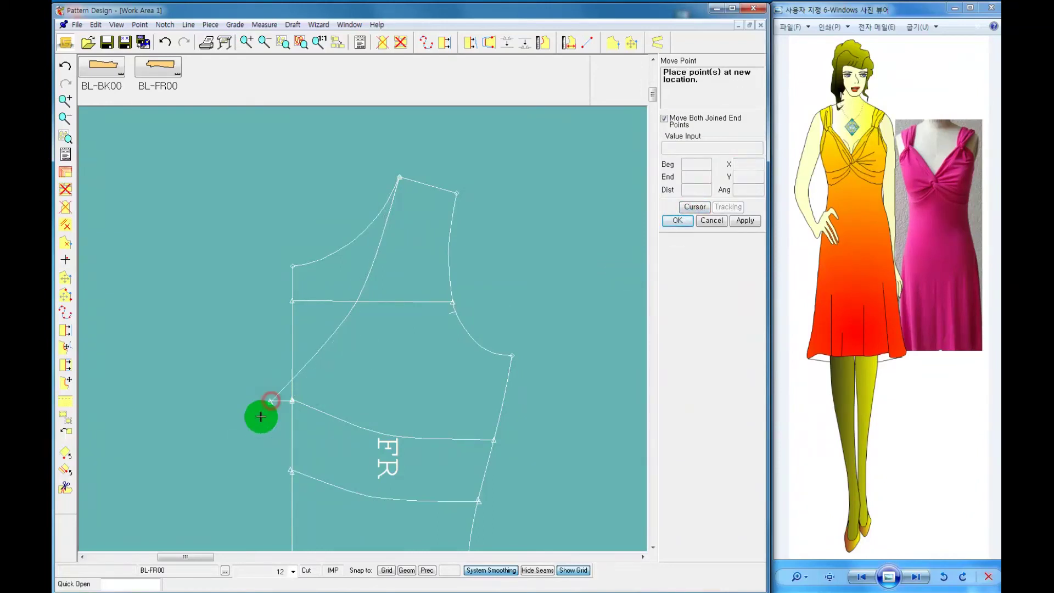
{"action": "left_click", "coordinate": [357, 308]}
{"action": "right_click", "coordinate": [357, 309]}
{"action": "left_click", "coordinate": [355, 319]}
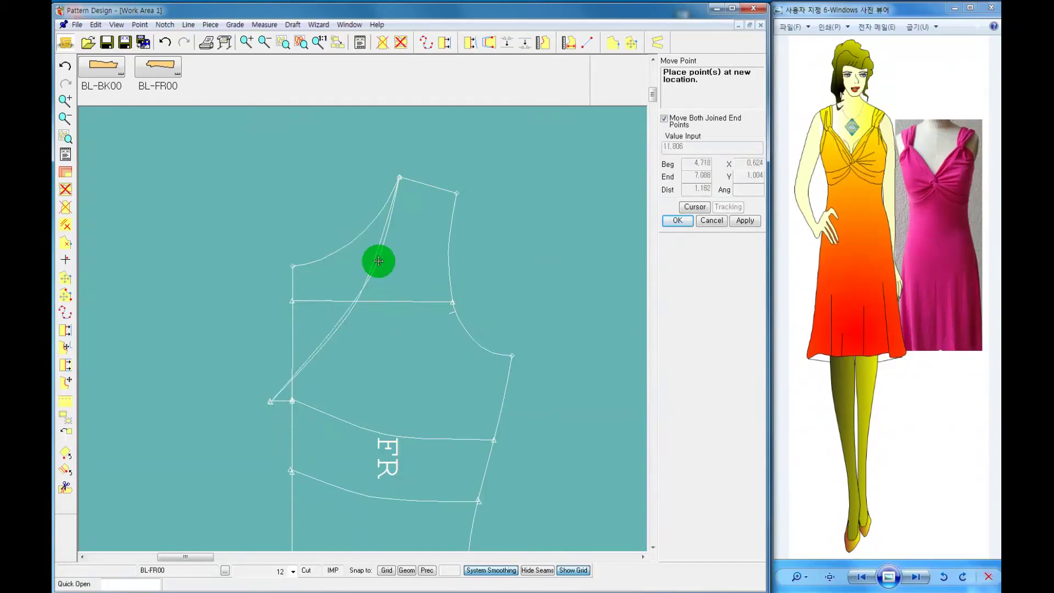
{"action": "left_click", "coordinate": [354, 299]}
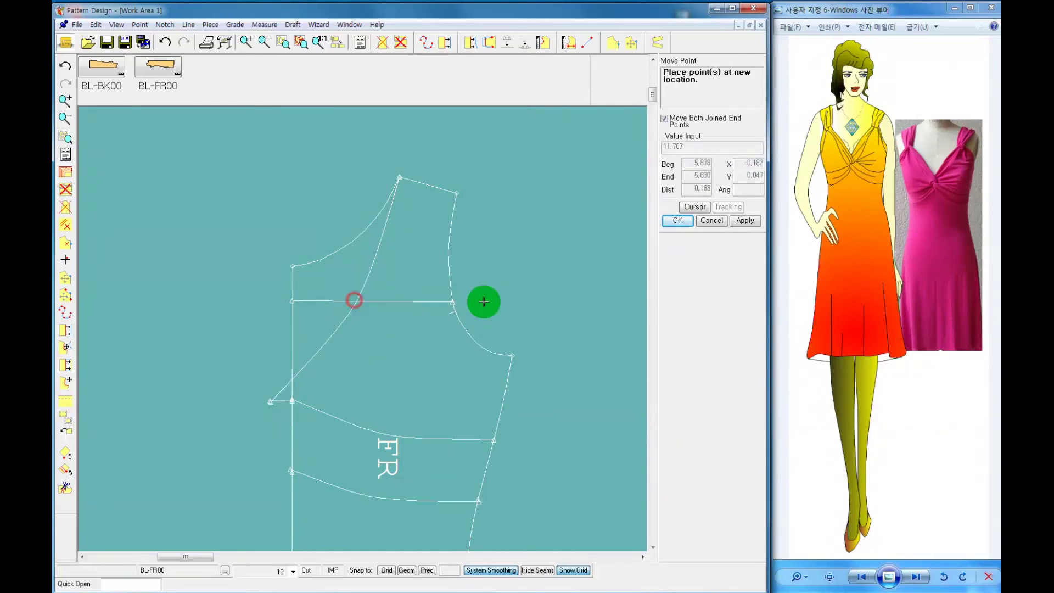
{"action": "right_click", "coordinate": [518, 272]}
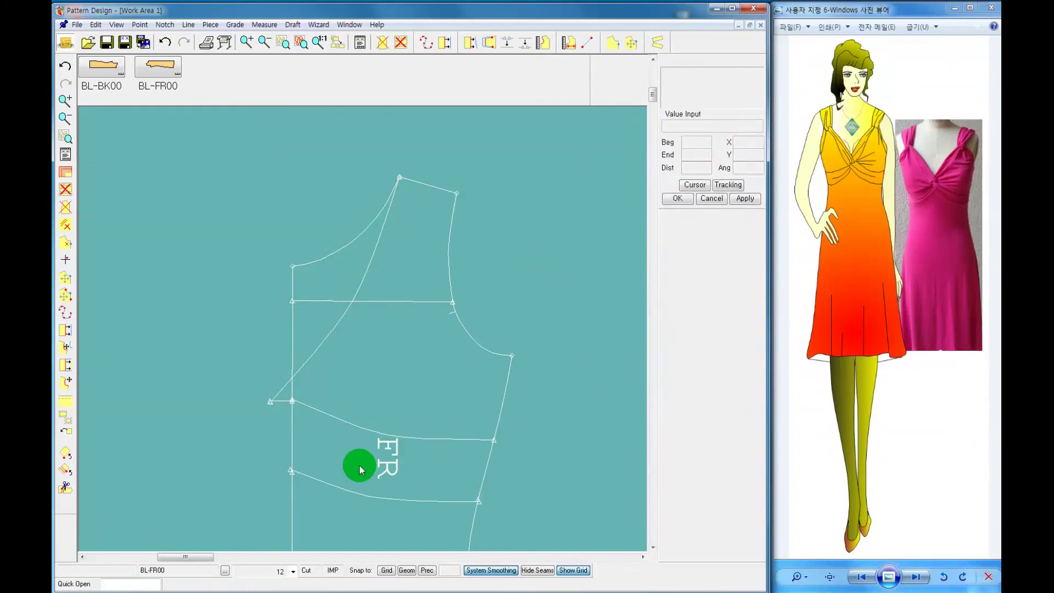
- Move the bust-line end point to the extension tip, left of centre front
{"action": "left_click", "coordinate": [633, 43]}
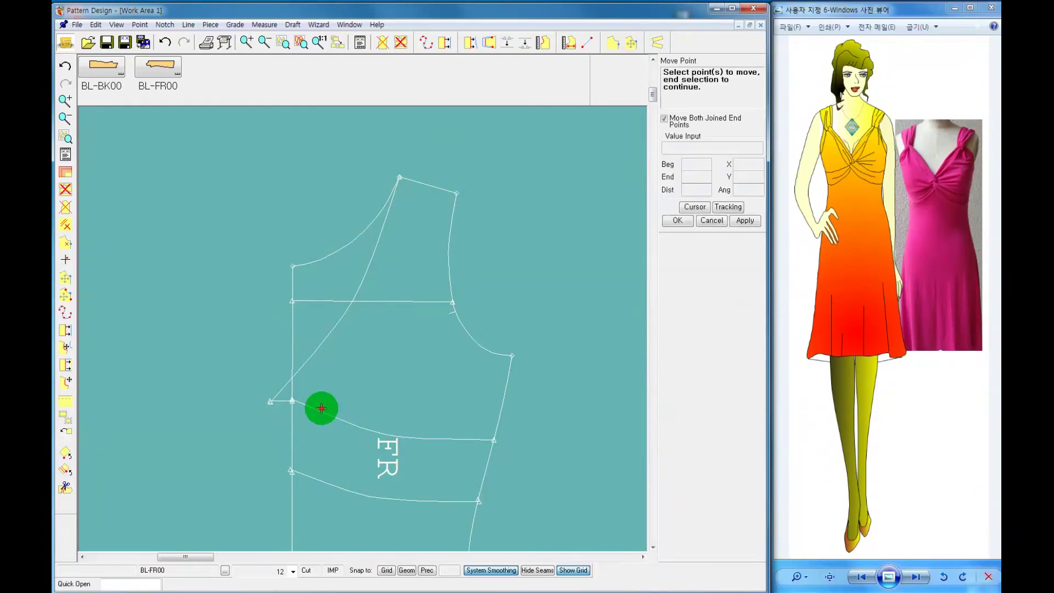
{"action": "left_click", "coordinate": [292, 401]}
{"action": "right_click", "coordinate": [310, 394]}
{"action": "left_click", "coordinate": [301, 421]}
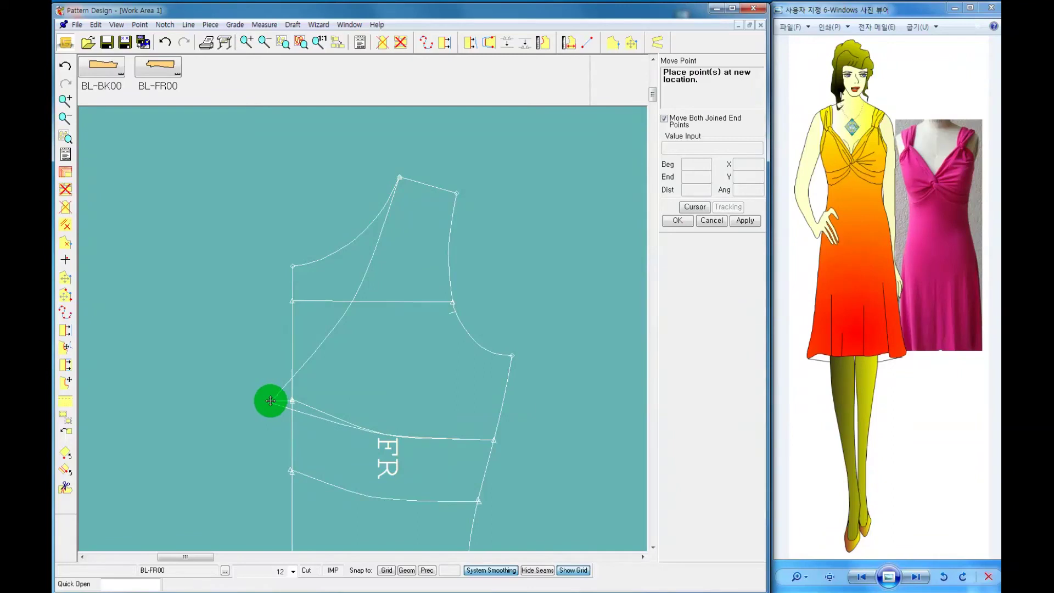
{"action": "left_click", "coordinate": [271, 401]}
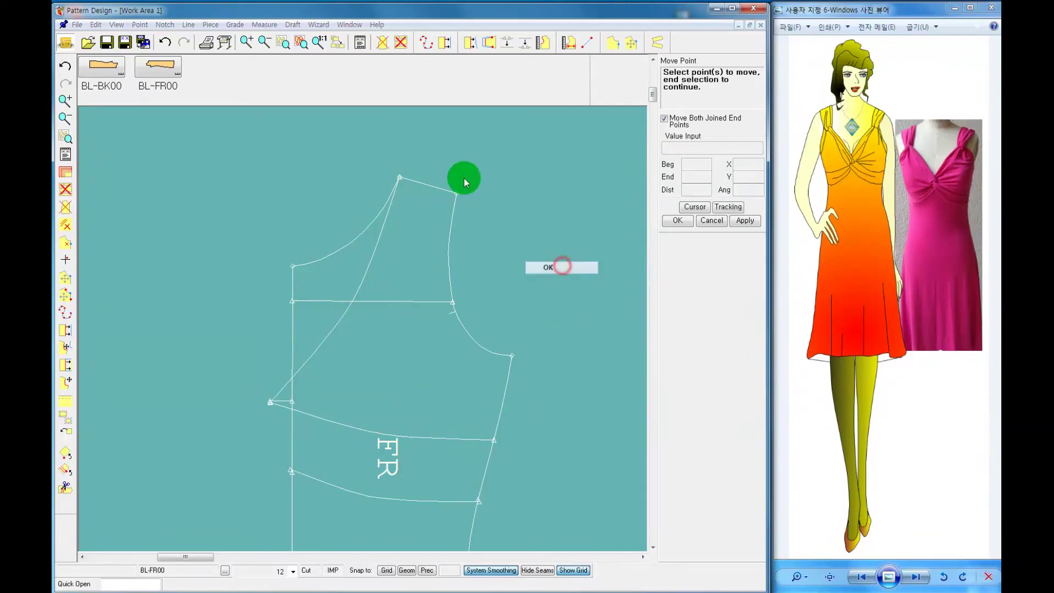
{"action": "key", "text": "Escape"}
- Delete the short 1.000 extension line at the moved bust point
{"action": "left_click", "coordinate": [188, 25]}
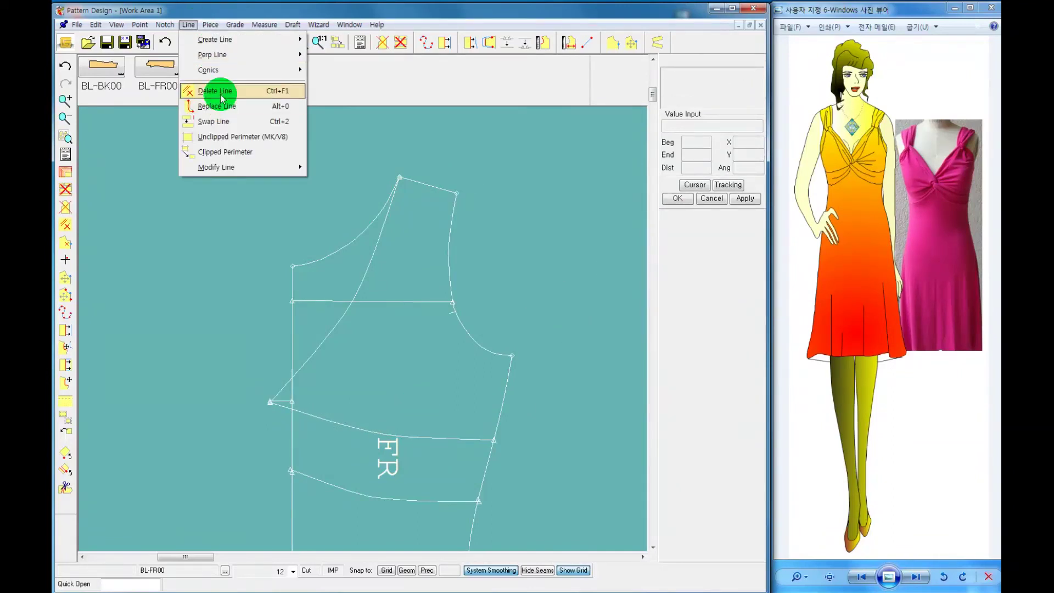
{"action": "left_click", "coordinate": [217, 91]}
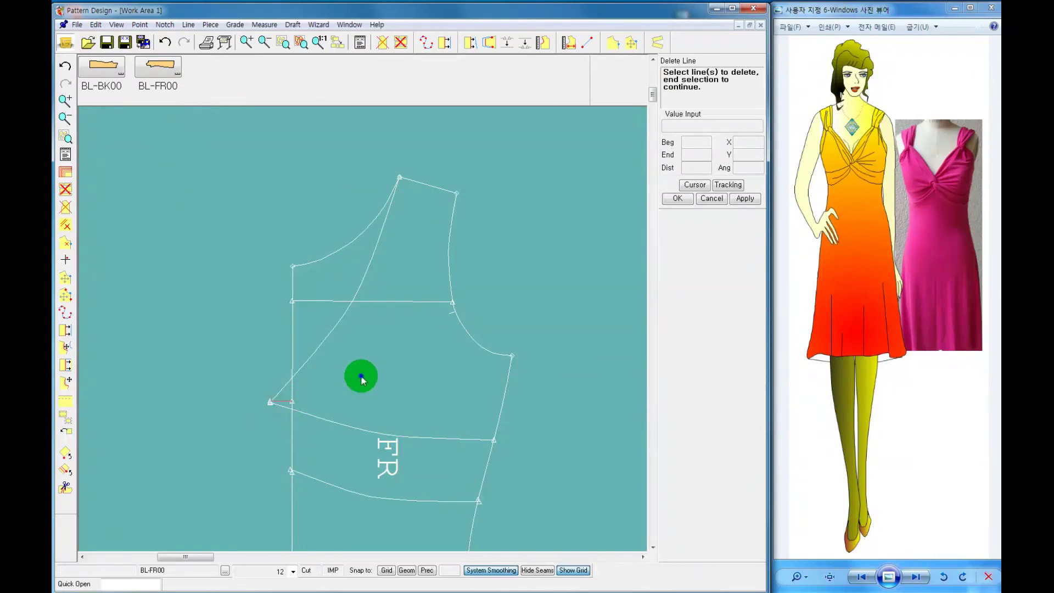
{"action": "right_click", "coordinate": [371, 379]}
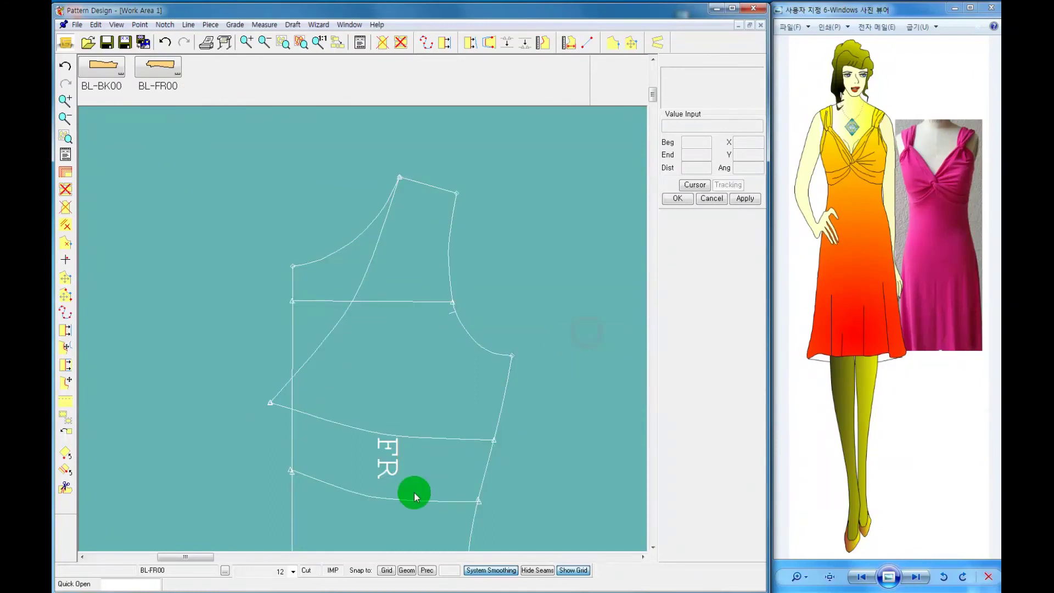
{"action": "scroll", "coordinate": [408, 489], "scroll_direction": "down", "scroll_amount": 1}
{"action": "scroll", "coordinate": [411, 447], "scroll_direction": "down", "scroll_amount": 2}
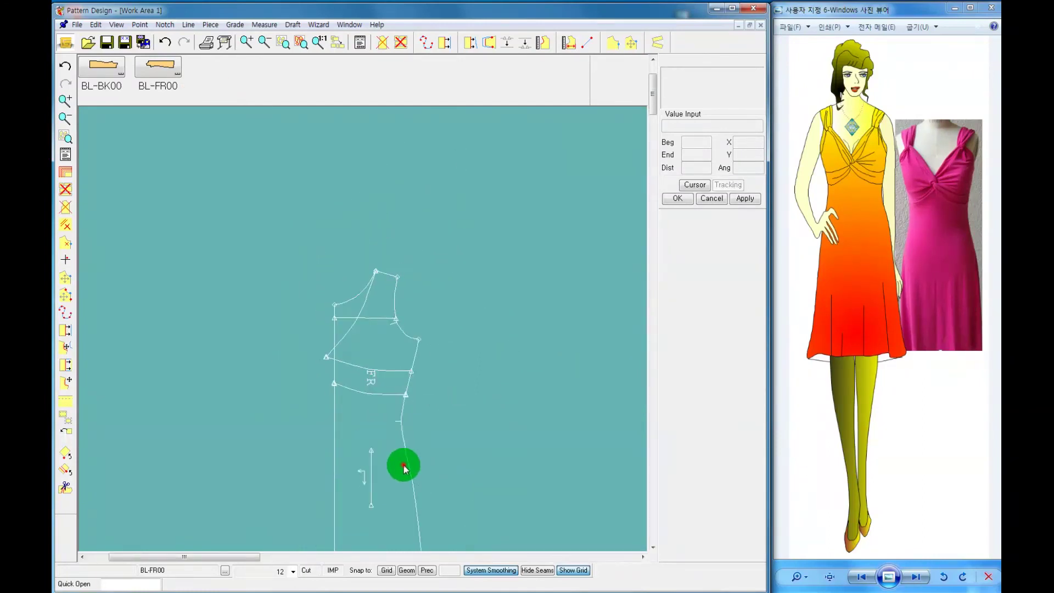
{"action": "scroll", "coordinate": [393, 440], "scroll_direction": "down", "scroll_amount": 2}
{"action": "key", "text": "Delete"}
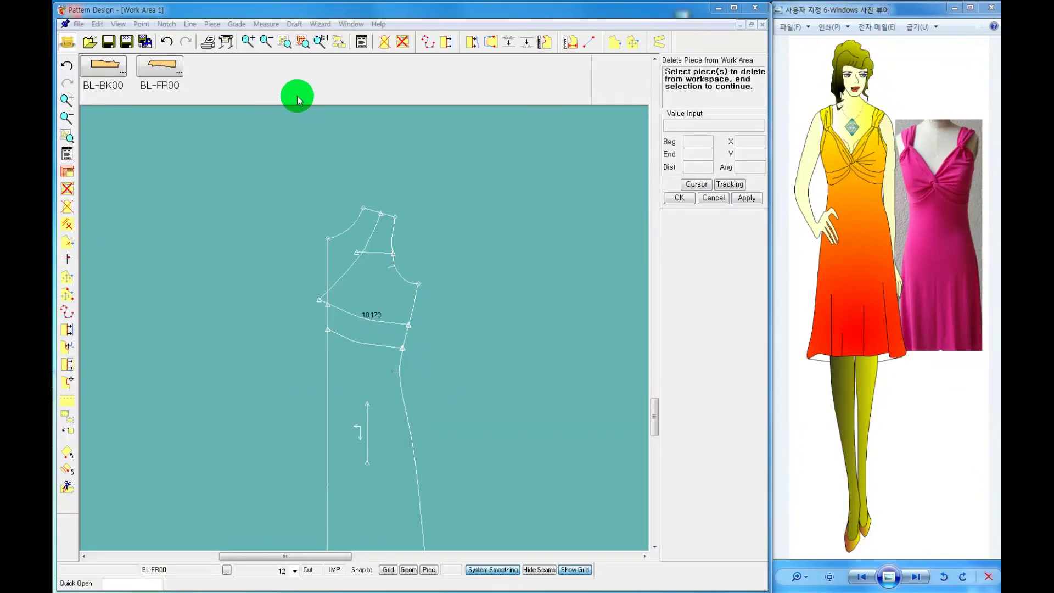
{"action": "left_click", "coordinate": [214, 25]}
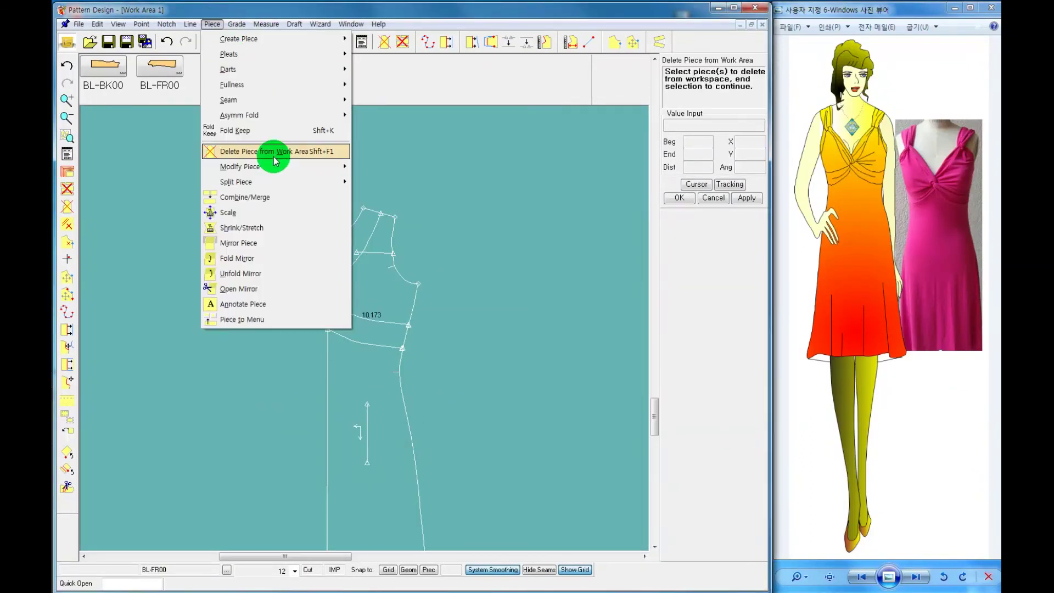
{"action": "mouse_move", "coordinate": [239, 39]}
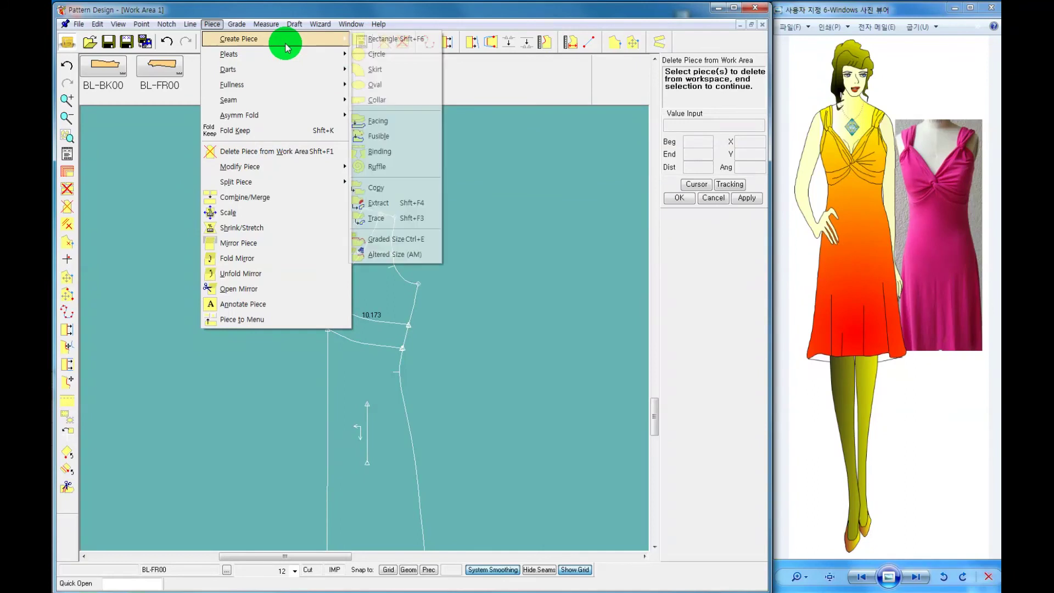
- Trace the band between the two curves into new piece BL-FR0040, placed left of the bodice
{"action": "left_click", "coordinate": [376, 218]}
{"action": "left_click", "coordinate": [353, 312]}
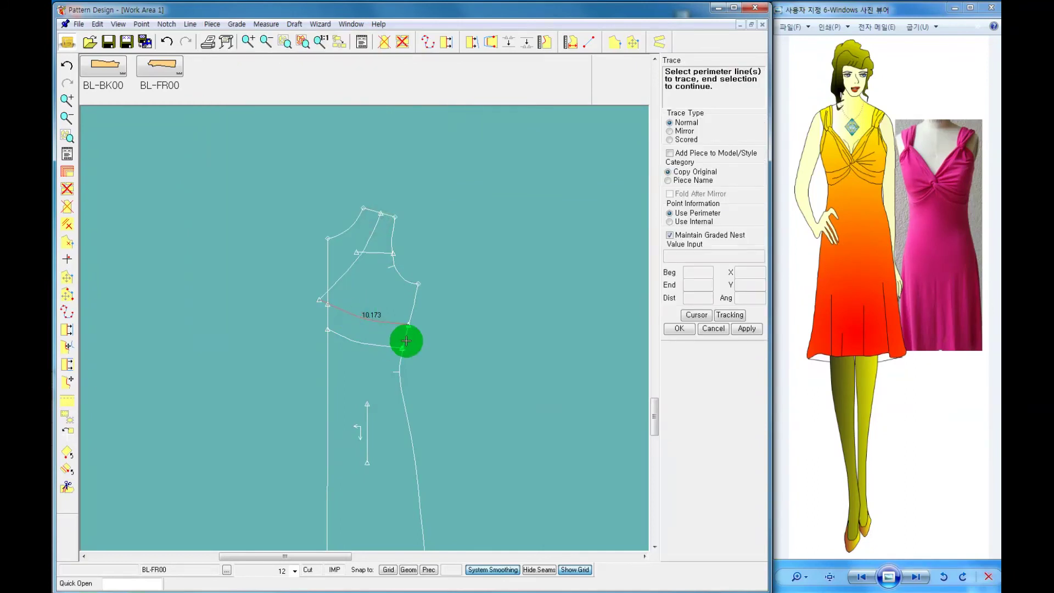
{"action": "left_click", "coordinate": [407, 332]}
{"action": "left_click", "coordinate": [368, 344]}
{"action": "left_click", "coordinate": [327, 314]}
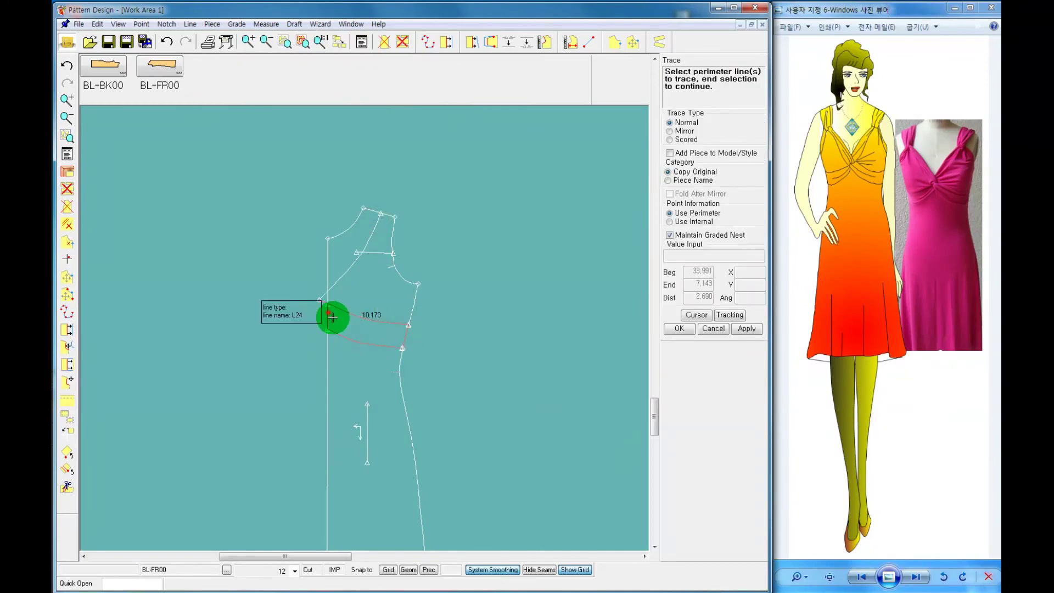
{"action": "right_click", "coordinate": [351, 323]}
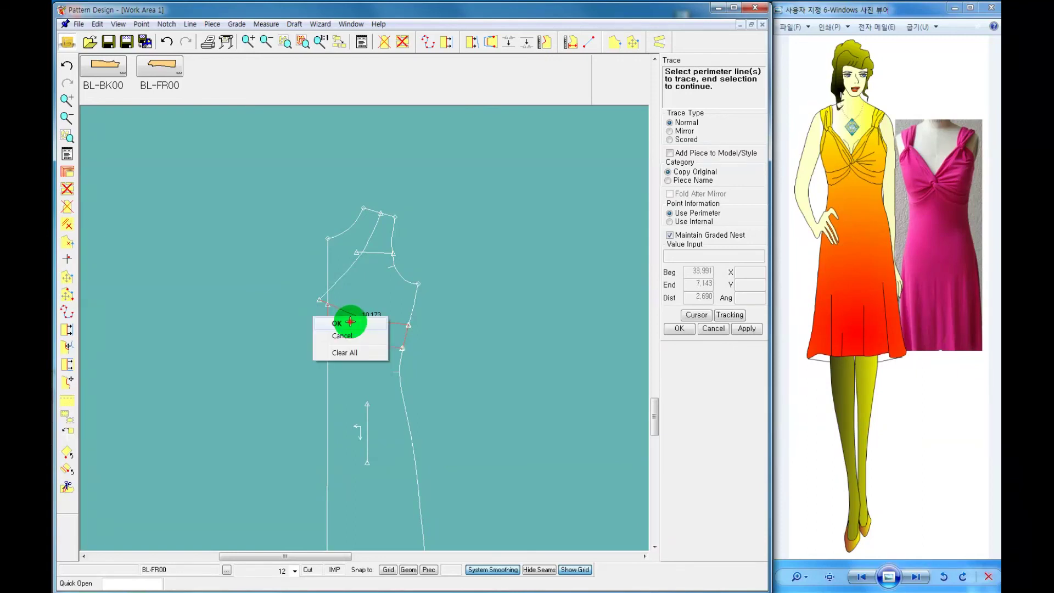
{"action": "left_click", "coordinate": [351, 321]}
{"action": "left_click", "coordinate": [351, 324]}
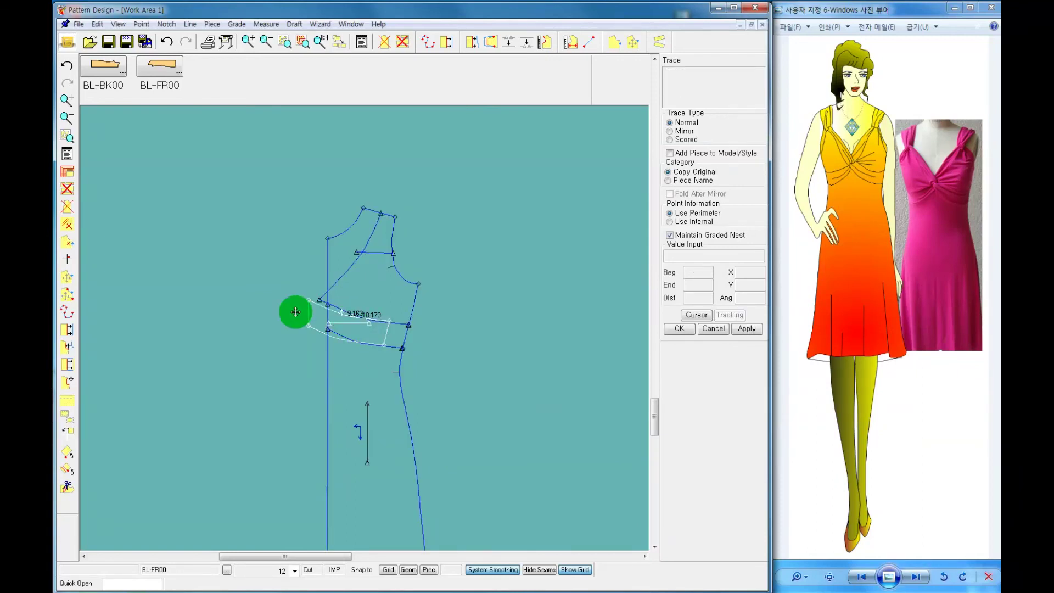
{"action": "left_click", "coordinate": [245, 301]}
{"action": "left_click", "coordinate": [679, 328]}
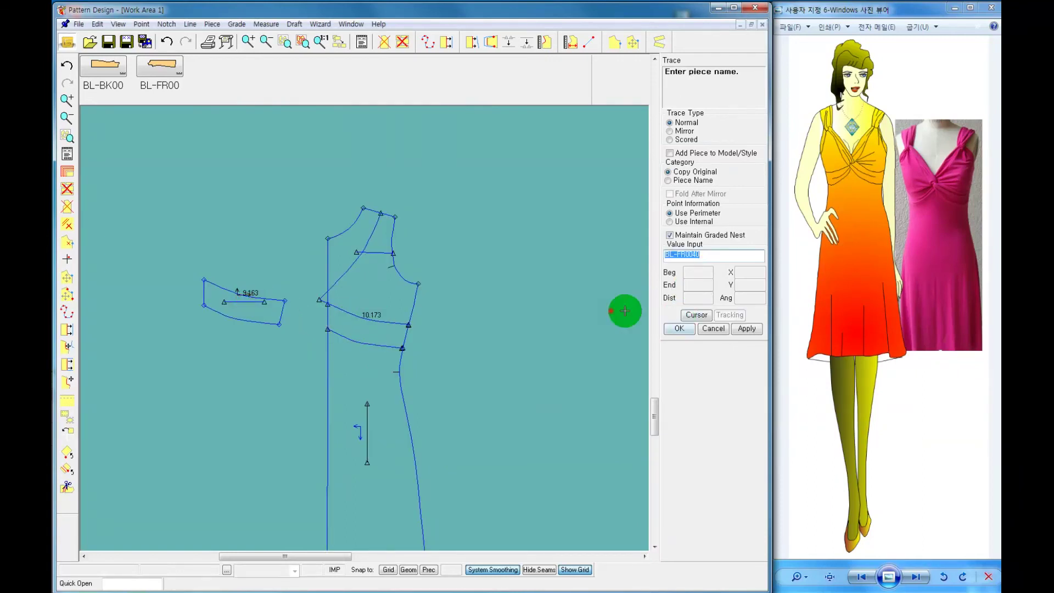
- Flip the traced BL-FR0040 panel and give it a first rotation
{"action": "left_click", "coordinate": [67, 439]}
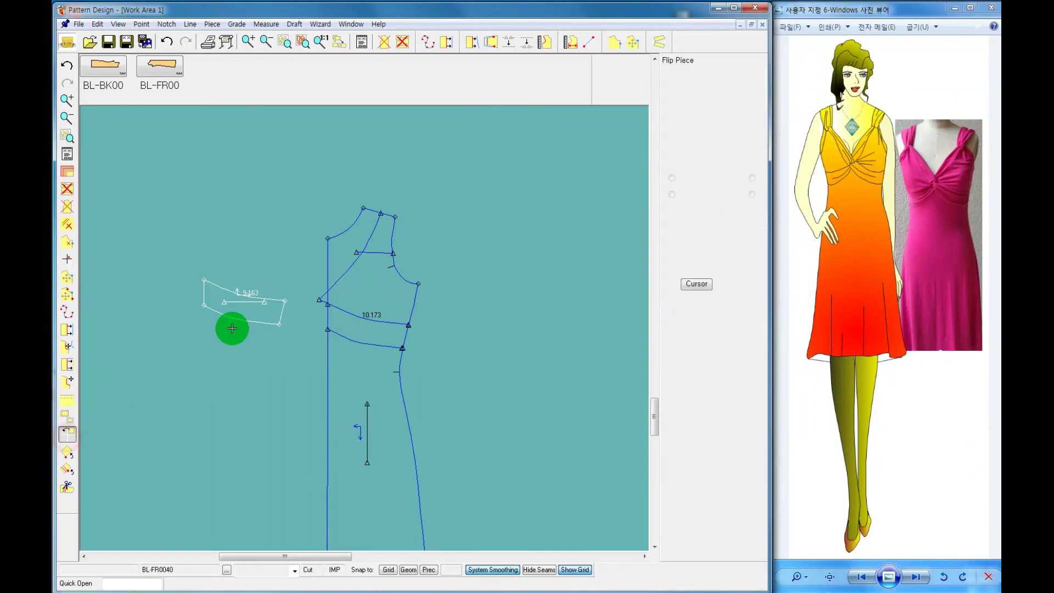
{"action": "left_click", "coordinate": [243, 300]}
{"action": "right_click", "coordinate": [249, 229]}
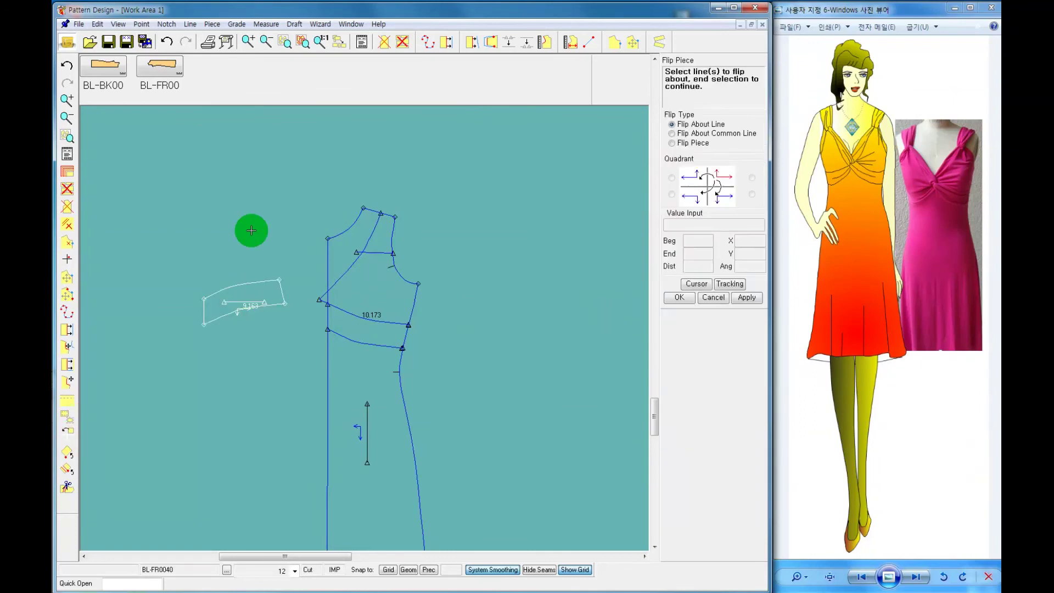
{"action": "left_click", "coordinate": [238, 232]}
{"action": "left_click", "coordinate": [219, 302]}
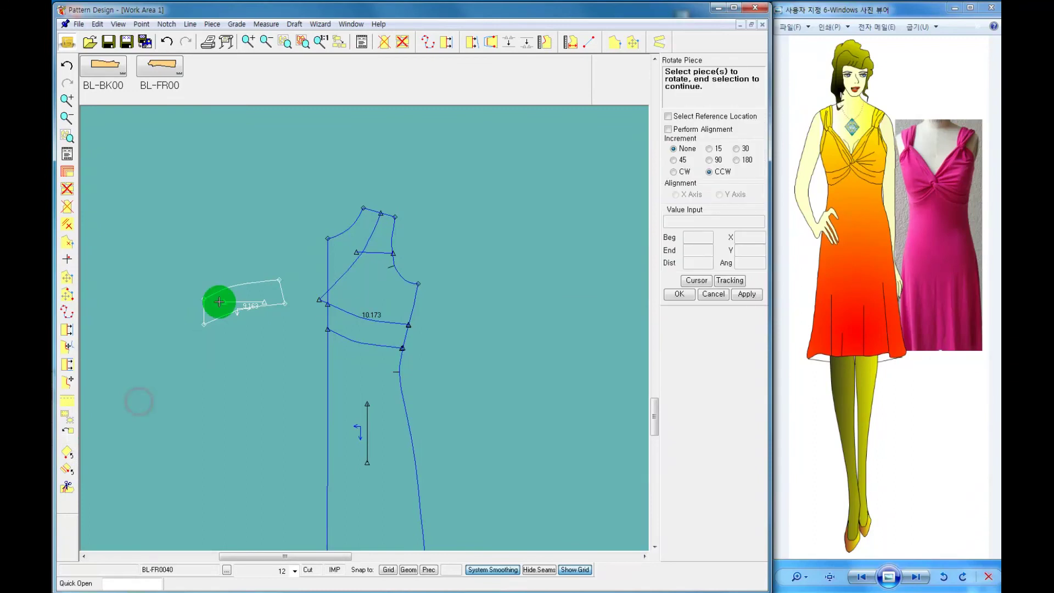
{"action": "right_click", "coordinate": [207, 323]}
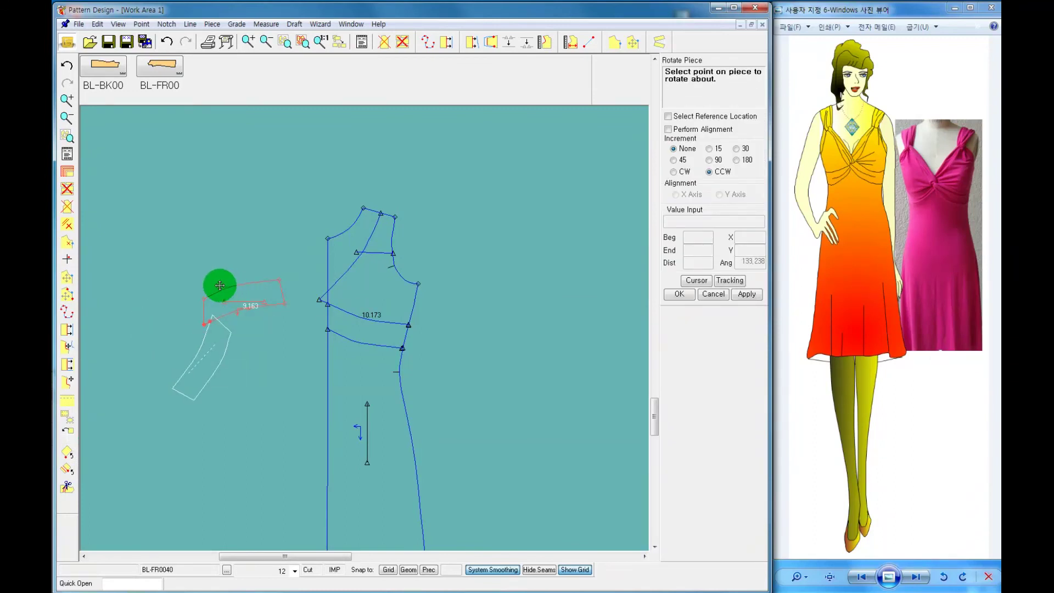
{"action": "right_click", "coordinate": [214, 245]}
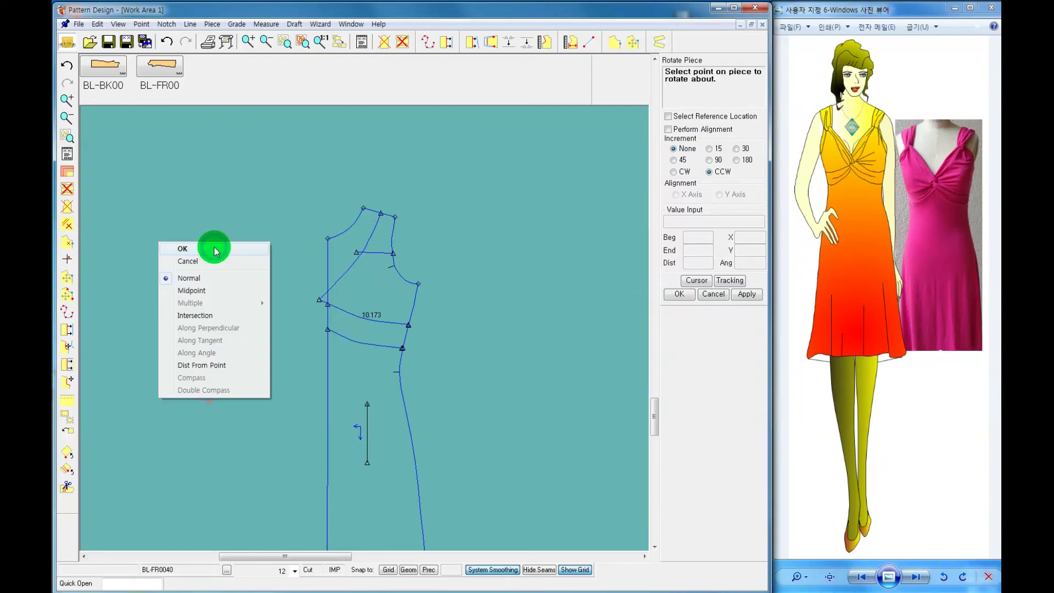
{"action": "left_click", "coordinate": [214, 245]}
- Rotate the traced panel again until it stands upright
{"action": "left_click", "coordinate": [215, 364]}
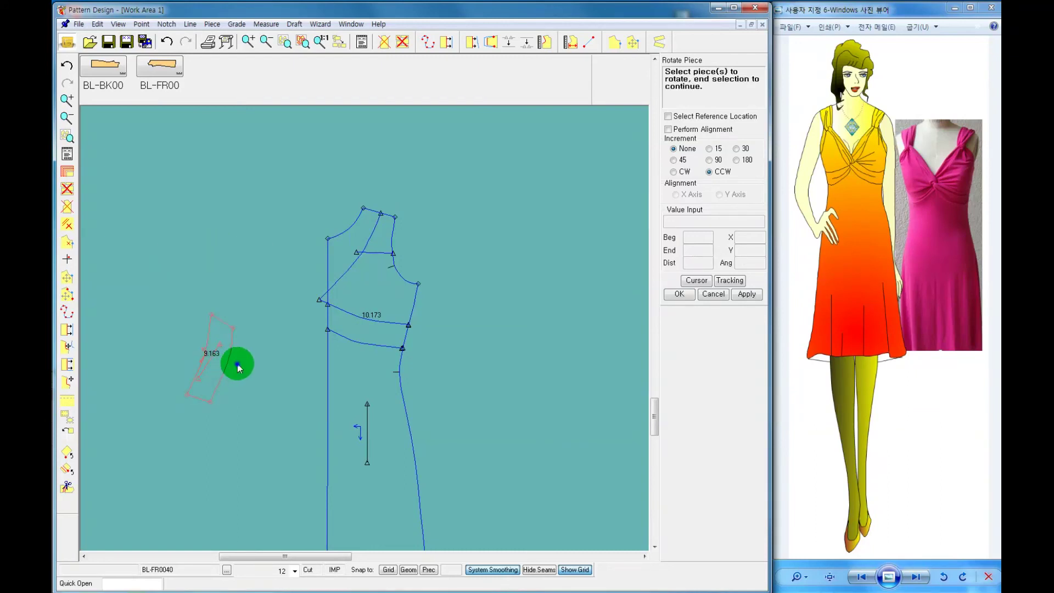
{"action": "right_click", "coordinate": [237, 366]}
{"action": "left_click", "coordinate": [226, 361]}
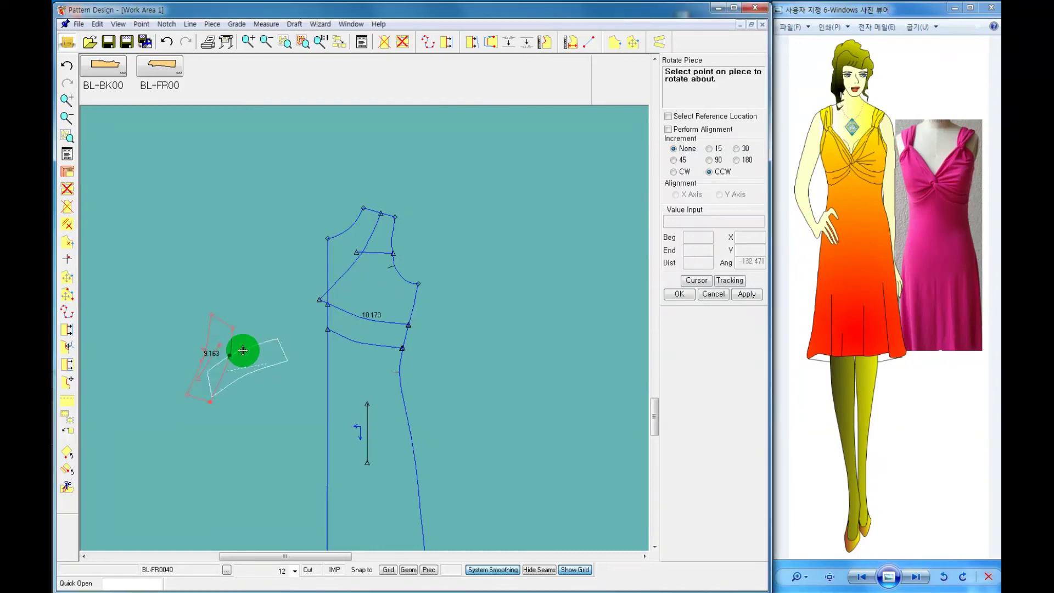
{"action": "right_click", "coordinate": [223, 367]}
{"action": "left_click", "coordinate": [235, 382]}
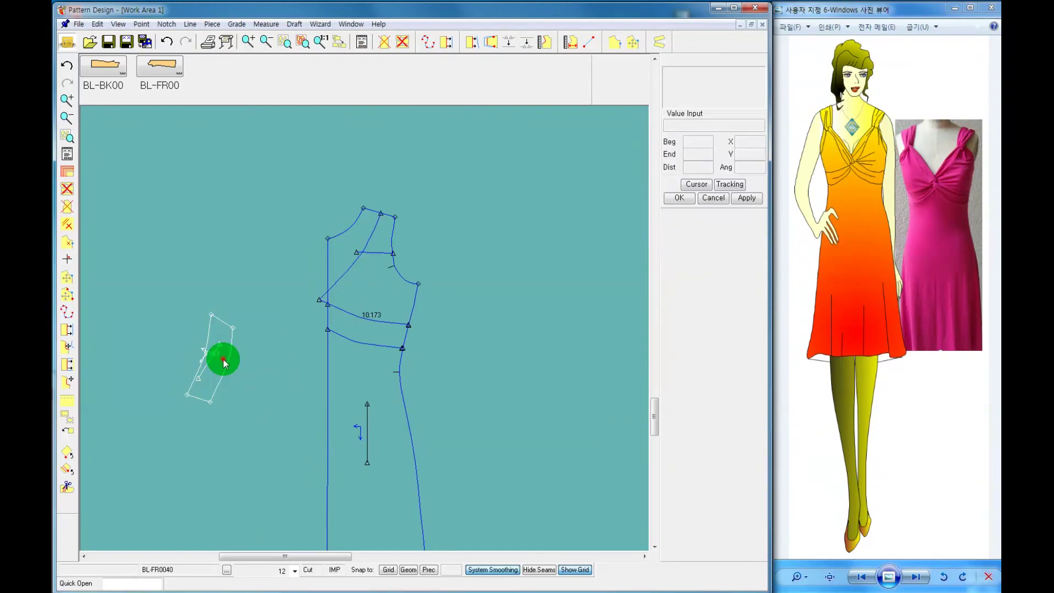
- Move the upright panel against the front bodice near the bust point
{"action": "left_click_drag", "start_coordinate": [223, 363], "coordinate": [335, 344]}
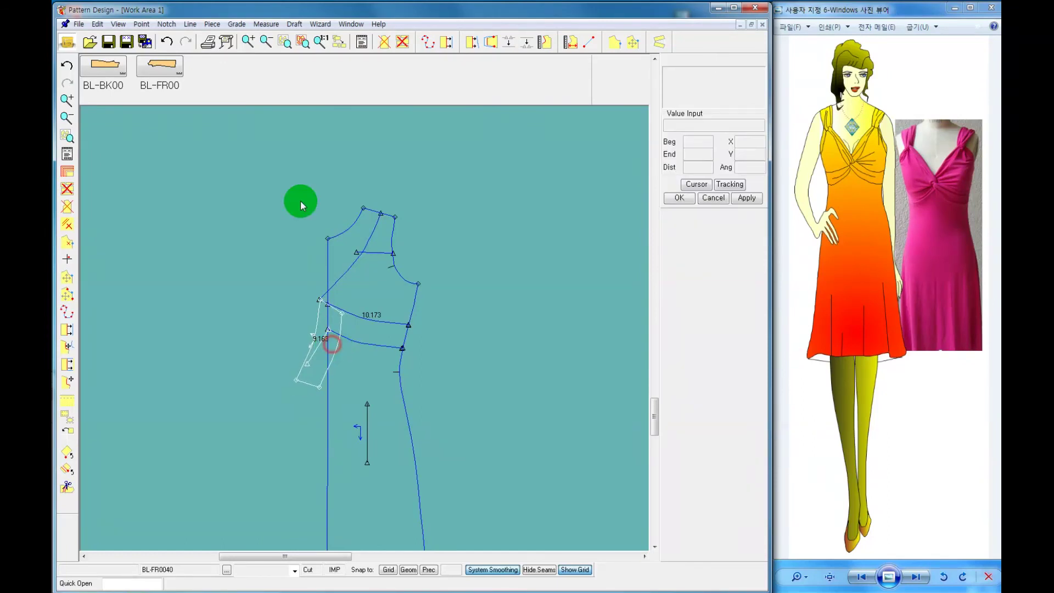
{"action": "left_click", "coordinate": [248, 41]}
{"action": "left_click", "coordinate": [276, 238]}
{"action": "left_click", "coordinate": [357, 362]}
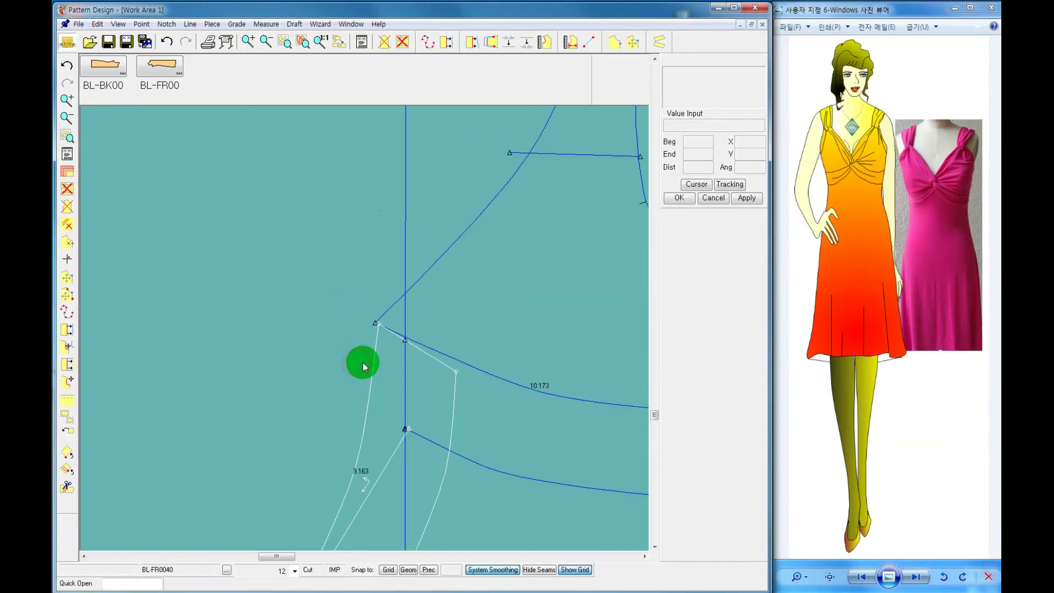
{"action": "left_click_drag", "start_coordinate": [399, 358], "coordinate": [380, 339]}
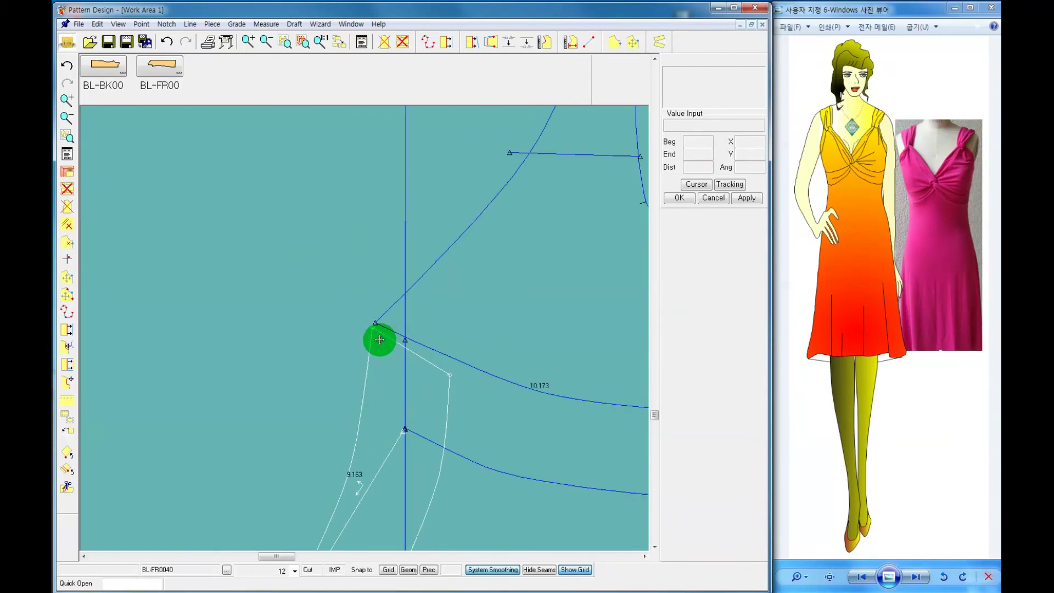
- Rotate the panel about its top corner to align it with the bodice
{"action": "left_click", "coordinate": [67, 452]}
{"action": "left_click", "coordinate": [388, 351]}
{"action": "right_click", "coordinate": [388, 350]}
{"action": "left_click", "coordinate": [389, 352]}
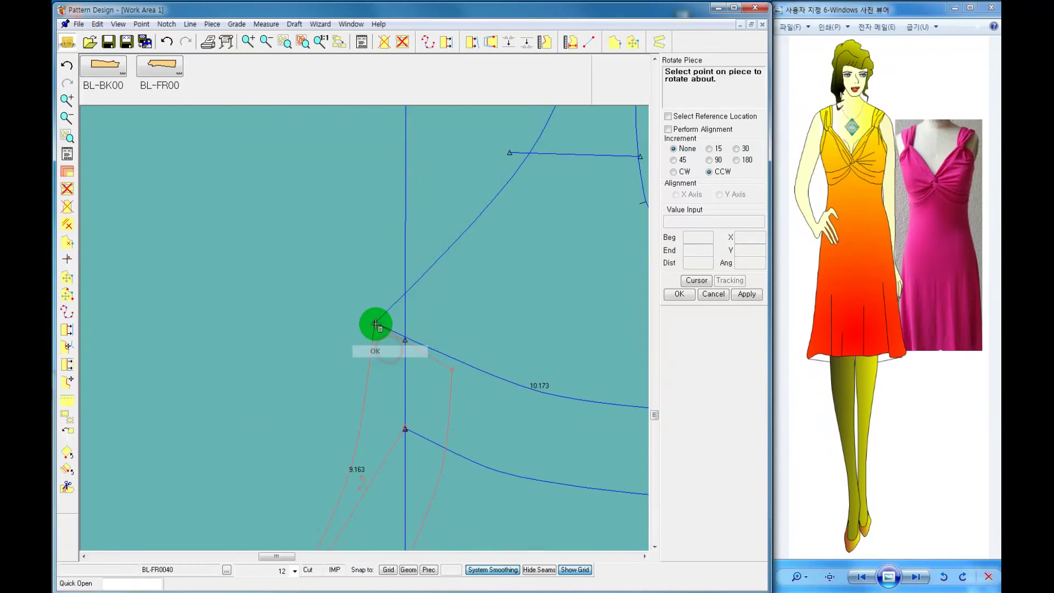
{"action": "left_click", "coordinate": [375, 323]}
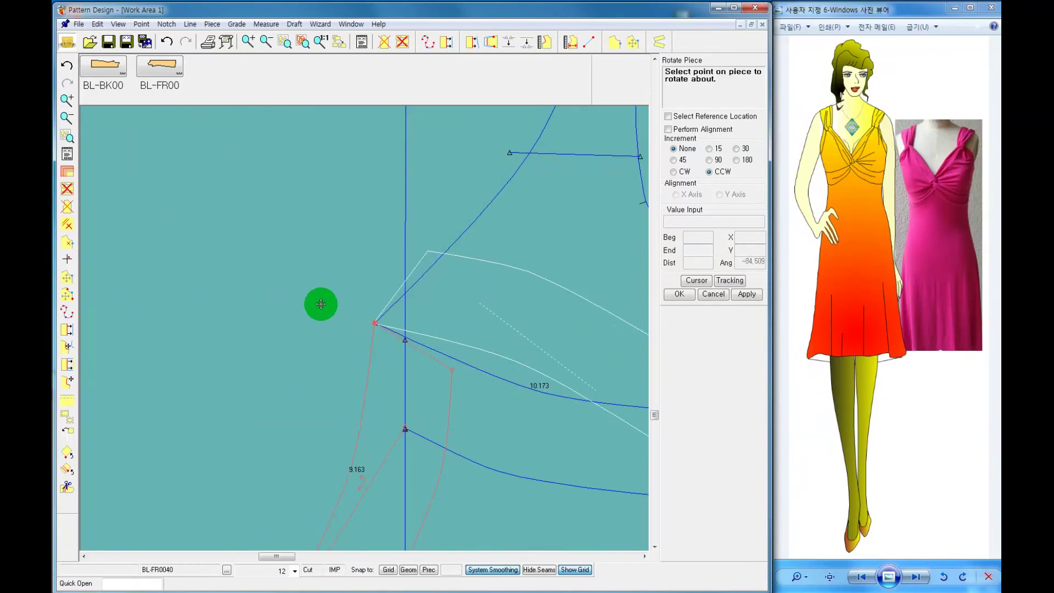
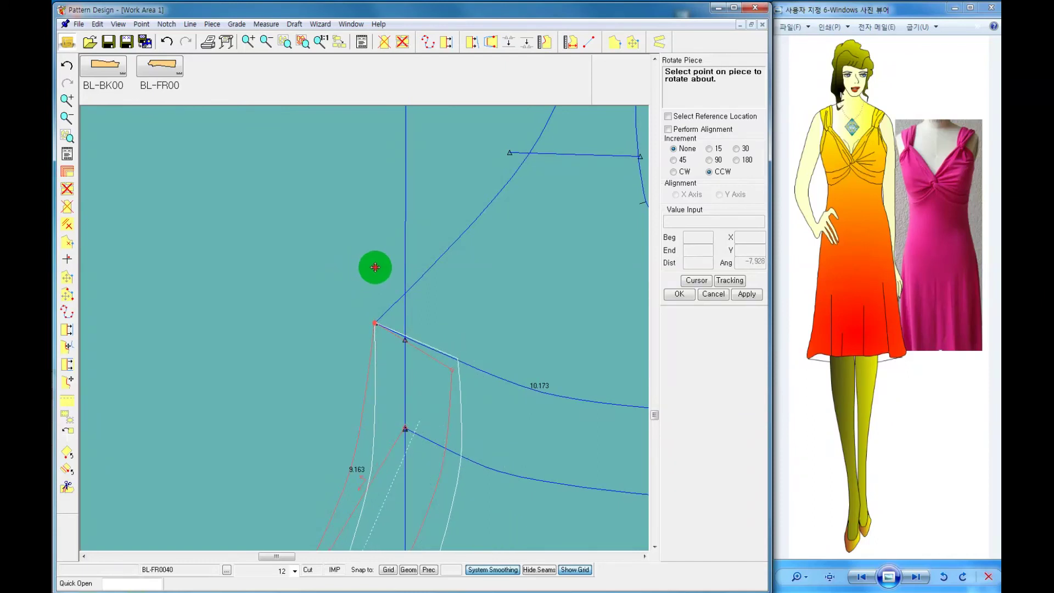
- Rotate the small 9.163 strip piece against the front bodice below the armhole, framing the bodice
{"action": "left_click", "coordinate": [375, 267]}
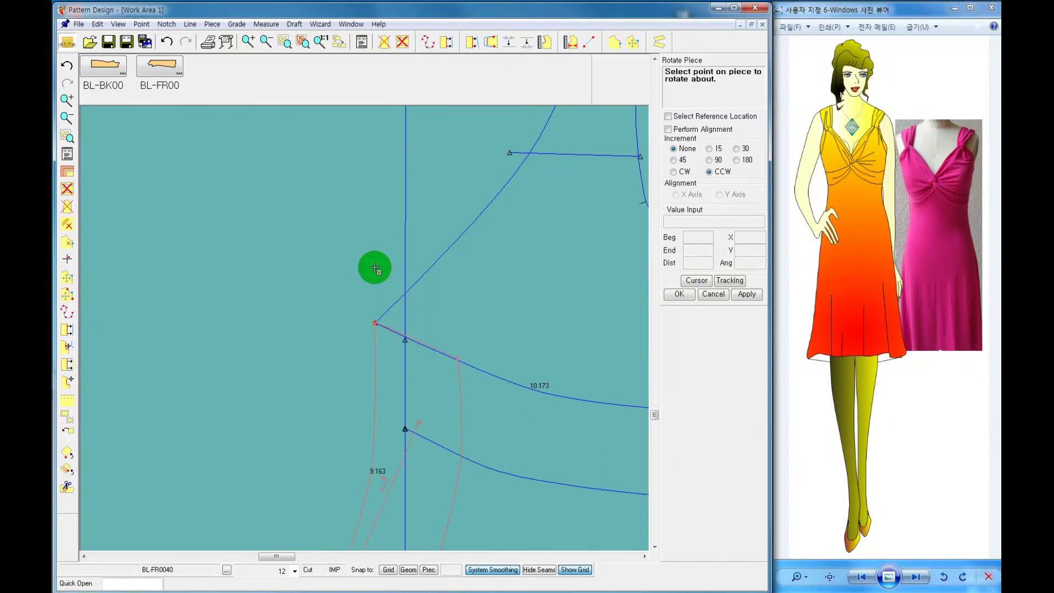
{"action": "left_click", "coordinate": [267, 43]}
{"action": "right_click", "coordinate": [488, 197]}
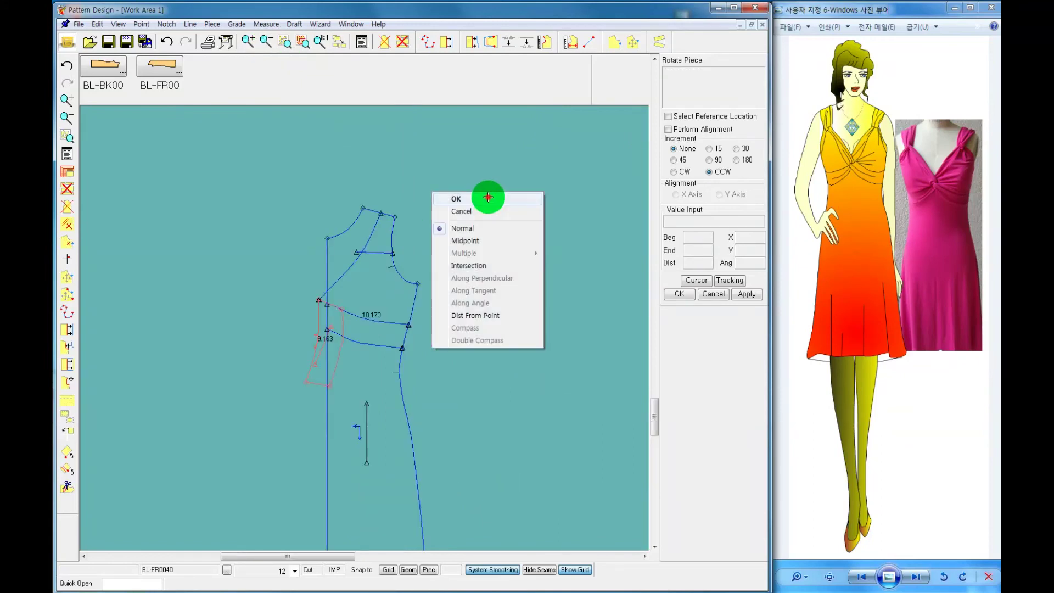
{"action": "left_click", "coordinate": [489, 197]}
{"action": "scroll", "coordinate": [654, 405], "scroll_direction": "up", "scroll_amount": 5}
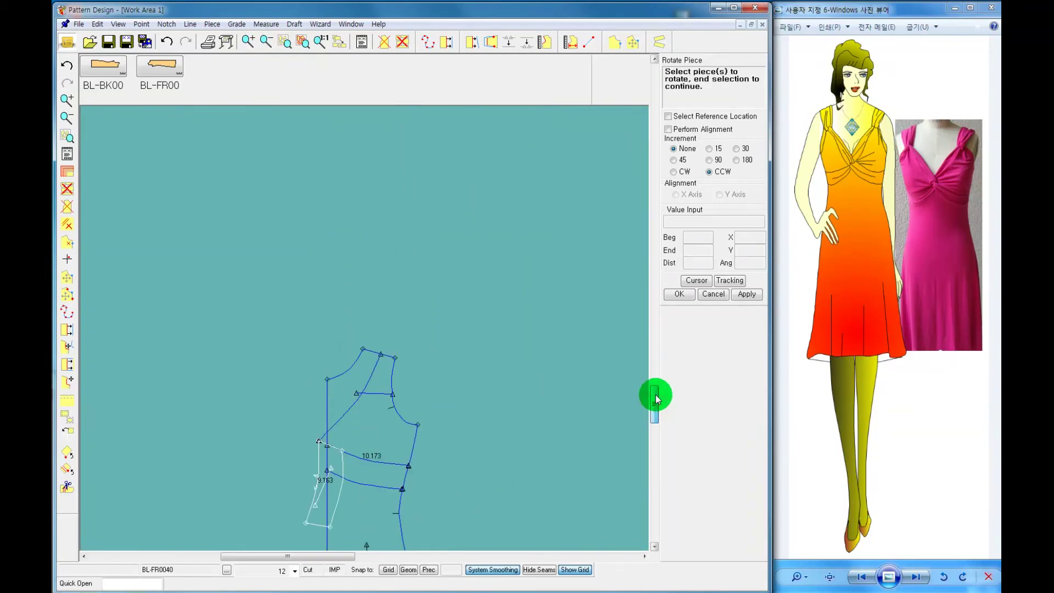
{"action": "left_click_drag", "start_coordinate": [657, 395], "coordinate": [656, 405]}
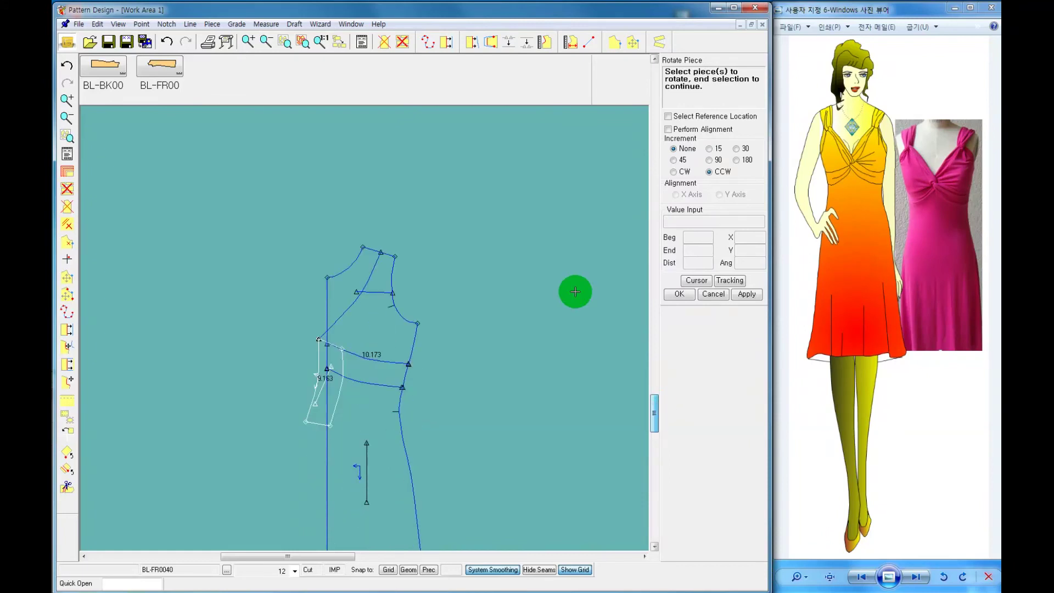
{"action": "left_click", "coordinate": [248, 41]}
{"action": "left_click", "coordinate": [213, 214]}
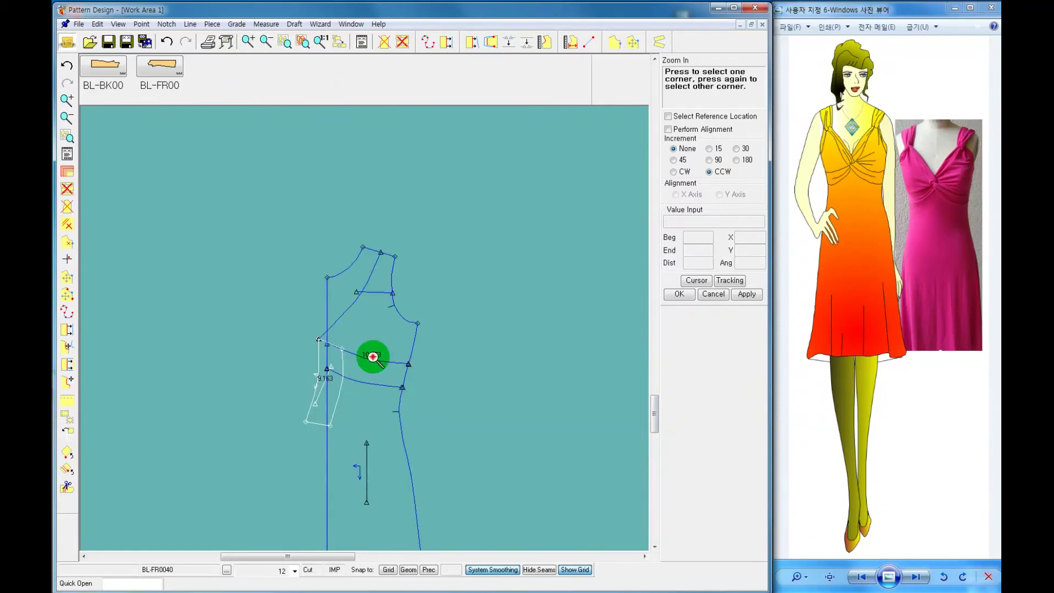
{"action": "left_click", "coordinate": [488, 481]}
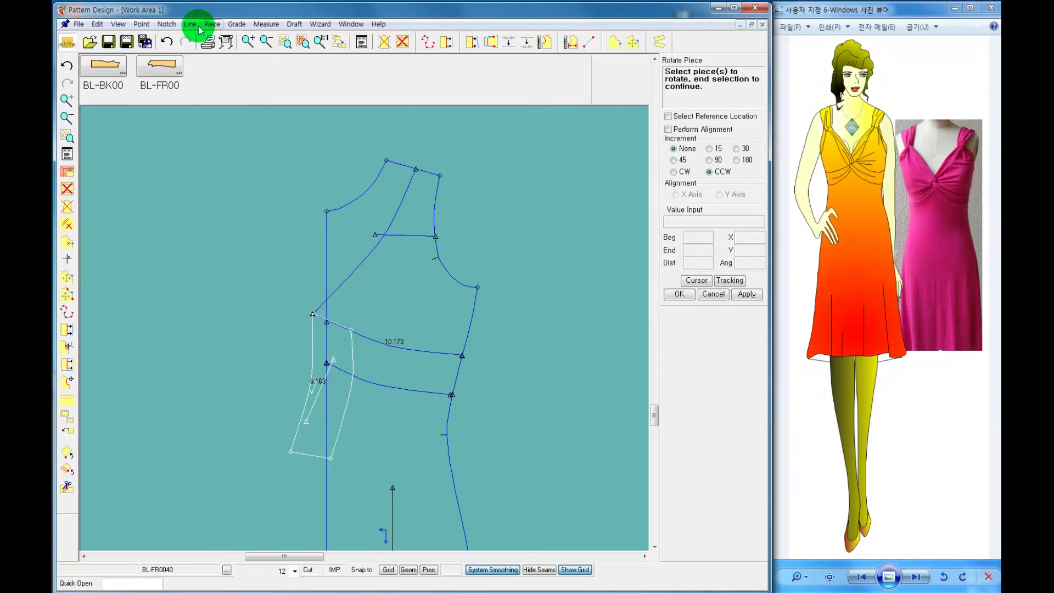
- Delete the extra point on the small strip piece so its side becomes a straight edge
{"action": "left_click", "coordinate": [142, 24]}
{"action": "left_click", "coordinate": [168, 106]}
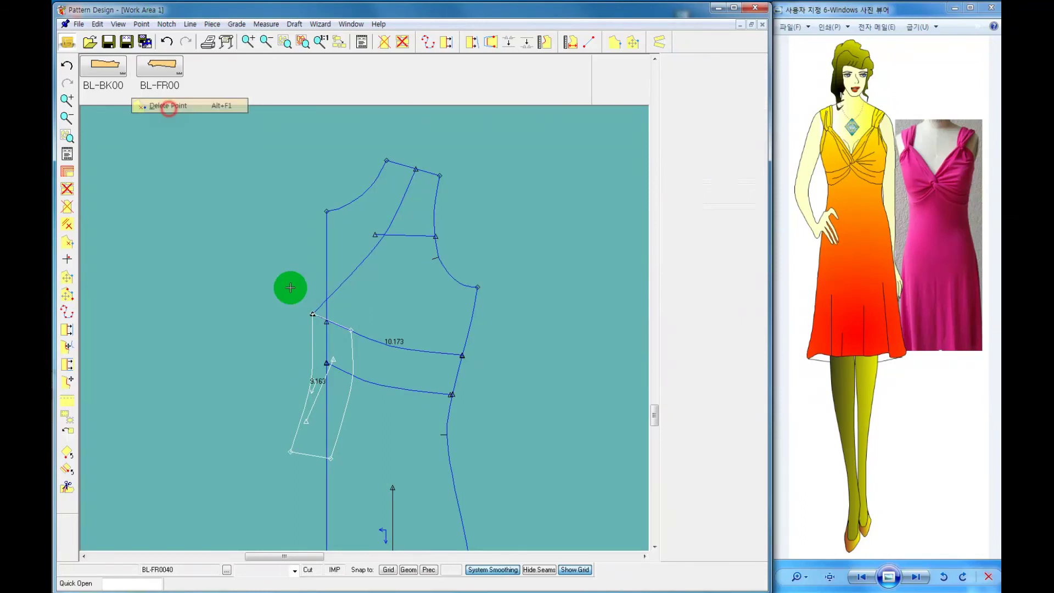
{"action": "left_click", "coordinate": [314, 381]}
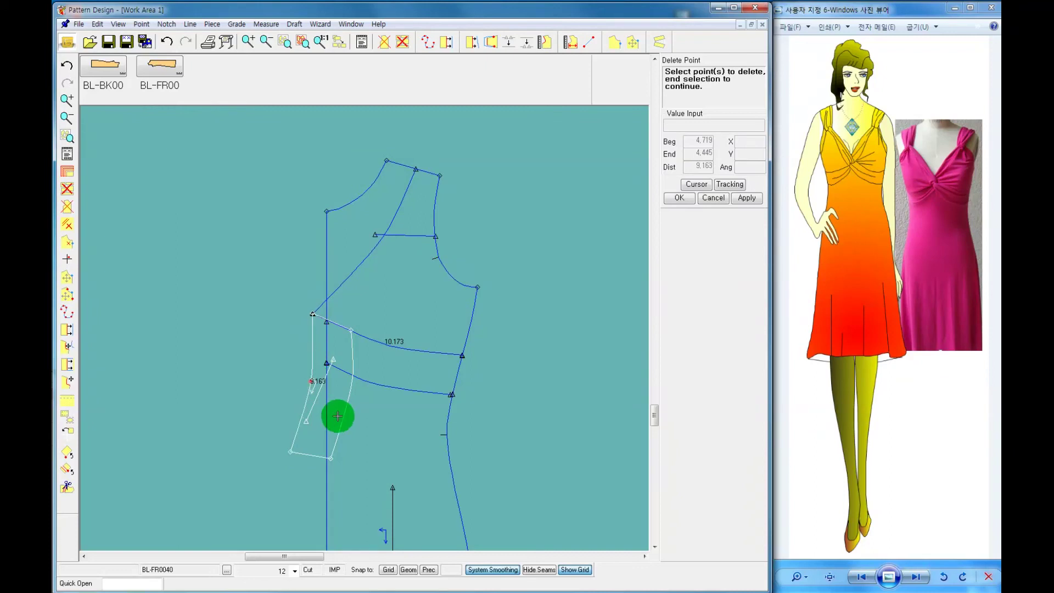
{"action": "right_click", "coordinate": [367, 402]}
{"action": "left_click", "coordinate": [369, 403]}
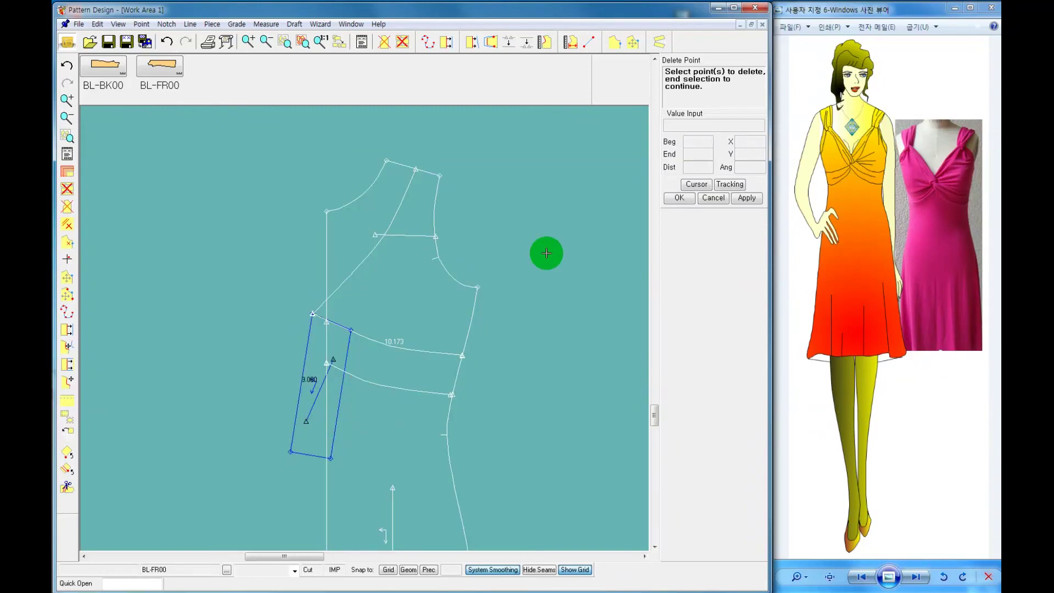
{"action": "right_click", "coordinate": [546, 246]}
{"action": "left_click", "coordinate": [547, 254]}
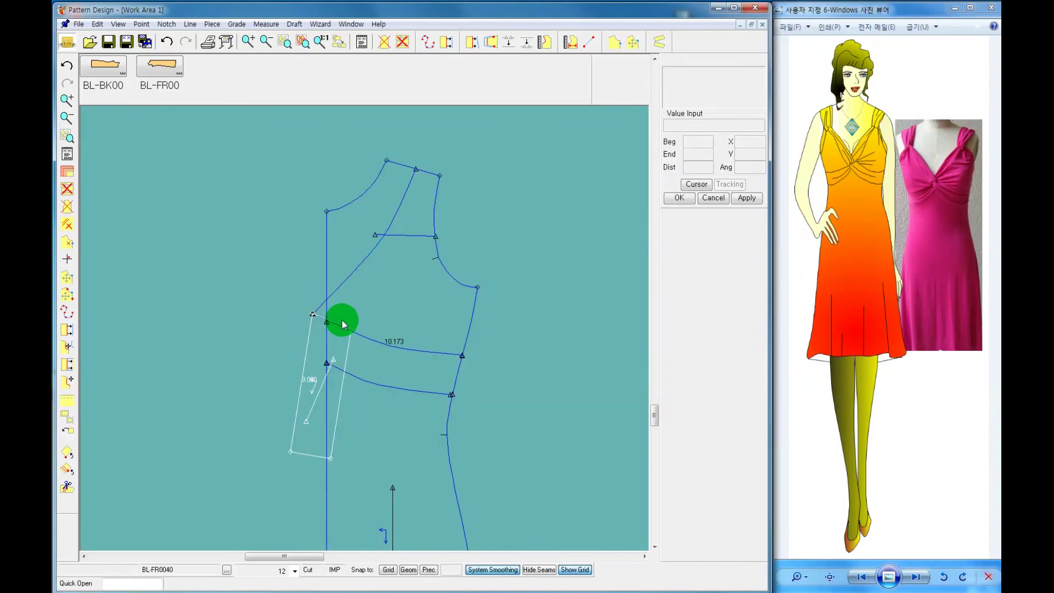
{"action": "left_click", "coordinate": [305, 330]}
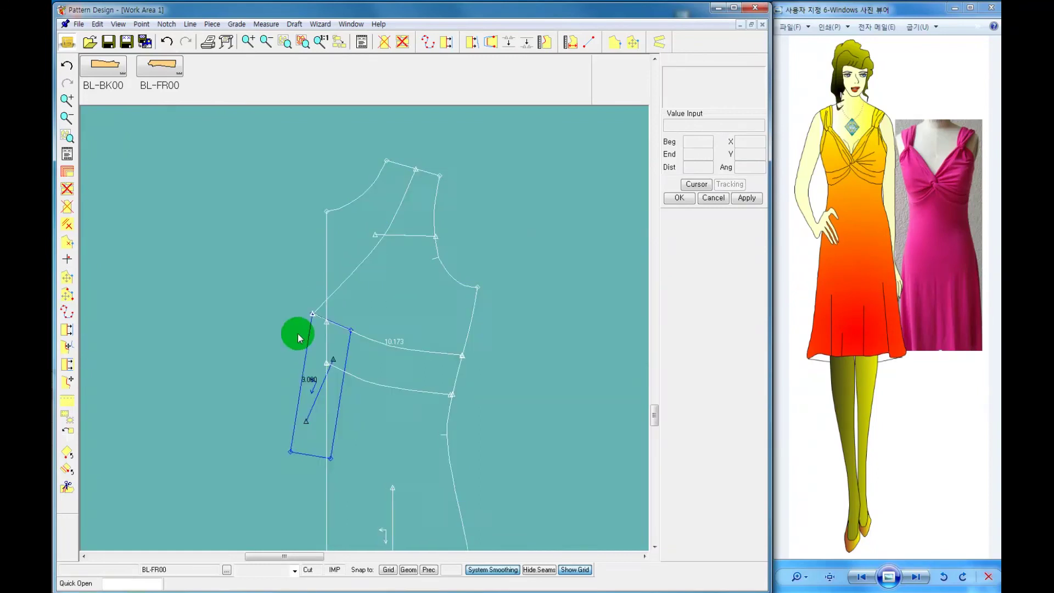
{"action": "left_click", "coordinate": [555, 138]}
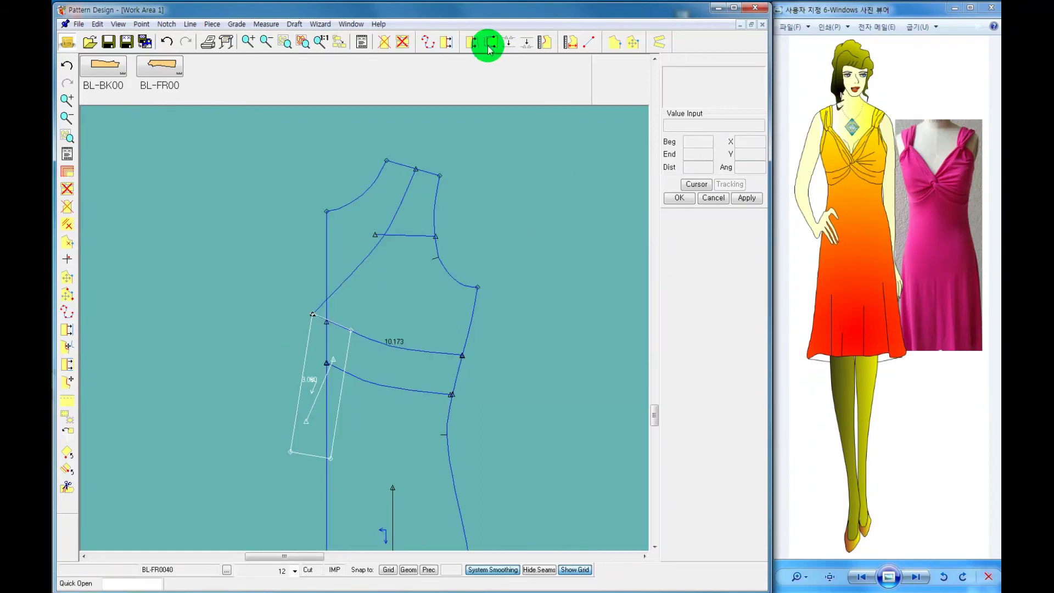
- Offset the strip's bottom edge evenly by 1 to lengthen its side to about 10.080
{"action": "left_click", "coordinate": [446, 42]}
{"action": "left_click", "coordinate": [306, 453]}
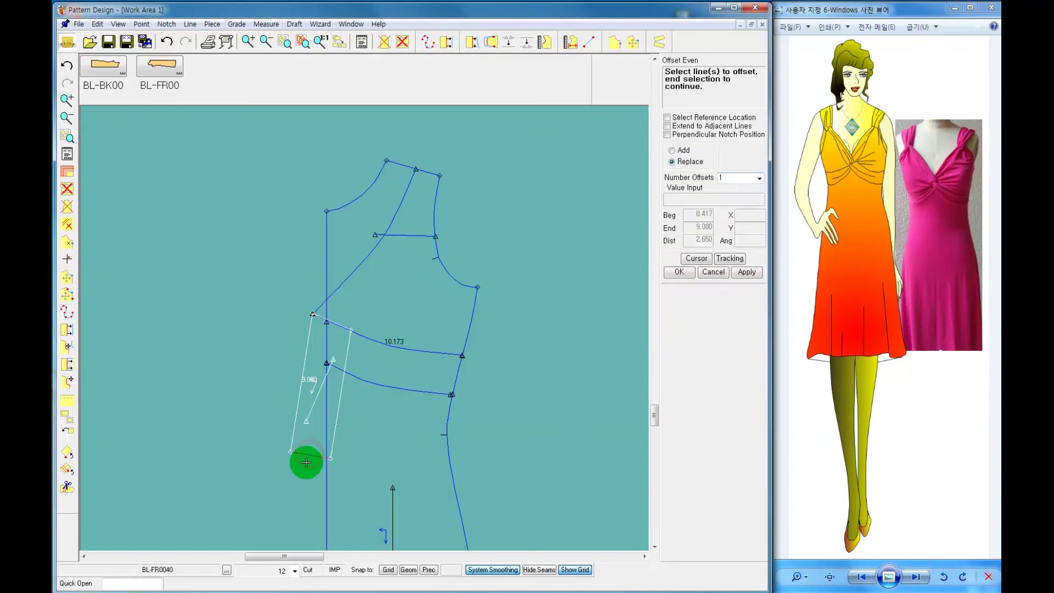
{"action": "right_click", "coordinate": [304, 461]}
{"action": "left_click", "coordinate": [307, 486]}
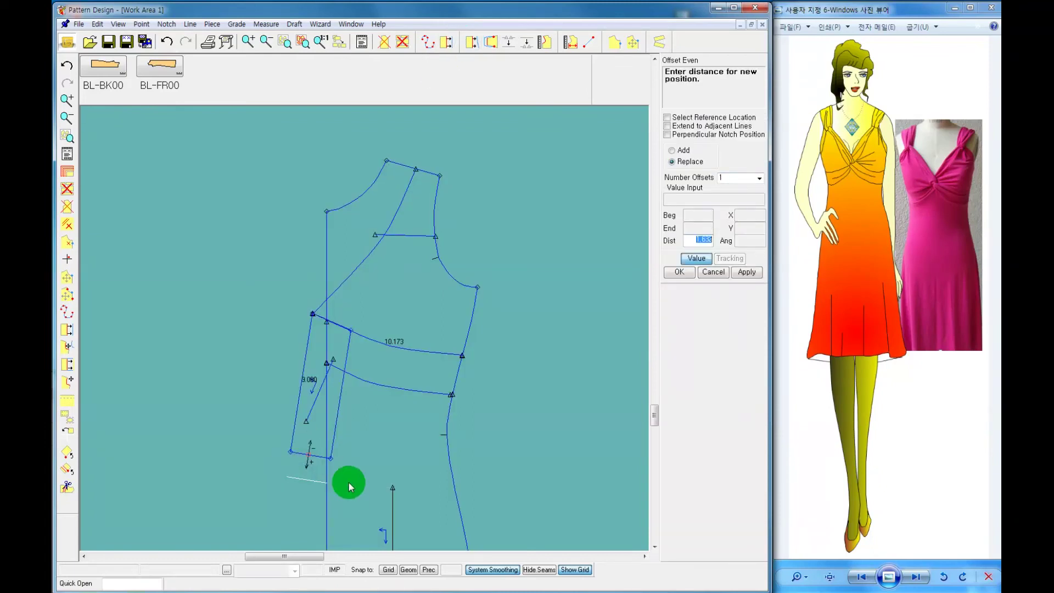
{"action": "left_click", "coordinate": [349, 482]}
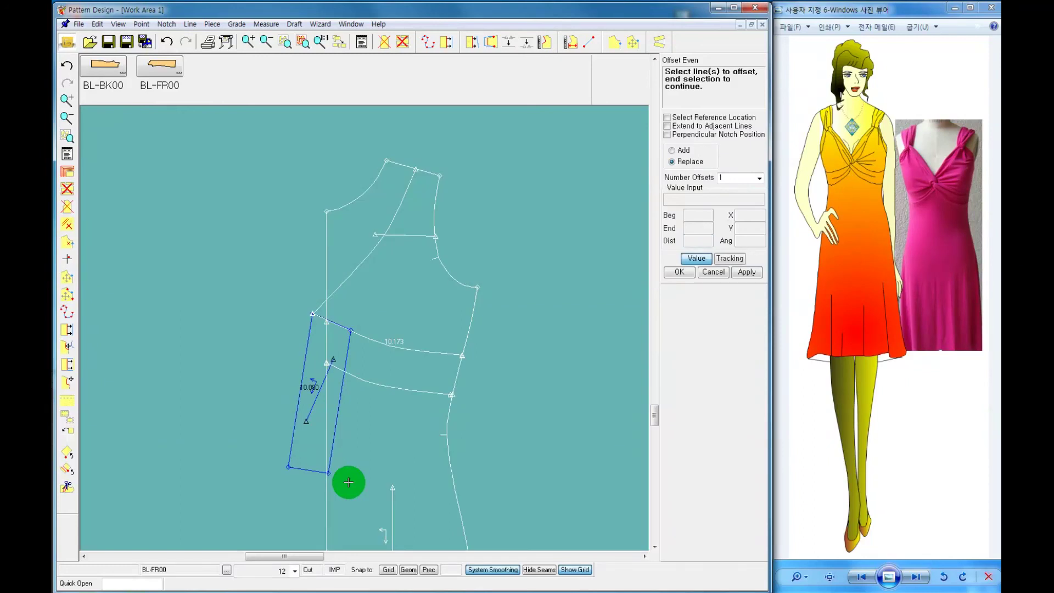
{"action": "right_click", "coordinate": [498, 207]}
{"action": "left_click", "coordinate": [499, 209]}
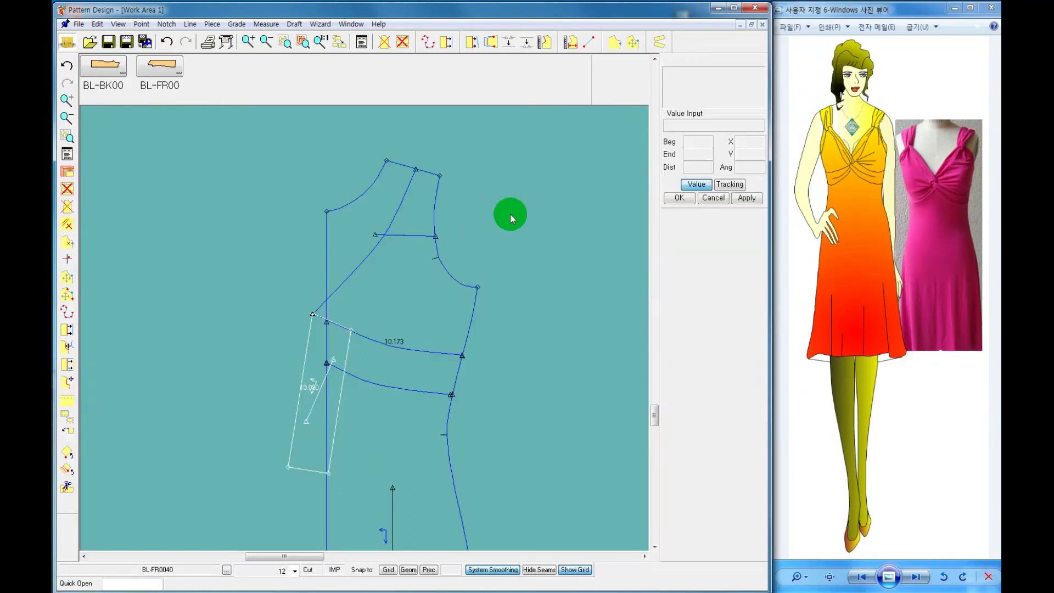
- Start a digitized line on the front piece at the shoulder point with no offset
{"action": "left_click", "coordinate": [427, 42]}
{"action": "left_click", "coordinate": [426, 174]}
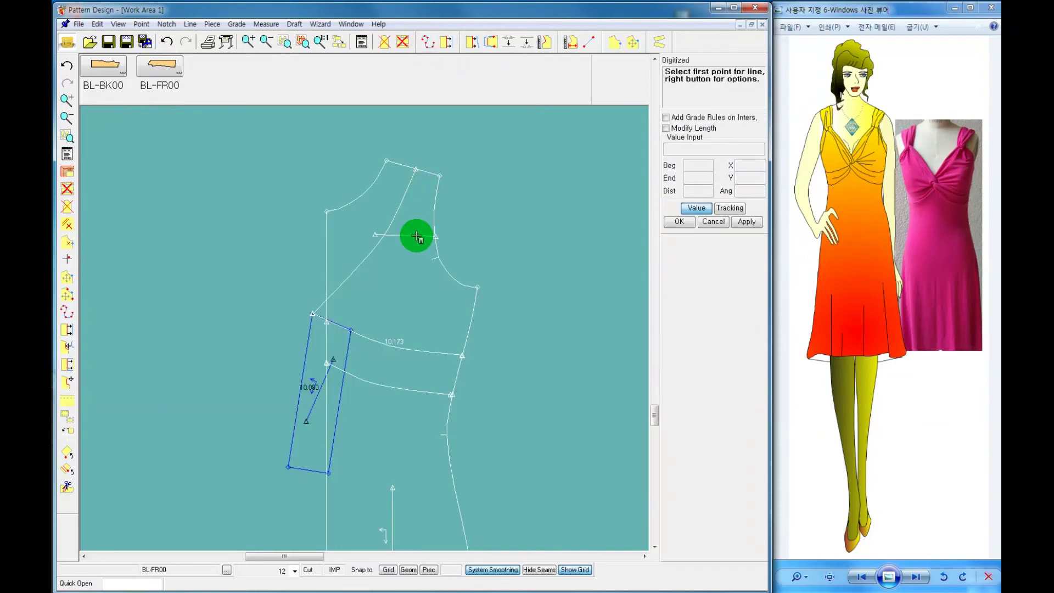
{"action": "left_click", "coordinate": [433, 236]}
{"action": "left_click", "coordinate": [437, 237]}
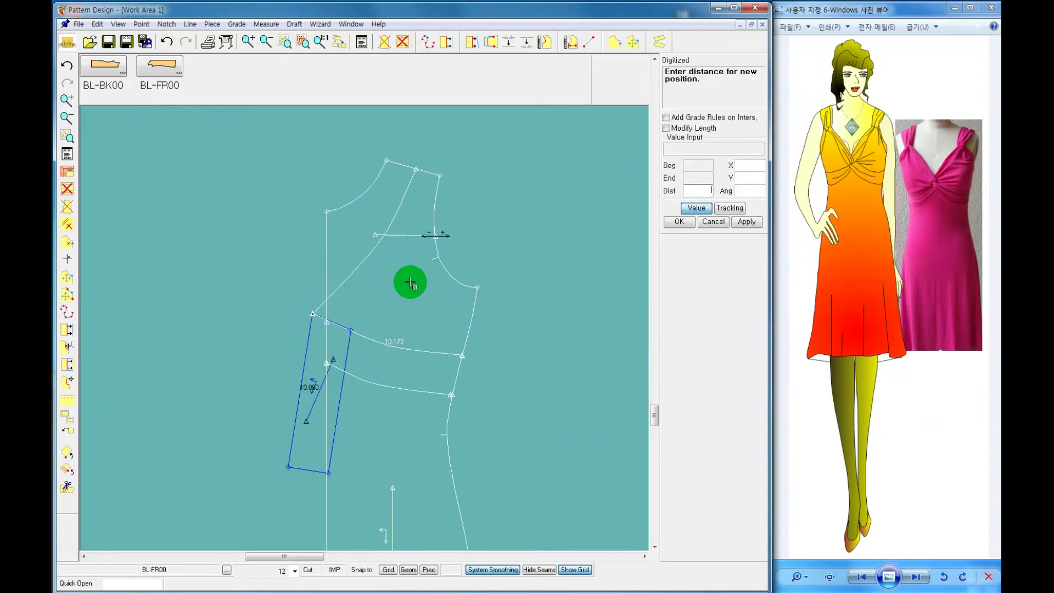
{"action": "left_click", "coordinate": [407, 299]}
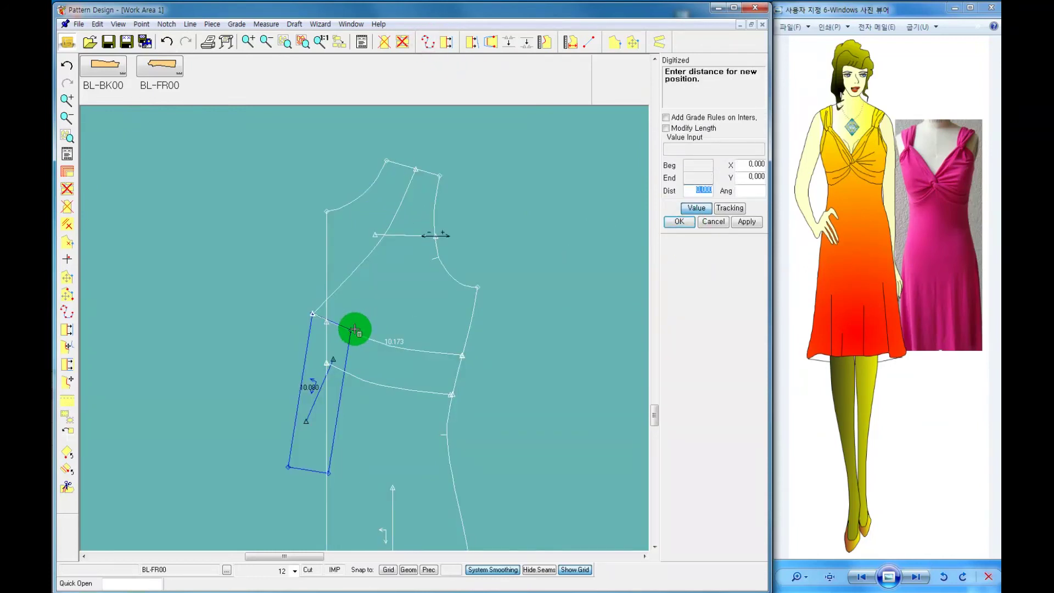
{"action": "left_click", "coordinate": [696, 209]}
- Add curve points down the bodice and end the line at the strip's bottom corner
{"action": "left_click_drag", "start_coordinate": [372, 309], "coordinate": [354, 330]}
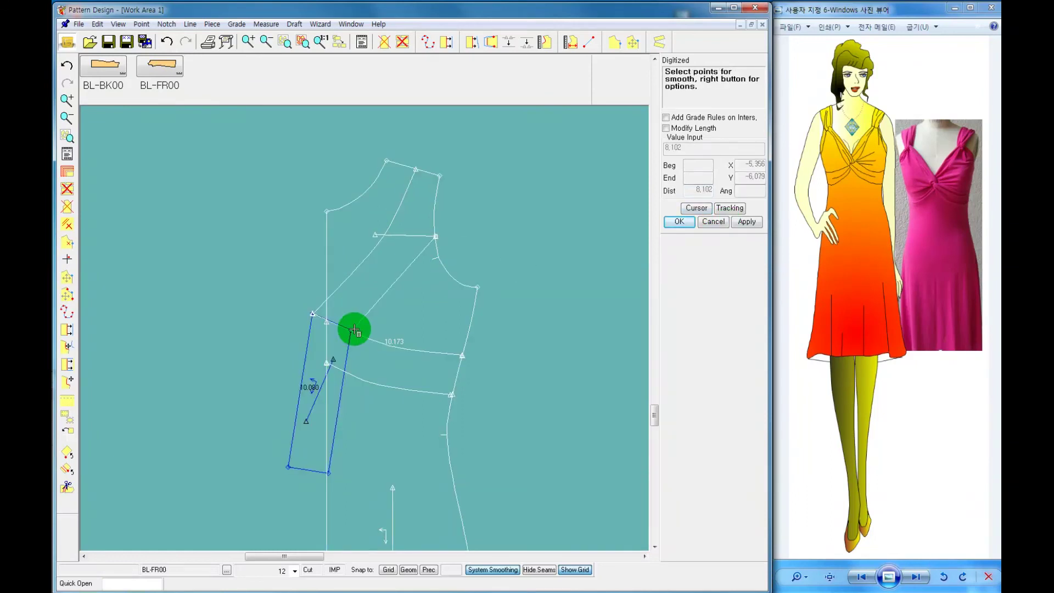
{"action": "left_click", "coordinate": [365, 322]}
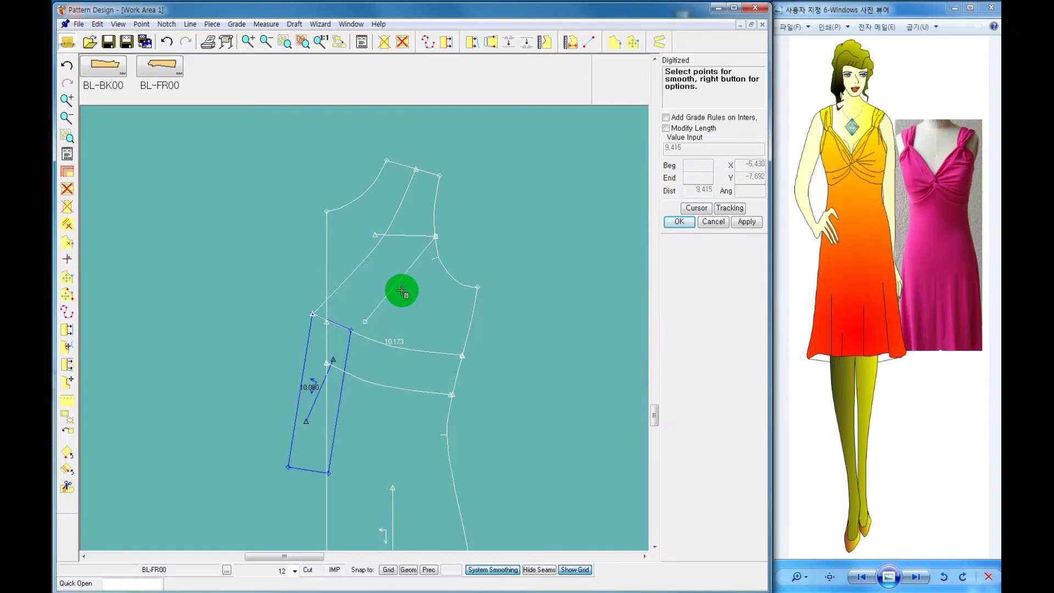
{"action": "left_click", "coordinate": [407, 283]}
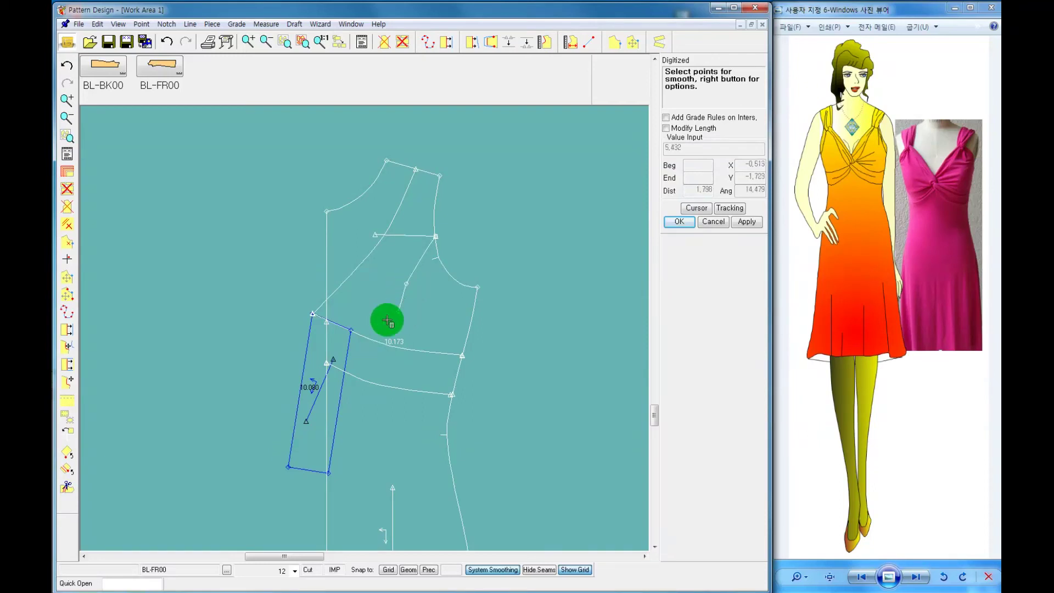
{"action": "left_click", "coordinate": [359, 334]}
{"action": "left_click", "coordinate": [358, 357]}
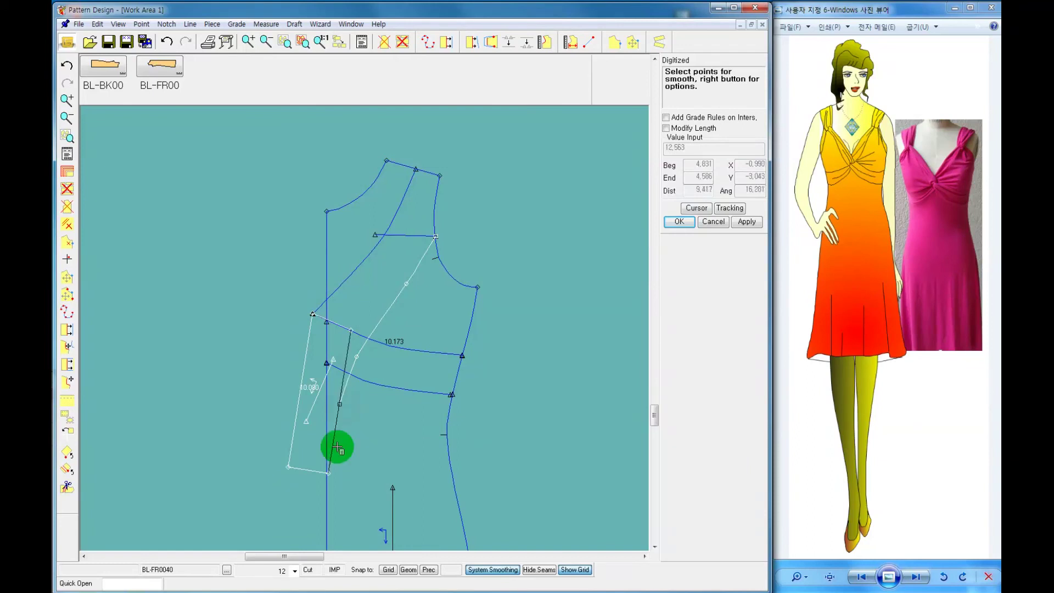
{"action": "left_click", "coordinate": [327, 472]}
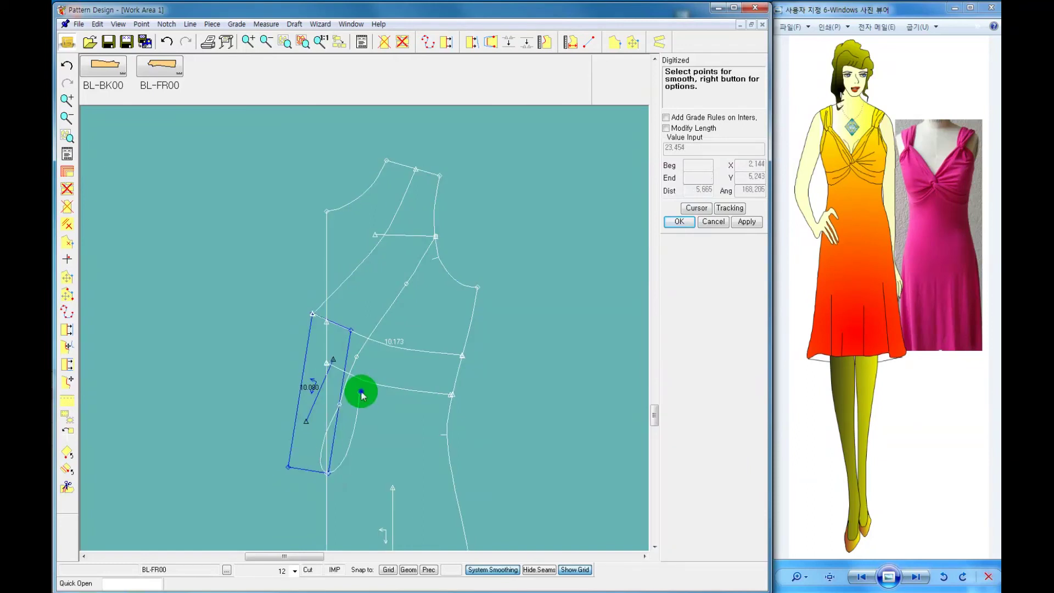
{"action": "right_click", "coordinate": [360, 403]}
{"action": "left_click", "coordinate": [344, 65]}
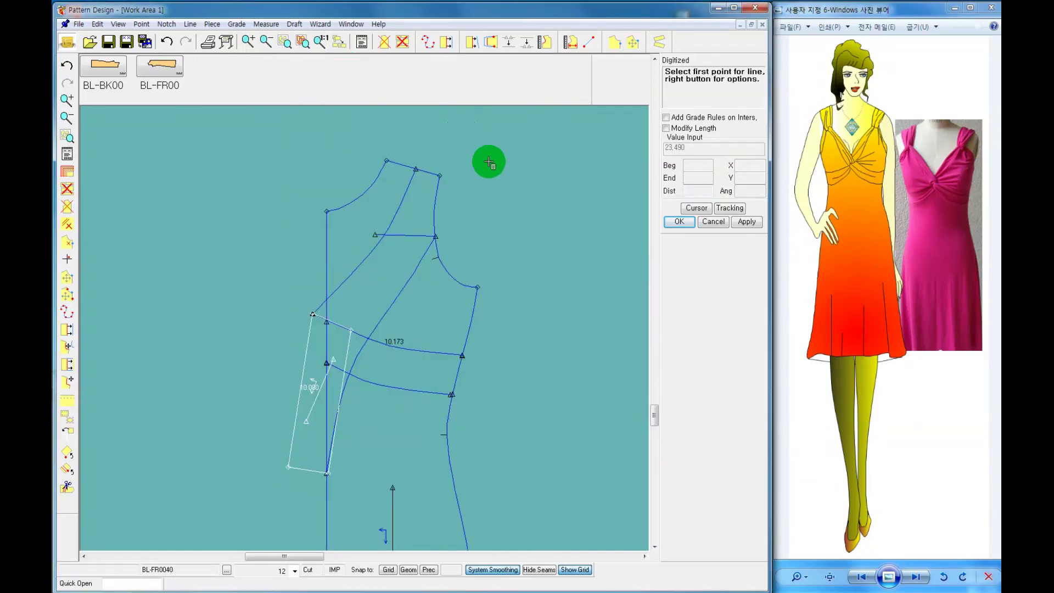
{"action": "left_click", "coordinate": [635, 46]}
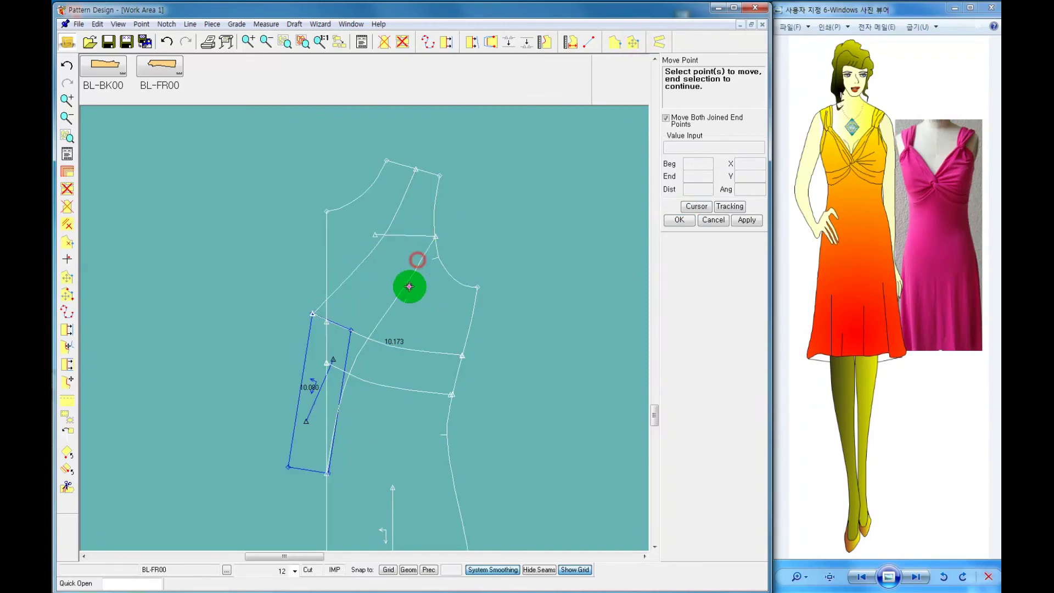
- Move an upper and a lower point on the new front line so it curves smoothly into the strip
{"action": "right_click", "coordinate": [416, 301]}
{"action": "left_click", "coordinate": [413, 289]}
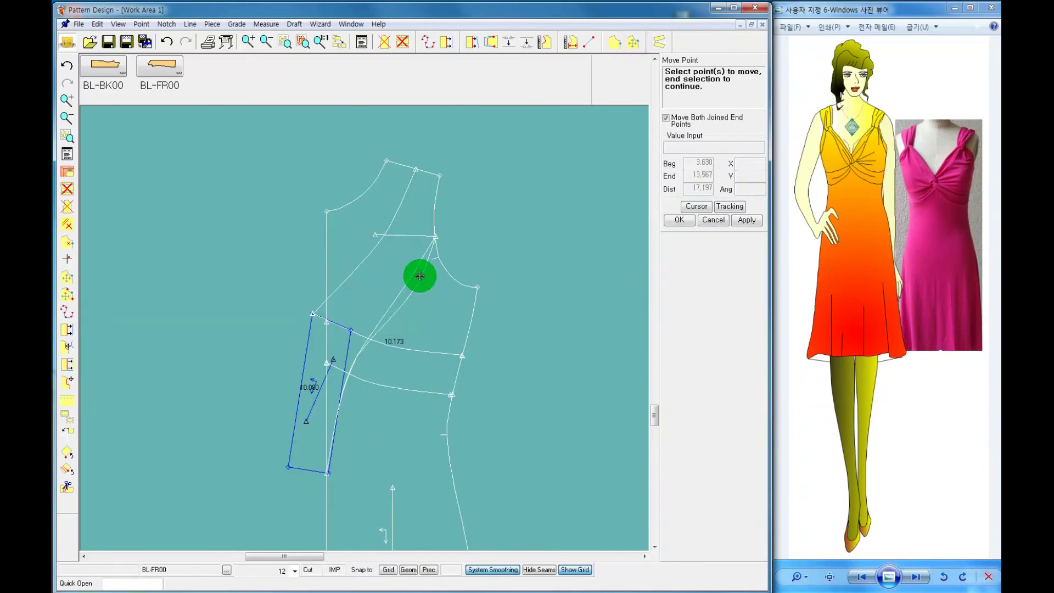
{"action": "left_click", "coordinate": [421, 273]}
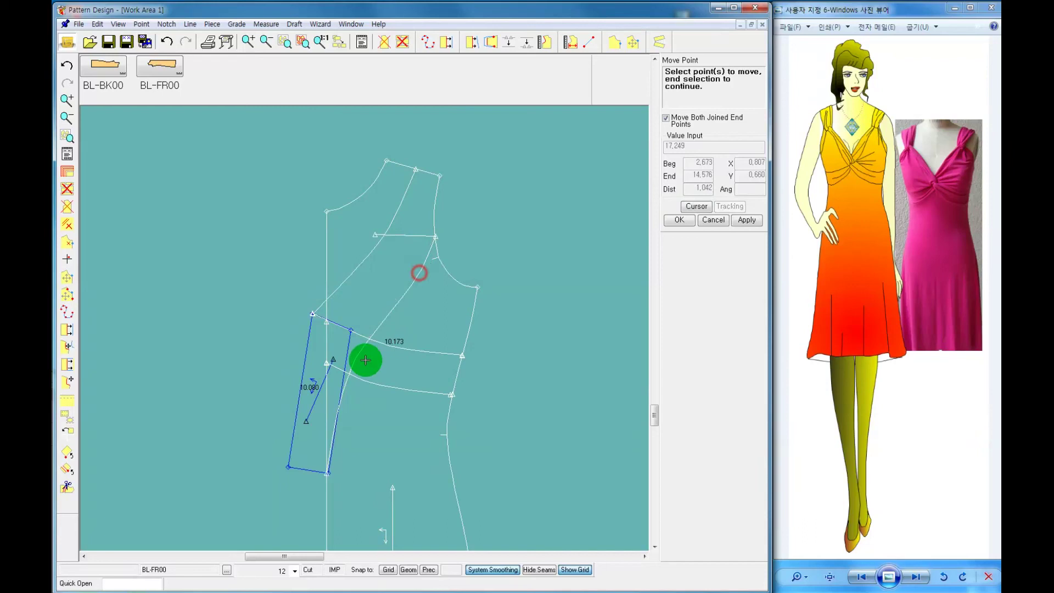
{"action": "right_click", "coordinate": [346, 421]}
{"action": "left_click", "coordinate": [343, 409]}
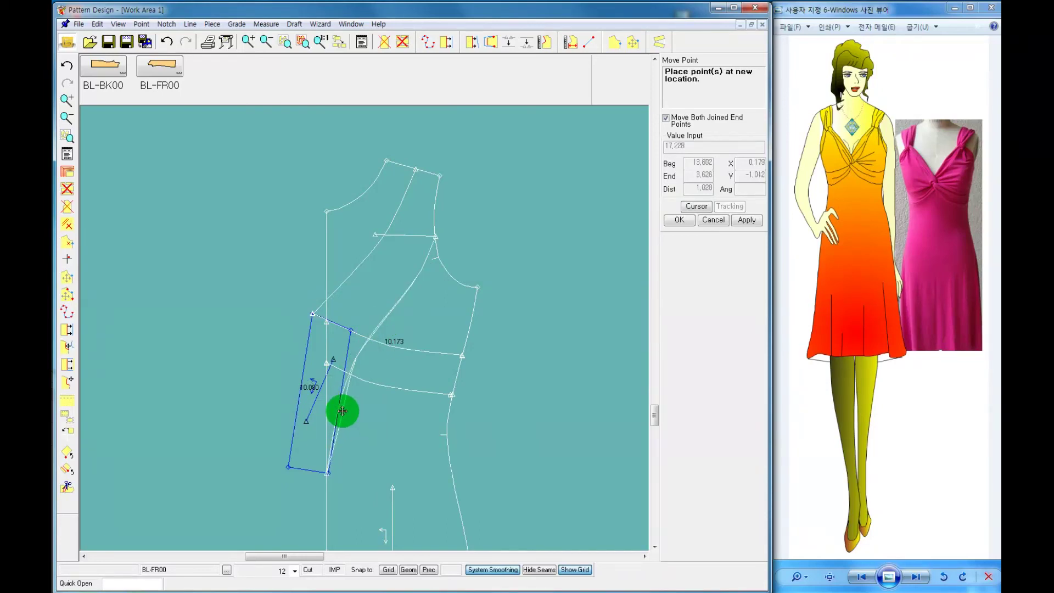
{"action": "left_click", "coordinate": [346, 410]}
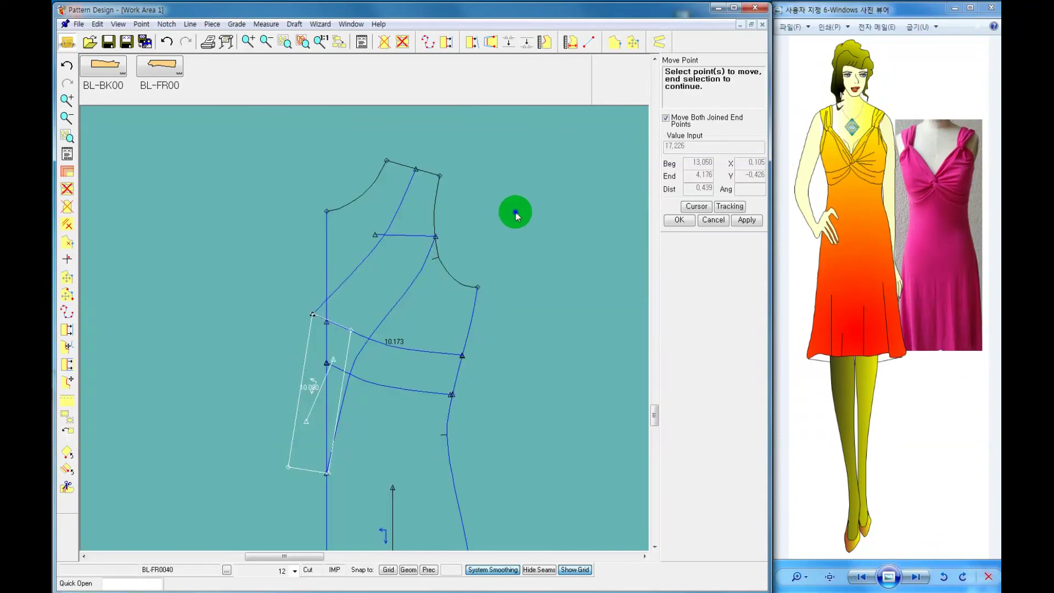
{"action": "right_click", "coordinate": [521, 212]}
{"action": "left_click", "coordinate": [525, 214]}
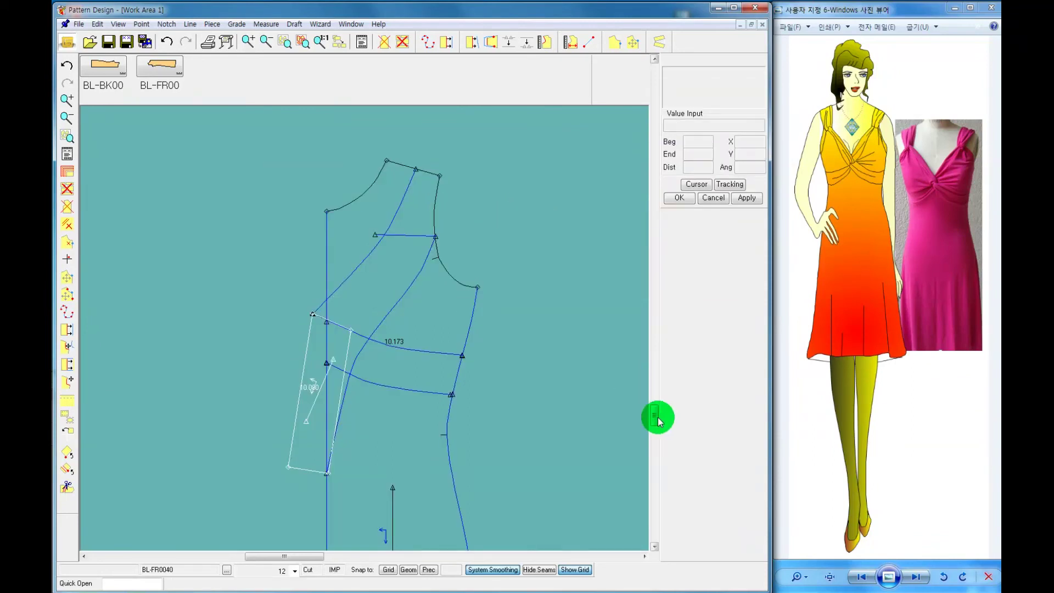
{"action": "scroll", "coordinate": [657, 416], "scroll_direction": "up", "scroll_amount": 1}
{"action": "scroll", "coordinate": [659, 416], "scroll_direction": "up", "scroll_amount": 2}
{"action": "left_click_drag", "start_coordinate": [658, 416], "coordinate": [659, 420]}
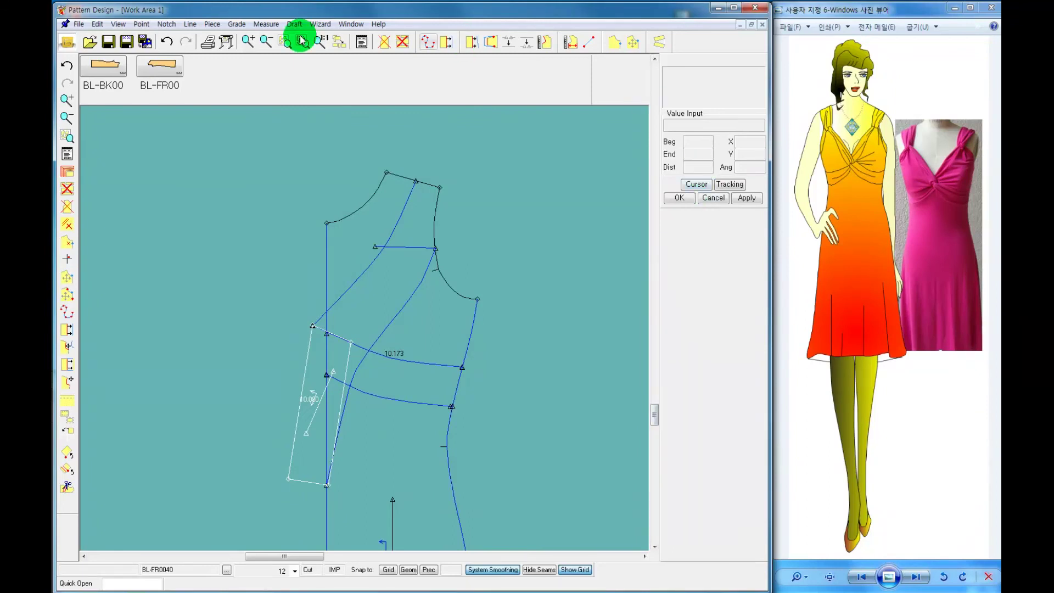
- Digitize a second curve on the front bodice from the shoulder cross line to centre front
{"action": "left_click", "coordinate": [212, 24]}
{"action": "mouse_move", "coordinate": [239, 38]}
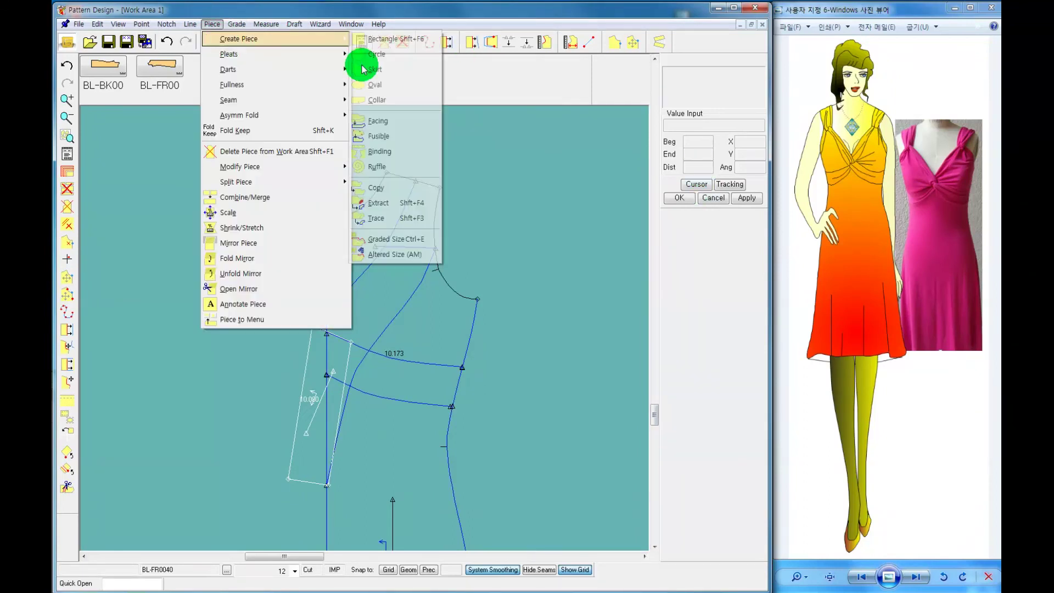
{"action": "left_click", "coordinate": [367, 218]}
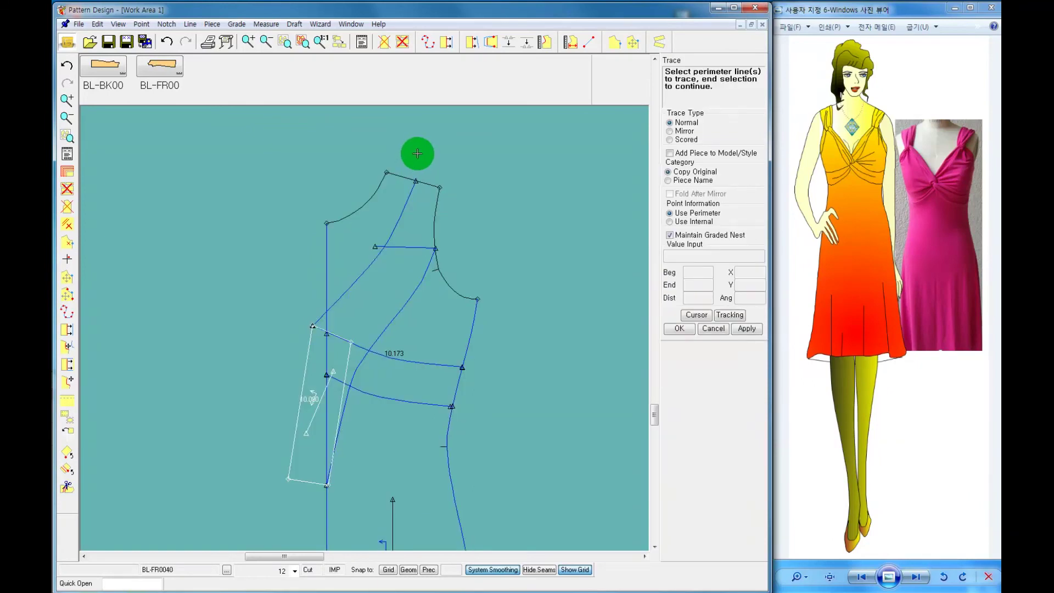
{"action": "left_click", "coordinate": [421, 43]}
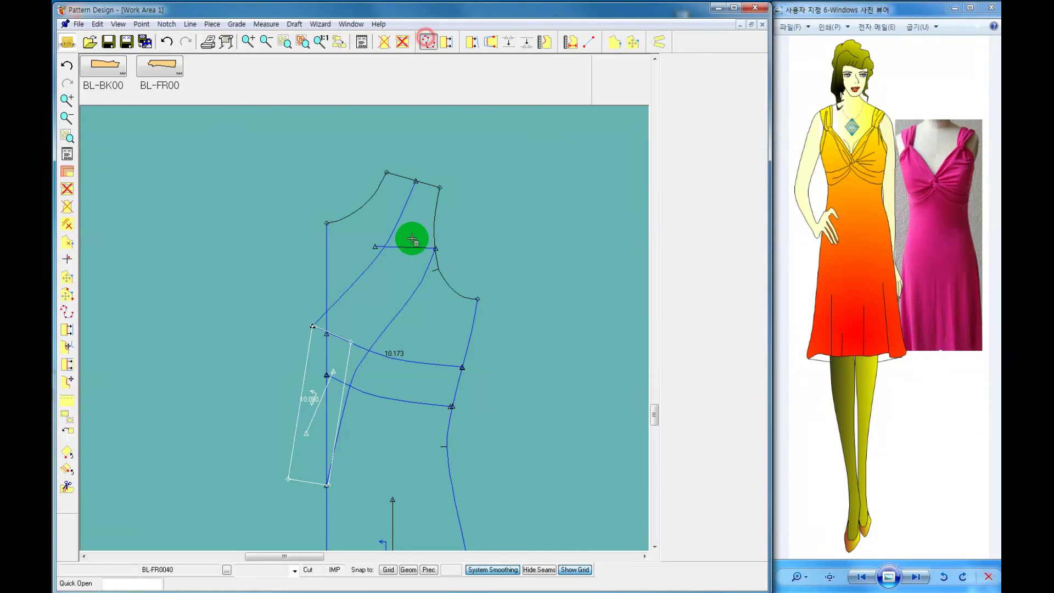
{"action": "left_click", "coordinate": [389, 263]}
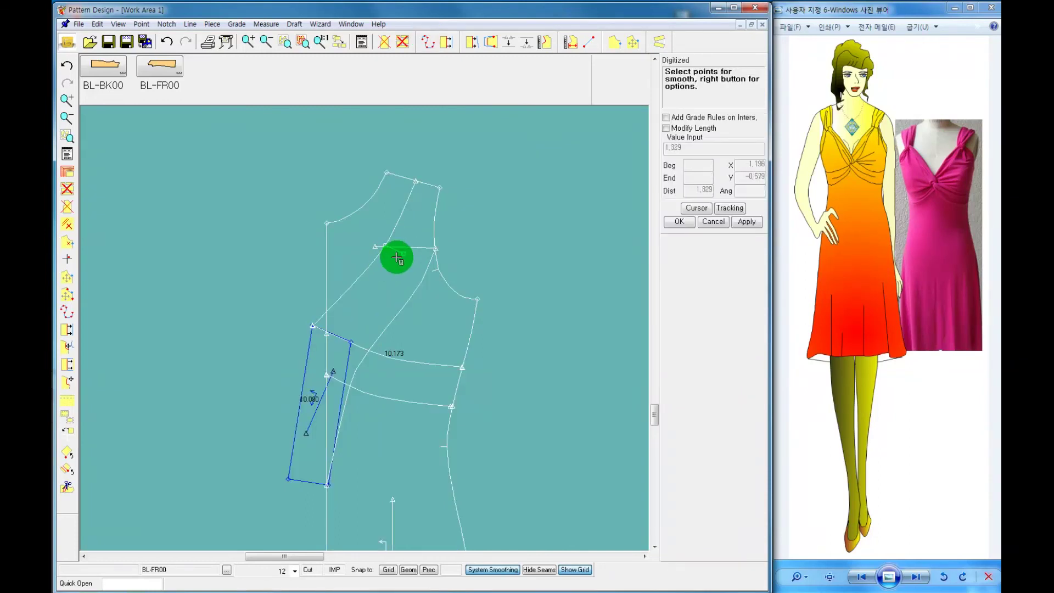
{"action": "left_click", "coordinate": [385, 270]}
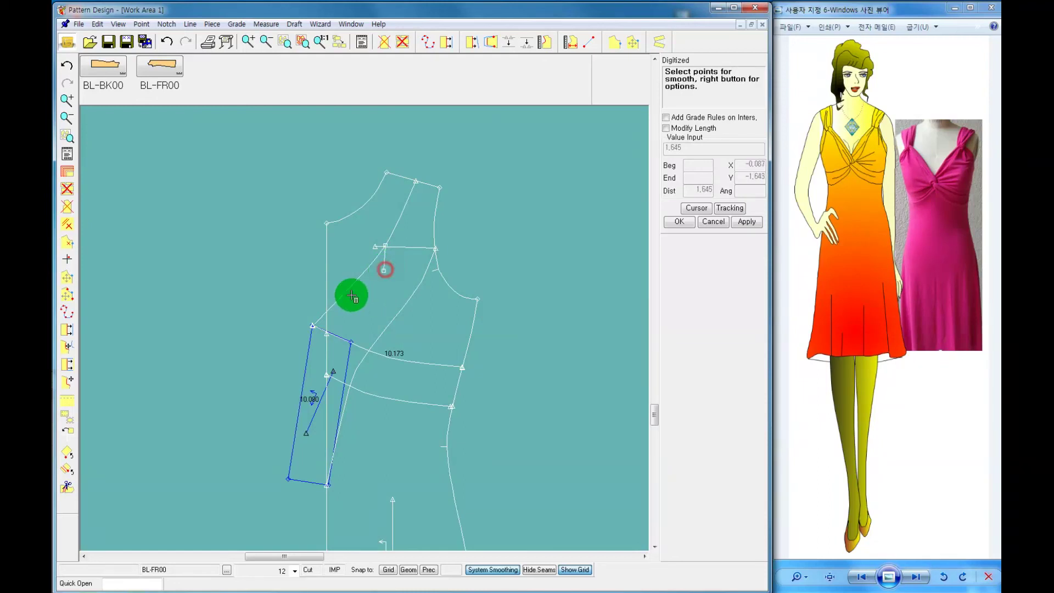
{"action": "left_click", "coordinate": [314, 325]}
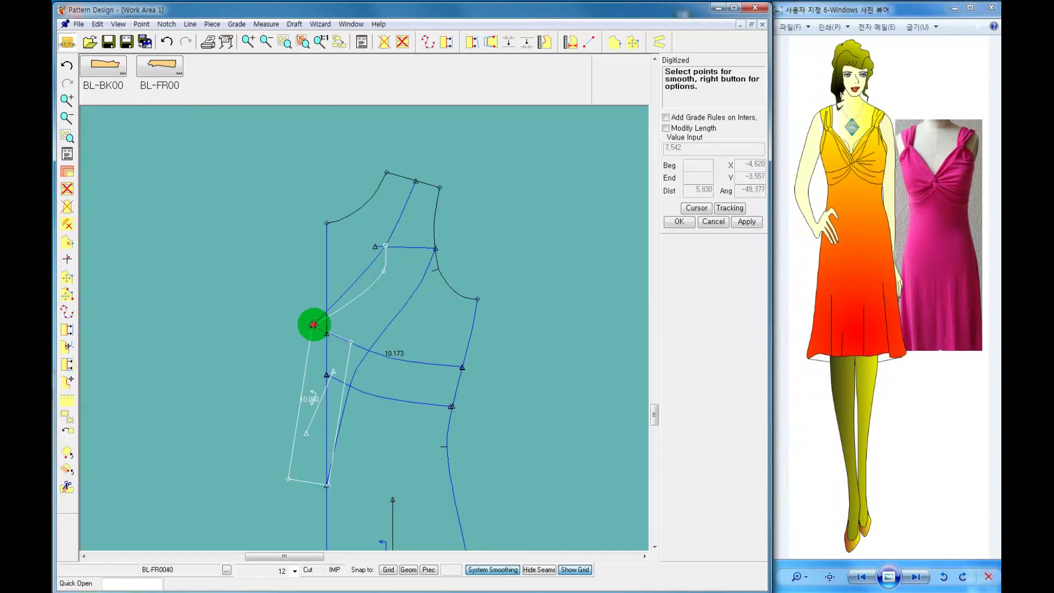
{"action": "right_click", "coordinate": [509, 188]}
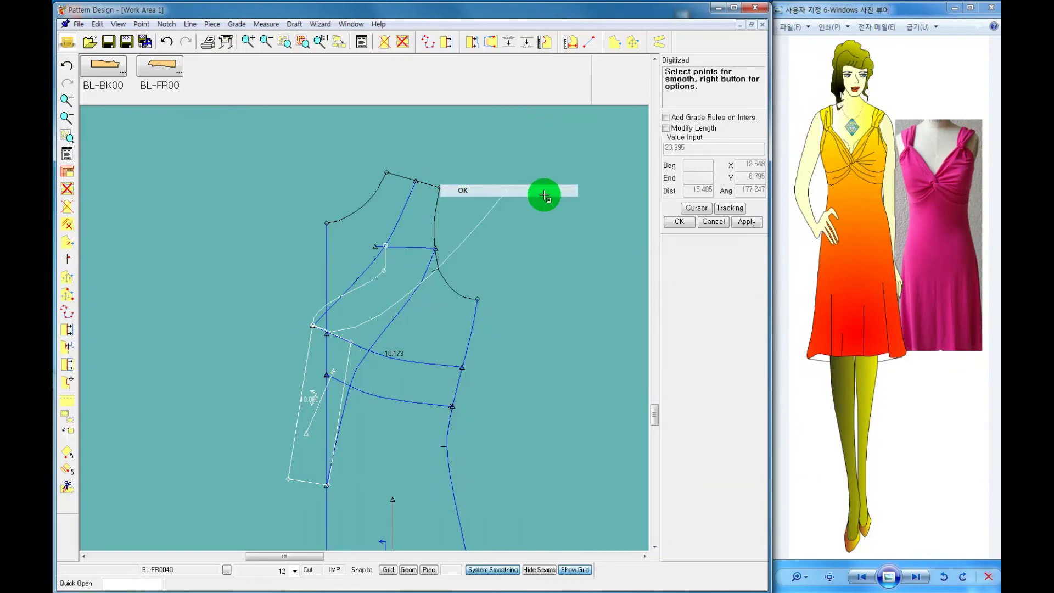
{"action": "left_click", "coordinate": [547, 196]}
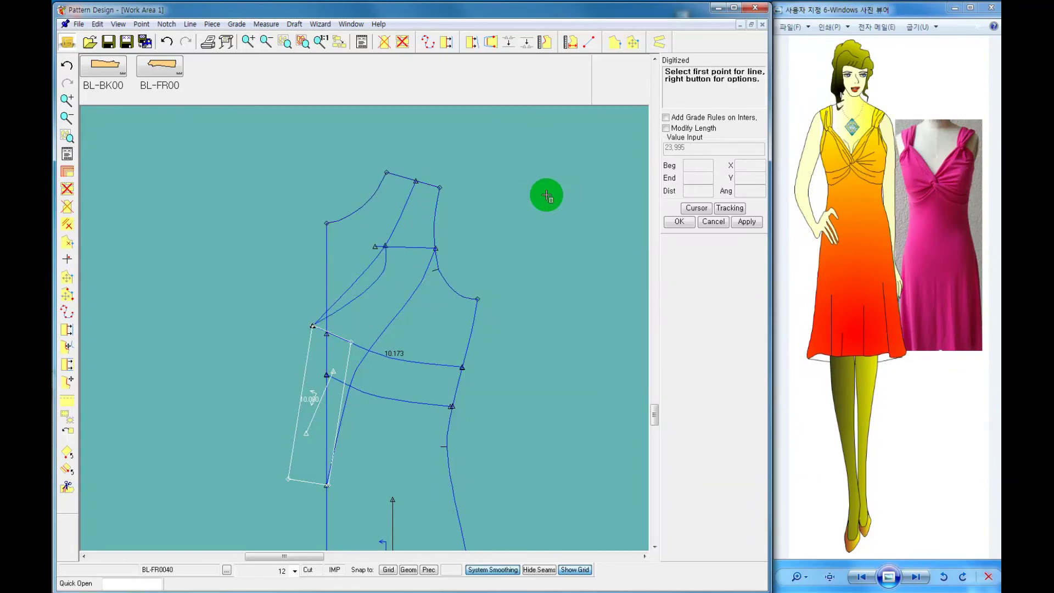
- Trace a piece from the twist section's top line, diagonal curve, bottom line and side line
{"action": "left_click", "coordinate": [214, 24]}
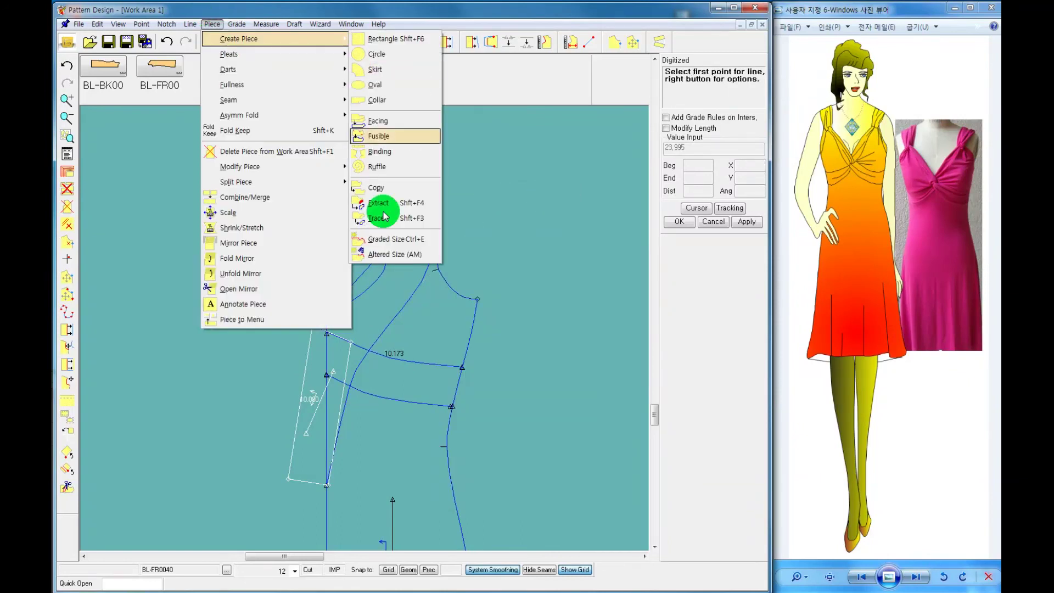
{"action": "left_click", "coordinate": [410, 230]}
{"action": "left_click", "coordinate": [414, 247]}
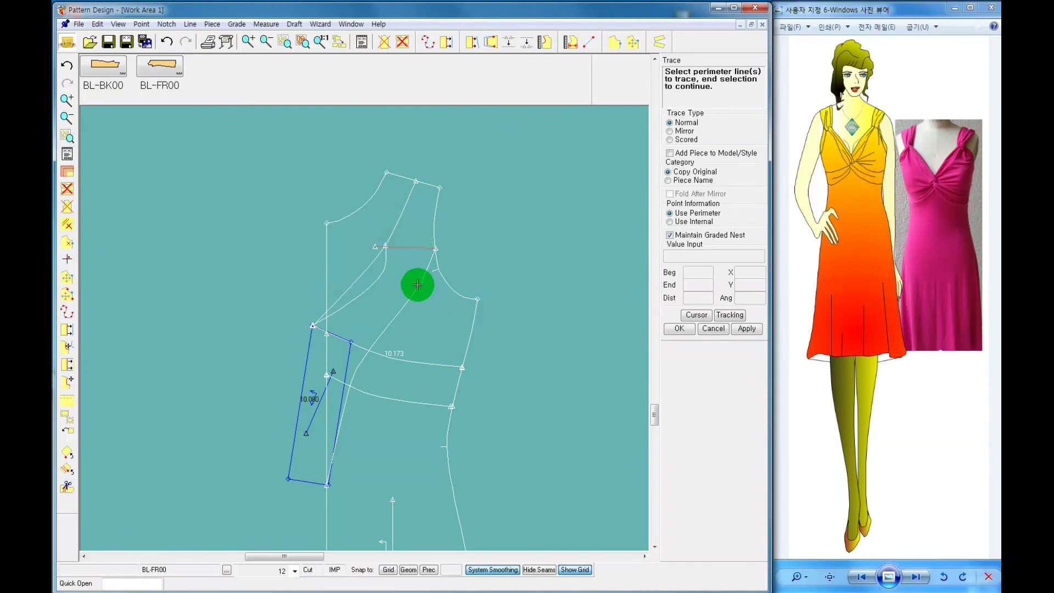
{"action": "left_click", "coordinate": [418, 284]}
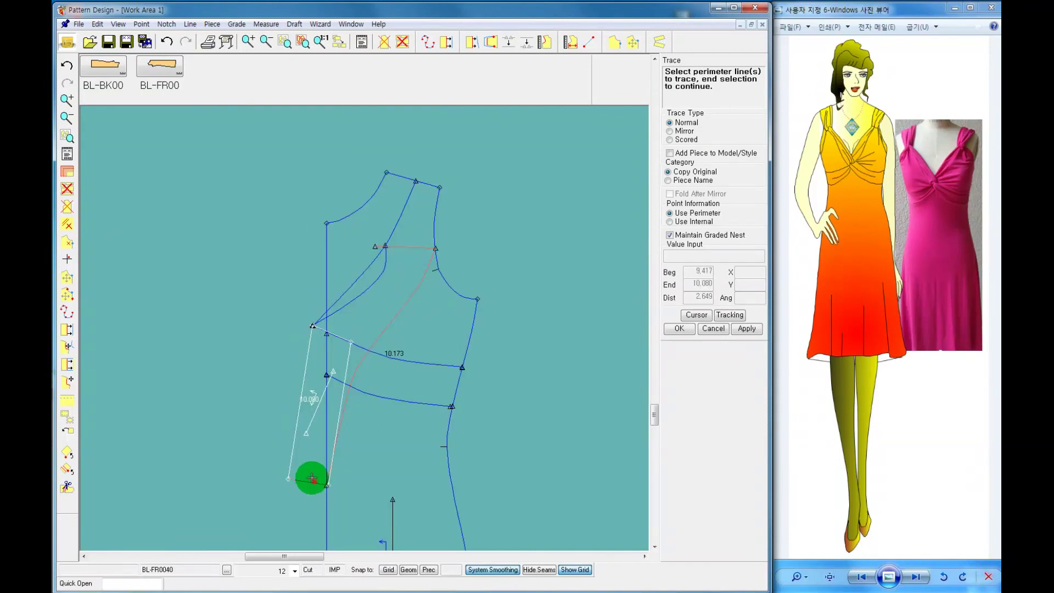
{"action": "left_click", "coordinate": [312, 478]}
{"action": "left_click", "coordinate": [304, 373]}
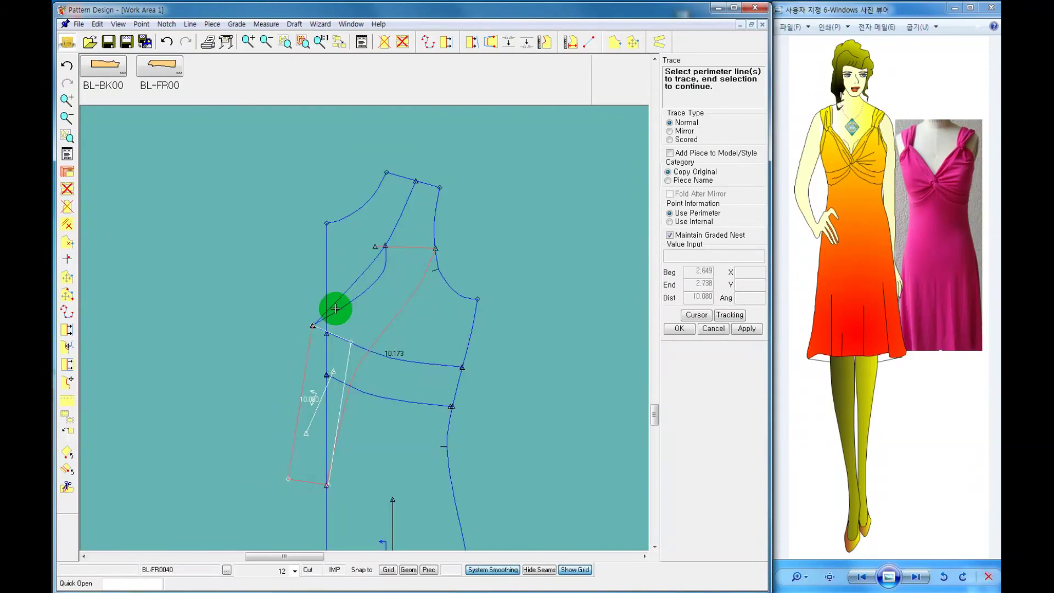
{"action": "right_click", "coordinate": [379, 306]}
{"action": "left_click", "coordinate": [378, 305]}
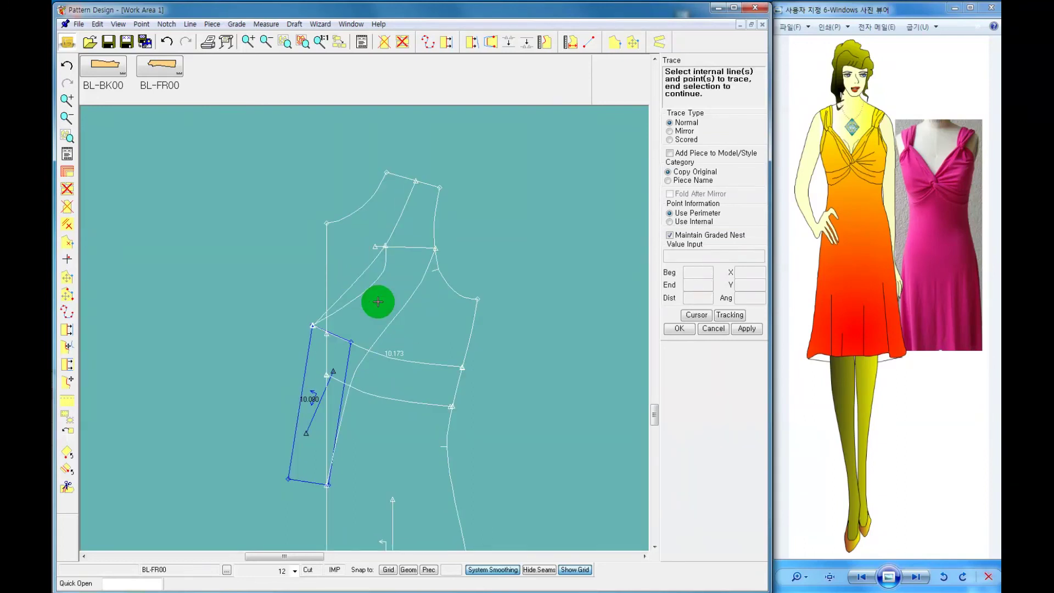
{"action": "right_click", "coordinate": [378, 302]}
{"action": "left_click", "coordinate": [379, 306]}
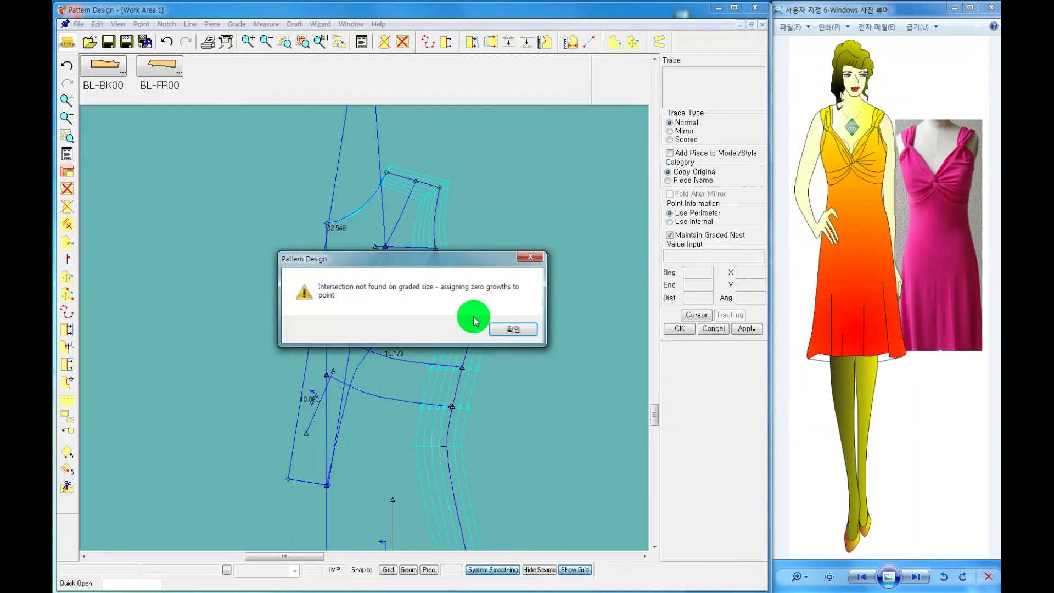
- Dismiss the zero-growth warning, place the traced piece and name it BL-FR0041
{"action": "left_click", "coordinate": [506, 333]}
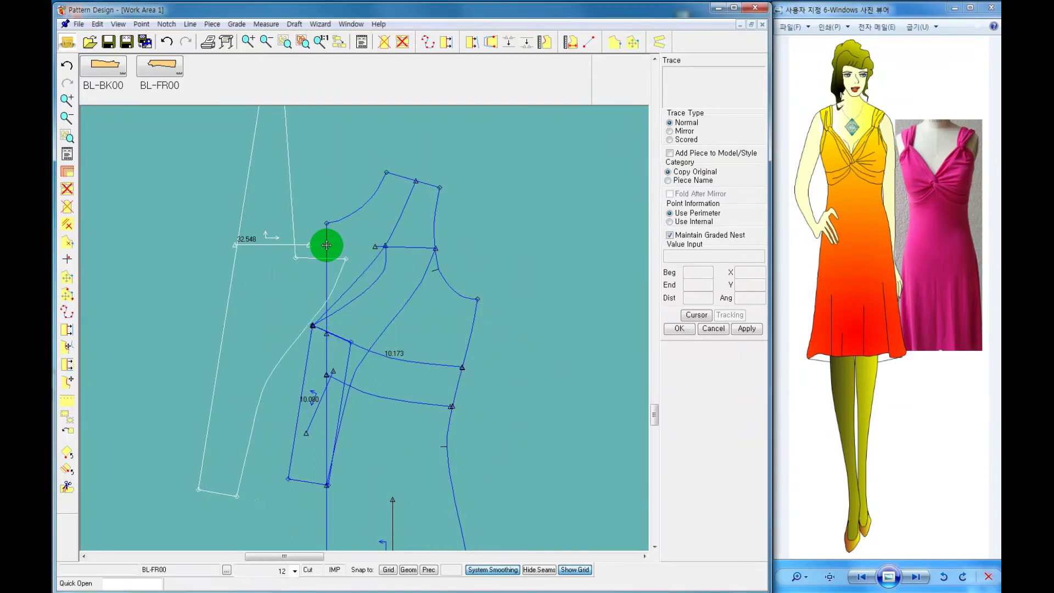
{"action": "left_click", "coordinate": [361, 233]}
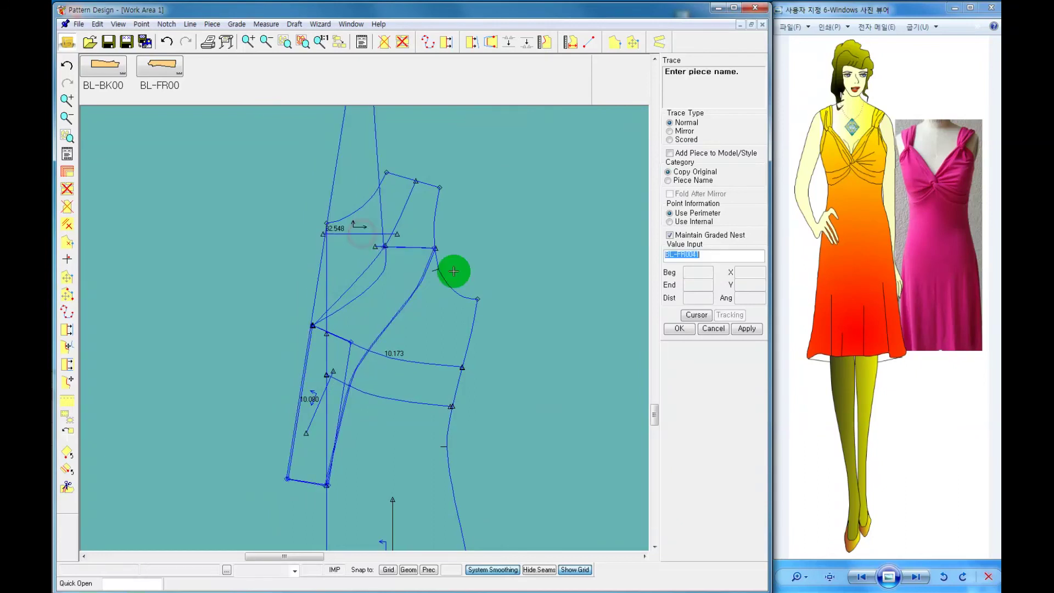
{"action": "left_click", "coordinate": [680, 329]}
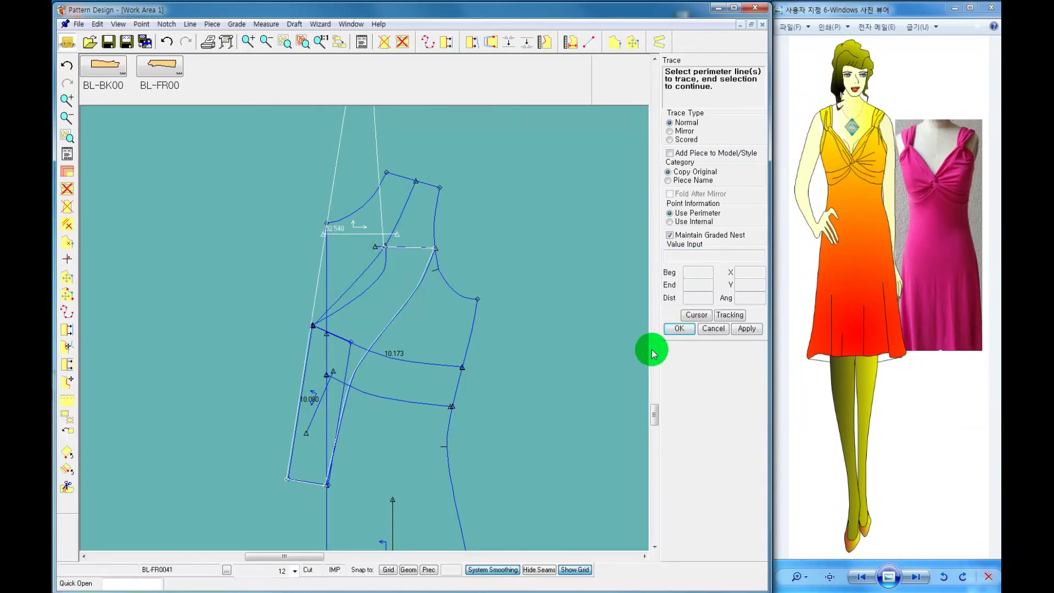
{"action": "mouse_move", "coordinate": [658, 409]}
{"action": "left_mouse_down"}
{"action": "mouse_move", "coordinate": [658, 396]}
{"action": "mouse_move", "coordinate": [657, 407]}
{"action": "left_mouse_up"}
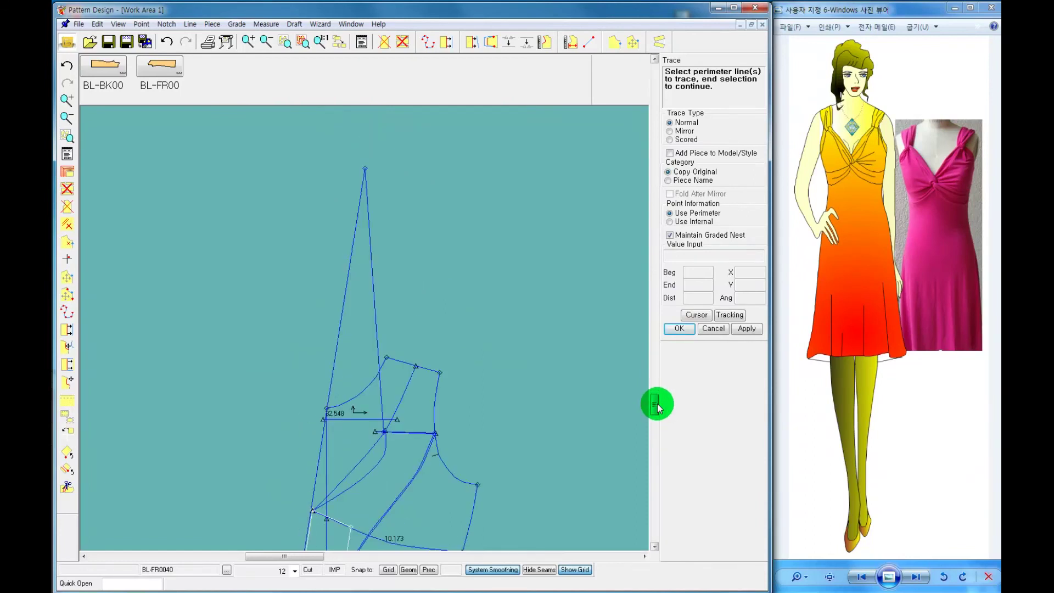
- Move the traced piece's tall dart tip down to the centre front point
{"action": "left_click", "coordinate": [632, 42]}
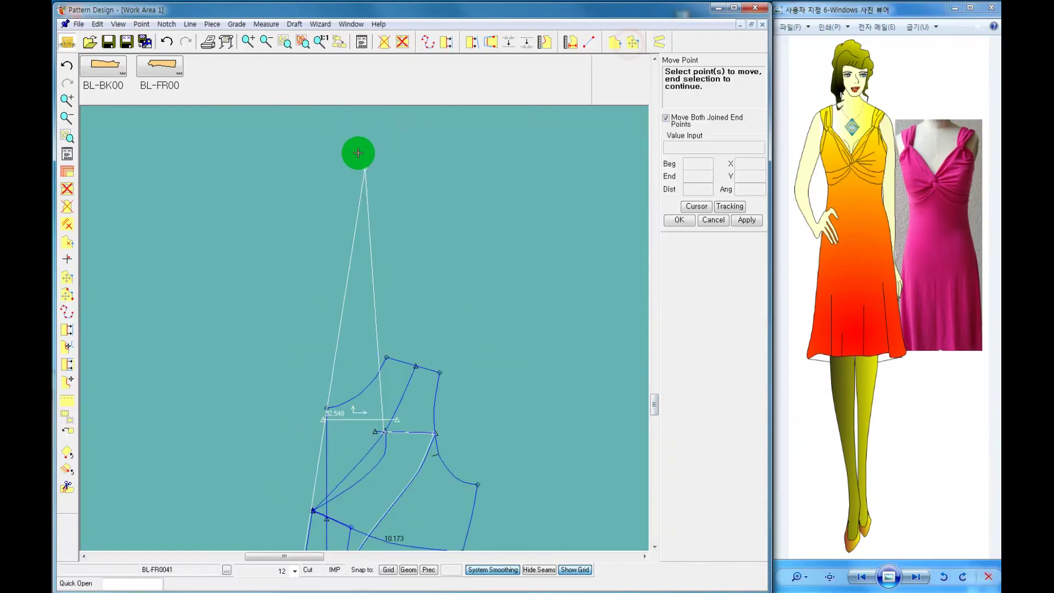
{"action": "left_click", "coordinate": [366, 167]}
{"action": "right_click", "coordinate": [365, 168]}
{"action": "left_click", "coordinate": [384, 181]}
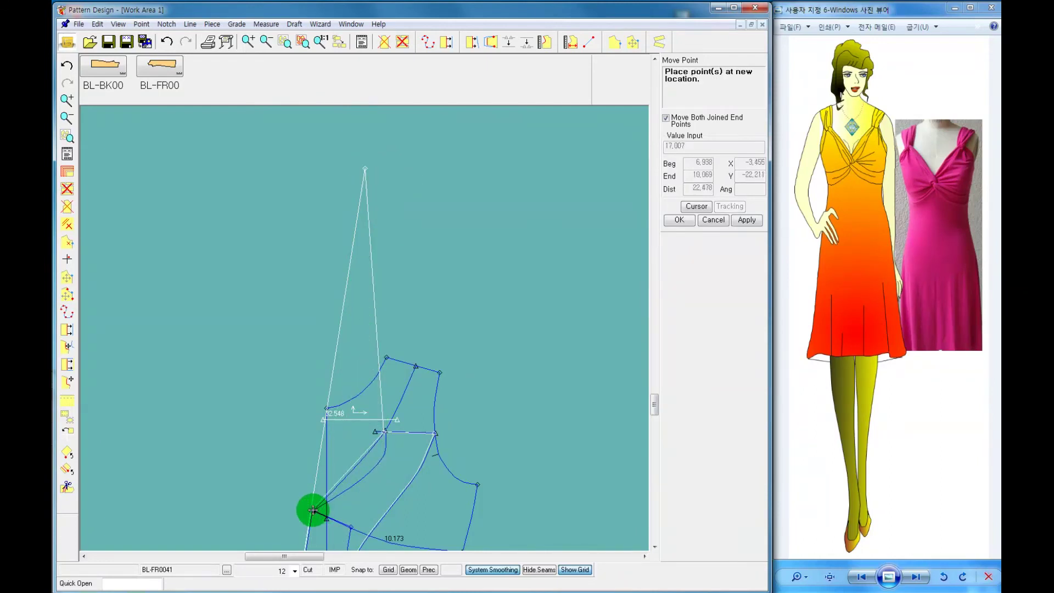
{"action": "left_click", "coordinate": [313, 511]}
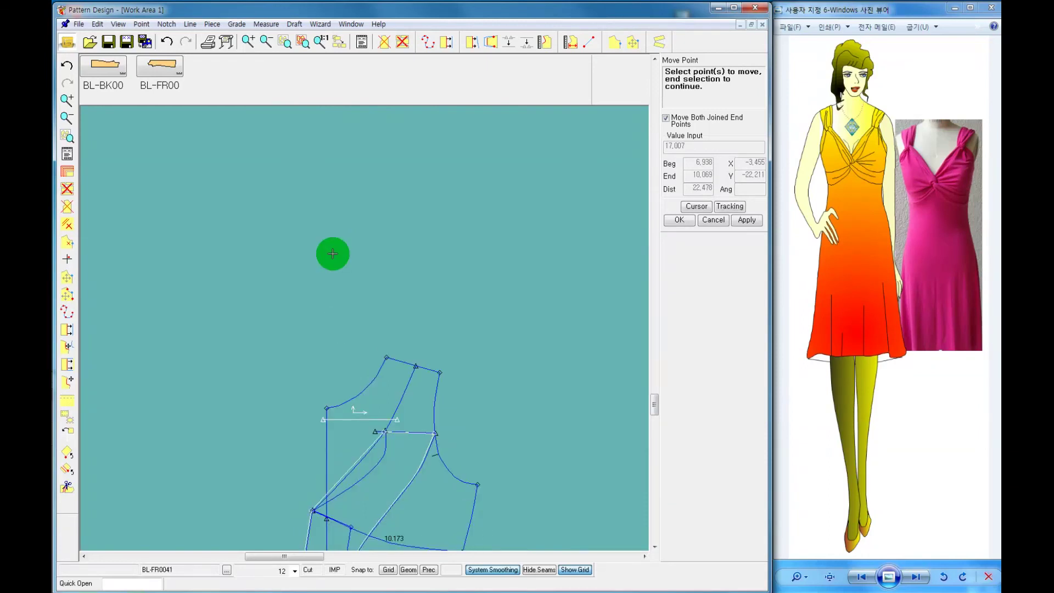
- Adjust a curve point to reshape the diagonal curve and move the traced piece above the draft
{"action": "left_click", "coordinate": [147, 26]}
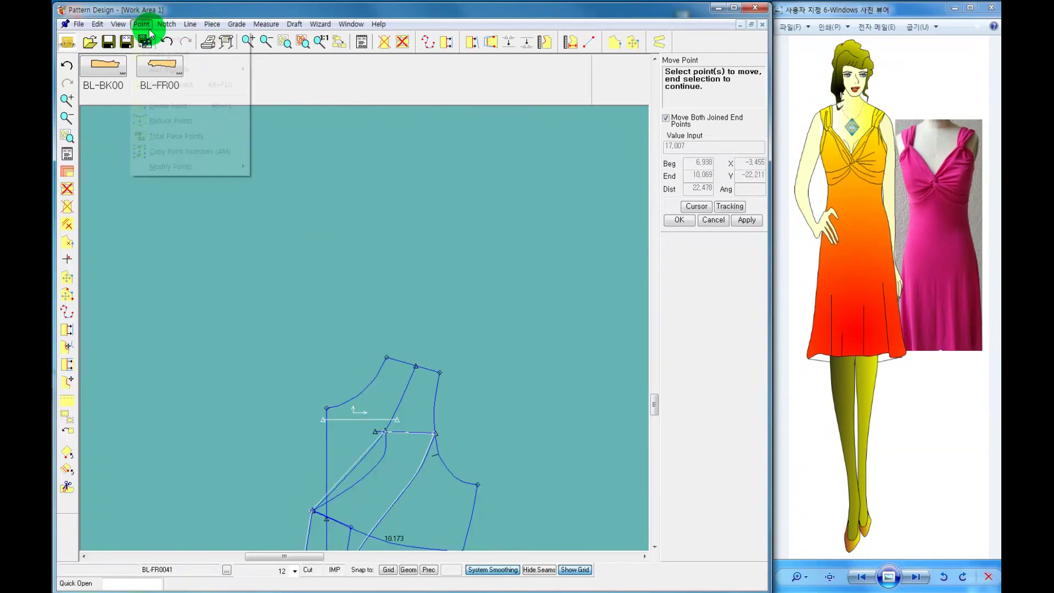
{"action": "left_click", "coordinate": [147, 33]}
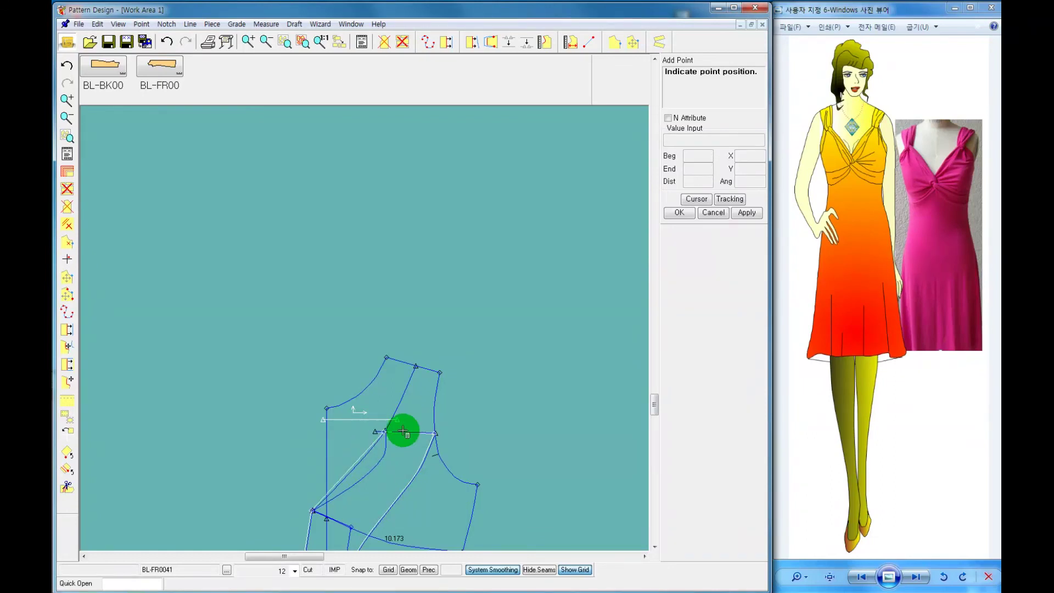
{"action": "left_click", "coordinate": [633, 42]}
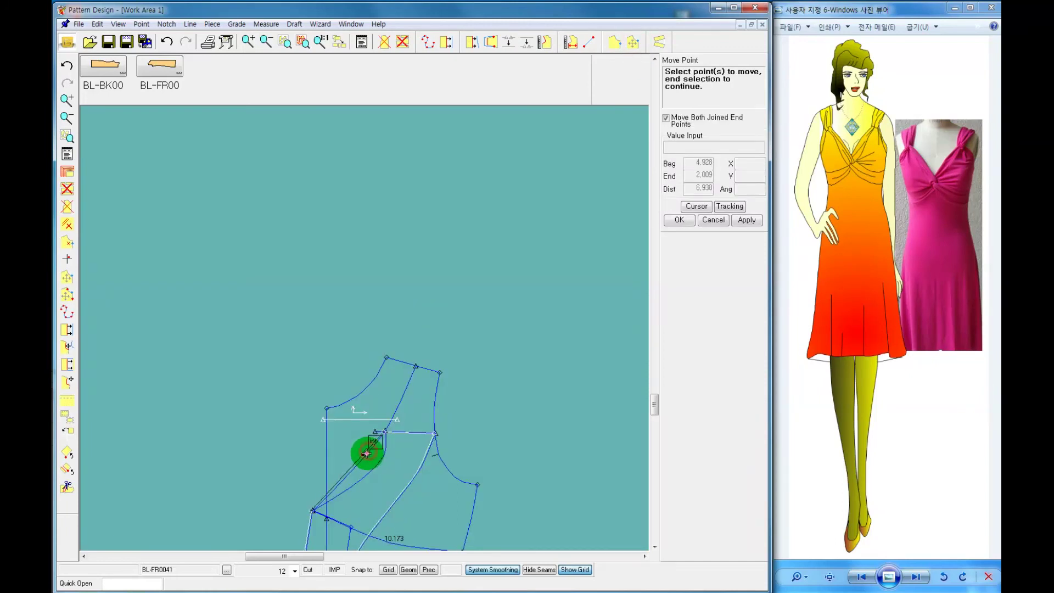
{"action": "right_click", "coordinate": [372, 463]}
{"action": "left_click", "coordinate": [387, 464]}
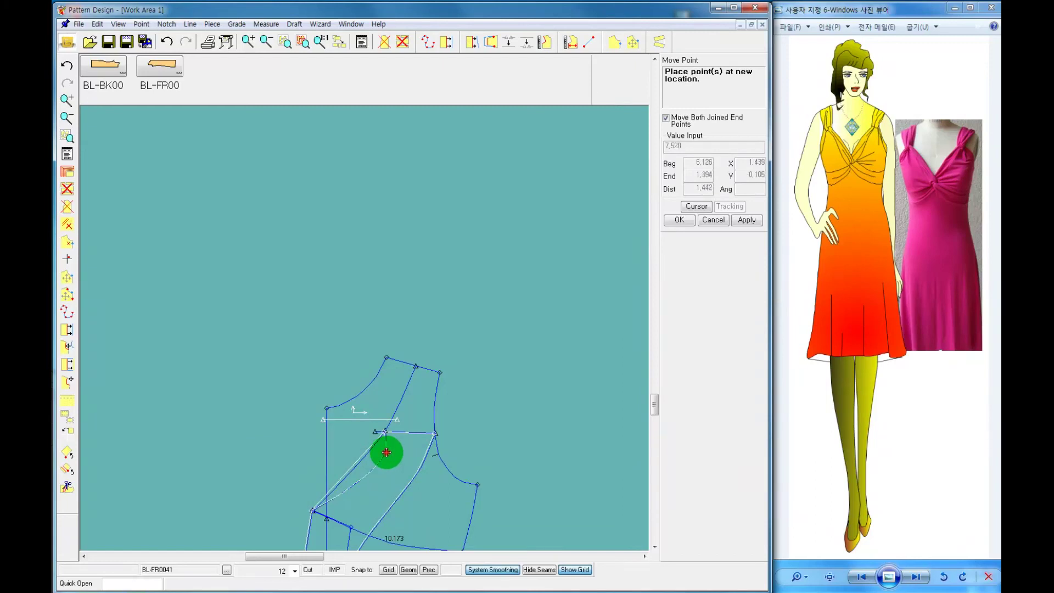
{"action": "left_click", "coordinate": [387, 453]}
{"action": "right_click", "coordinate": [502, 346]}
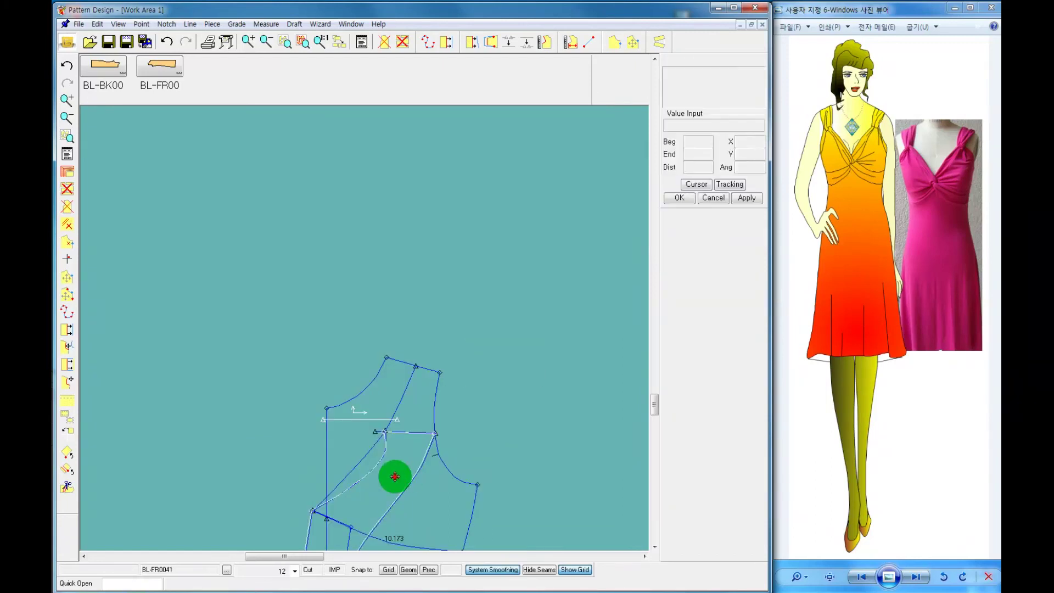
{"action": "left_click_drag", "start_coordinate": [395, 476], "coordinate": [402, 239]}
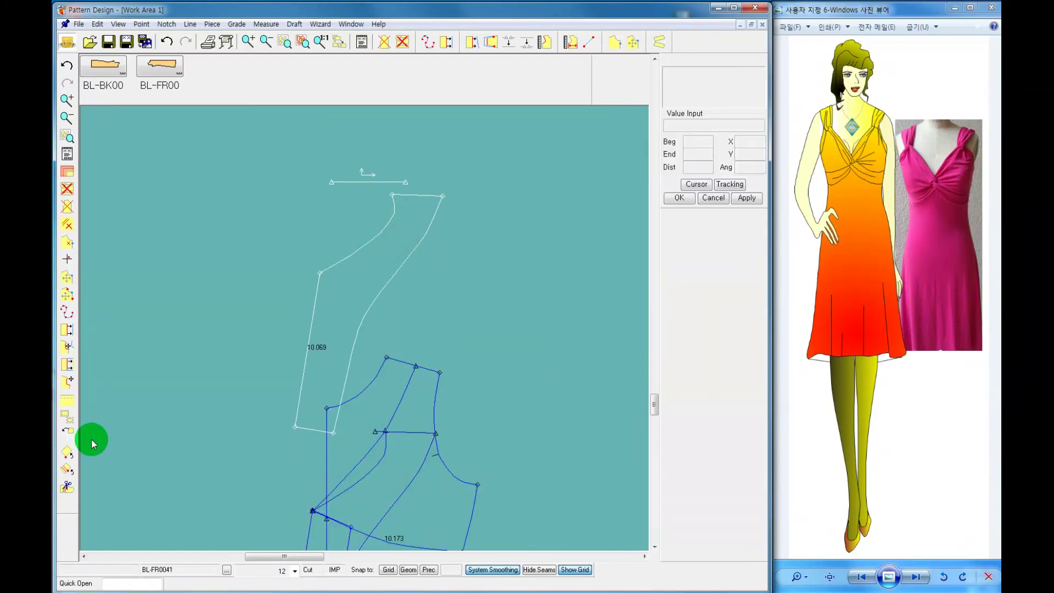
- Flip the traced piece across the horizontal line and set its new position
{"action": "left_click", "coordinate": [67, 434]}
{"action": "left_click", "coordinate": [352, 183]}
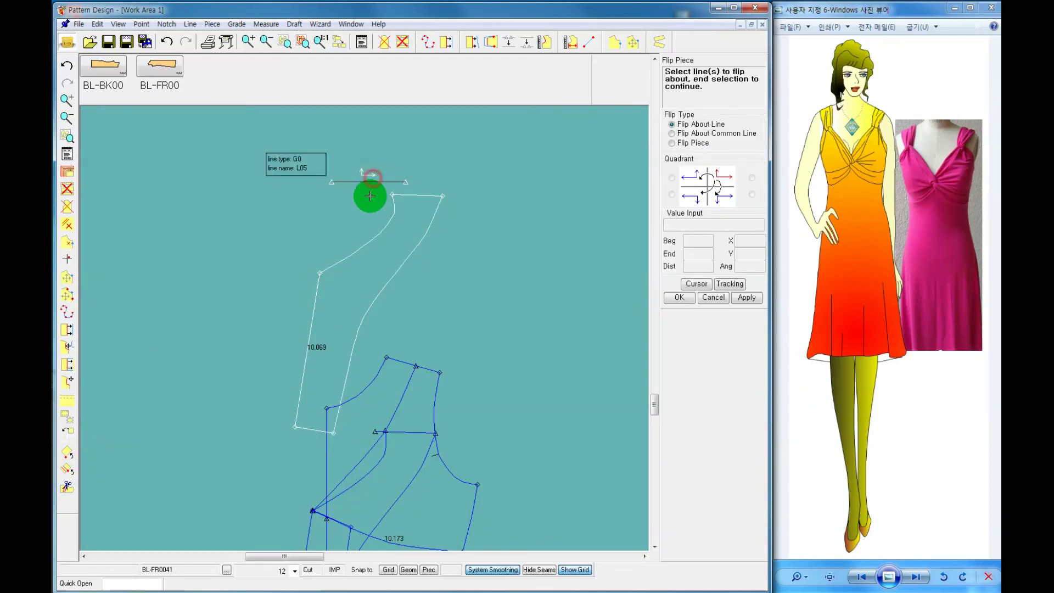
{"action": "right_click", "coordinate": [370, 196]}
{"action": "right_click", "coordinate": [493, 261]}
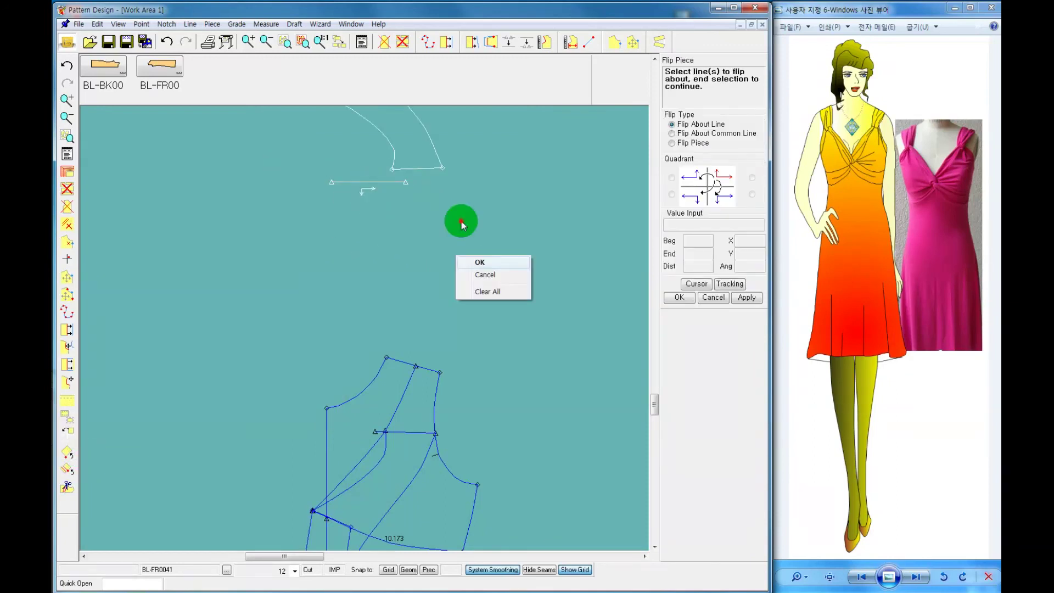
{"action": "left_click", "coordinate": [433, 241]}
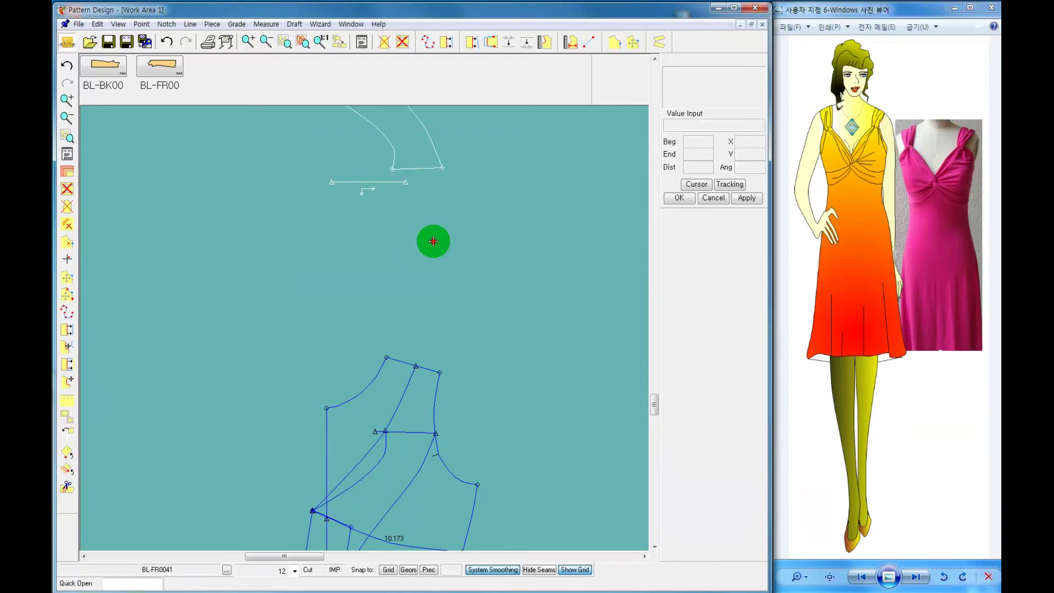
{"action": "left_click", "coordinate": [402, 406]}
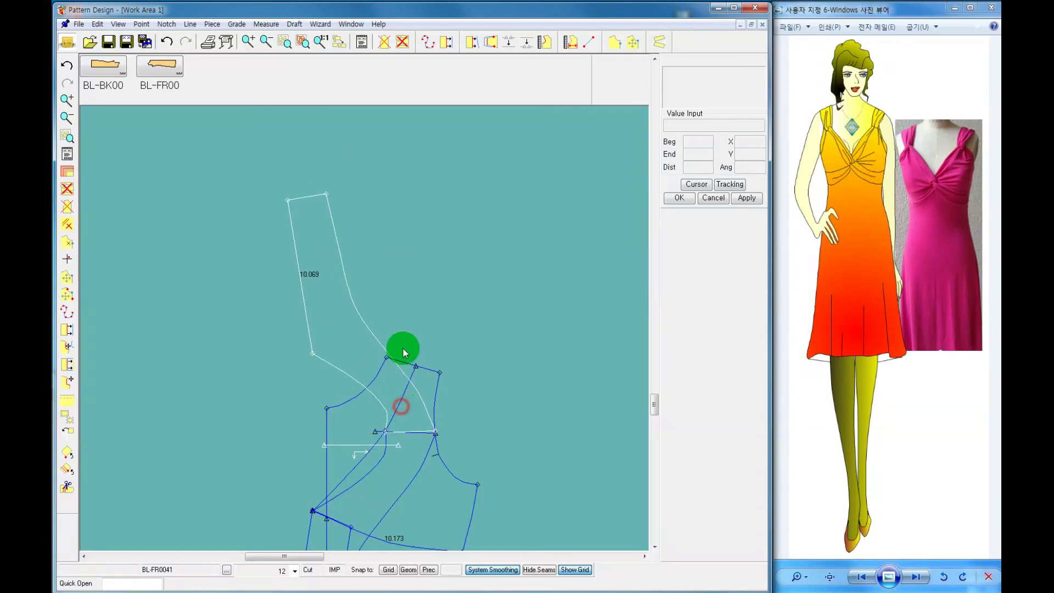
- Shift the upper strap piece down and left onto the bodice at the armhole
{"action": "left_click", "coordinate": [251, 44]}
{"action": "left_click", "coordinate": [301, 367]}
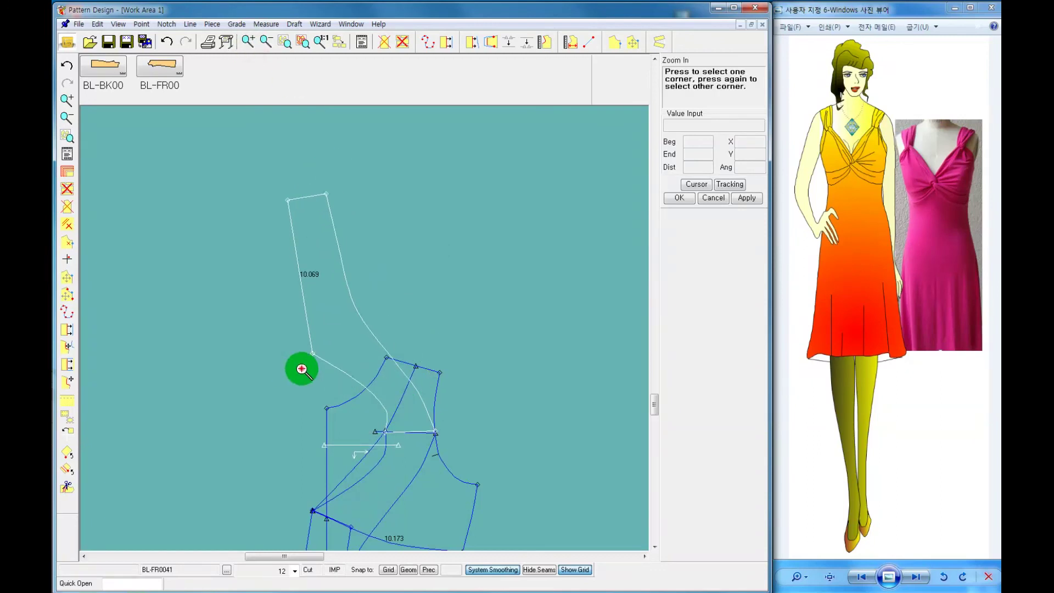
{"action": "left_click", "coordinate": [464, 469]}
{"action": "left_click", "coordinate": [506, 253]}
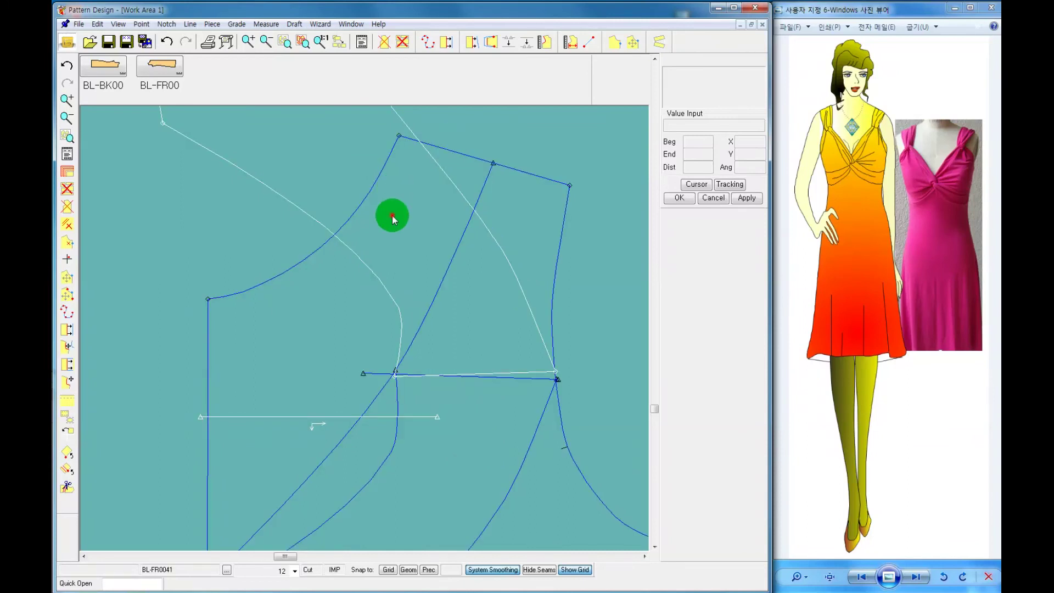
{"action": "left_click_drag", "start_coordinate": [405, 204], "coordinate": [395, 213]}
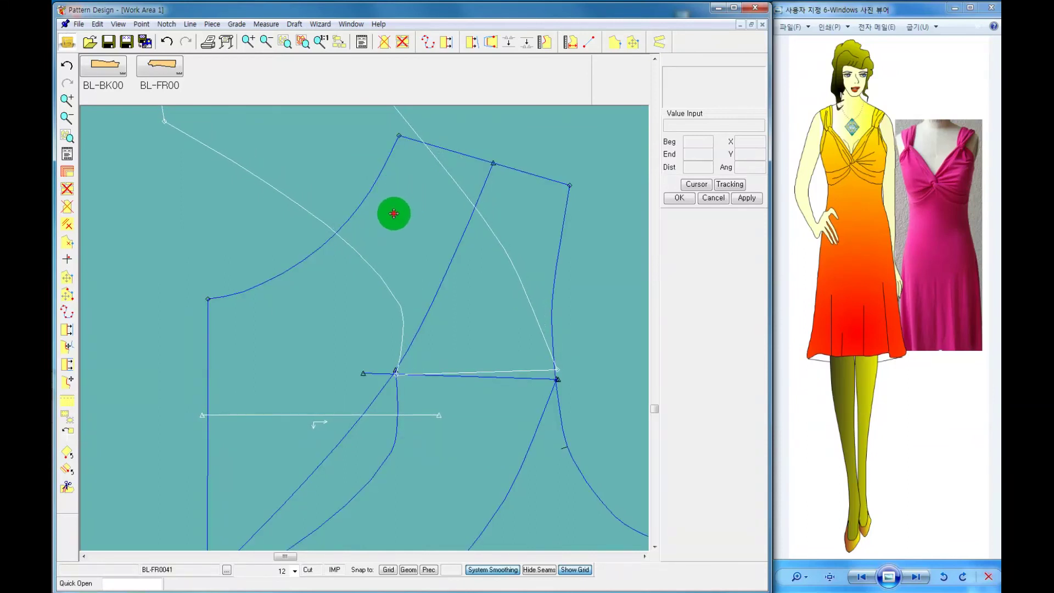
- Rotate the strap piece around its pivot until it aligns with the front bodice armhole
{"action": "left_click", "coordinate": [67, 452]}
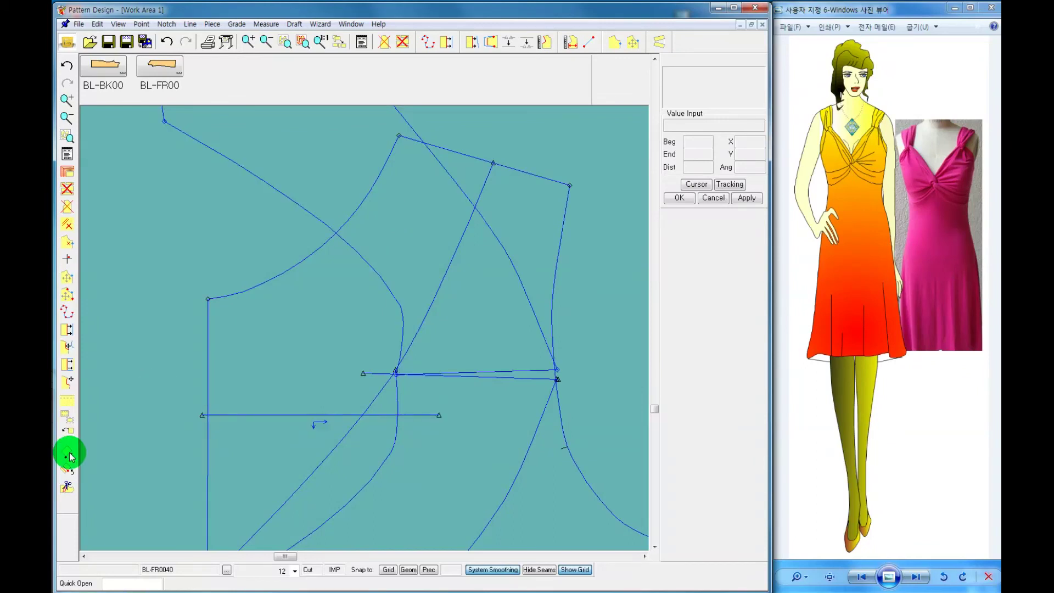
{"action": "right_click", "coordinate": [463, 314]}
{"action": "left_click", "coordinate": [466, 323]}
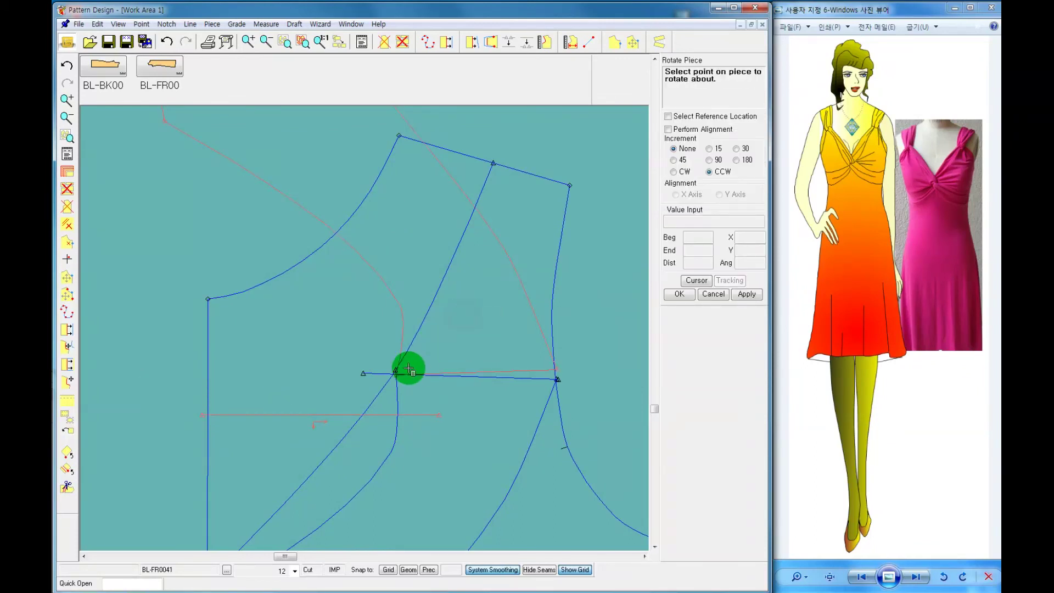
{"action": "left_click_drag", "start_coordinate": [402, 366], "coordinate": [378, 342]}
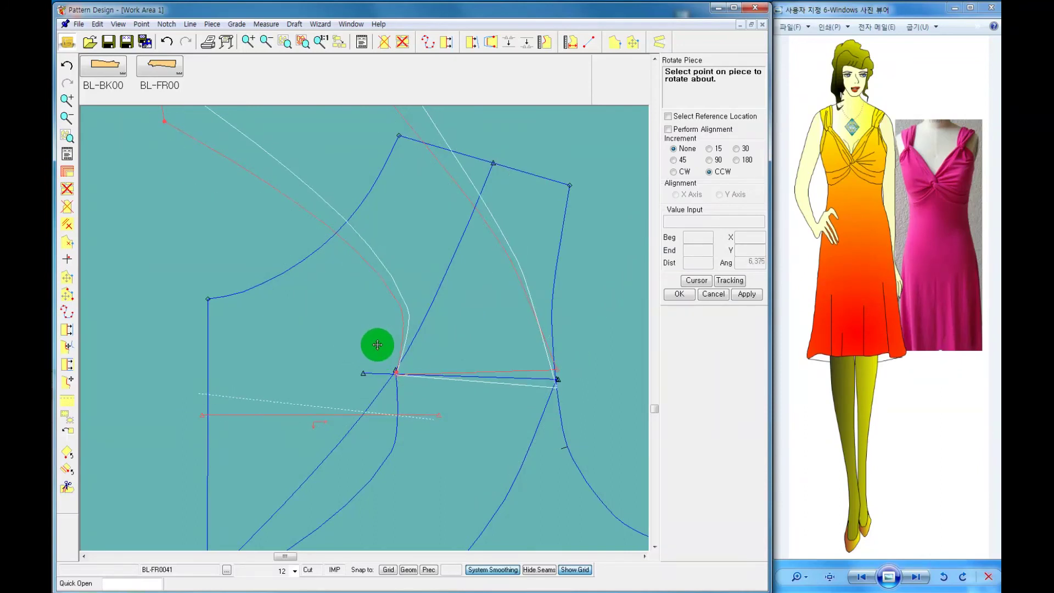
{"action": "left_click_drag", "start_coordinate": [379, 342], "coordinate": [378, 346]}
{"action": "left_click", "coordinate": [377, 346]}
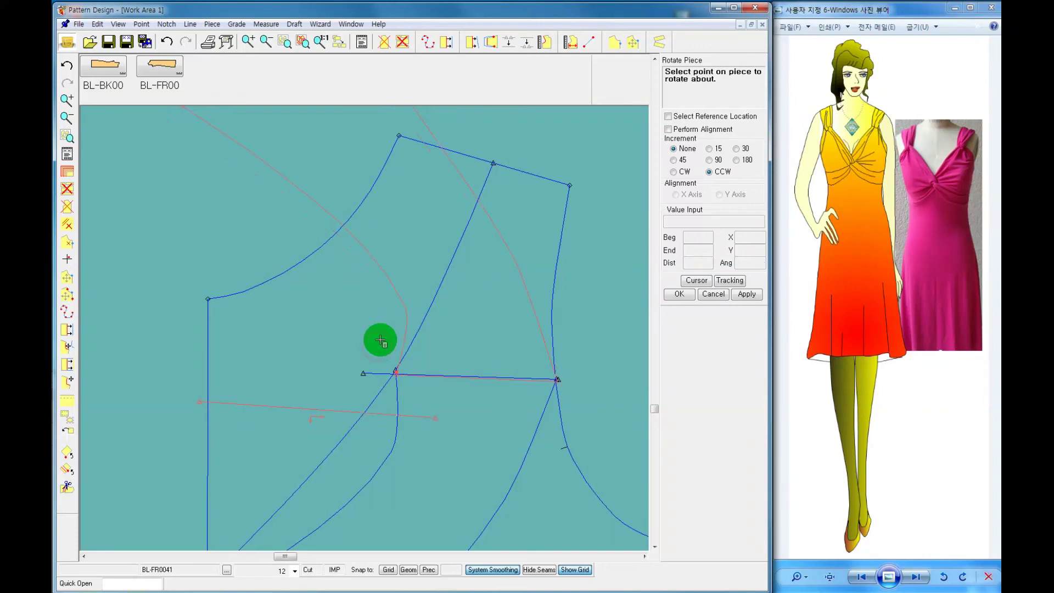
{"action": "left_click", "coordinate": [267, 42]}
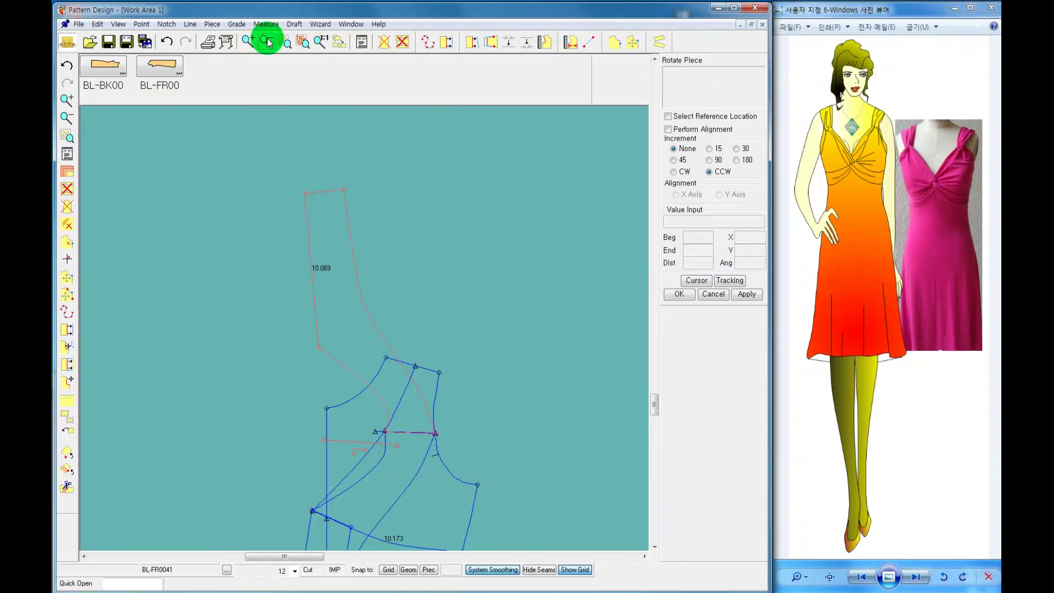
{"action": "right_click", "coordinate": [475, 205]}
{"action": "left_click", "coordinate": [477, 205]}
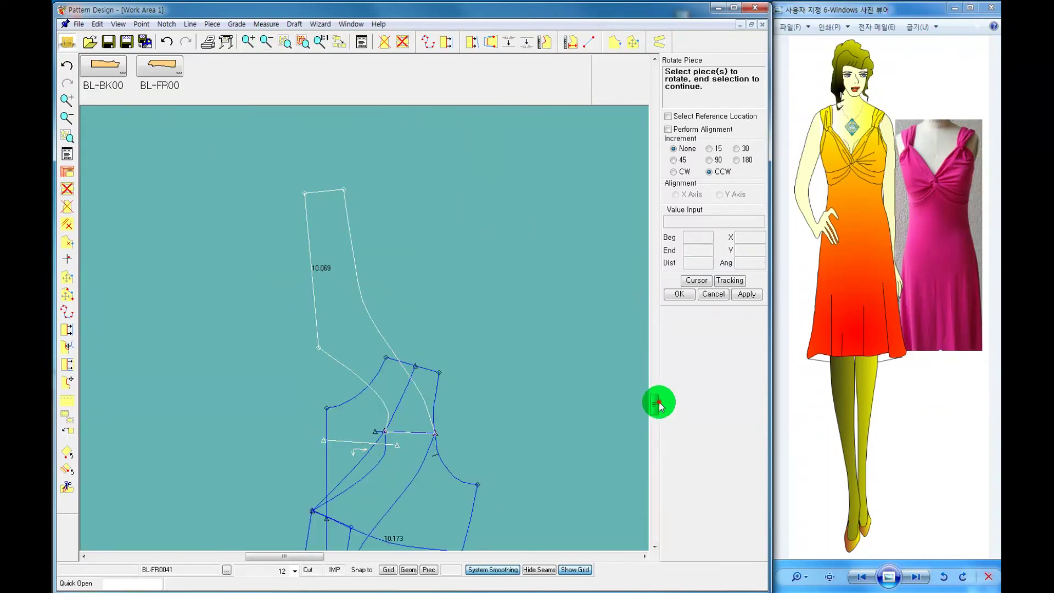
{"action": "left_click_drag", "start_coordinate": [655, 405], "coordinate": [655, 409]}
{"action": "scroll", "coordinate": [543, 365], "scroll_direction": "down", "scroll_amount": 1}
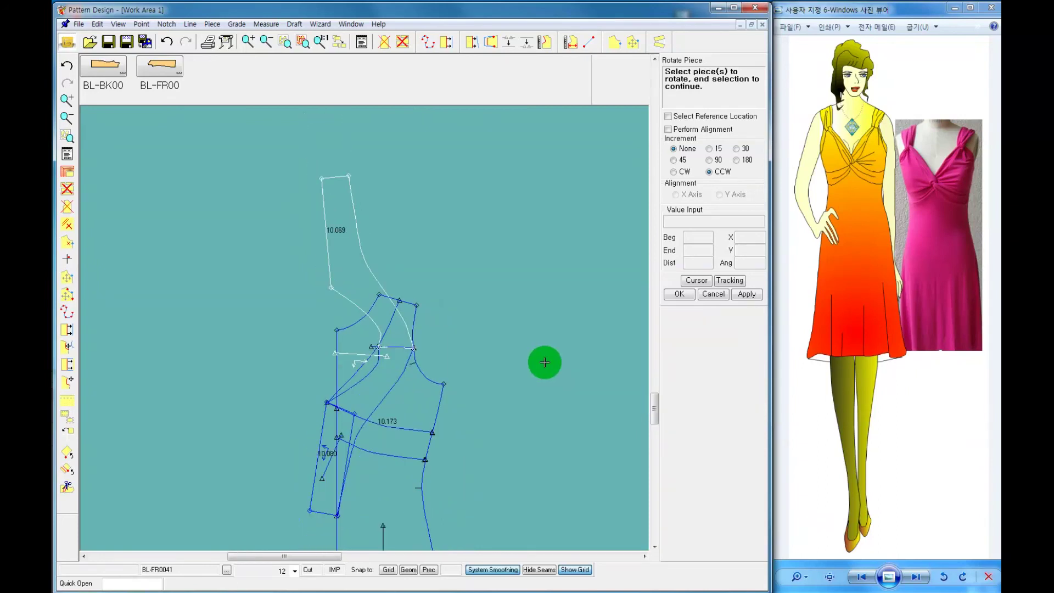
{"action": "scroll", "coordinate": [543, 325], "scroll_direction": "down", "scroll_amount": 1}
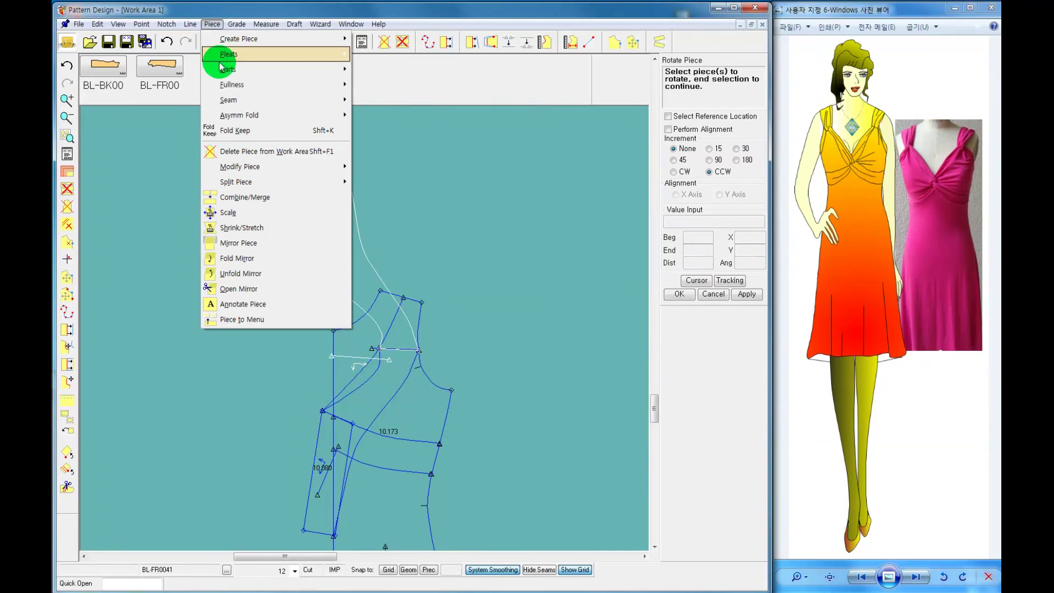
{"action": "mouse_move", "coordinate": [239, 38]}
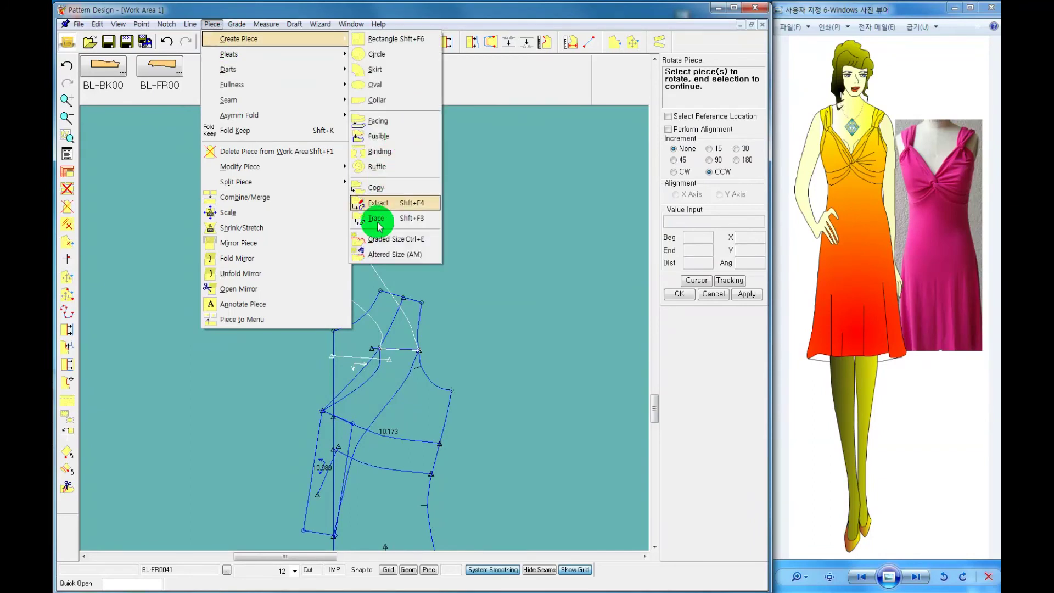
- Trace a piece from the strap edges, armhole curve, side edge and 10.173 seam line
{"action": "left_click", "coordinate": [376, 218]}
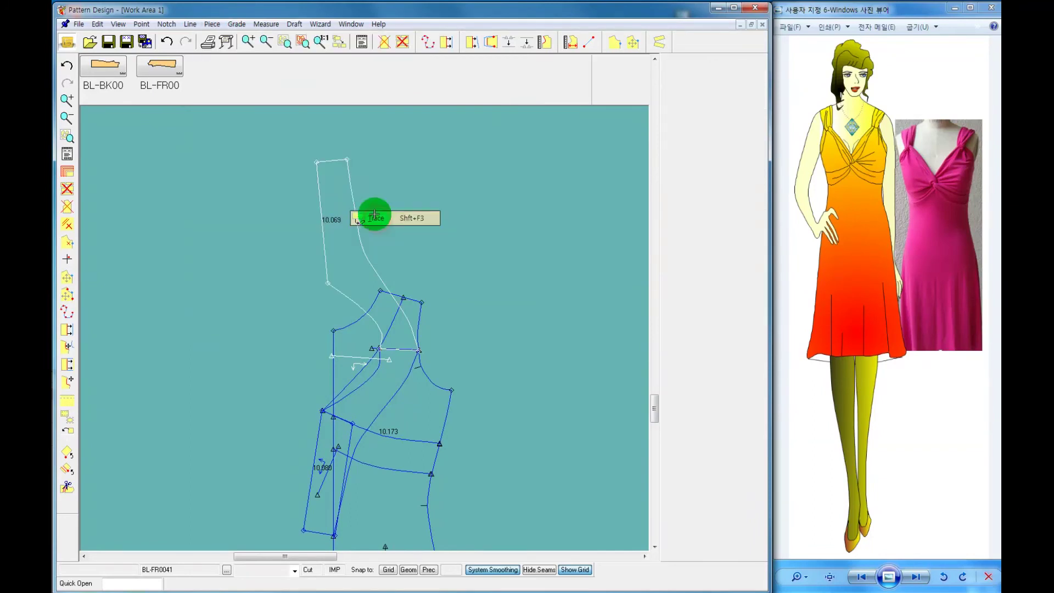
{"action": "left_click", "coordinate": [378, 323]}
{"action": "left_click", "coordinate": [325, 231]}
{"action": "left_click", "coordinate": [330, 160]}
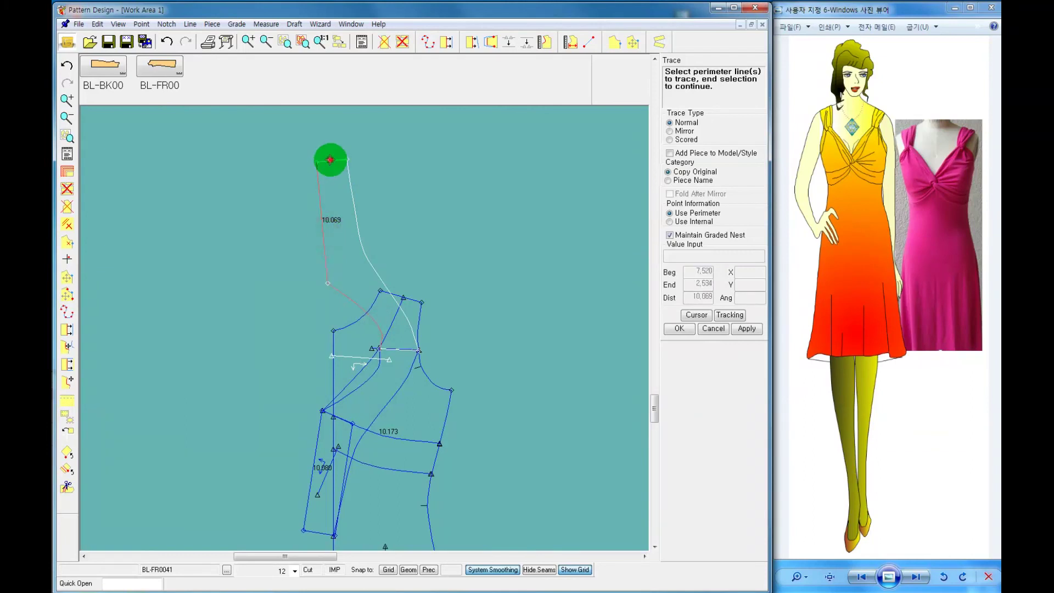
{"action": "left_click", "coordinate": [355, 197]}
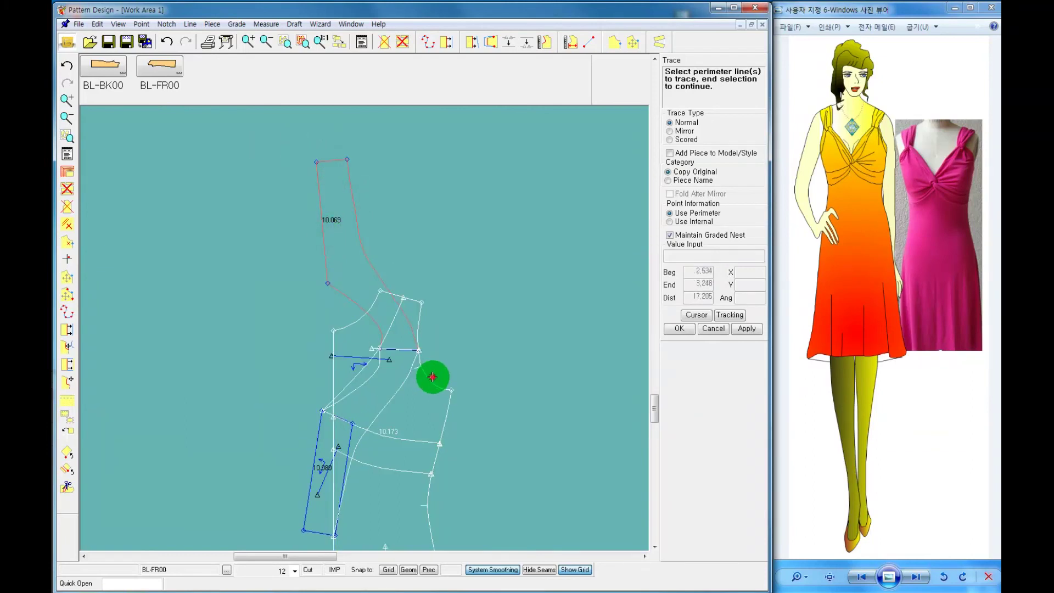
{"action": "left_click", "coordinate": [432, 377]}
{"action": "left_click", "coordinate": [446, 415]}
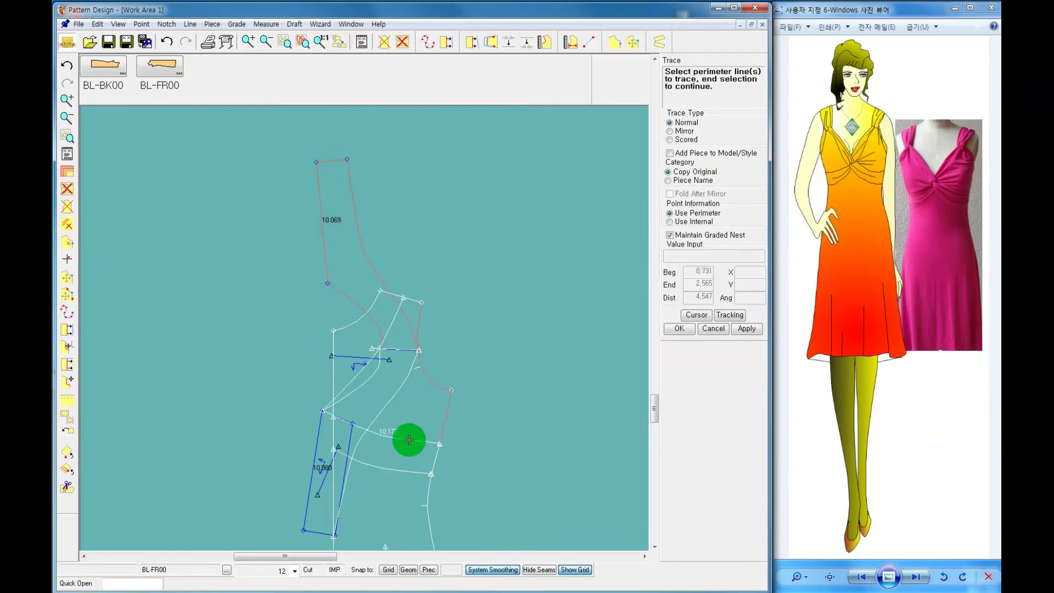
{"action": "left_click", "coordinate": [408, 440]}
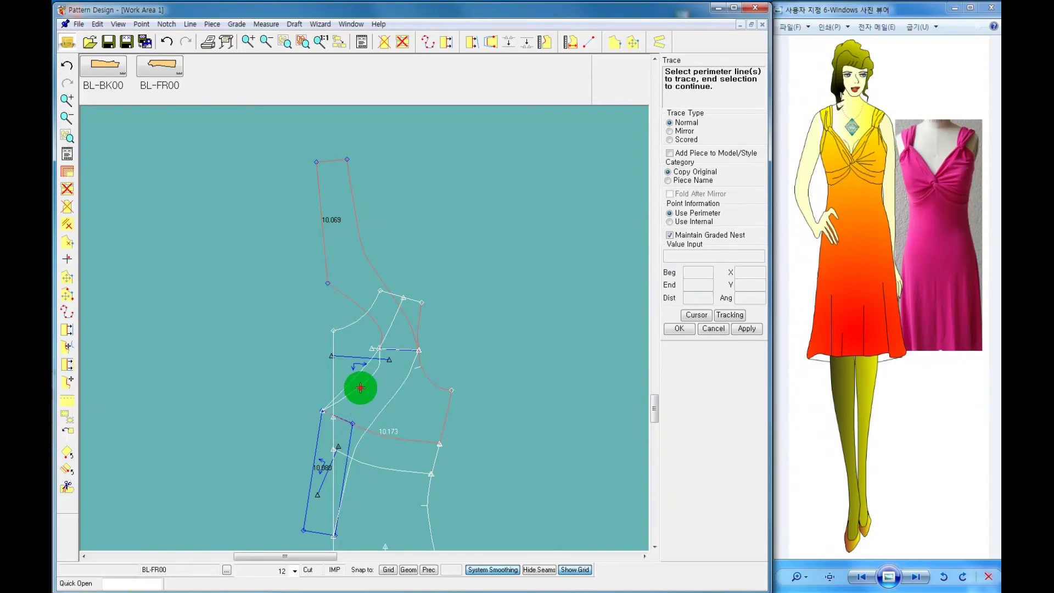
{"action": "right_click", "coordinate": [379, 390]}
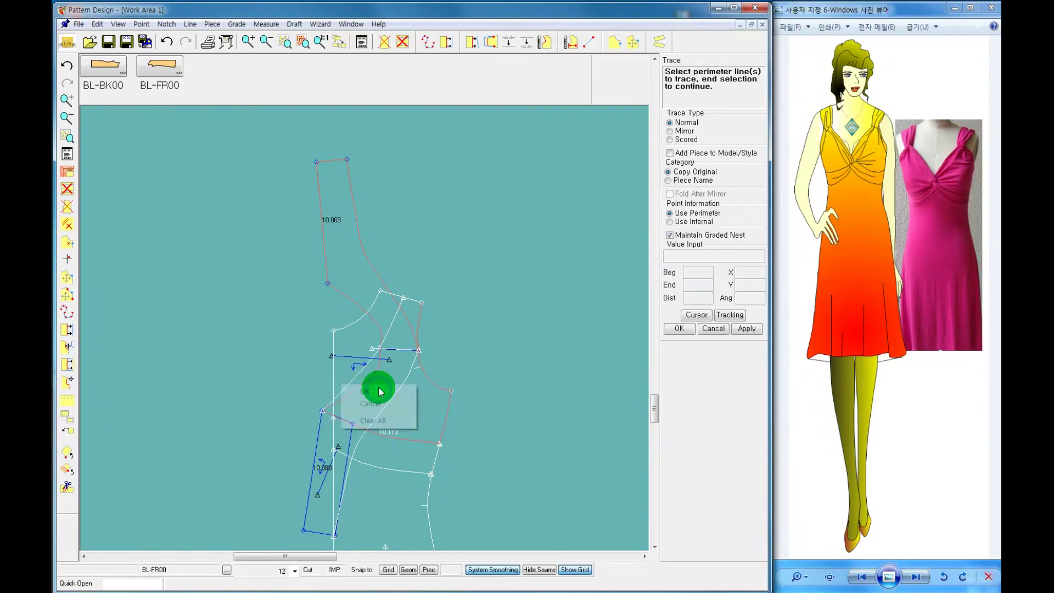
{"action": "left_click", "coordinate": [378, 388]}
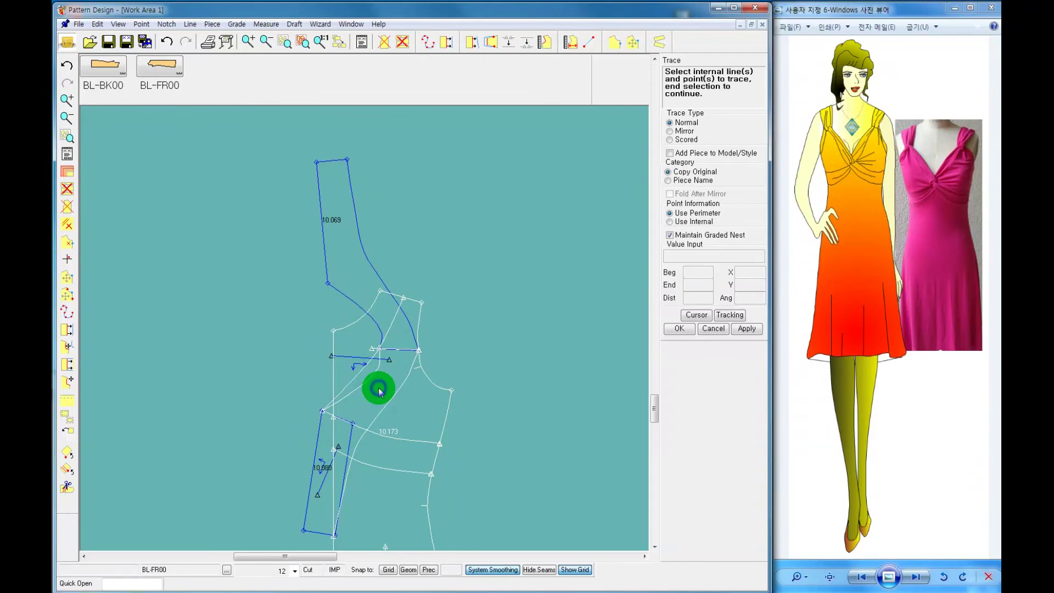
{"action": "right_click", "coordinate": [379, 391]}
{"action": "left_click", "coordinate": [378, 388]}
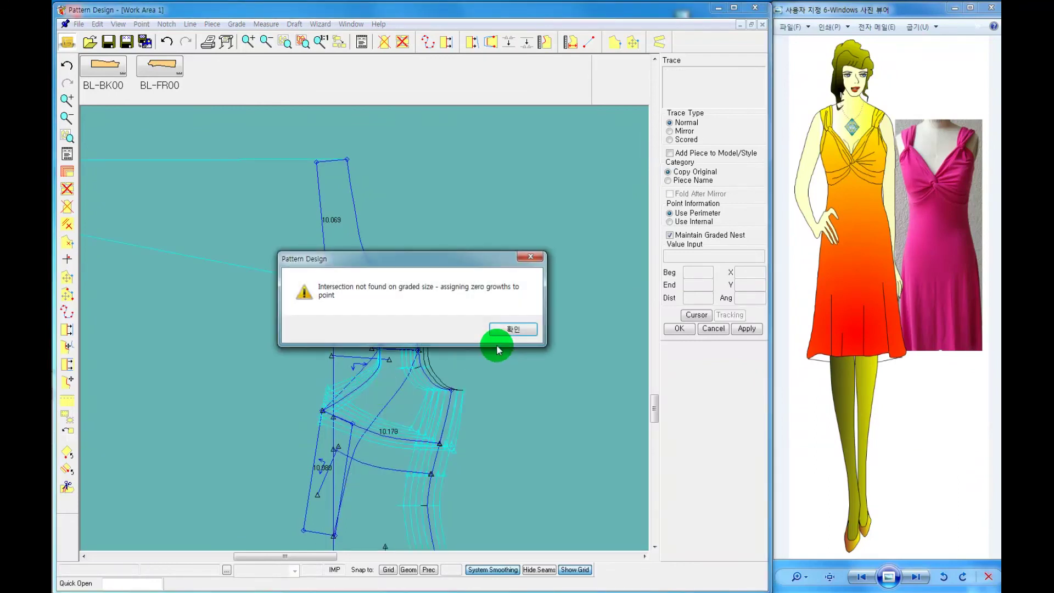
- Dismiss the zero-growth warning, place the piece right of the originals as BL-FR004142
{"action": "left_click", "coordinate": [507, 329]}
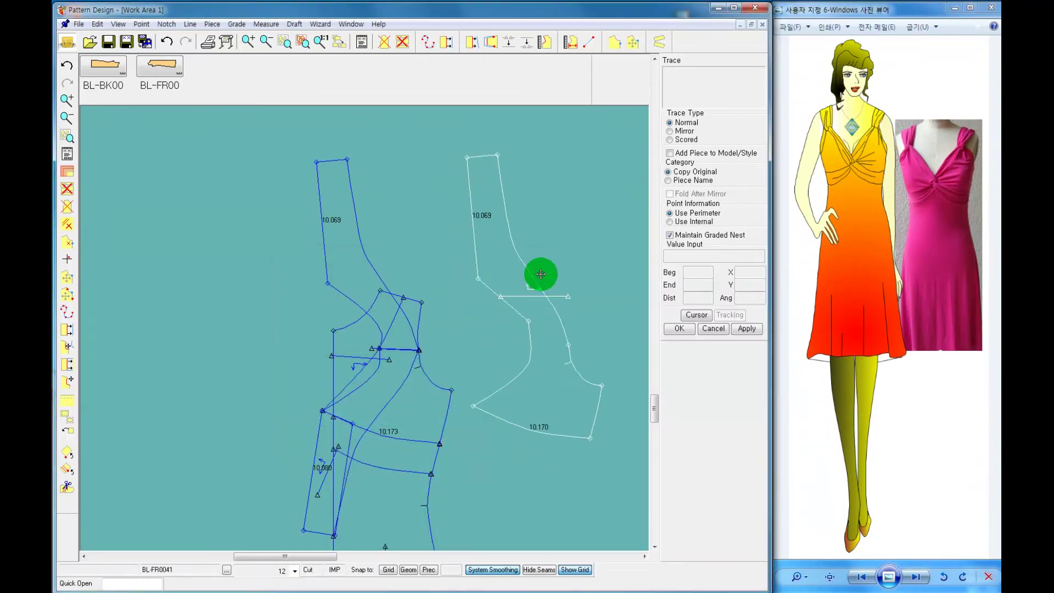
{"action": "left_click", "coordinate": [531, 256]}
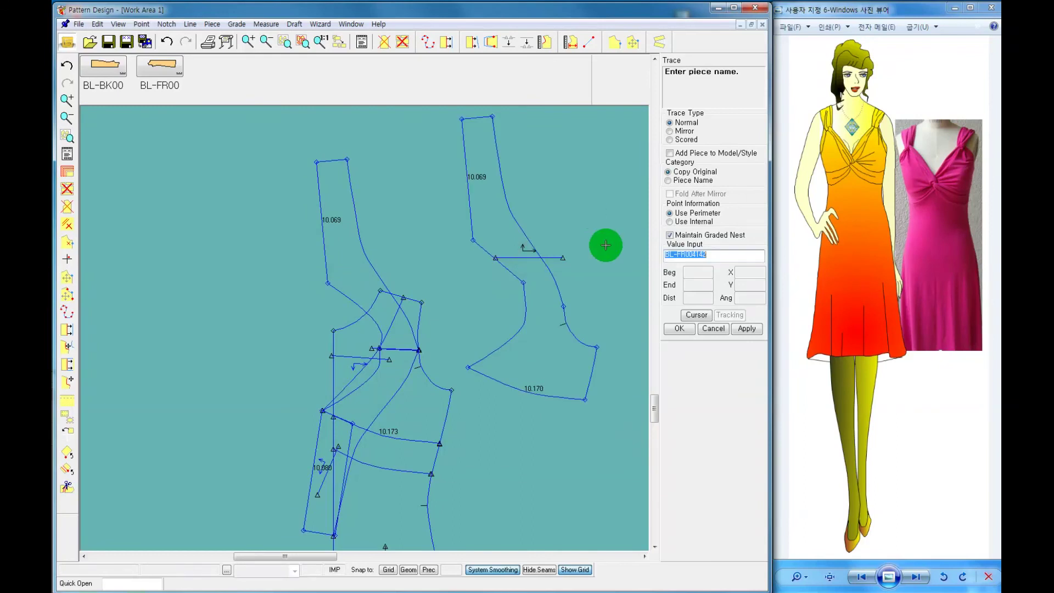
{"action": "left_click", "coordinate": [693, 336]}
{"action": "right_click", "coordinate": [568, 193]}
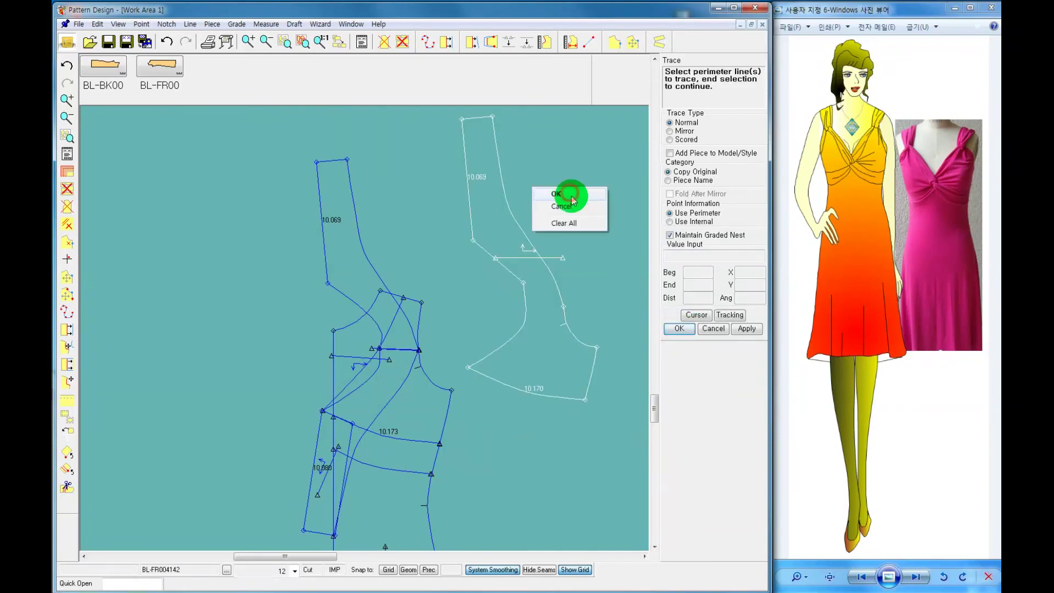
{"action": "left_click", "coordinate": [556, 194]}
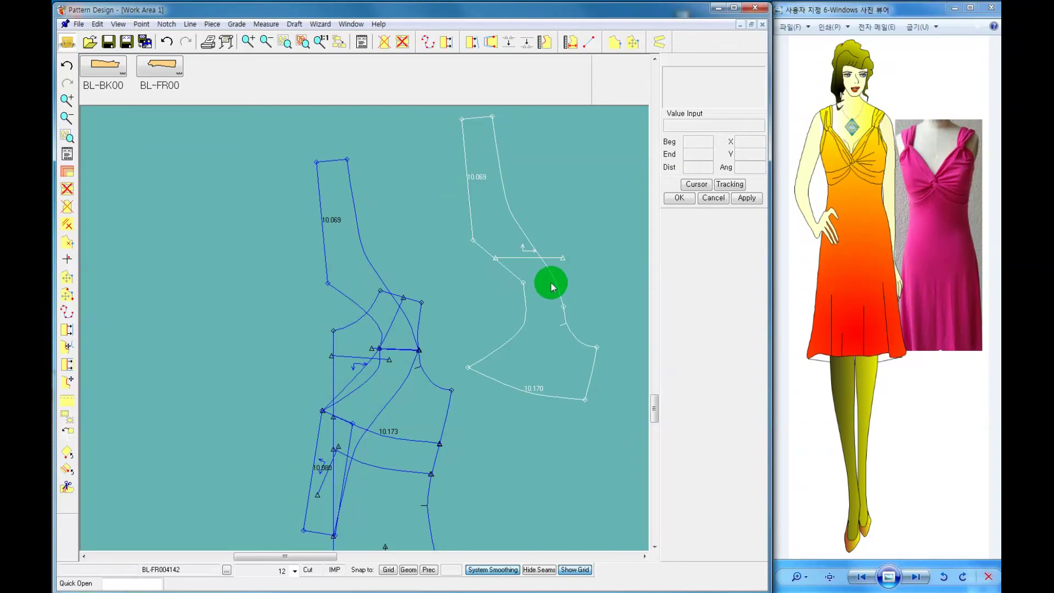
- Move the grainline's ends on the new piece so the grainline stands vertical
{"action": "left_click", "coordinate": [633, 42]}
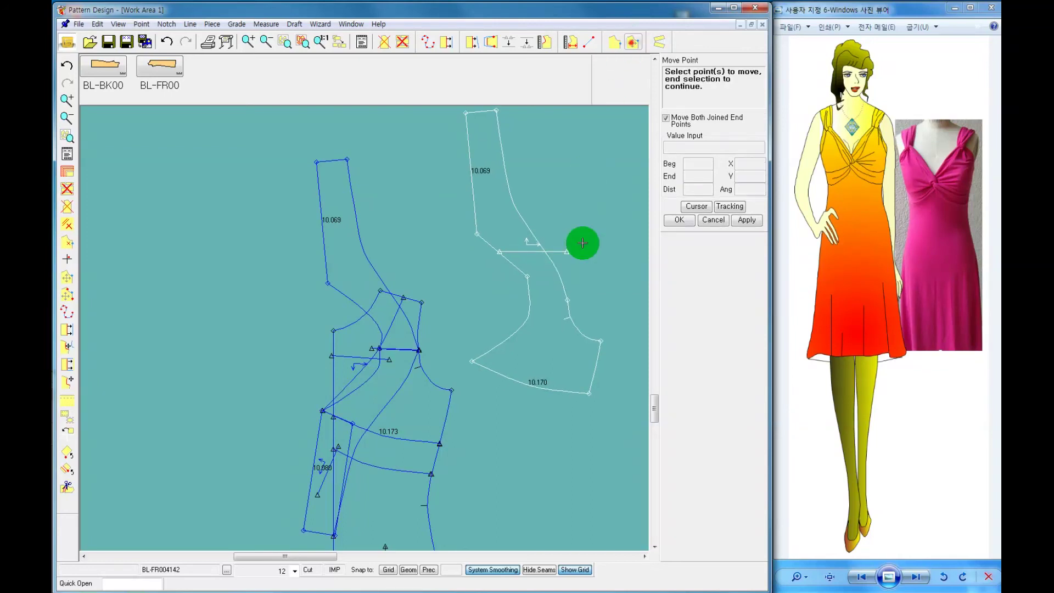
{"action": "right_click", "coordinate": [546, 365]}
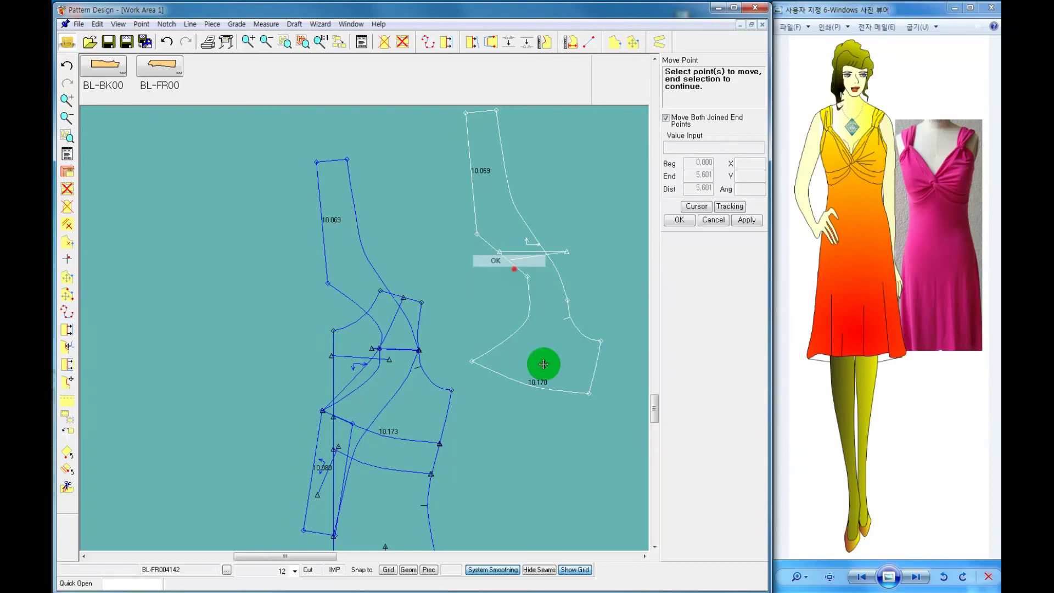
{"action": "left_click", "coordinate": [573, 252]}
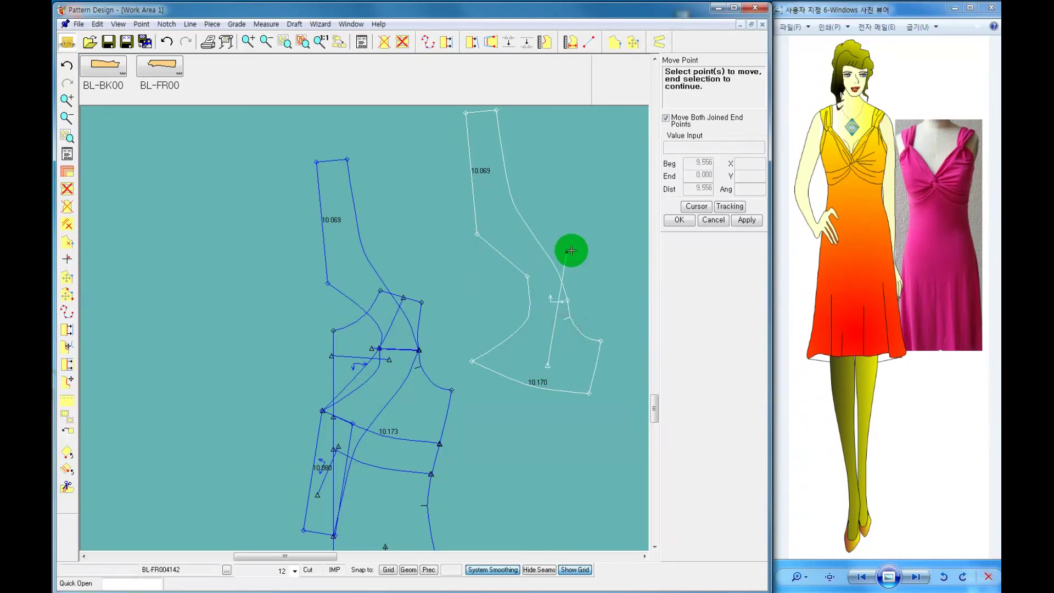
{"action": "left_click", "coordinate": [570, 251]}
{"action": "right_click", "coordinate": [566, 248]}
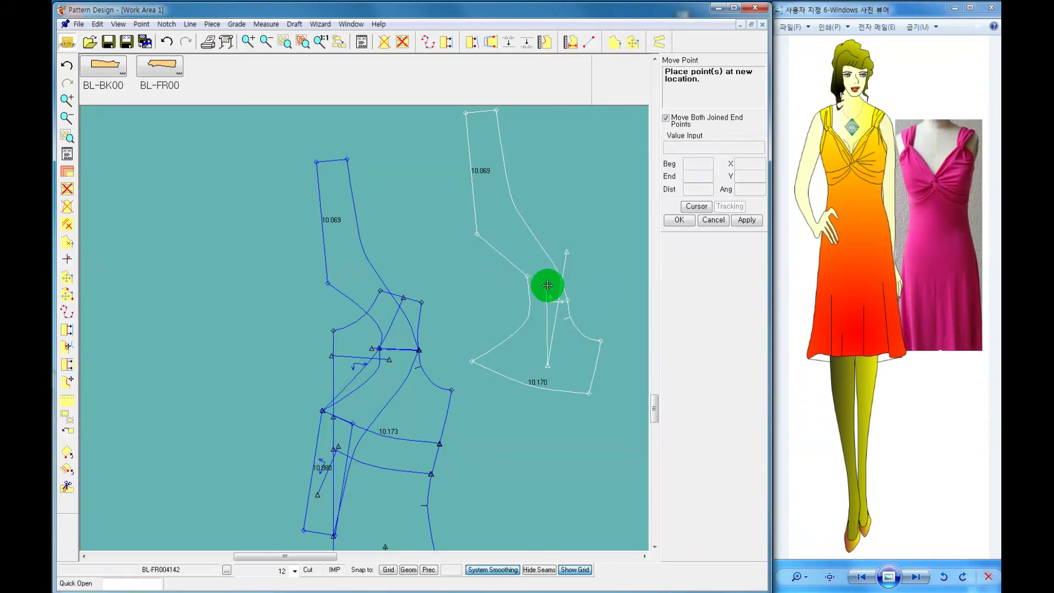
{"action": "left_click", "coordinate": [548, 285]}
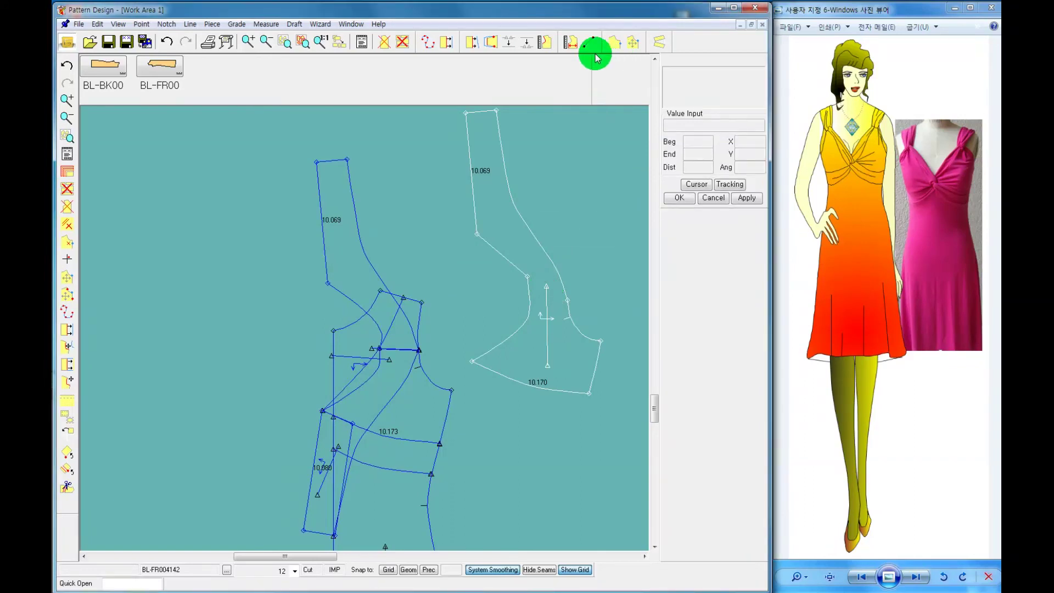
- Merge a segment of the new piece into its outline
{"action": "left_click", "coordinate": [509, 42]}
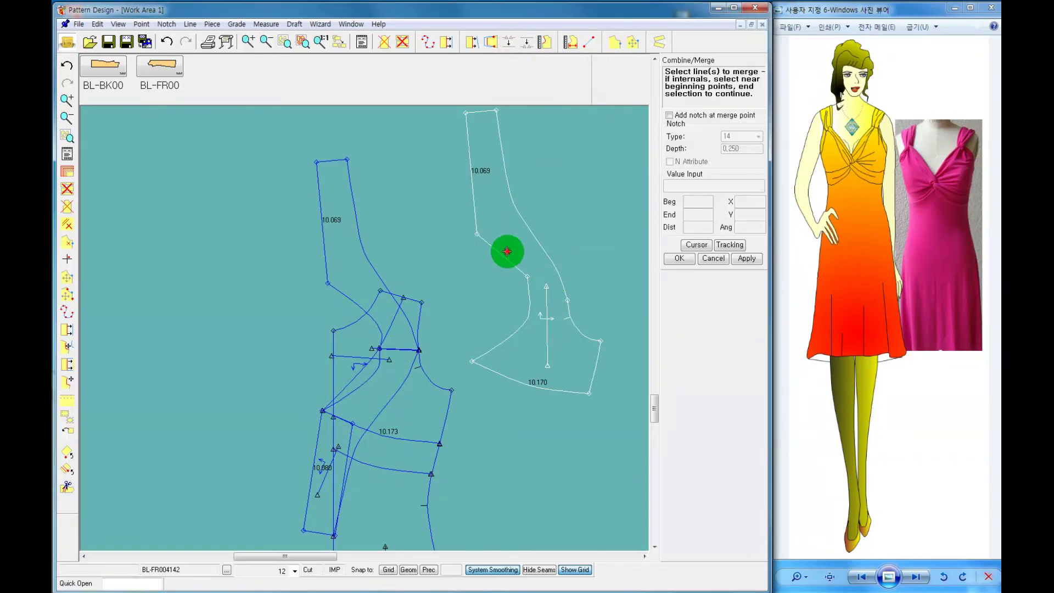
{"action": "left_click", "coordinate": [507, 252]}
{"action": "right_click", "coordinate": [490, 292]}
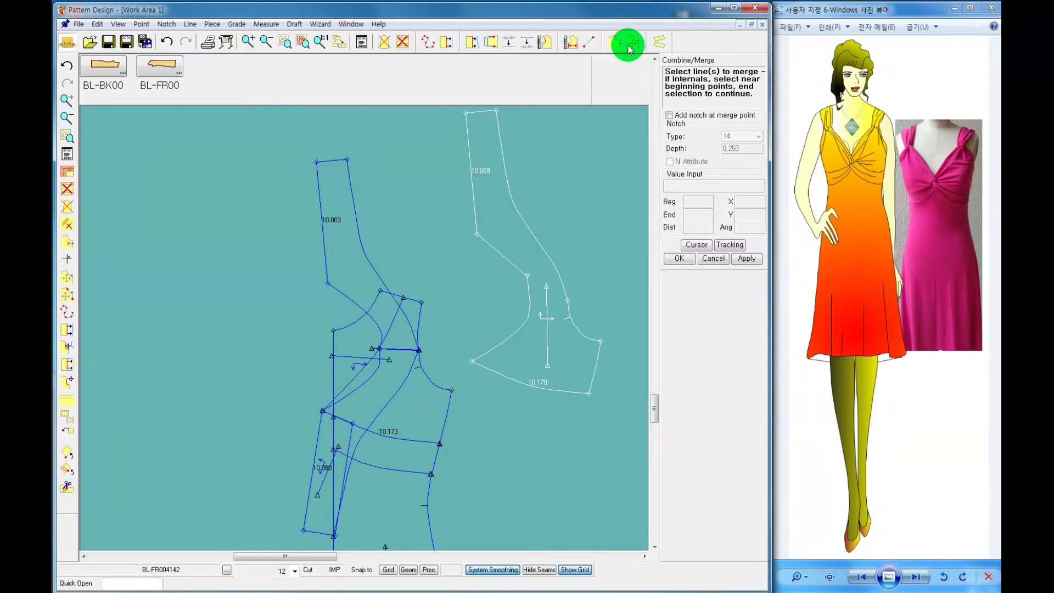
- Move a point on the white strap piece's inner curve to smooth the join
{"action": "left_click", "coordinate": [148, 28]}
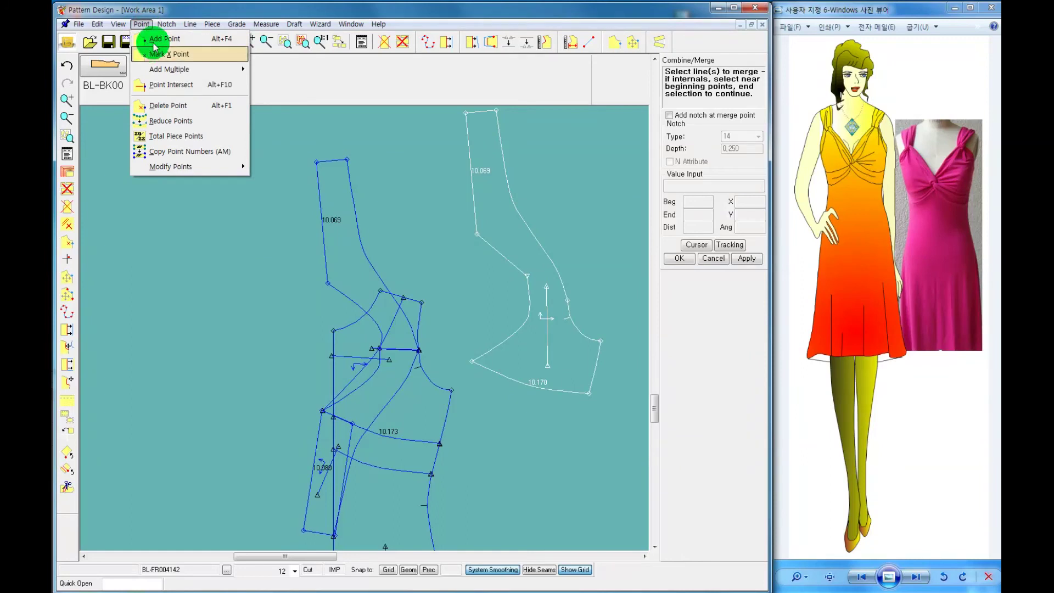
{"action": "left_click", "coordinate": [157, 37]}
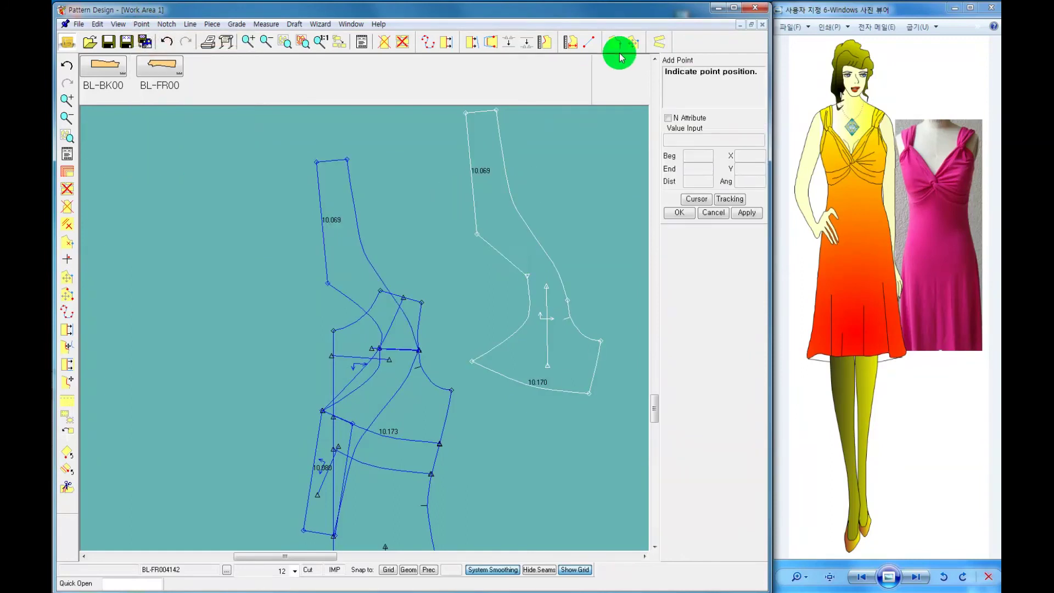
{"action": "left_click", "coordinate": [631, 41]}
{"action": "left_click", "coordinate": [510, 255]}
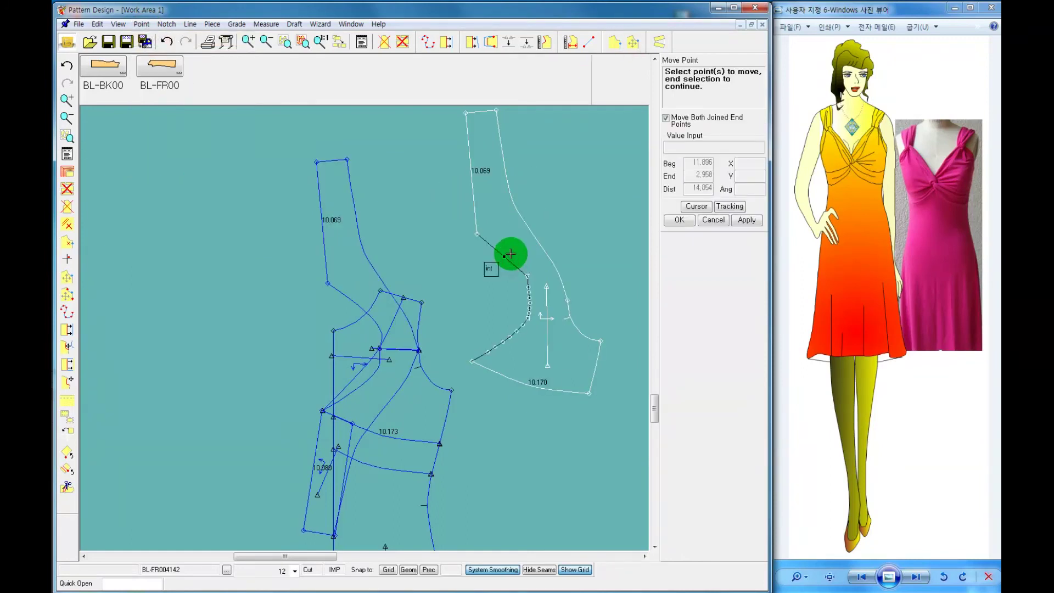
{"action": "right_click", "coordinate": [510, 254]}
{"action": "left_click", "coordinate": [512, 254]}
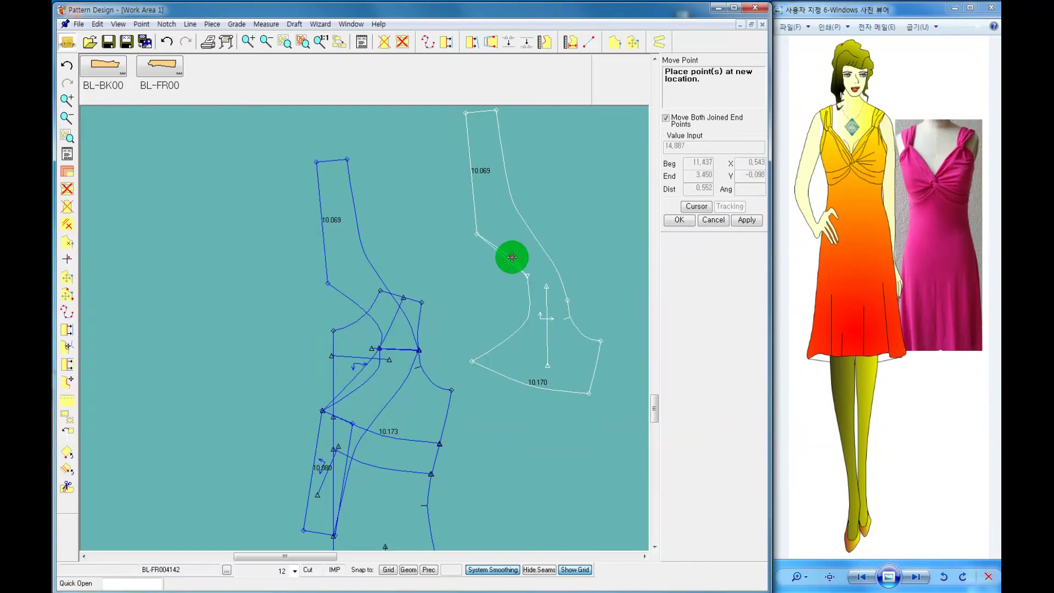
{"action": "left_click", "coordinate": [511, 257]}
{"action": "right_click", "coordinate": [593, 218]}
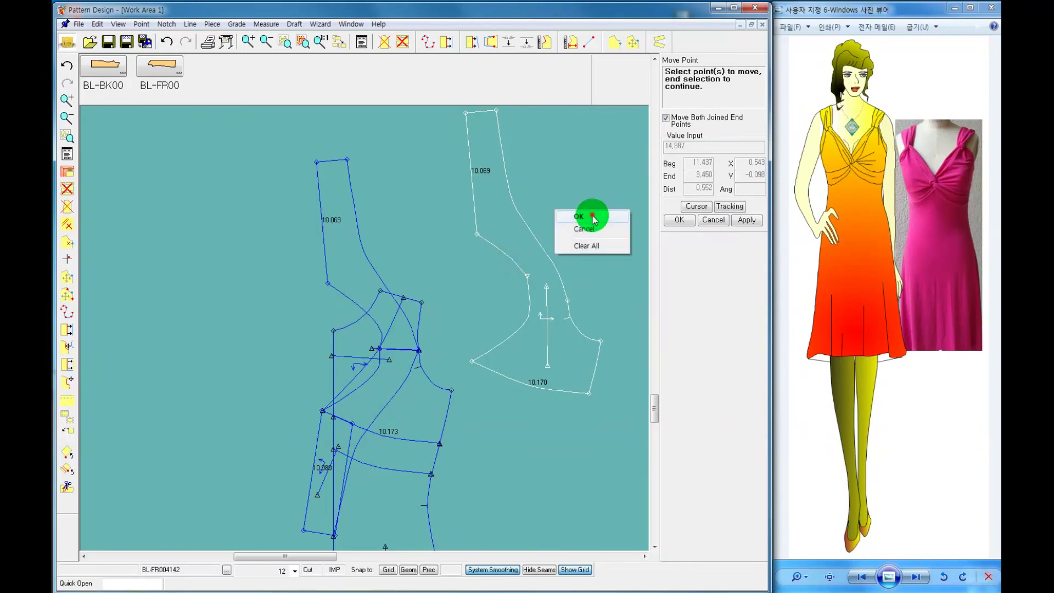
{"action": "left_click", "coordinate": [593, 220]}
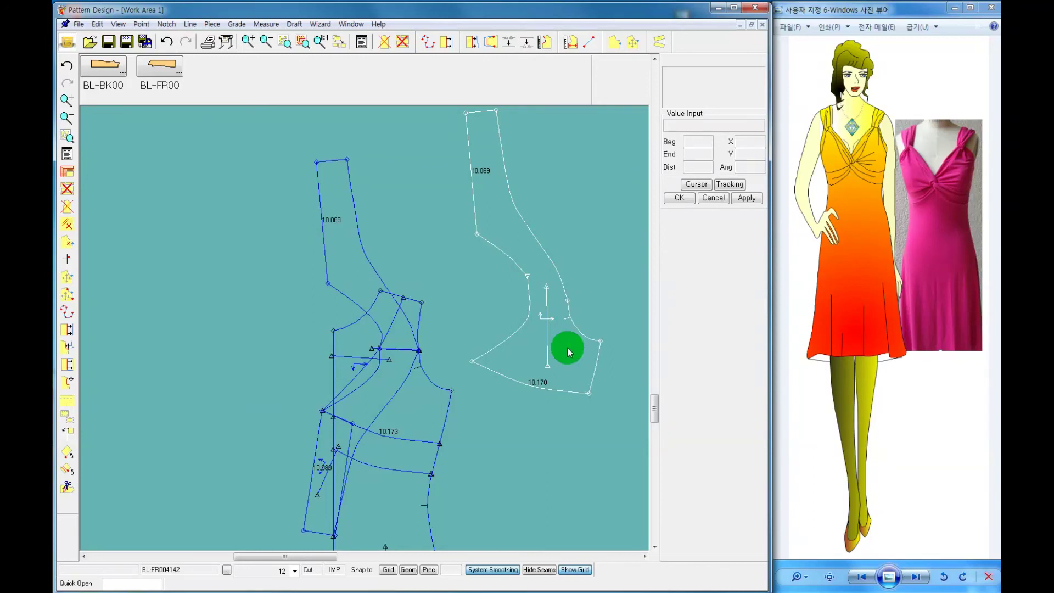
- Lay the small 5.639 piece over the front bodice, zoom in and nudge it into alignment
{"action": "left_click", "coordinate": [163, 130]}
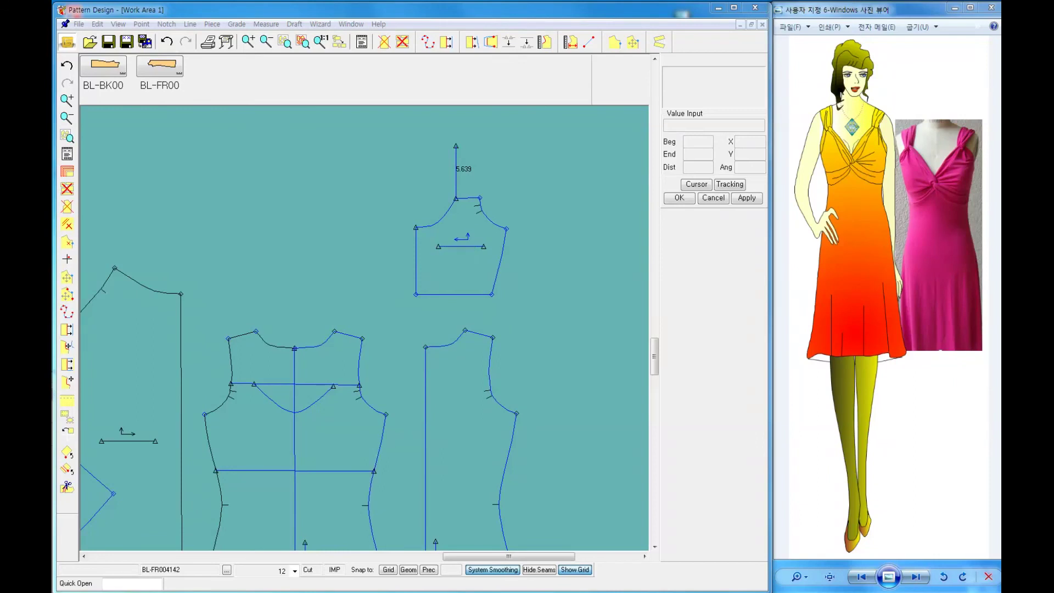
{"action": "mouse_move", "coordinate": [478, 257]}
{"action": "left_mouse_down"}
{"action": "mouse_move", "coordinate": [485, 388]}
{"action": "mouse_move", "coordinate": [515, 337]}
{"action": "mouse_move", "coordinate": [490, 440]}
{"action": "left_mouse_up"}
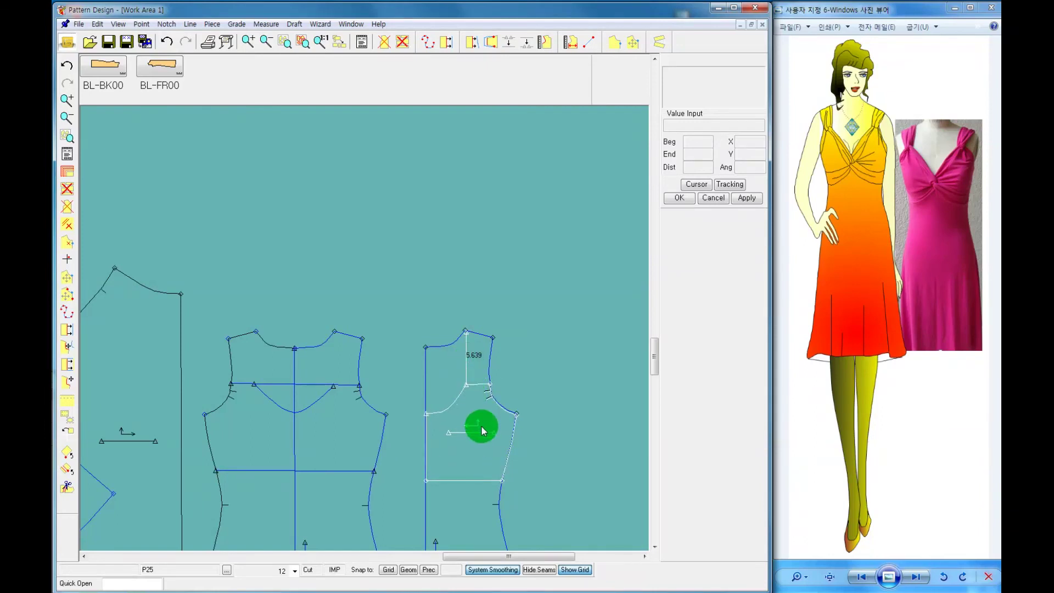
{"action": "left_click", "coordinate": [249, 42]}
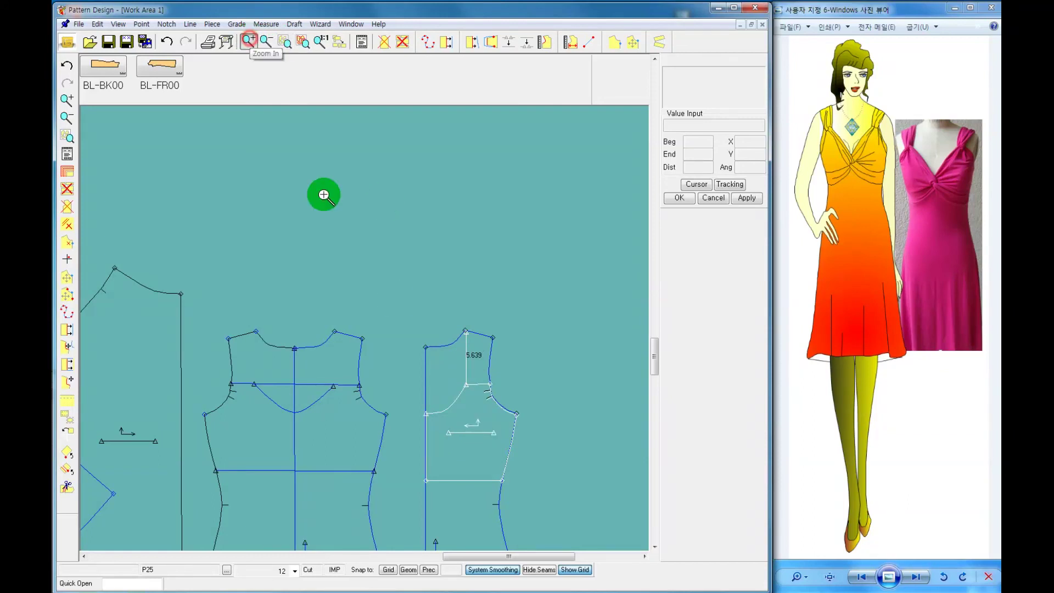
{"action": "left_click", "coordinate": [544, 500]}
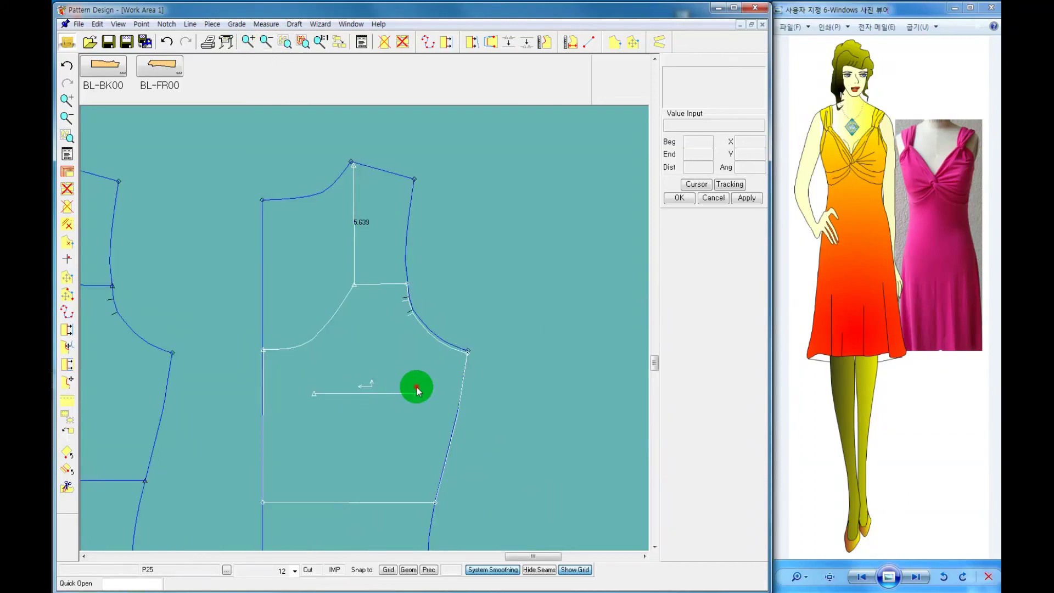
{"action": "left_click_drag", "start_coordinate": [415, 386], "coordinate": [414, 384]}
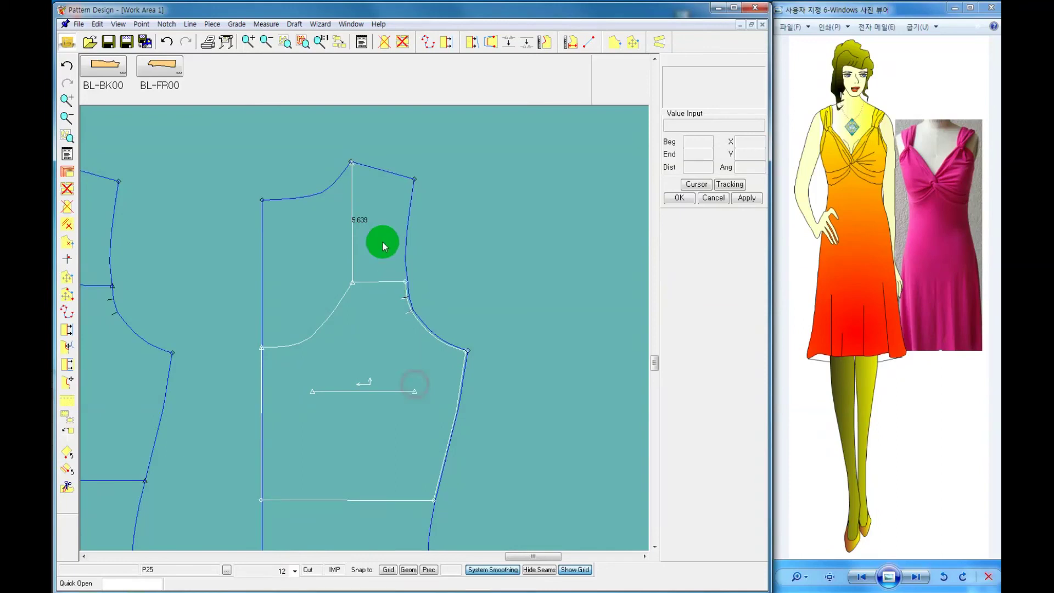
{"action": "left_click_drag", "start_coordinate": [503, 559], "coordinate": [483, 556]}
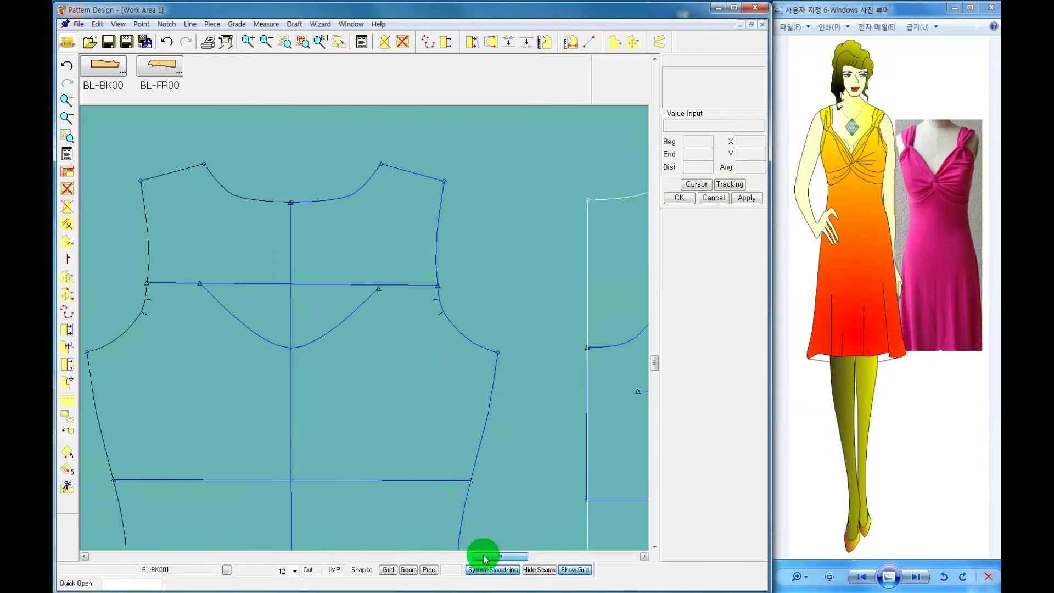
- Start a 2 Point line from the back bodice crossline, then cancel it
{"action": "left_click", "coordinate": [586, 208]}
{"action": "left_click", "coordinate": [589, 42]}
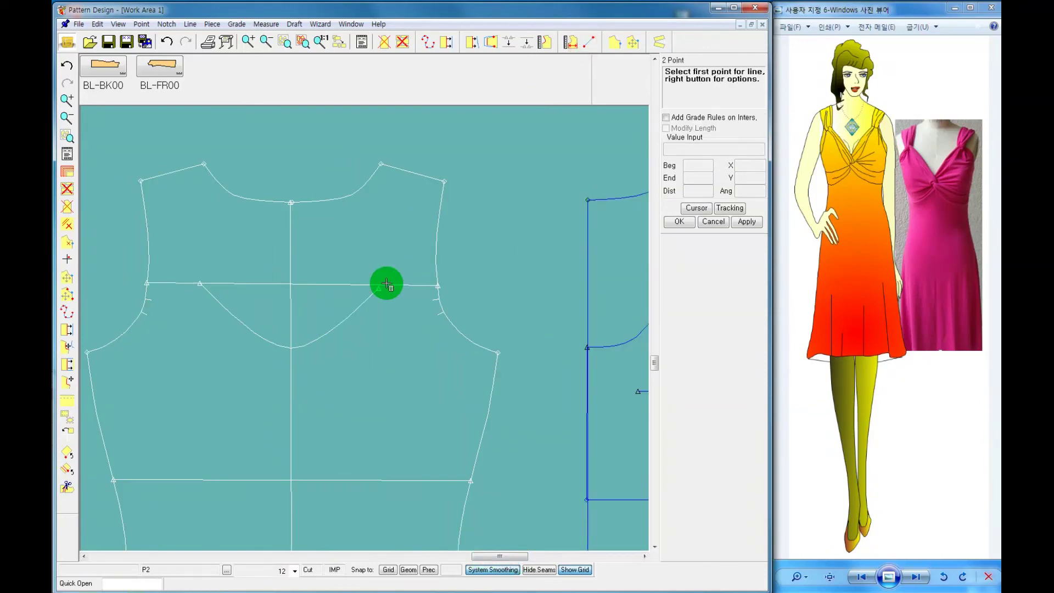
{"action": "left_click_drag", "start_coordinate": [386, 284], "coordinate": [383, 163]}
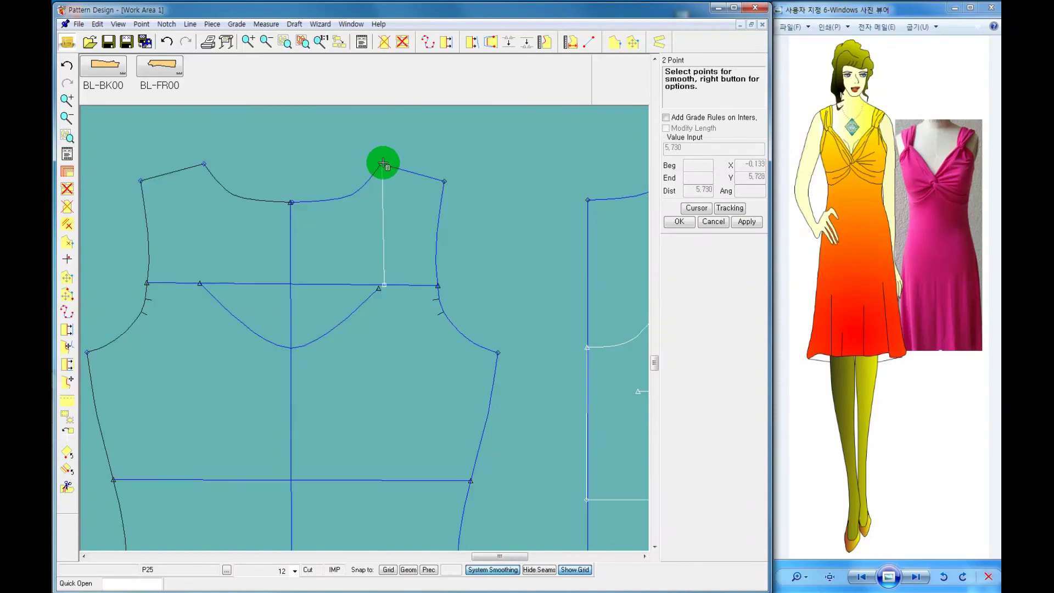
{"action": "right_click", "coordinate": [476, 242]}
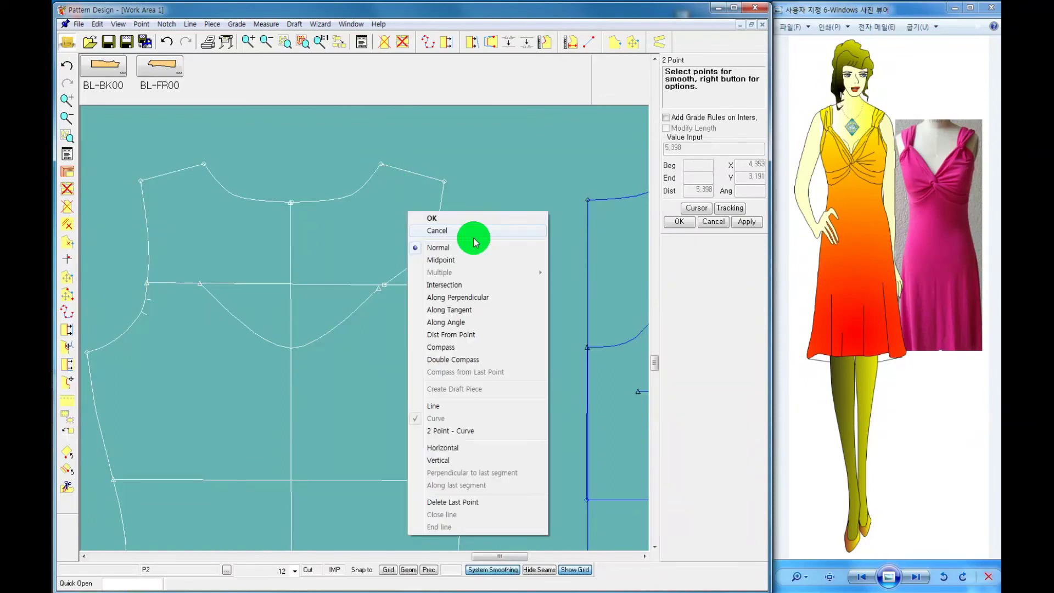
{"action": "key", "text": "Escape"}
- Zoom out and drag the plain front bodice down to the bottom of the work area
{"action": "left_click", "coordinate": [272, 57]}
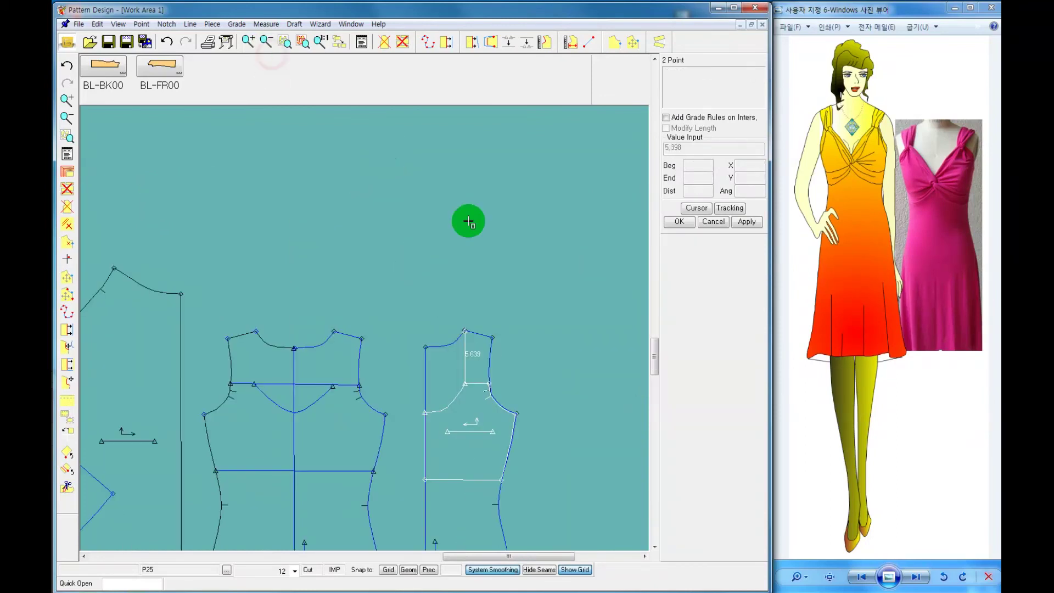
{"action": "left_click", "coordinate": [472, 278]}
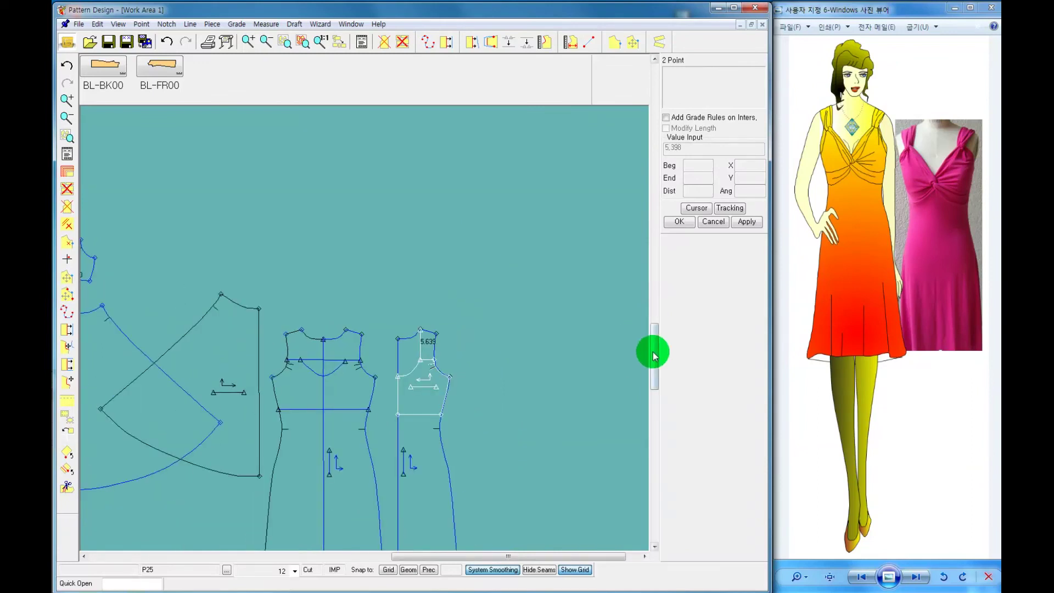
{"action": "left_click", "coordinate": [265, 42]}
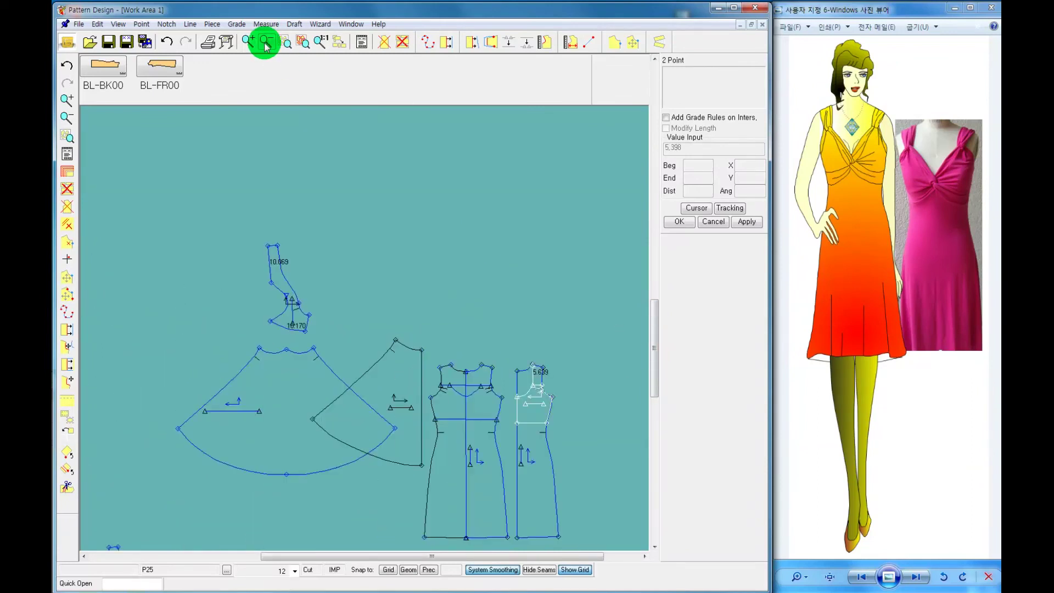
{"action": "left_click", "coordinate": [474, 425]}
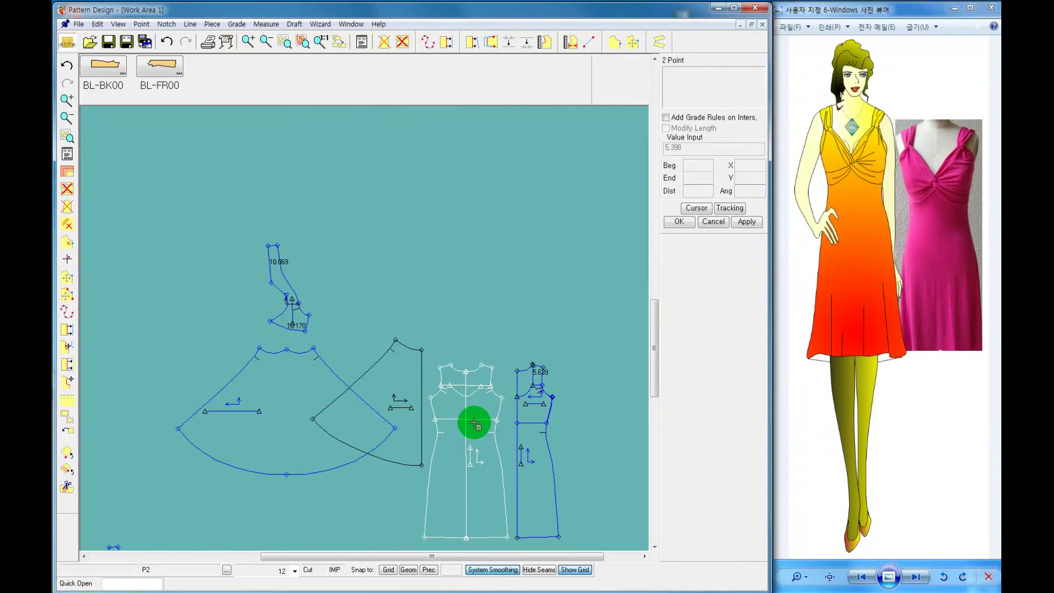
{"action": "right_click", "coordinate": [476, 423]}
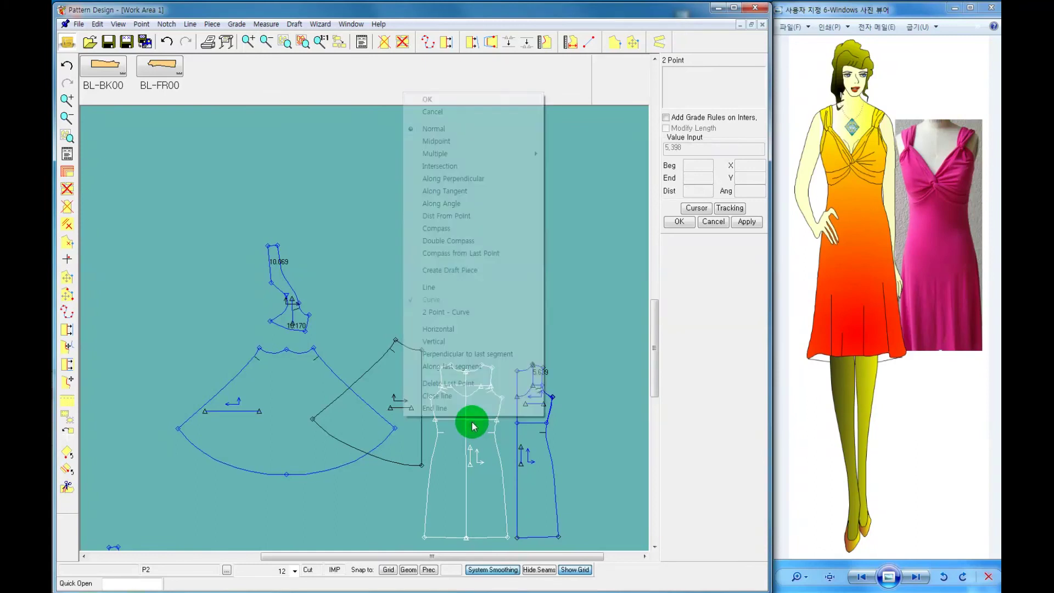
{"action": "left_click", "coordinate": [451, 208]}
{"action": "left_click_drag", "start_coordinate": [483, 389], "coordinate": [446, 535]}
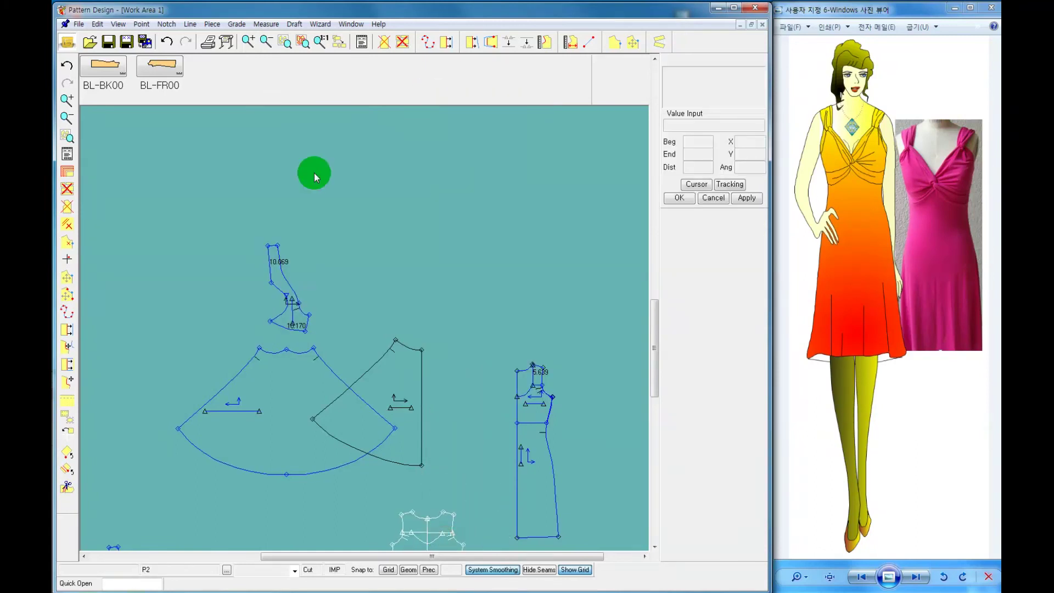
{"action": "left_click", "coordinate": [286, 296]}
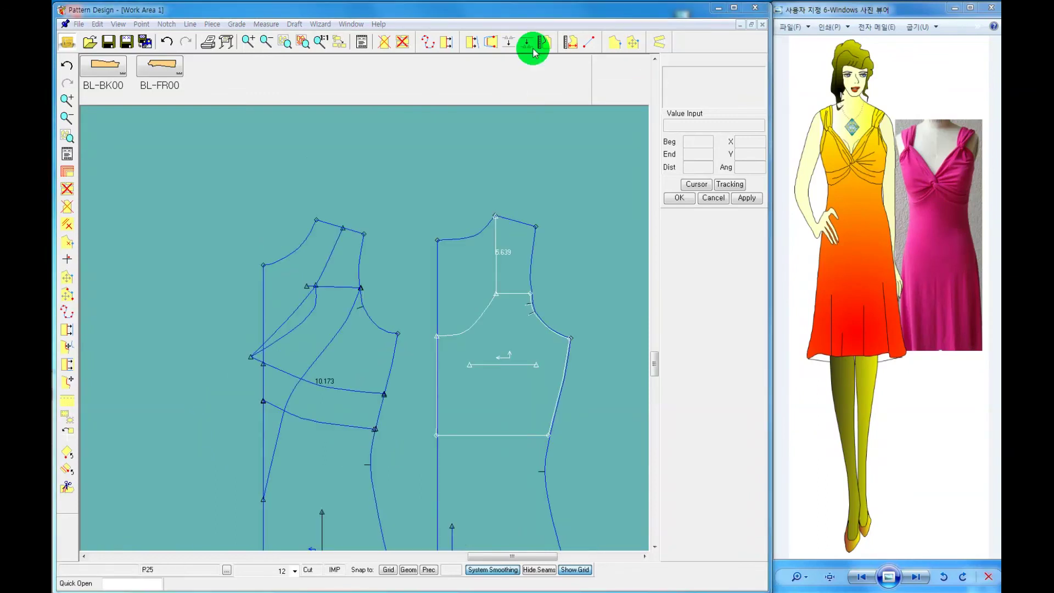
- Draw a 2 Point line on BL-FR00 from the upper crossline up to the shoulder point
{"action": "left_click", "coordinate": [590, 42]}
{"action": "left_click", "coordinate": [347, 271]}
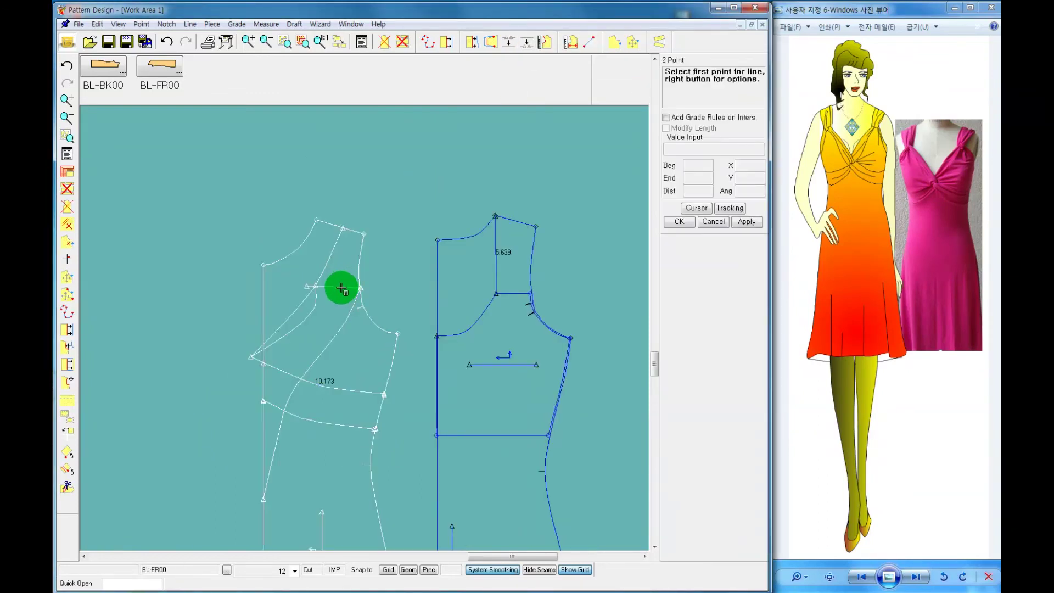
{"action": "left_click", "coordinate": [341, 287]}
{"action": "left_click", "coordinate": [344, 228]}
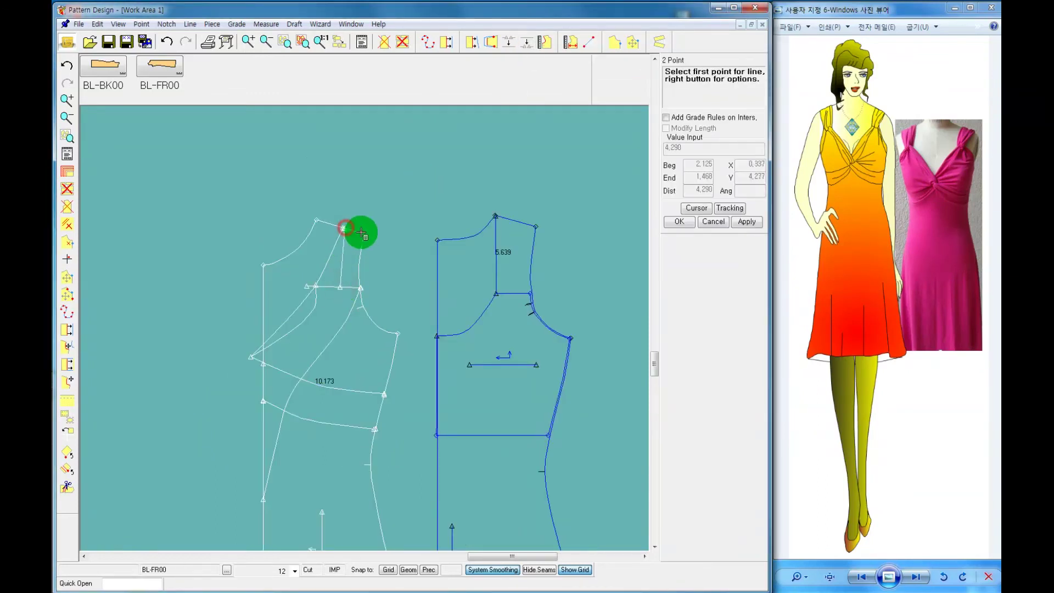
- Measure the new line at 4.290 and place Calculator beside the pattern pieces
{"action": "left_click", "coordinate": [543, 42]}
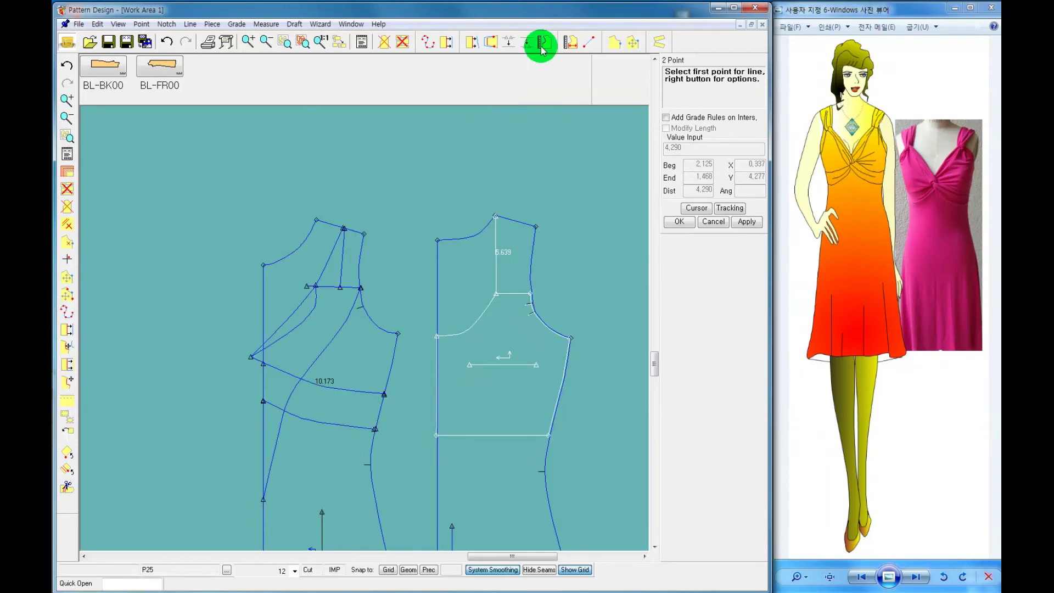
{"action": "left_click", "coordinate": [343, 263]}
{"action": "right_click", "coordinate": [384, 266]}
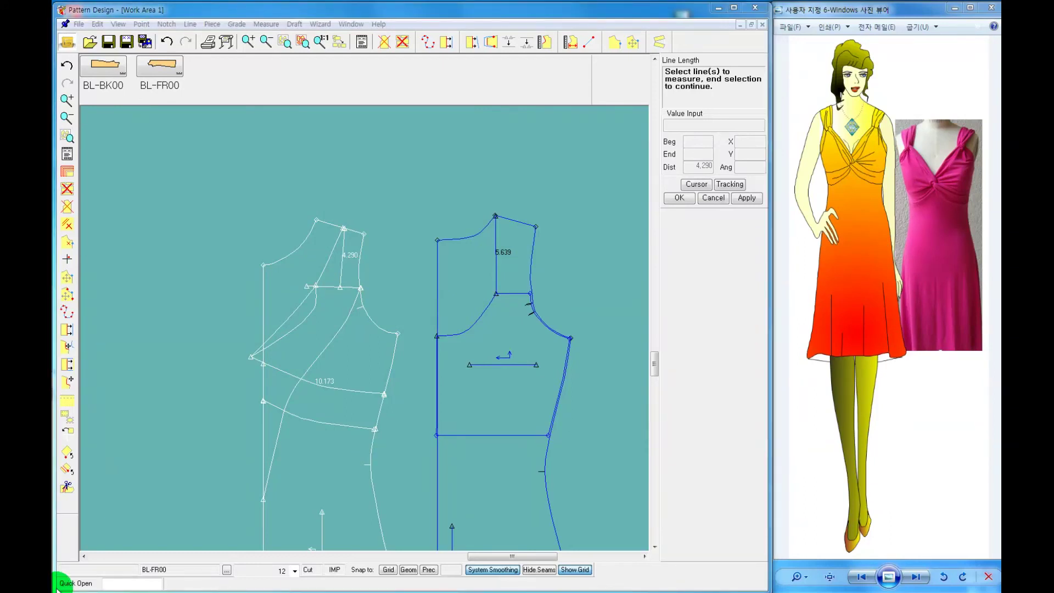
{"action": "left_click", "coordinate": [87, 557]}
{"action": "left_click_drag", "start_coordinate": [118, 481], "coordinate": [148, 315]}
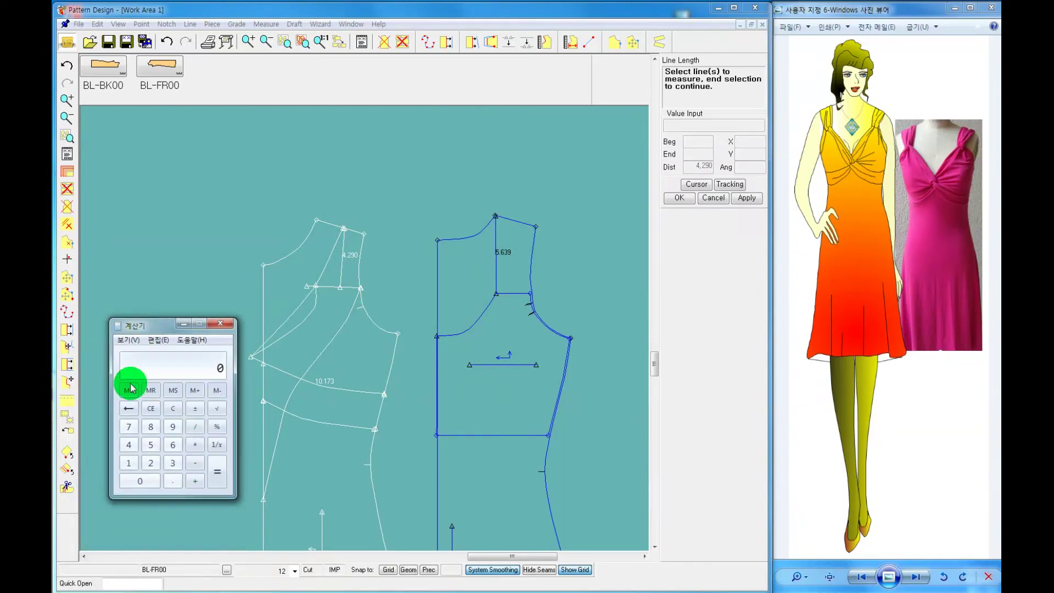
- Add 4.290 and 5.639 in Calculator for a combined 9.929
{"action": "left_click", "coordinate": [137, 446]}
{"action": "left_click", "coordinate": [176, 489]}
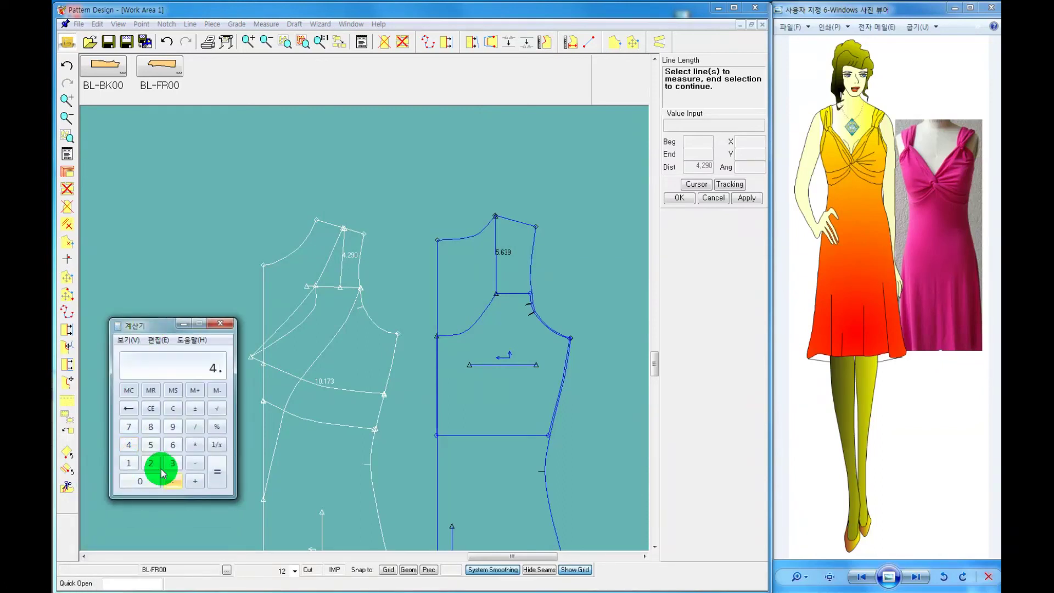
{"action": "left_click", "coordinate": [151, 463]}
{"action": "left_click", "coordinate": [173, 427]}
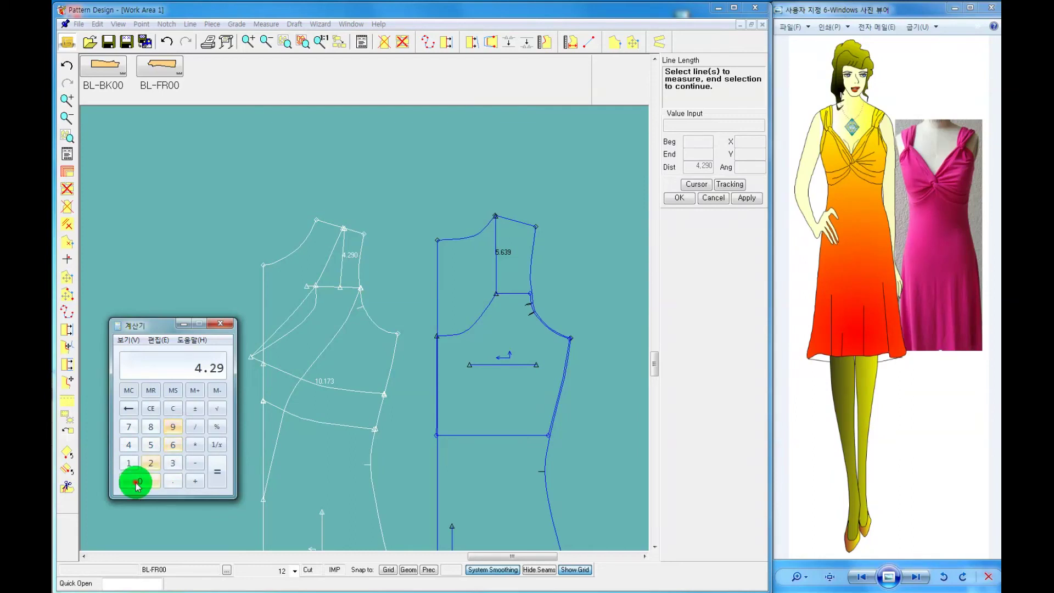
{"action": "left_click", "coordinate": [138, 481]}
{"action": "left_click", "coordinate": [196, 481]}
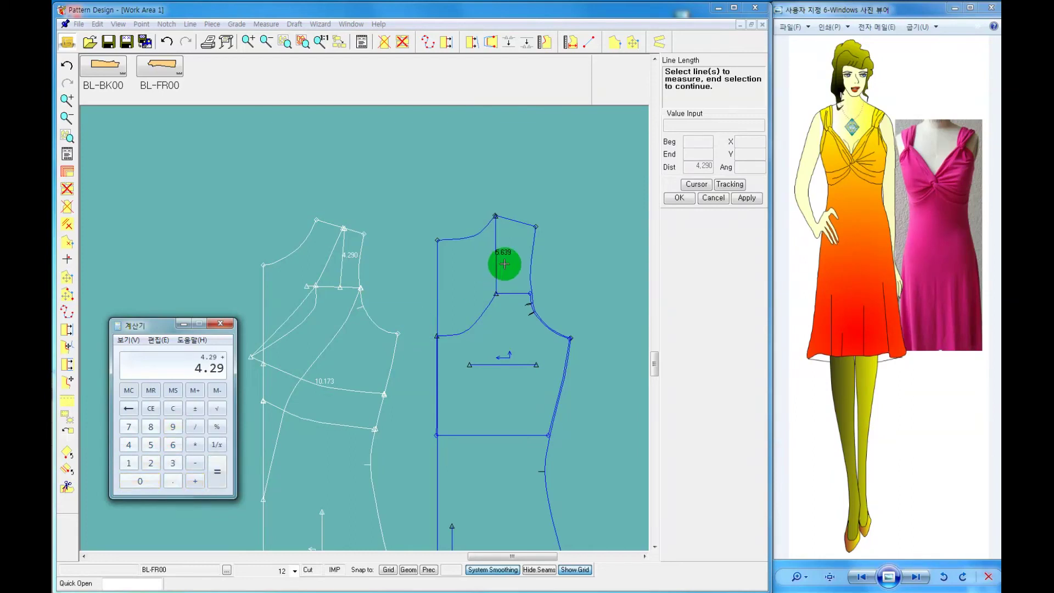
{"action": "left_click", "coordinate": [151, 445]}
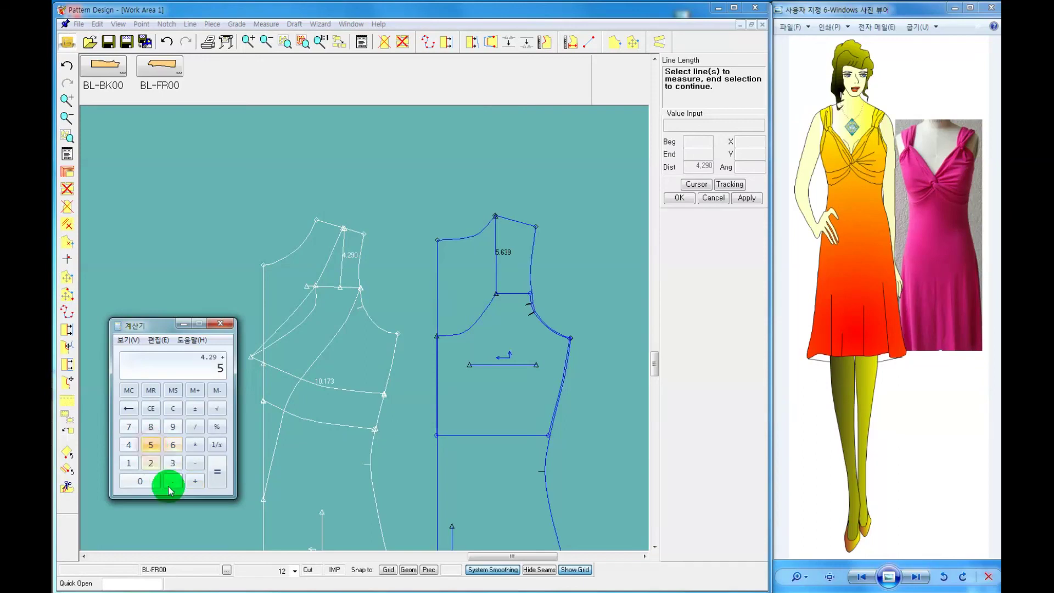
{"action": "left_click", "coordinate": [169, 485]}
{"action": "left_click", "coordinate": [173, 450]}
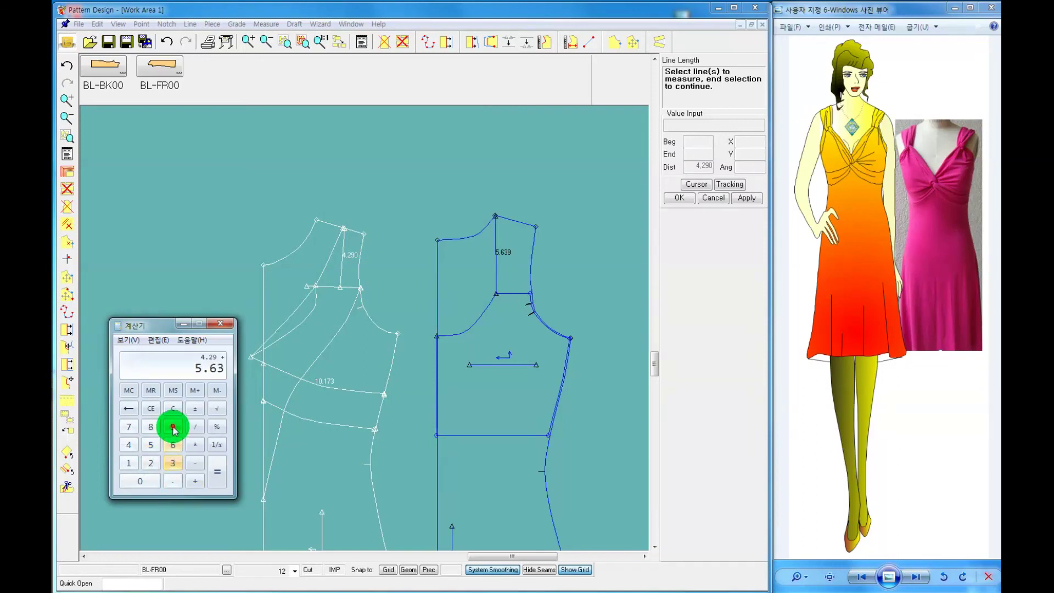
{"action": "left_click", "coordinate": [173, 427]}
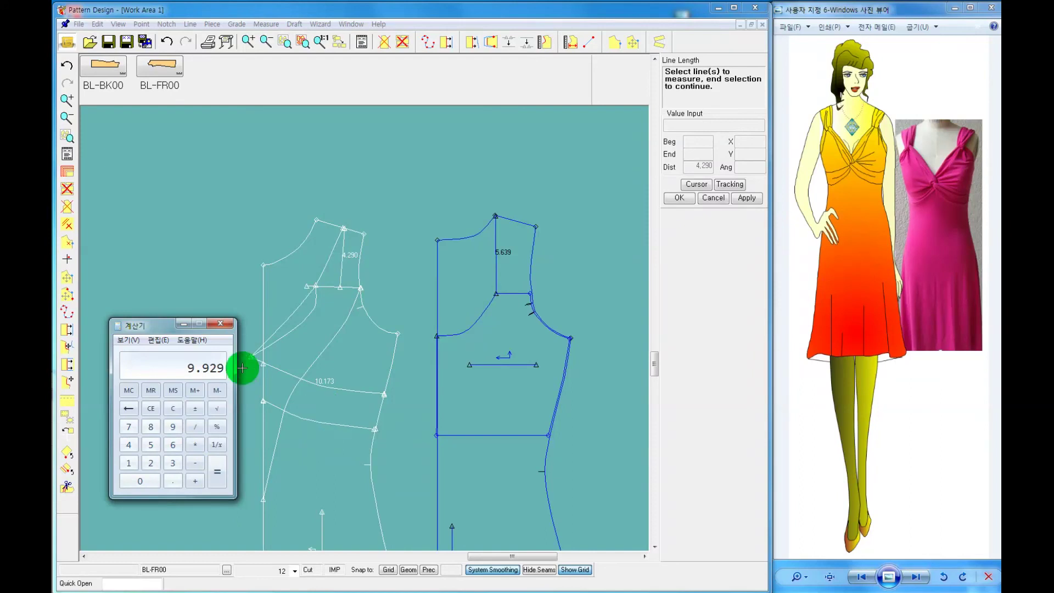
- Double the 9.929 total to 19.858 and move the calculator aside
{"action": "left_click", "coordinate": [195, 445]}
{"action": "left_click", "coordinate": [151, 463]}
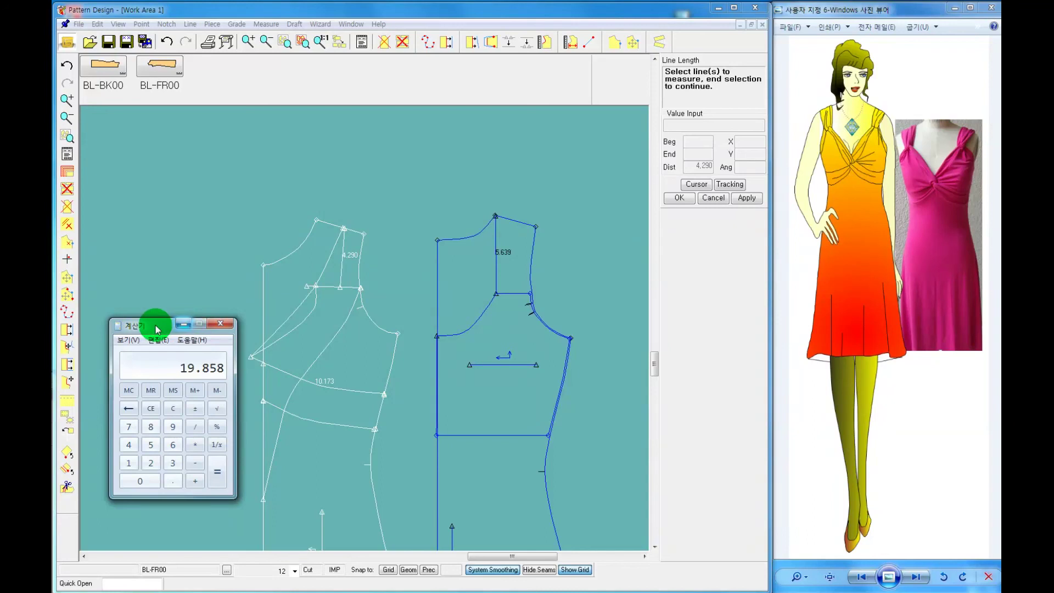
{"action": "left_click_drag", "start_coordinate": [173, 325], "coordinate": [150, 355]}
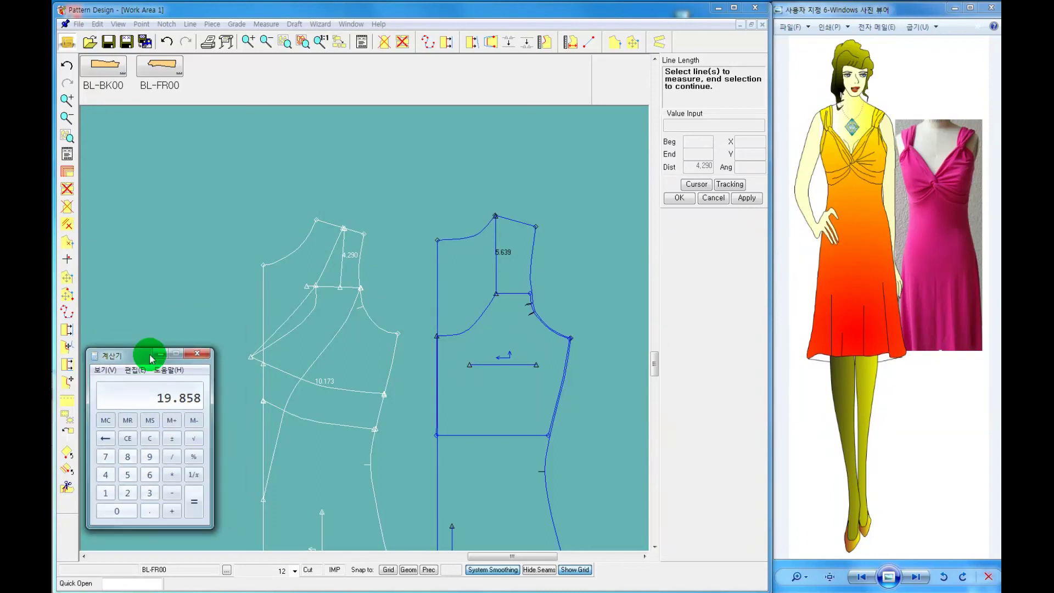
- Create a rectangle piece by two corners, entering its length and a height of 3
{"action": "left_click", "coordinate": [212, 24]}
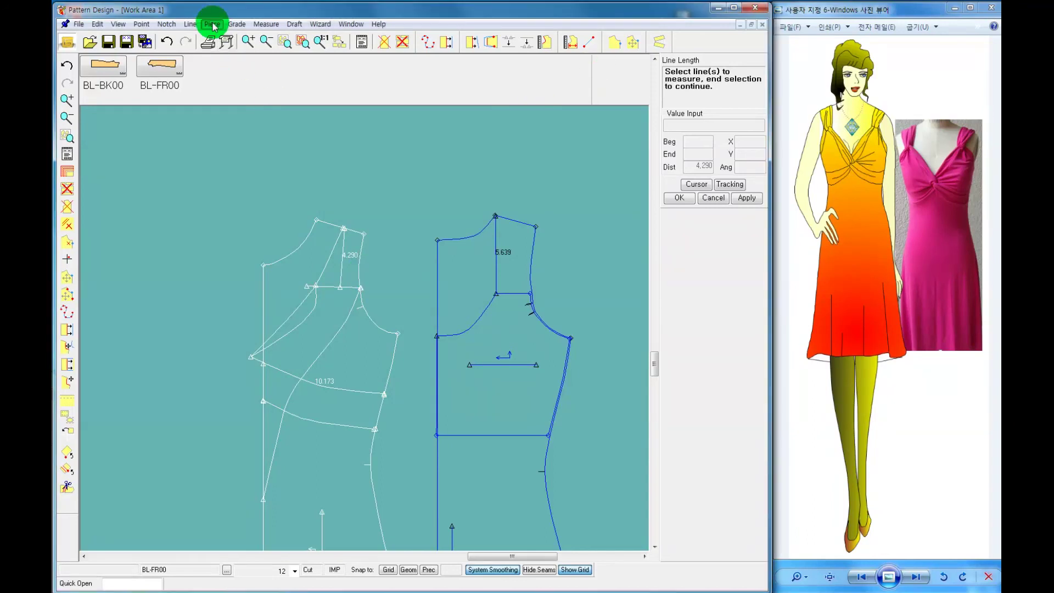
{"action": "mouse_move", "coordinate": [239, 39]}
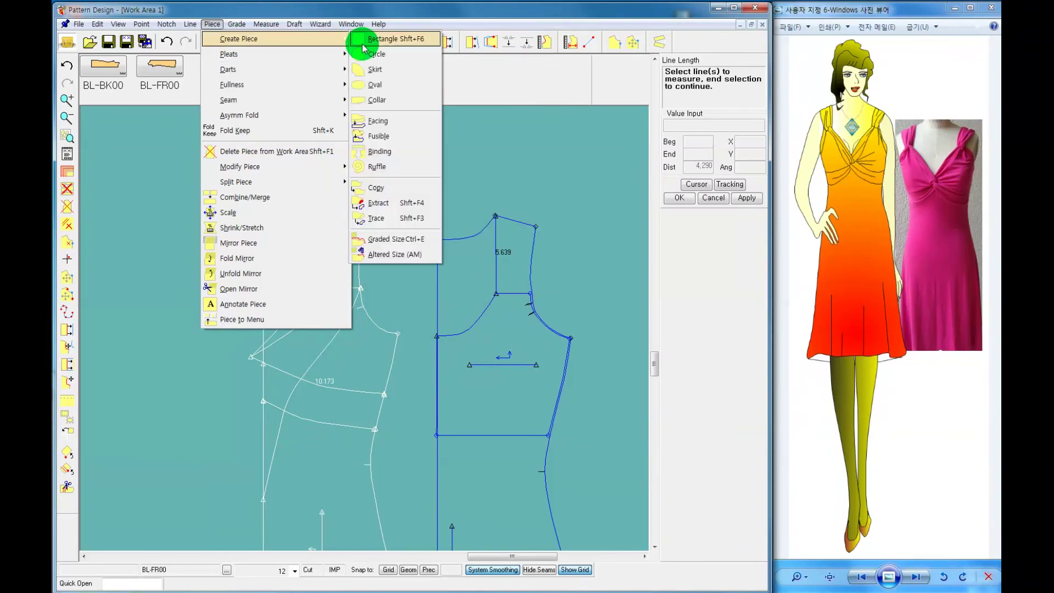
{"action": "left_click", "coordinate": [359, 39]}
{"action": "left_click", "coordinate": [397, 130]}
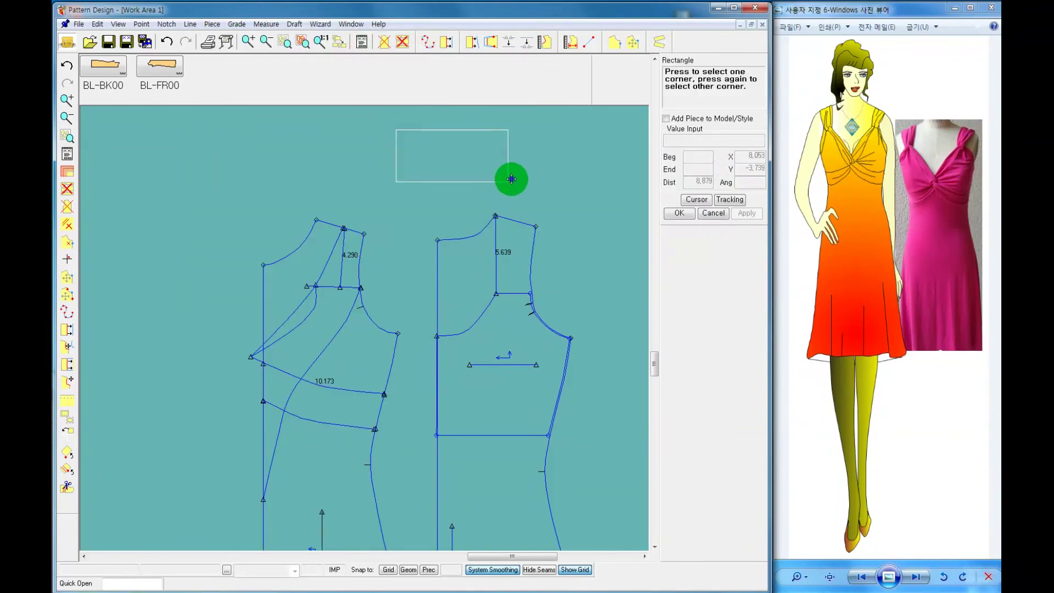
{"action": "left_click", "coordinate": [510, 180]}
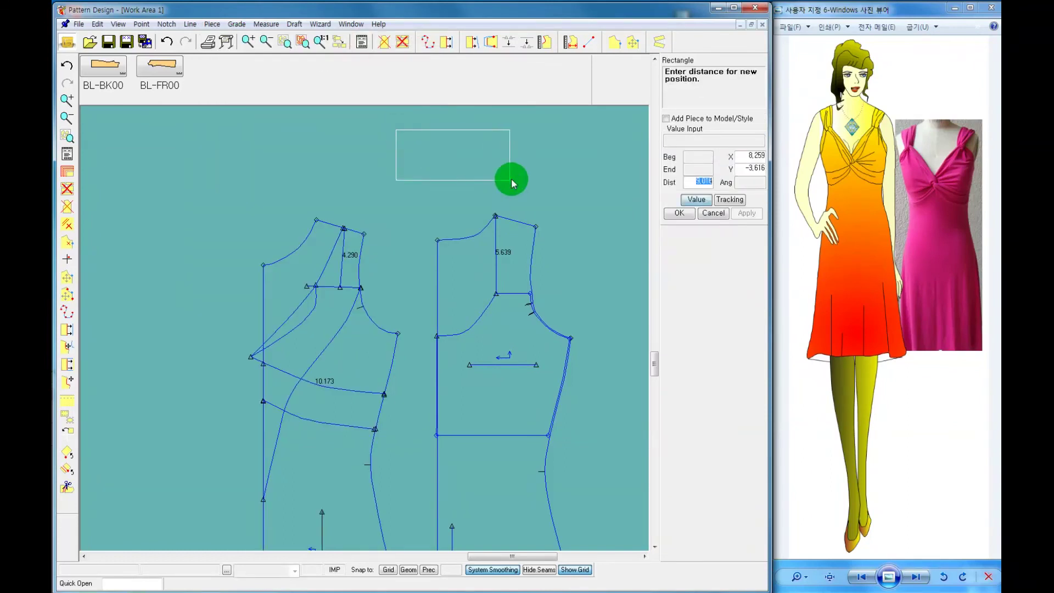
{"action": "left_click", "coordinate": [742, 154]}
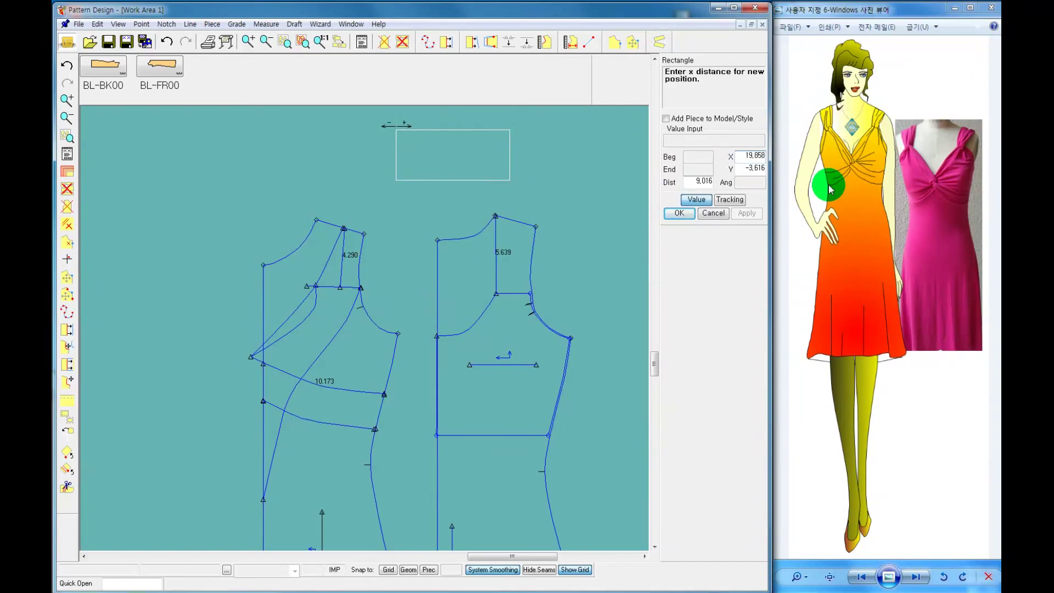
{"action": "left_click", "coordinate": [743, 168]}
{"action": "type", "text": "3"}
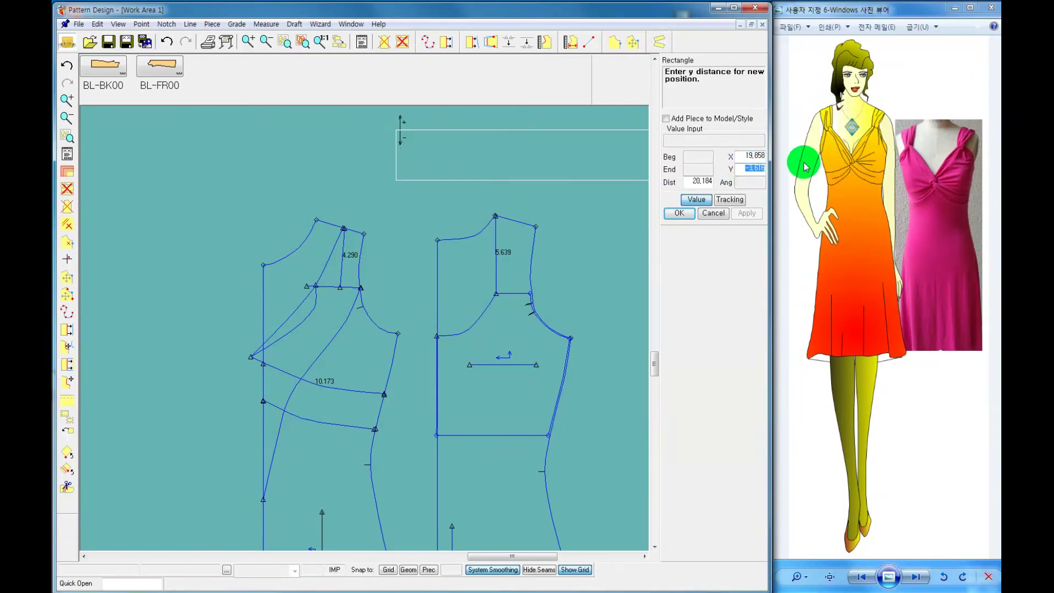
{"action": "left_click", "coordinate": [688, 216]}
{"action": "left_click", "coordinate": [681, 215]}
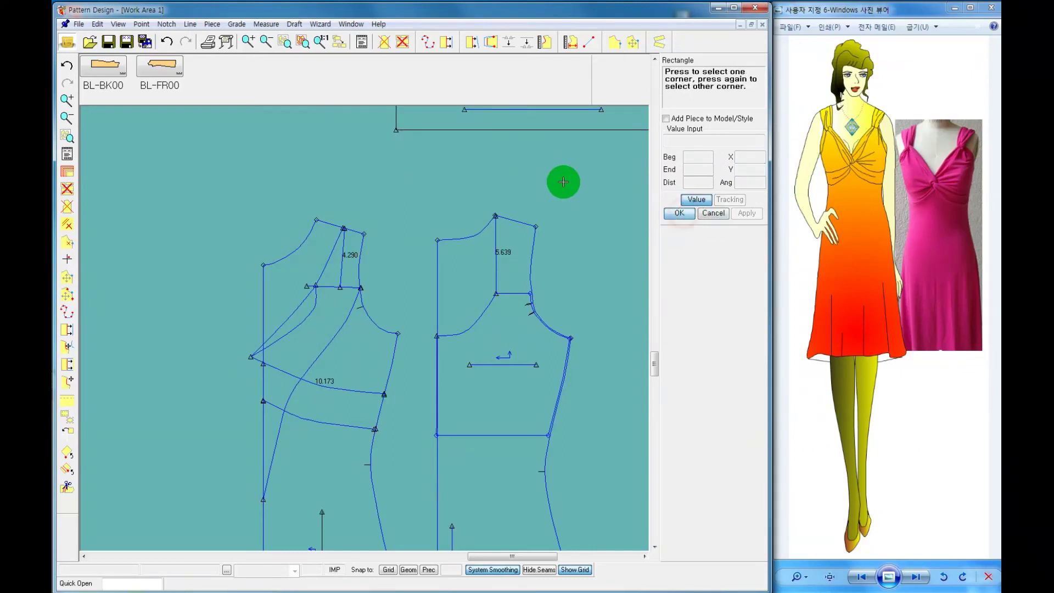
- Place the new rectangle piece just above the bodice pieces
{"action": "left_click", "coordinate": [586, 124]}
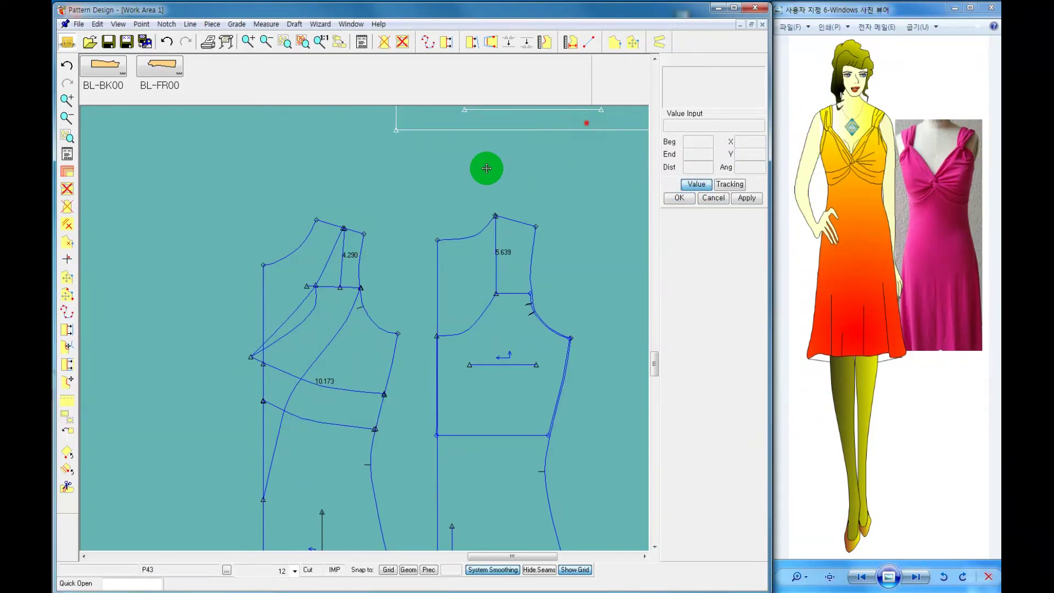
{"action": "left_click", "coordinate": [450, 177]}
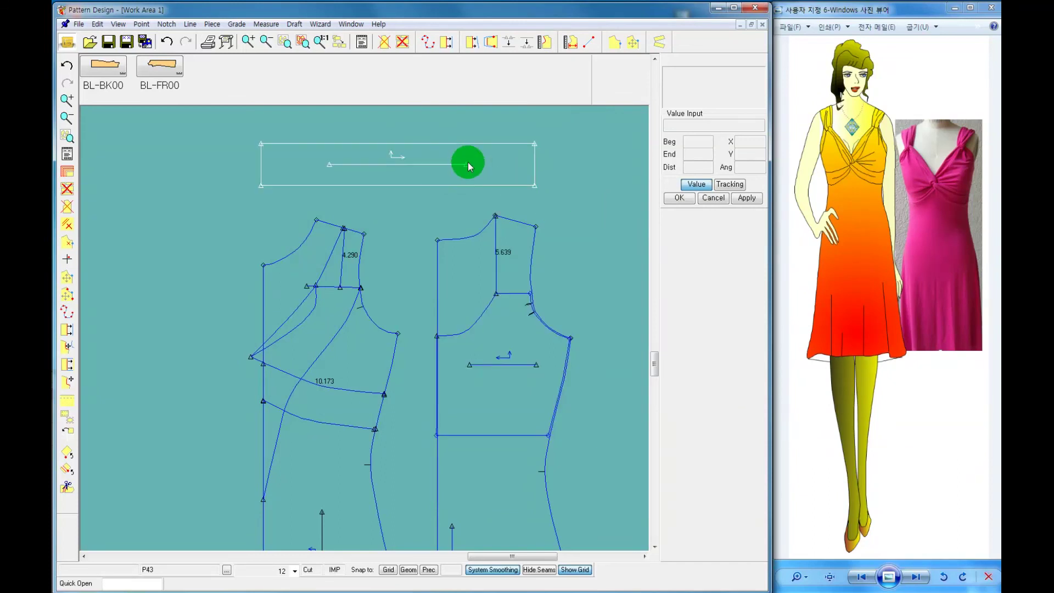
{"action": "left_click_drag", "start_coordinate": [469, 166], "coordinate": [482, 159]}
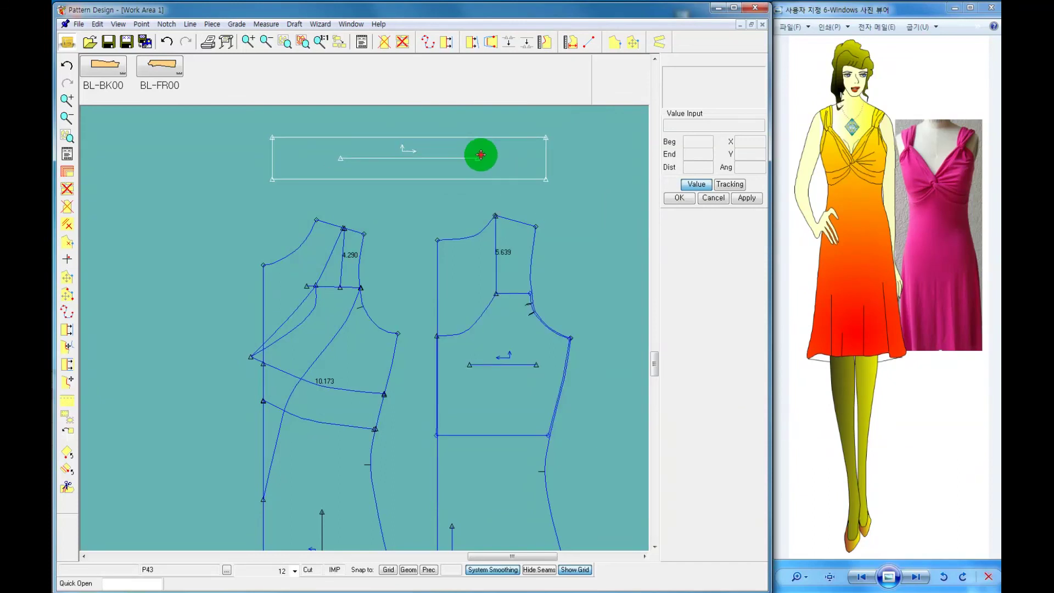
{"action": "left_click", "coordinate": [143, 26]}
{"action": "left_click", "coordinate": [151, 37]}
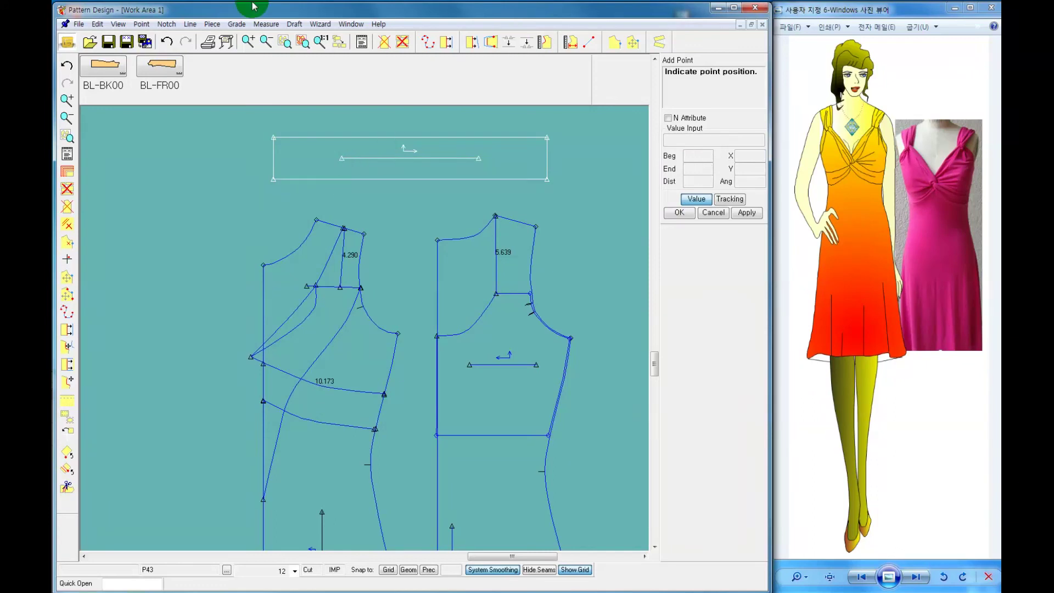
- Offset the band's top-edge corners unevenly by -0.25 with Replace, curving the top edge
{"action": "left_click", "coordinate": [470, 43]}
{"action": "left_click", "coordinate": [671, 157]}
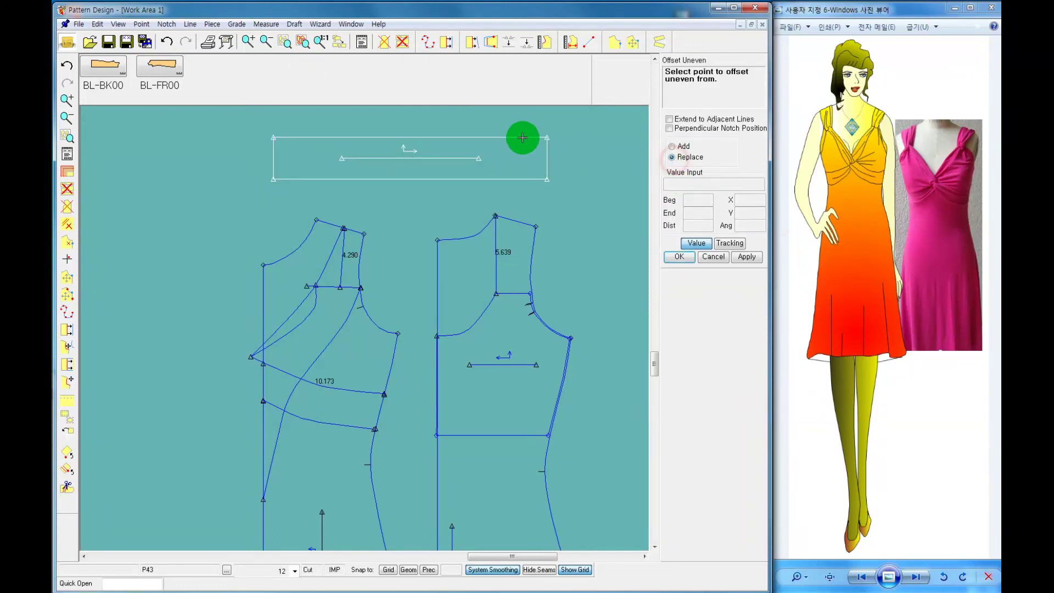
{"action": "left_click", "coordinate": [571, 135]}
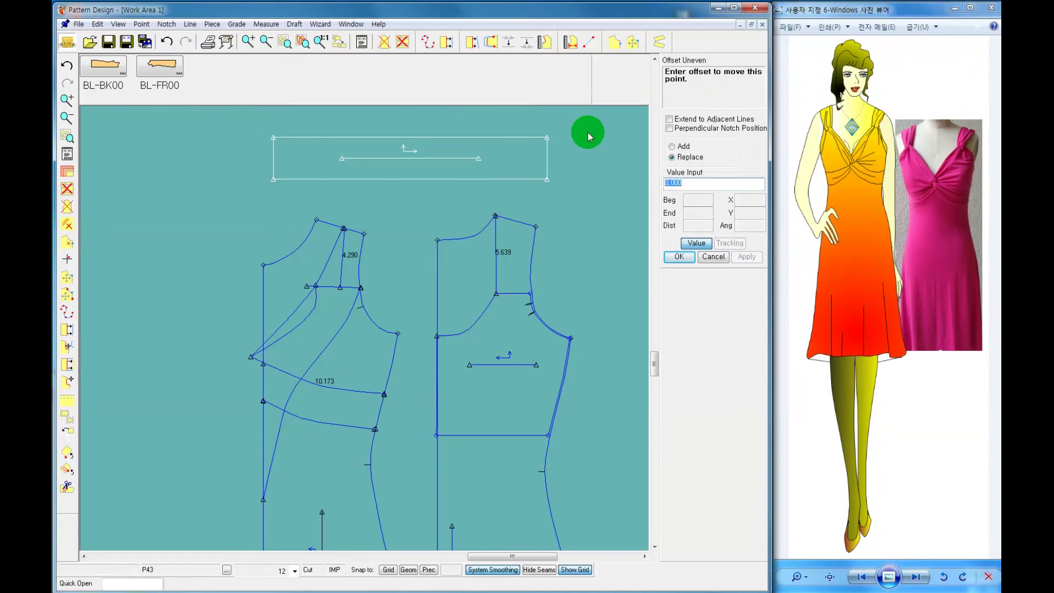
{"action": "type", "text": "-0,25"}
{"action": "left_click", "coordinate": [680, 257]}
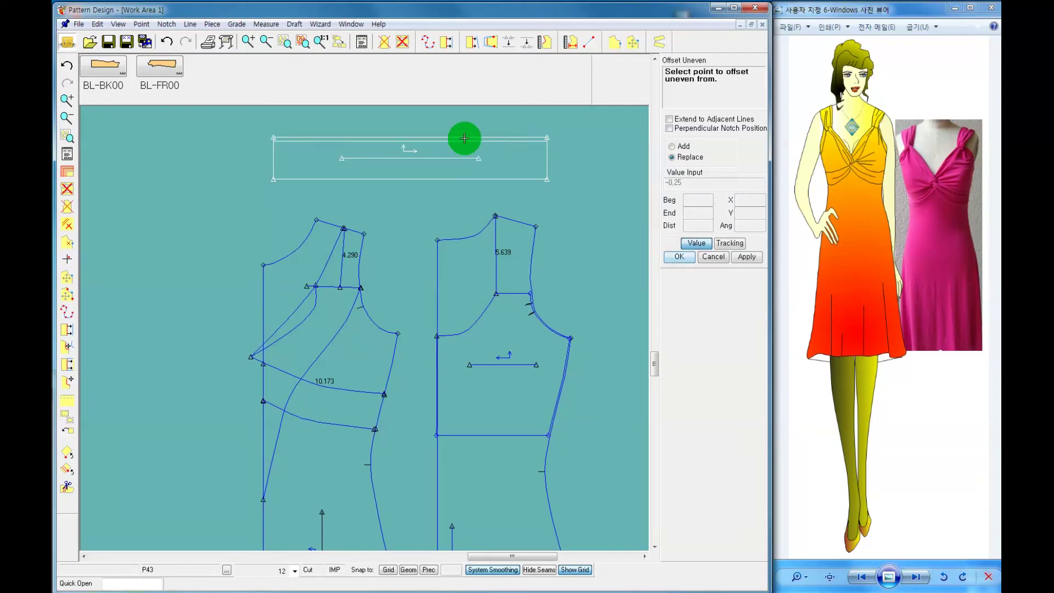
{"action": "left_click", "coordinate": [481, 133]}
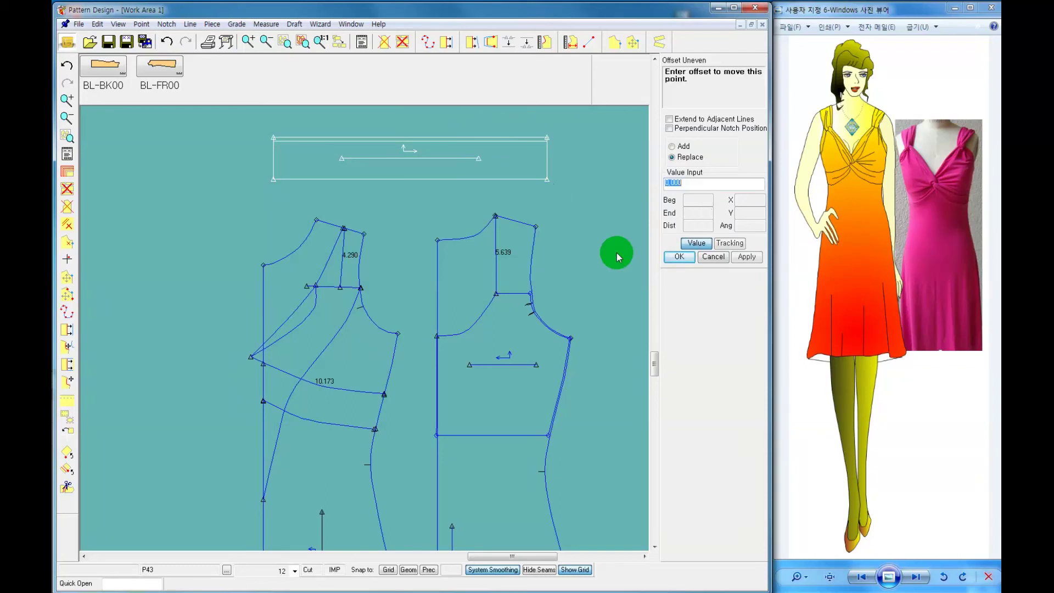
{"action": "left_click", "coordinate": [680, 256]}
{"action": "left_click", "coordinate": [330, 136]}
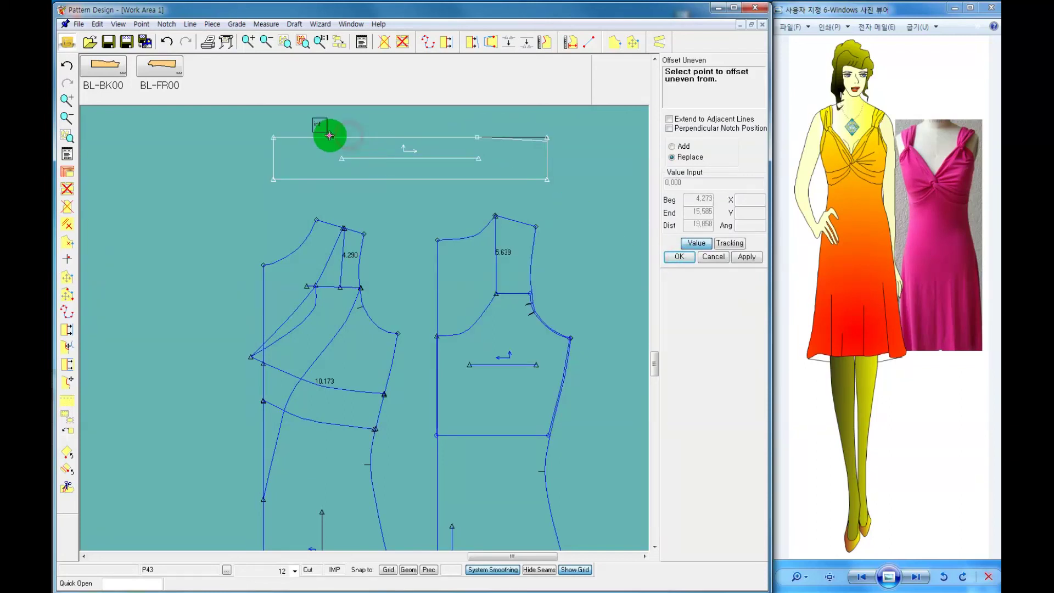
{"action": "left_click", "coordinate": [330, 136]}
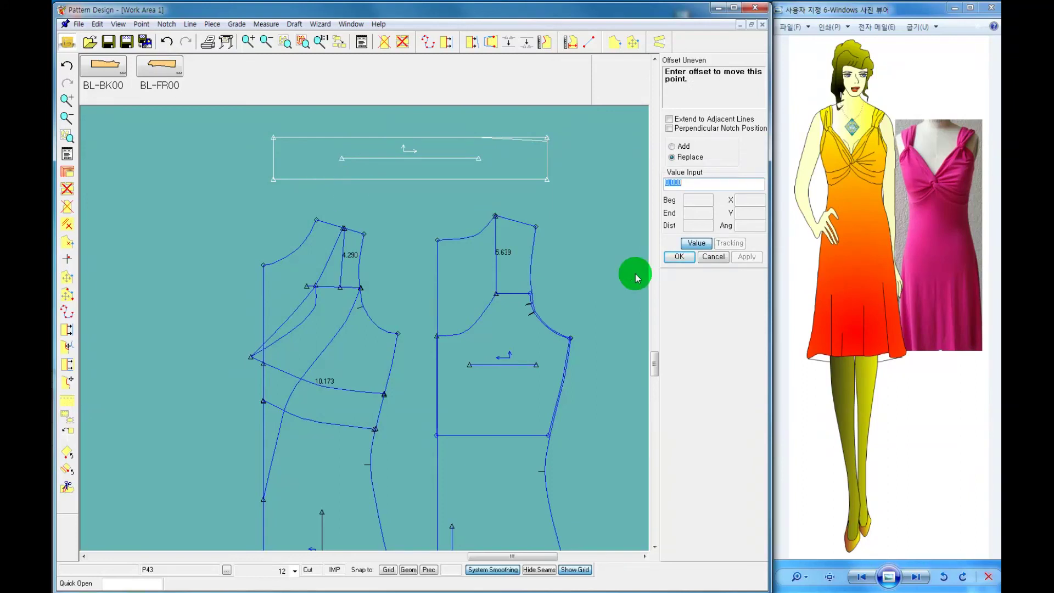
{"action": "left_click", "coordinate": [421, 149]}
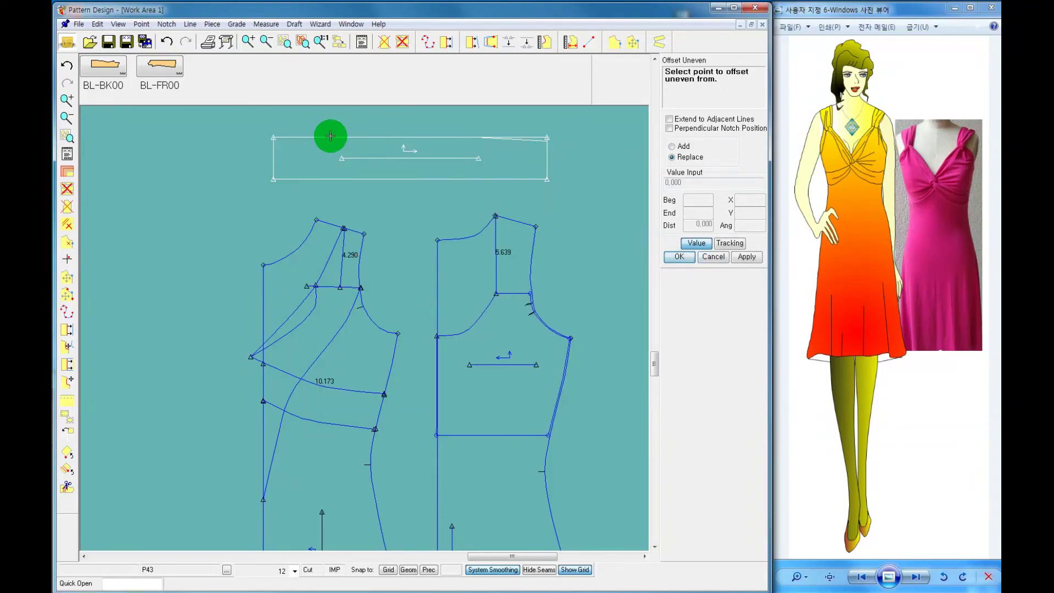
{"action": "left_click", "coordinate": [274, 134]}
{"action": "left_click", "coordinate": [274, 138]}
{"action": "type", "text": "-0.25"}
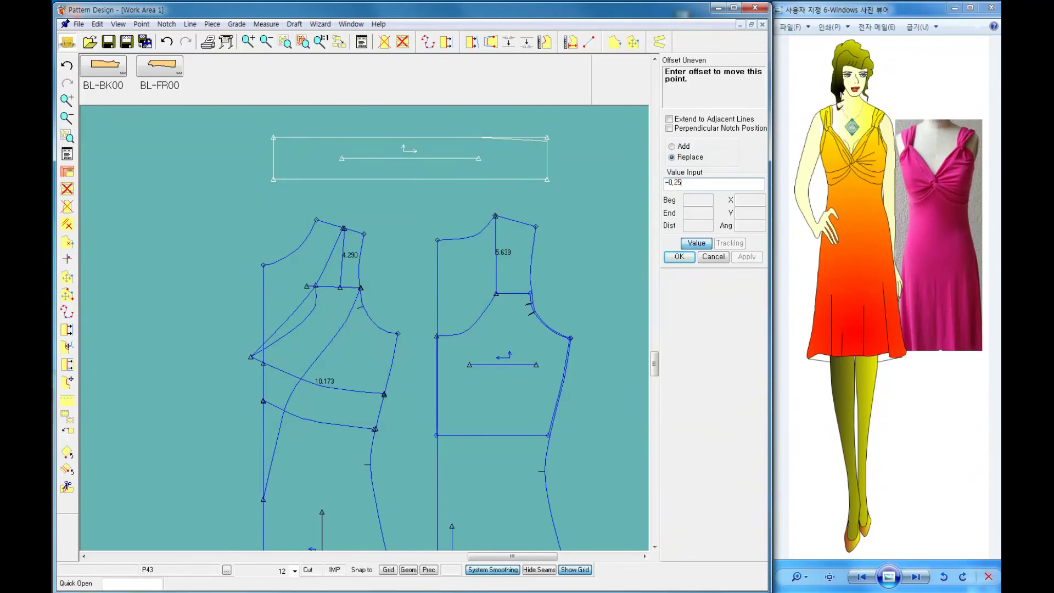
{"action": "left_click", "coordinate": [674, 258]}
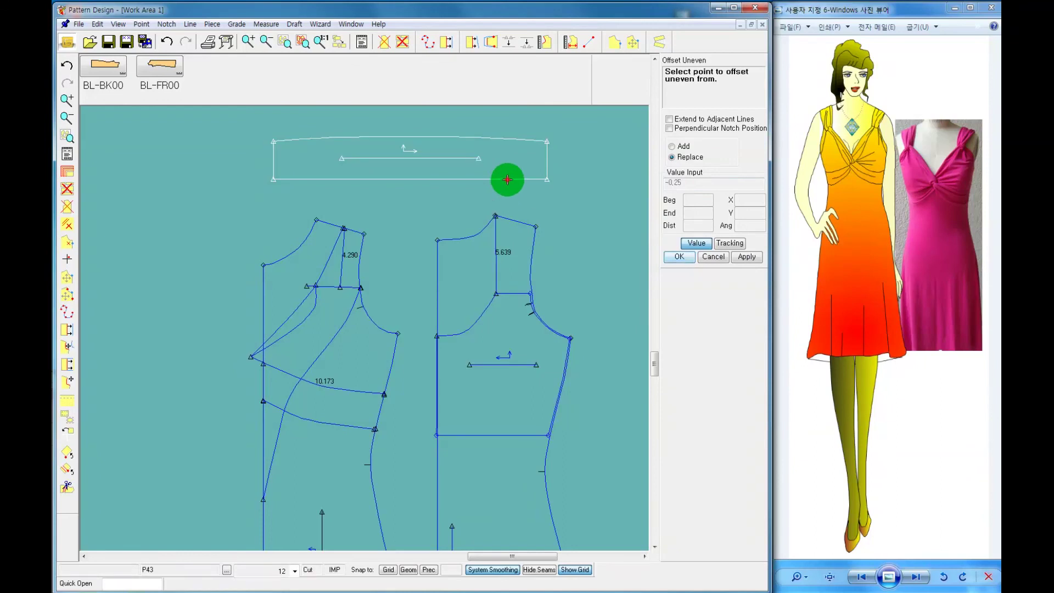
- Offset the bottom-edge points by -0.25 to curve the bottom edge, then finish
{"action": "left_click", "coordinate": [550, 178]}
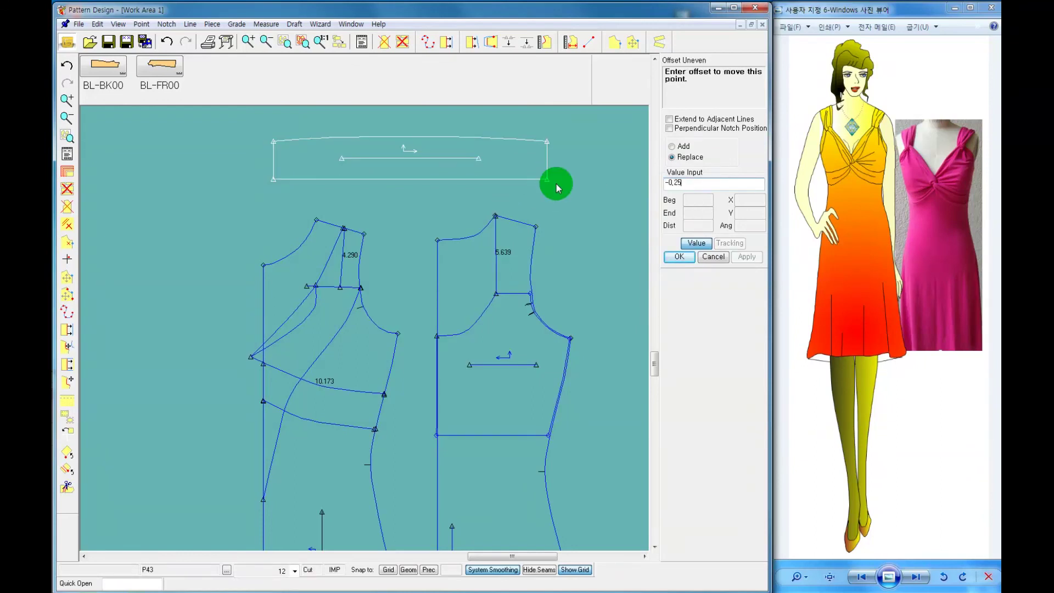
{"action": "left_click", "coordinate": [671, 256]}
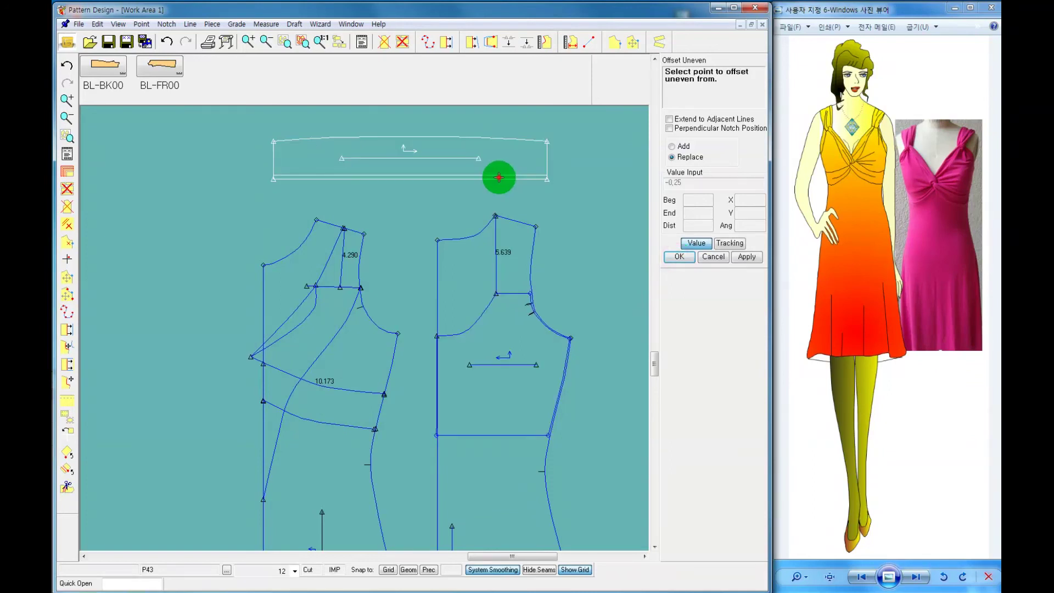
{"action": "left_click", "coordinate": [478, 176]}
{"action": "left_click", "coordinate": [679, 257]}
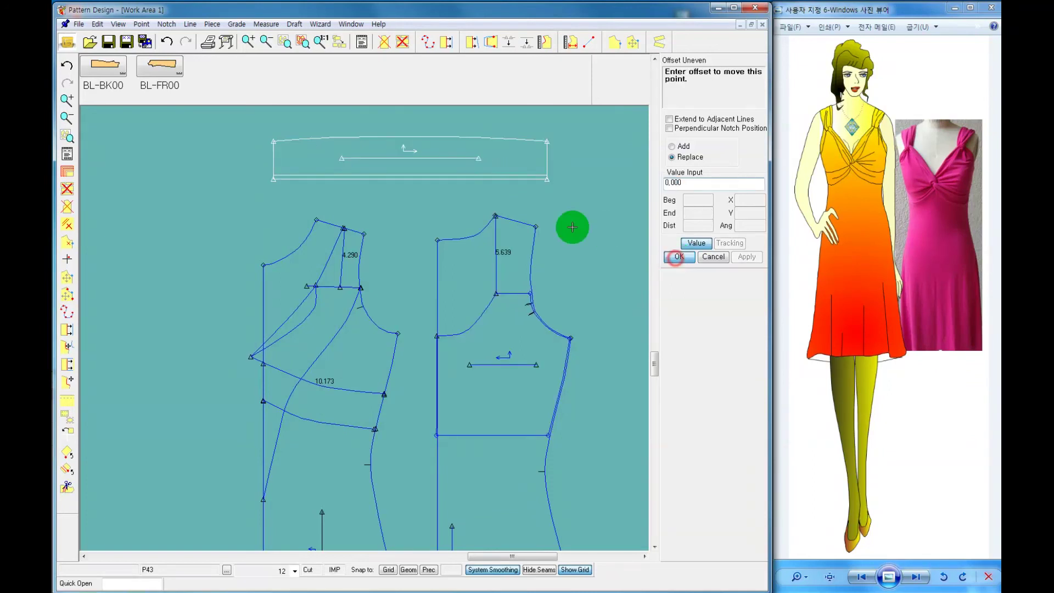
{"action": "left_click", "coordinate": [337, 174]}
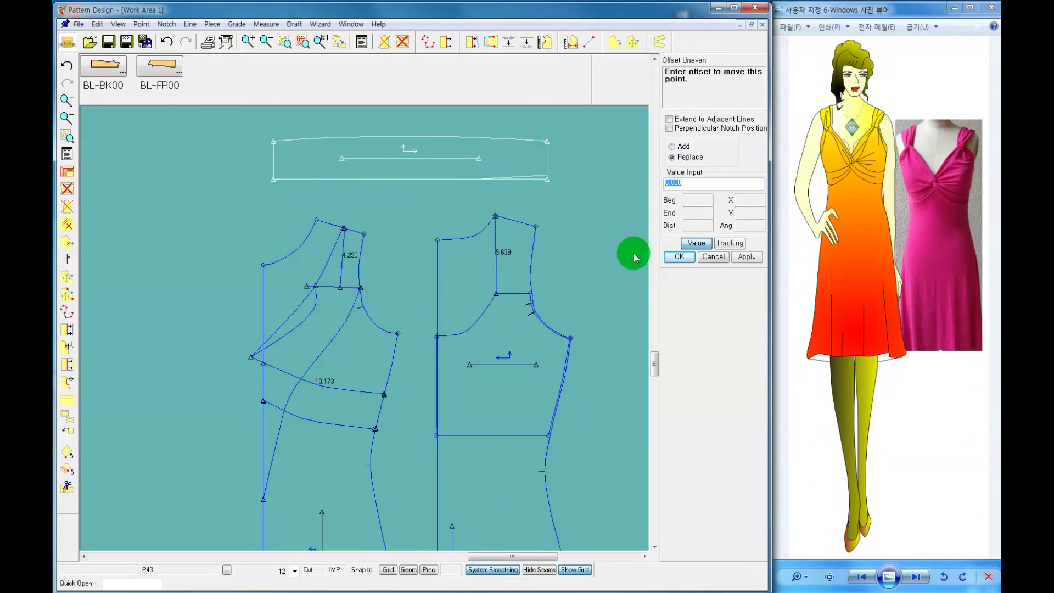
{"action": "left_click", "coordinate": [673, 256]}
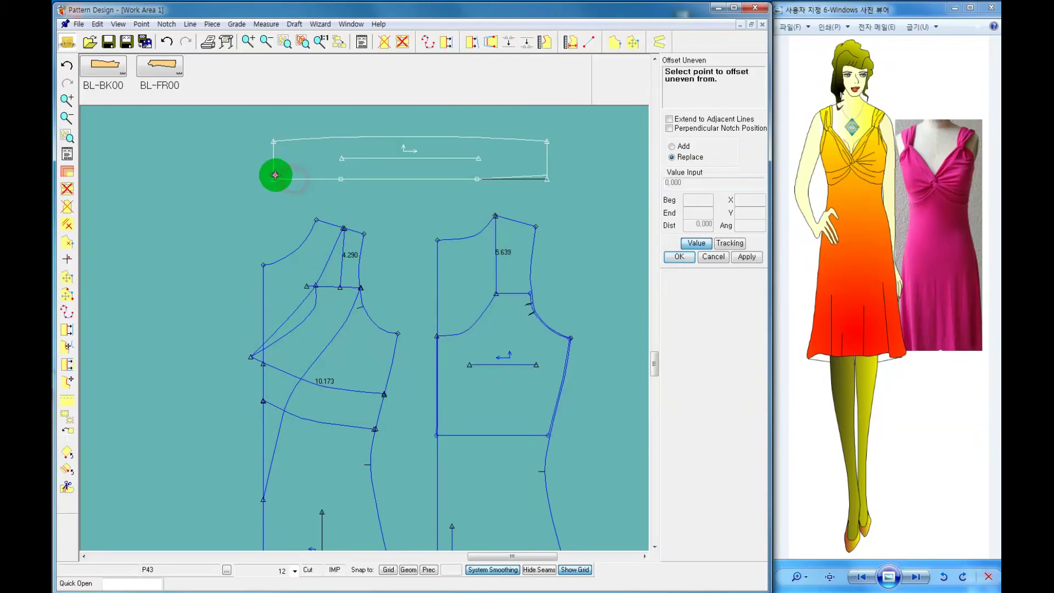
{"action": "left_click", "coordinate": [348, 164]}
{"action": "type", "text": "-0.25"}
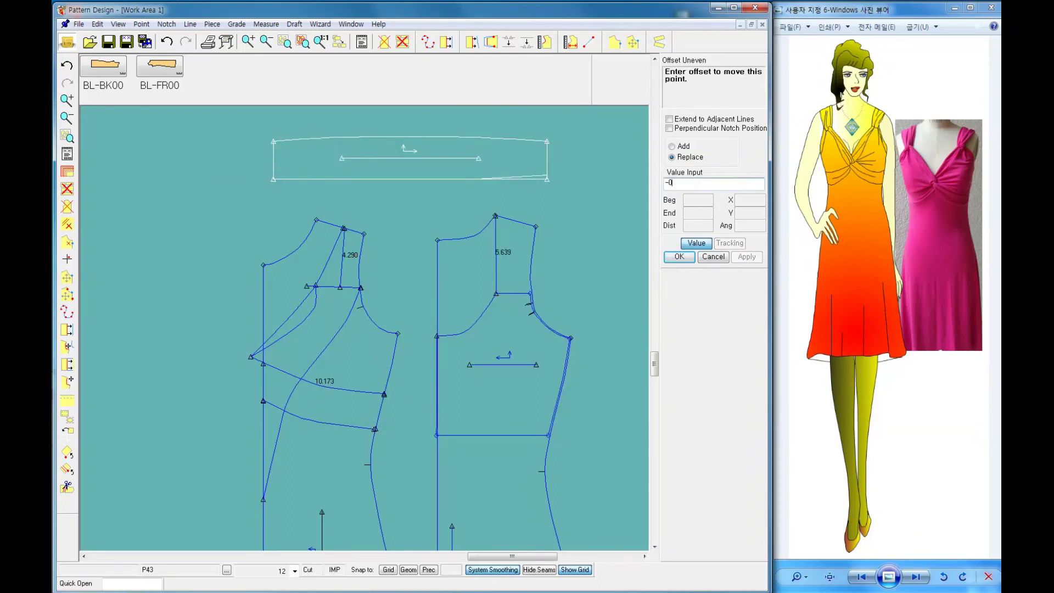
{"action": "left_click", "coordinate": [679, 257]}
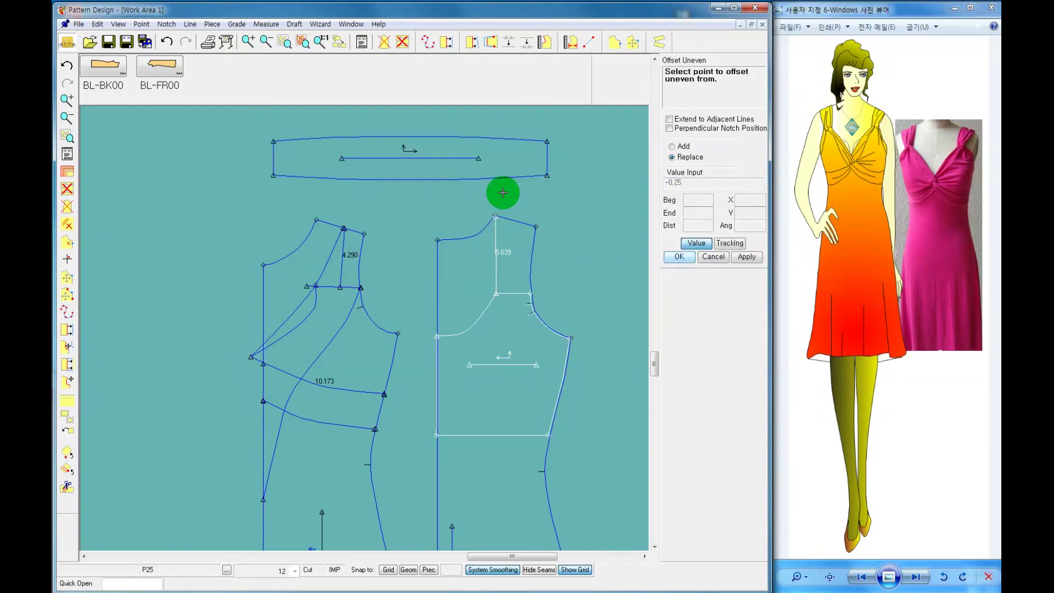
{"action": "right_click", "coordinate": [595, 249]}
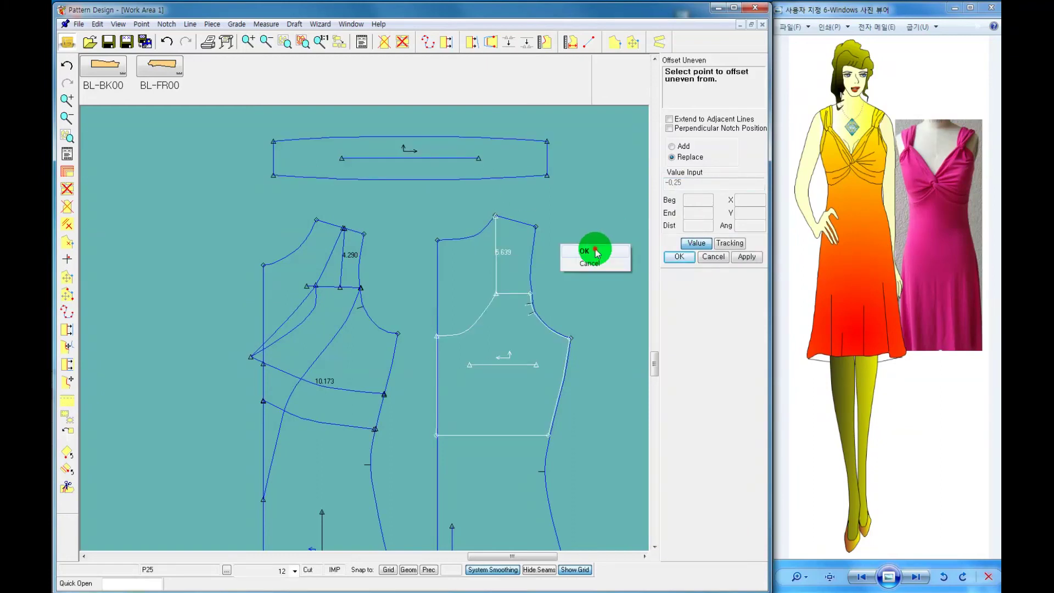
{"action": "left_click", "coordinate": [593, 254]}
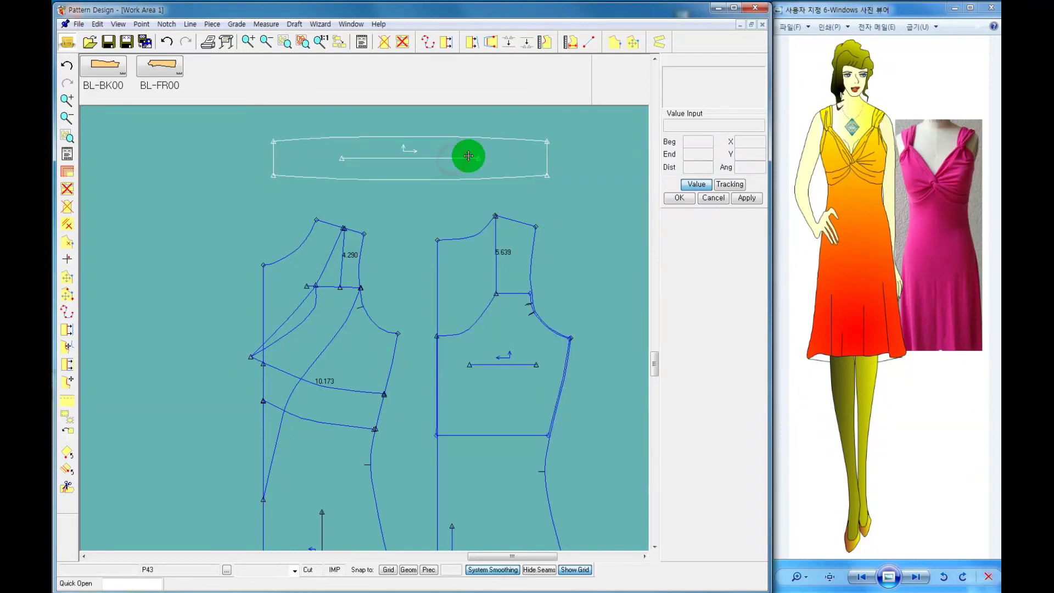
- Move the band above the front bodice piece
{"action": "scroll", "coordinate": [482, 178], "scroll_direction": "down", "scroll_amount": 2}
{"action": "scroll", "coordinate": [482, 177], "scroll_direction": "down", "scroll_amount": 1}
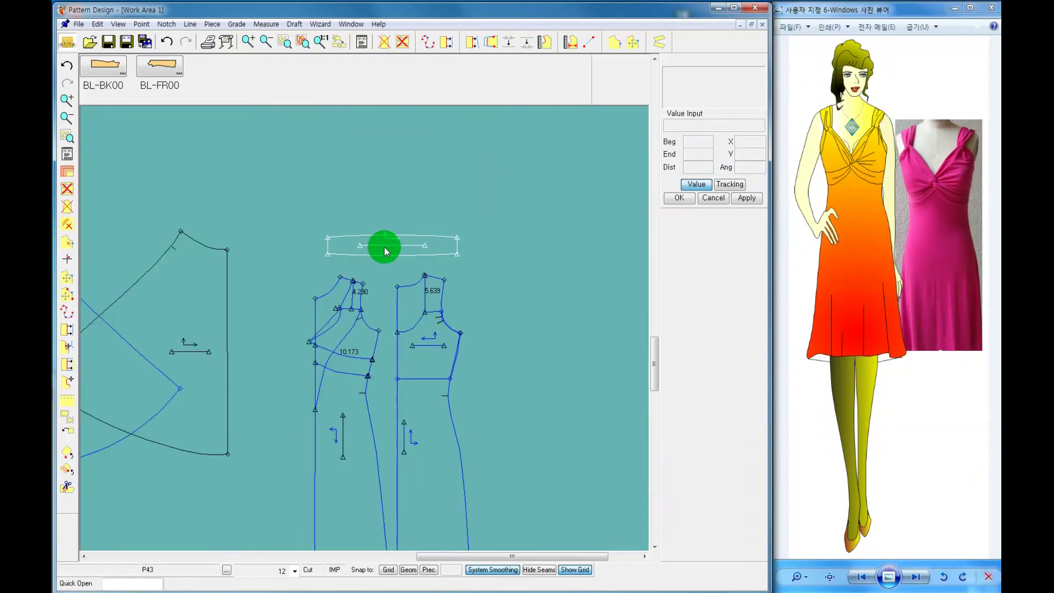
{"action": "left_click_drag", "start_coordinate": [383, 252], "coordinate": [467, 254]}
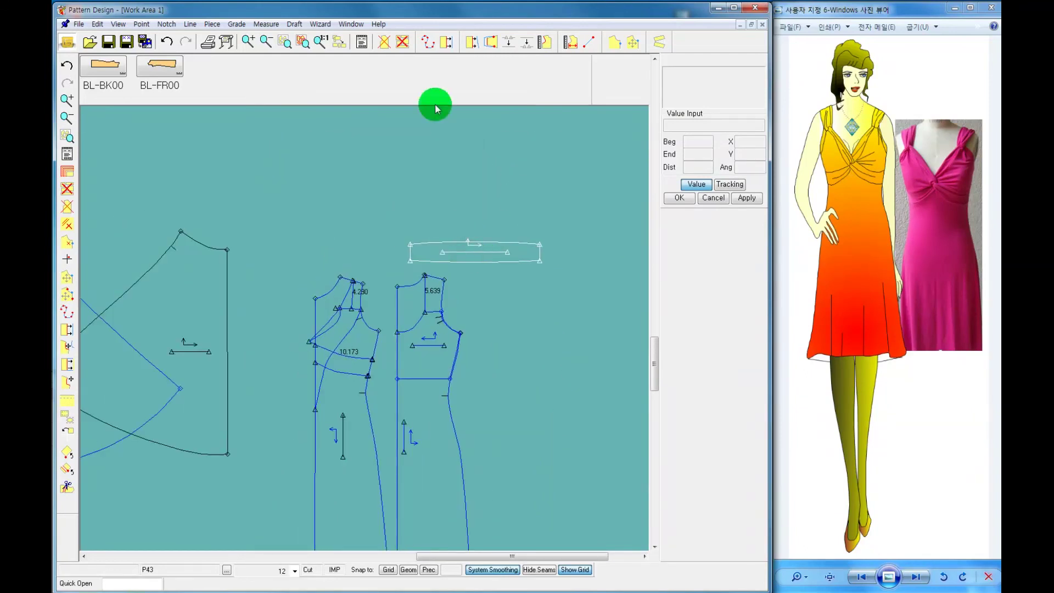
{"action": "left_click", "coordinate": [126, 302]}
{"action": "left_click", "coordinate": [67, 469]}
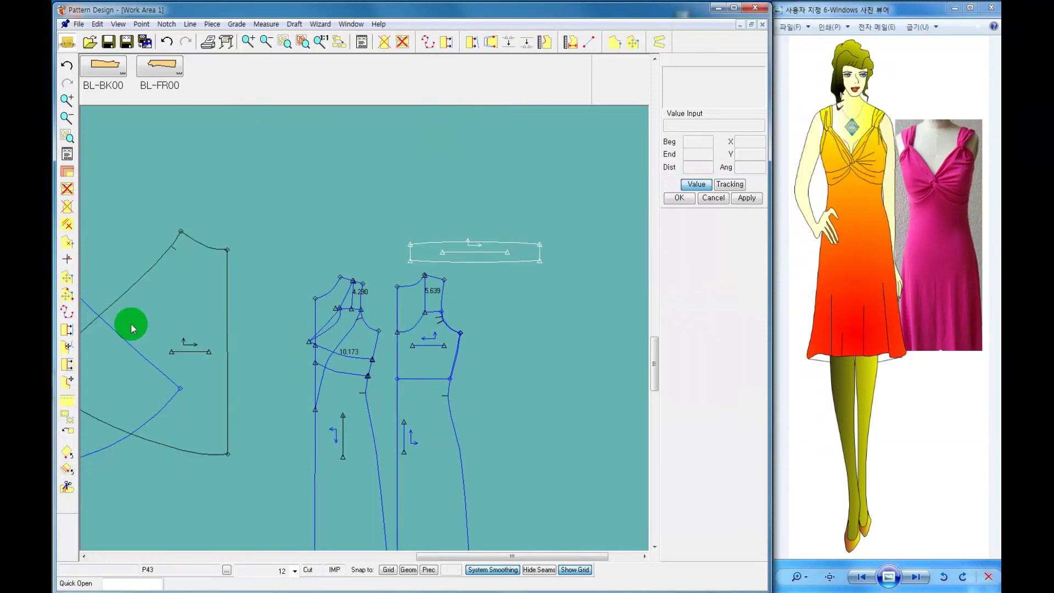
- Rotate the band piece using a 90° counter-clockwise increment
{"action": "left_click", "coordinate": [68, 452]}
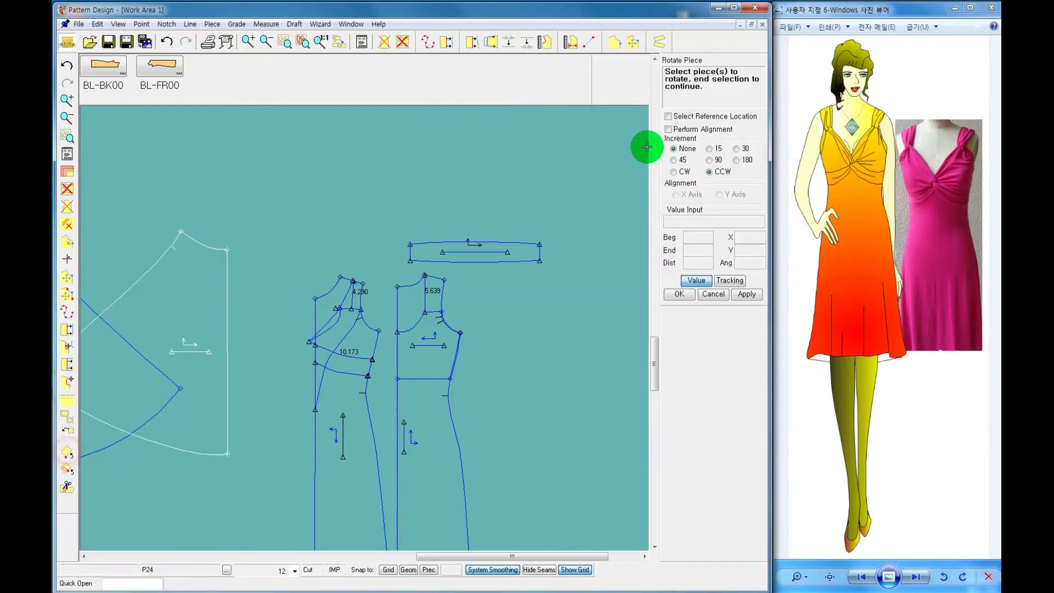
{"action": "left_click", "coordinate": [710, 166]}
{"action": "left_click", "coordinate": [507, 245]}
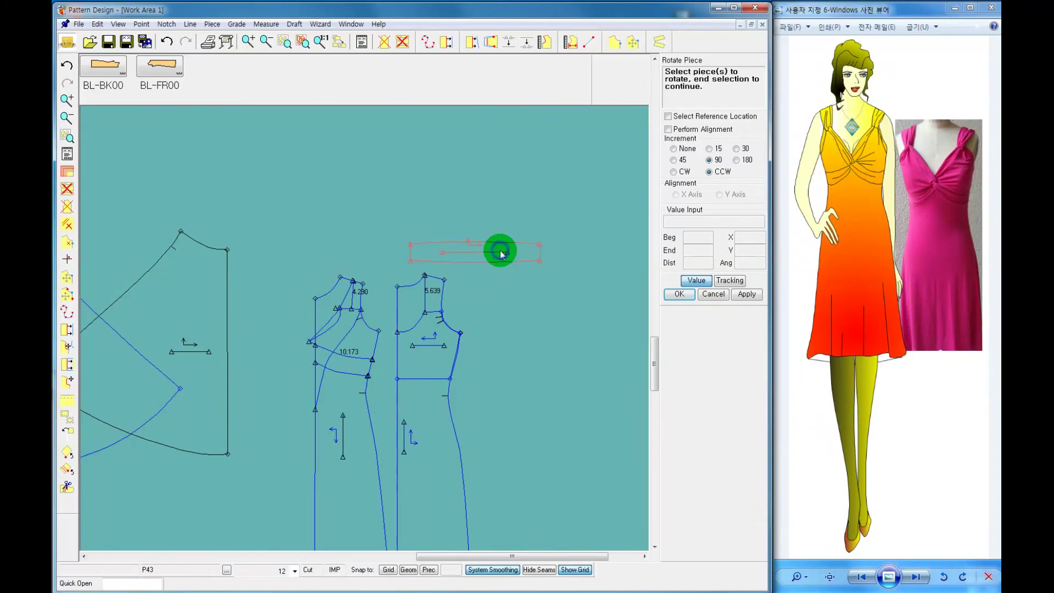
{"action": "right_click", "coordinate": [500, 253]}
{"action": "left_click", "coordinate": [511, 220]}
{"action": "right_click", "coordinate": [475, 291]}
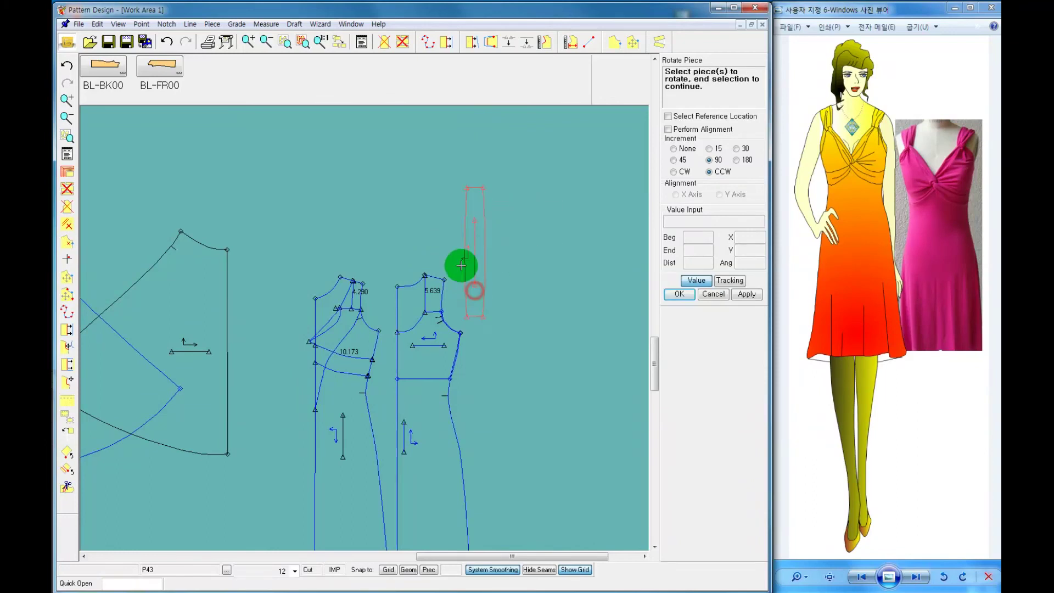
{"action": "left_click", "coordinate": [680, 294]}
{"action": "left_click", "coordinate": [562, 229]}
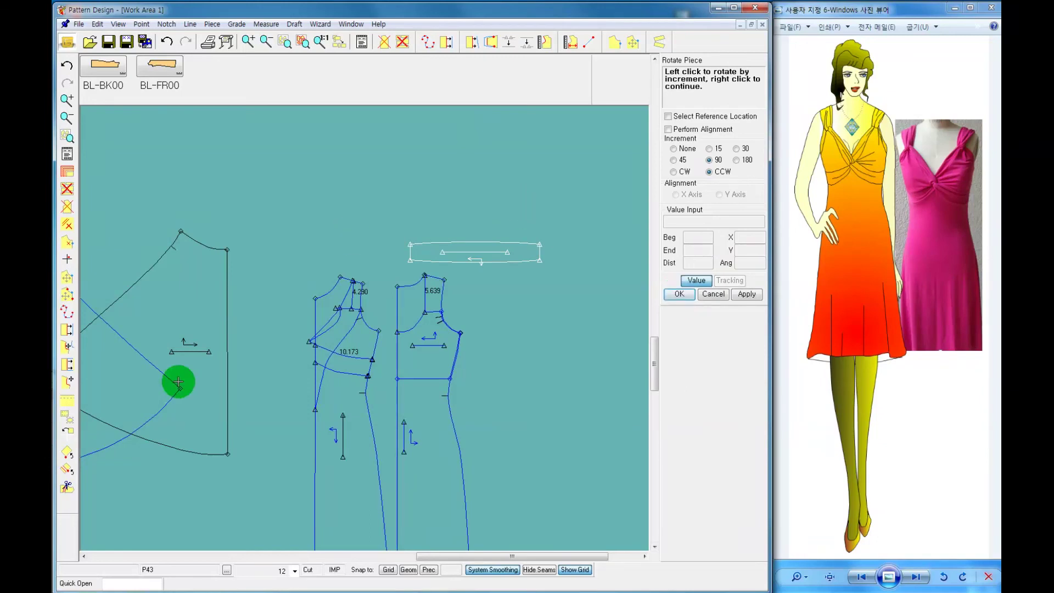
- Turn the band upright, close the rotation tool, and move the piece up and left
{"action": "left_click", "coordinate": [68, 454]}
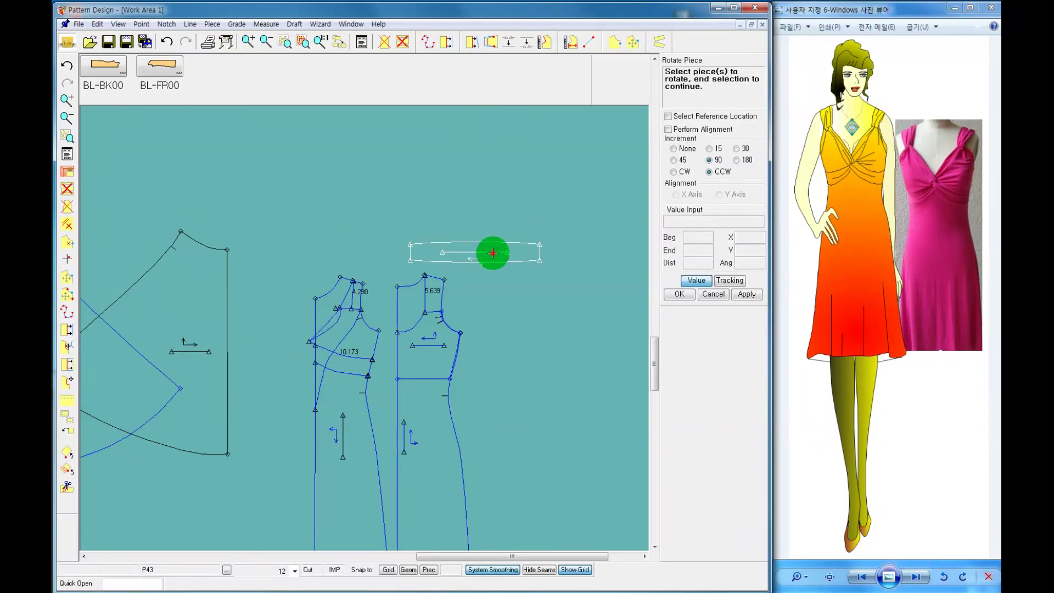
{"action": "left_click", "coordinate": [490, 250]}
{"action": "right_click", "coordinate": [493, 251]}
{"action": "left_click", "coordinate": [493, 250]}
{"action": "right_click", "coordinate": [515, 187]}
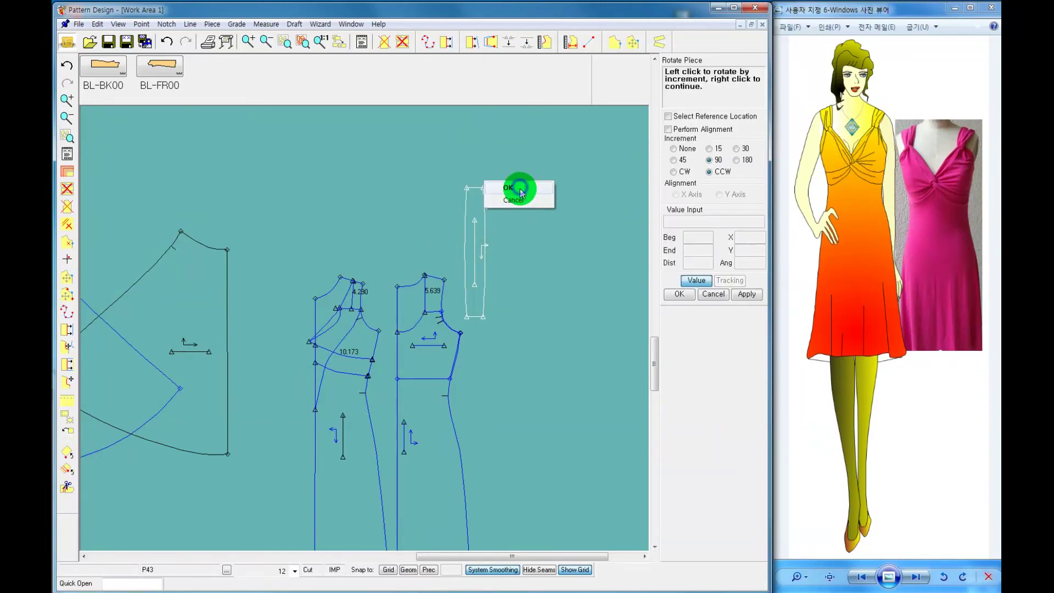
{"action": "right_click", "coordinate": [515, 225]}
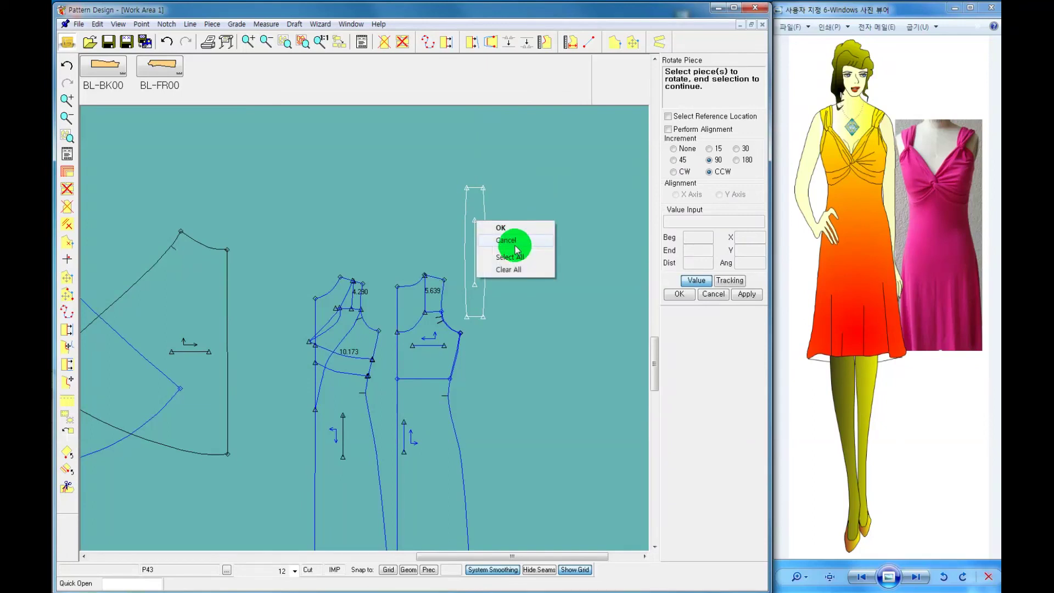
{"action": "left_click", "coordinate": [515, 245]}
{"action": "mouse_move", "coordinate": [478, 279]}
{"action": "left_mouse_down"}
{"action": "mouse_move", "coordinate": [444, 237]}
{"action": "mouse_move", "coordinate": [360, 238]}
{"action": "mouse_move", "coordinate": [489, 243]}
{"action": "left_mouse_up"}
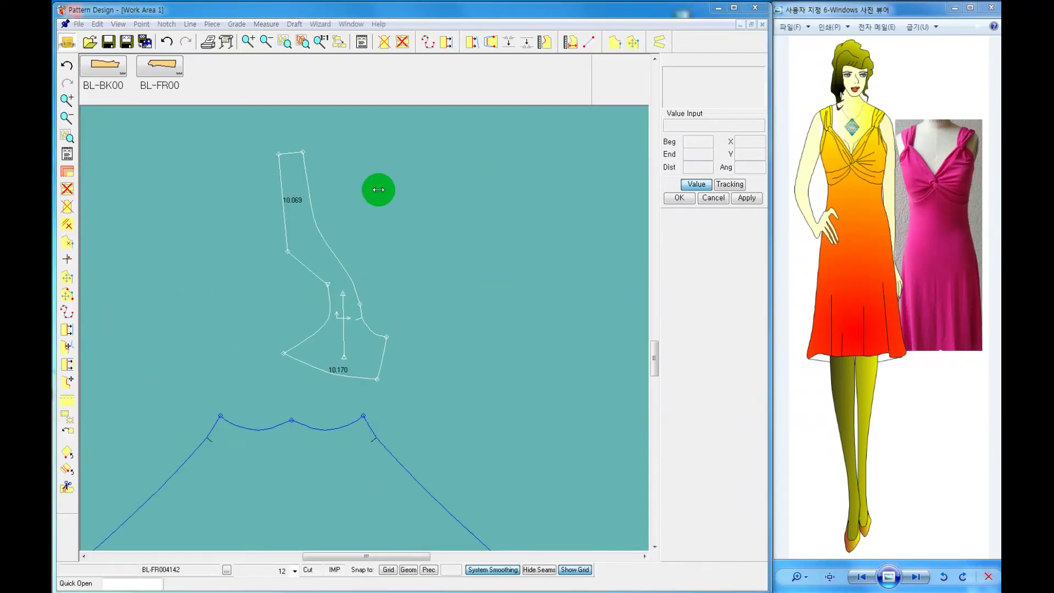
- Add notches along the twist piece's inner seam lines, one set 0.5 from the line end
{"action": "left_click", "coordinate": [167, 25]}
{"action": "key", "text": "Return"}
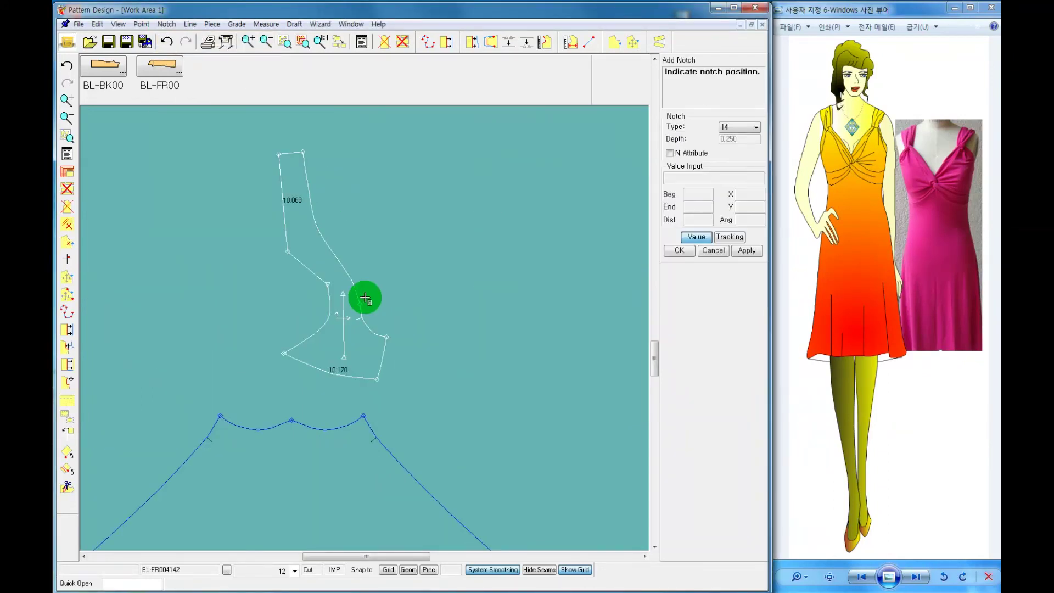
{"action": "left_click", "coordinate": [365, 305]}
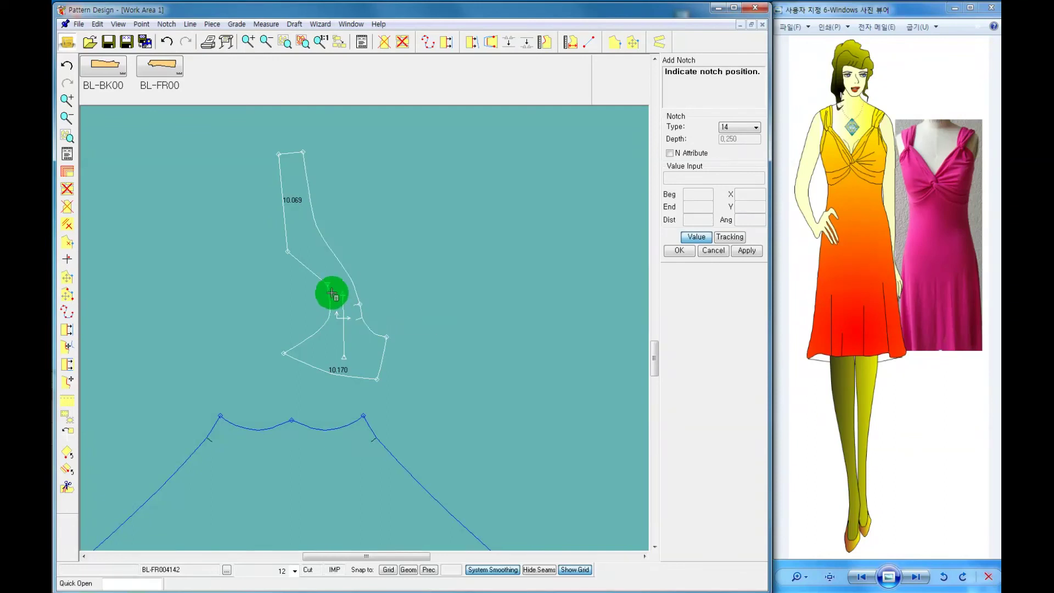
{"action": "left_click", "coordinate": [330, 300]}
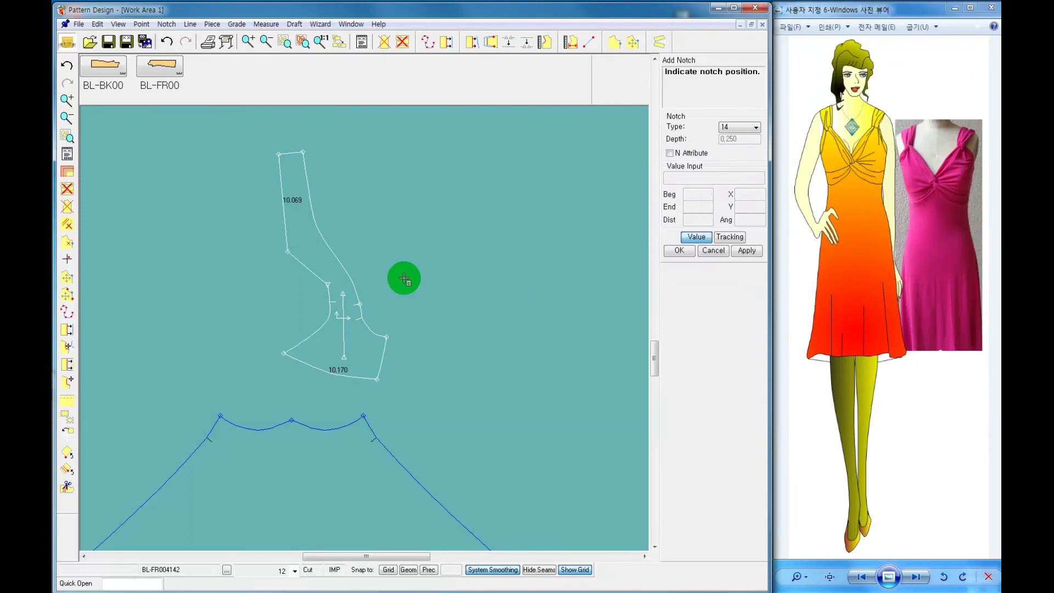
{"action": "left_click", "coordinate": [358, 292]}
{"action": "left_click", "coordinate": [693, 207]}
{"action": "type", "text": "0.500"}
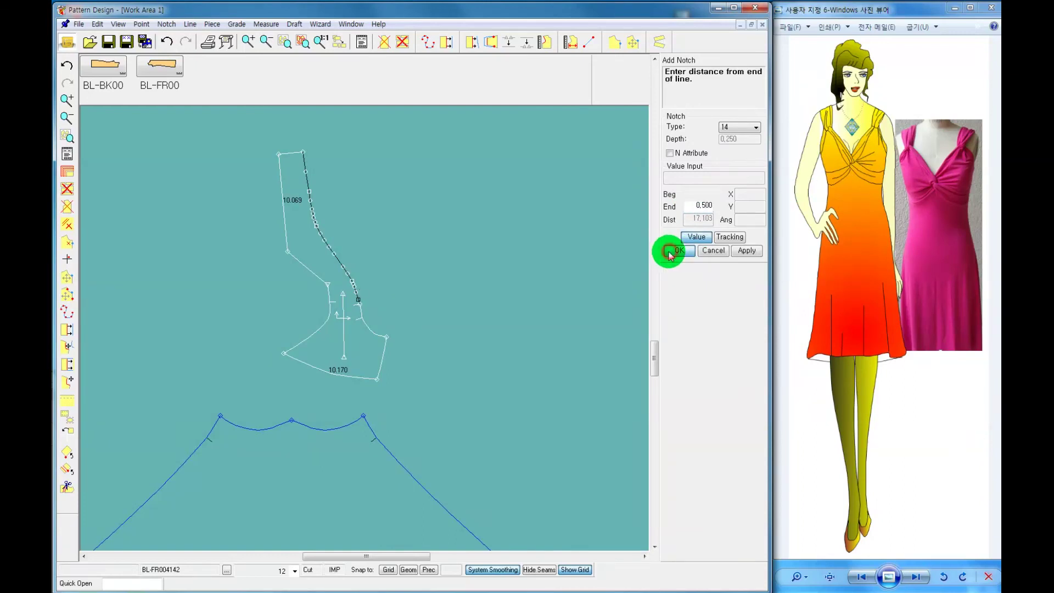
{"action": "left_click", "coordinate": [671, 253]}
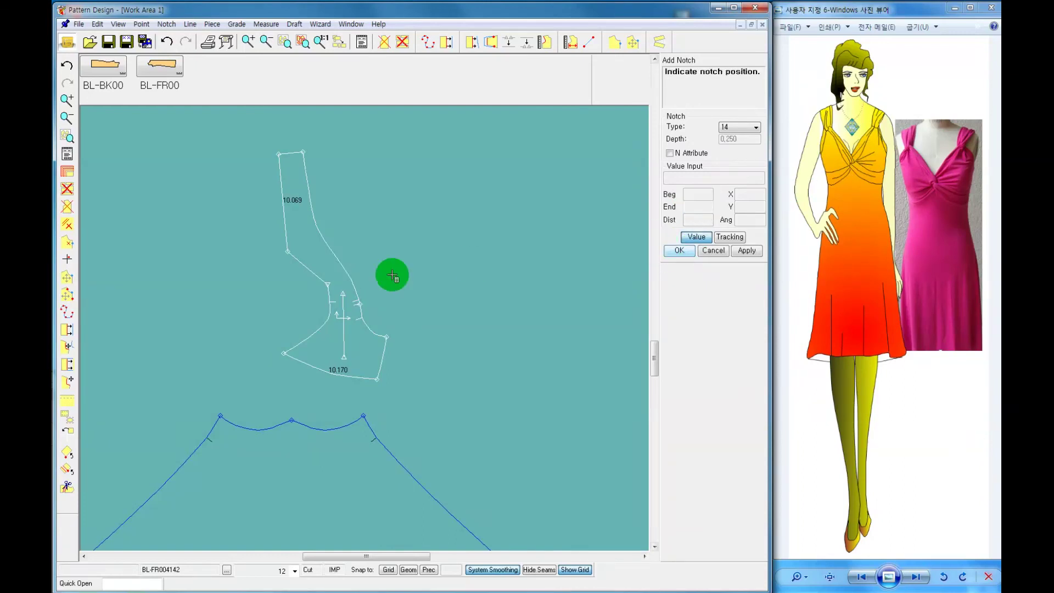
{"action": "left_click", "coordinate": [334, 296]}
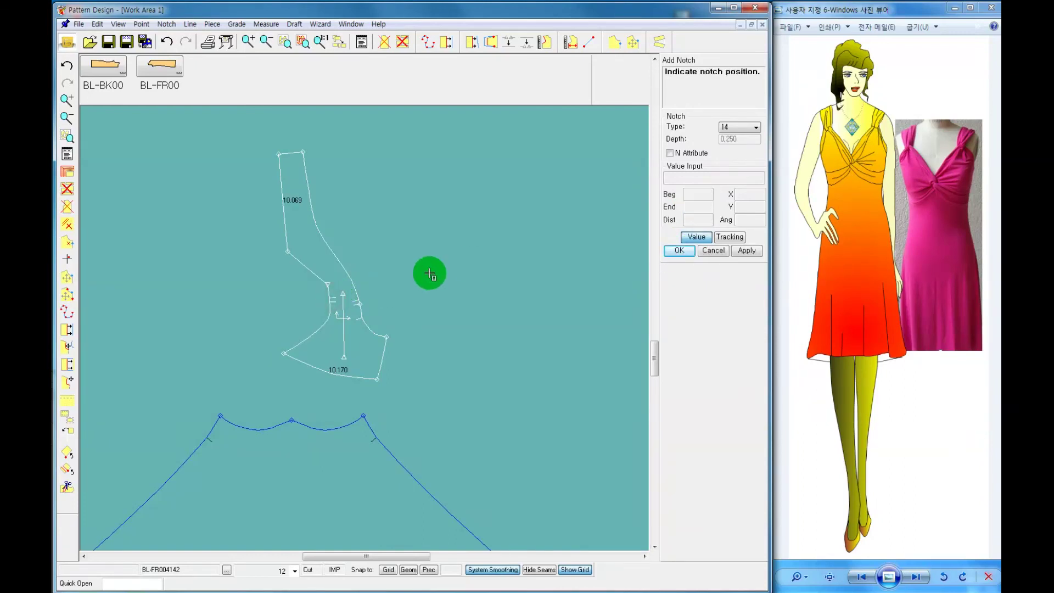
{"action": "right_click", "coordinate": [435, 265]}
{"action": "left_click", "coordinate": [443, 267]}
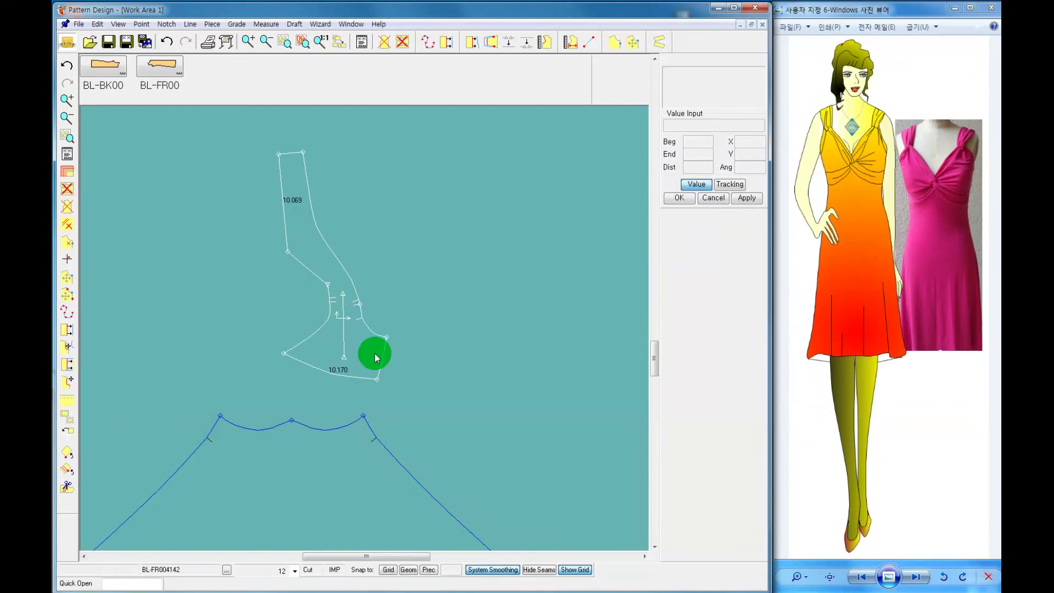
- Nudge the piece left and draw a smooth digitized curve from its top corner to the neckline
{"action": "left_click_drag", "start_coordinate": [369, 365], "coordinate": [363, 365]}
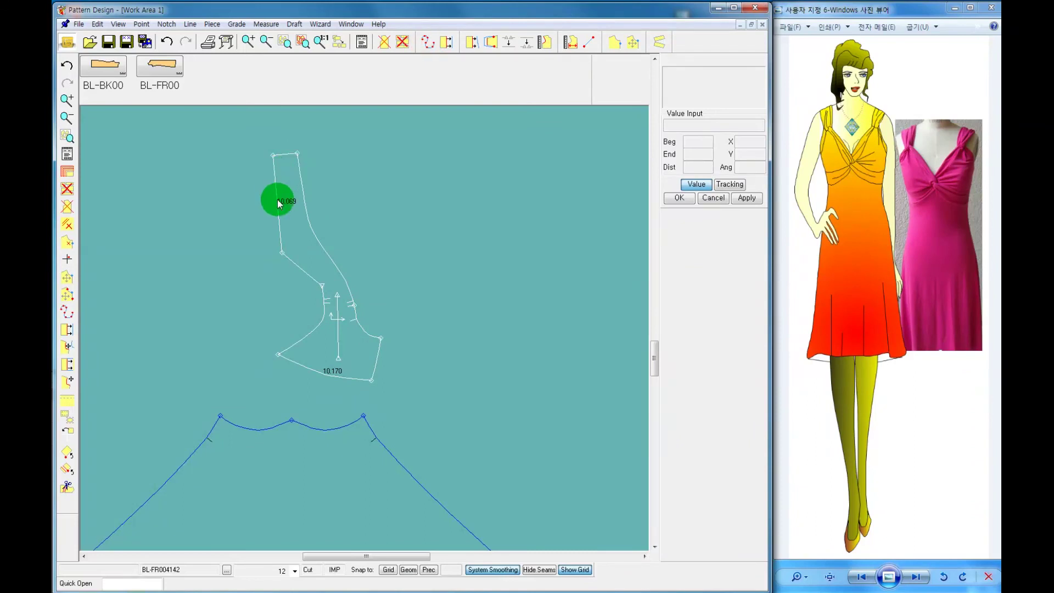
{"action": "left_click", "coordinate": [423, 43]}
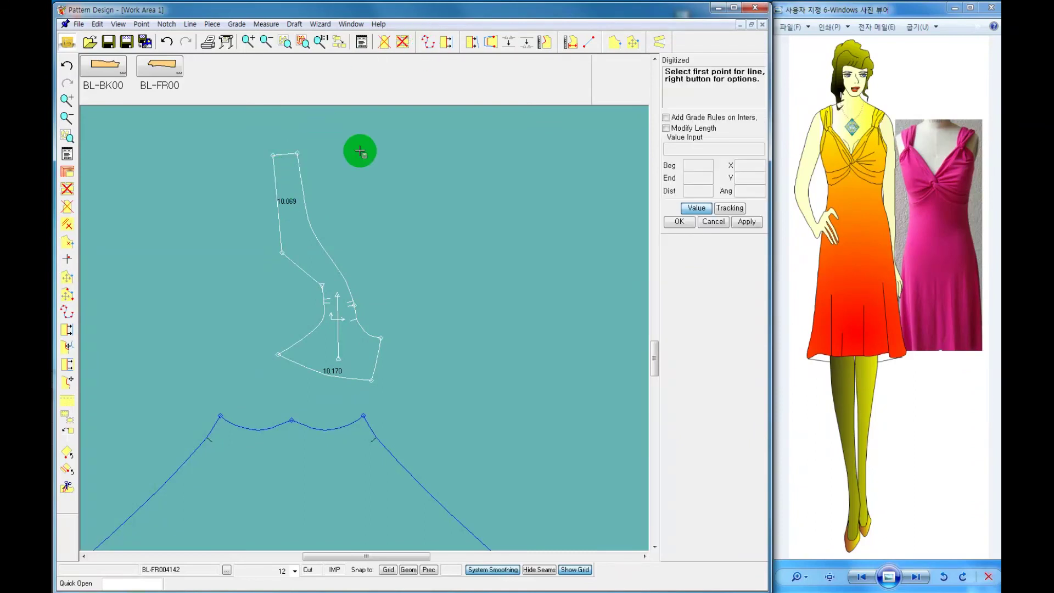
{"action": "left_click", "coordinate": [276, 150]}
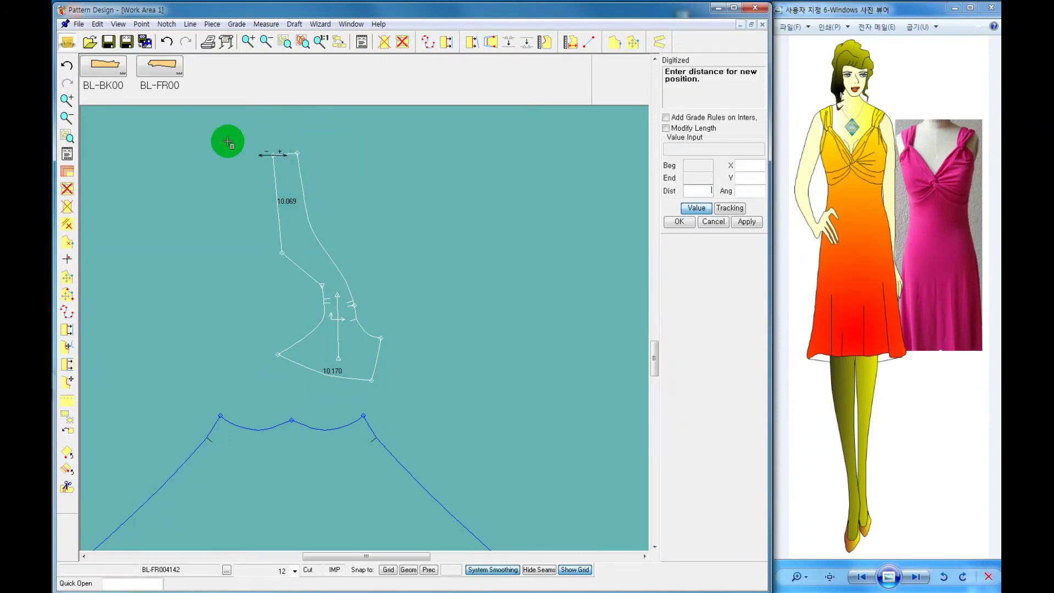
{"action": "left_click", "coordinate": [695, 212]}
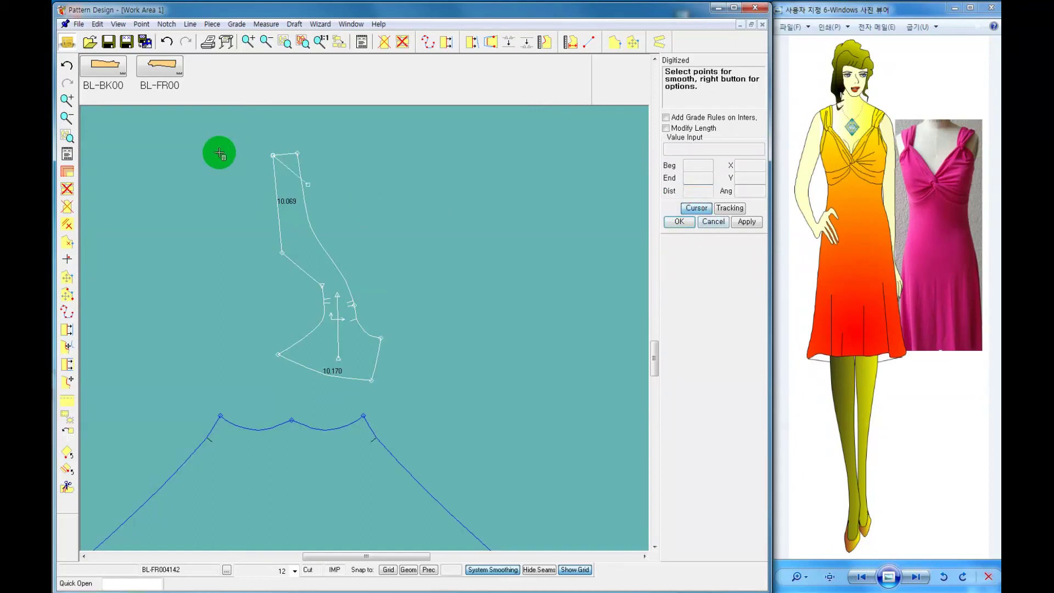
{"action": "left_click", "coordinate": [218, 147]}
{"action": "left_click", "coordinate": [253, 292]}
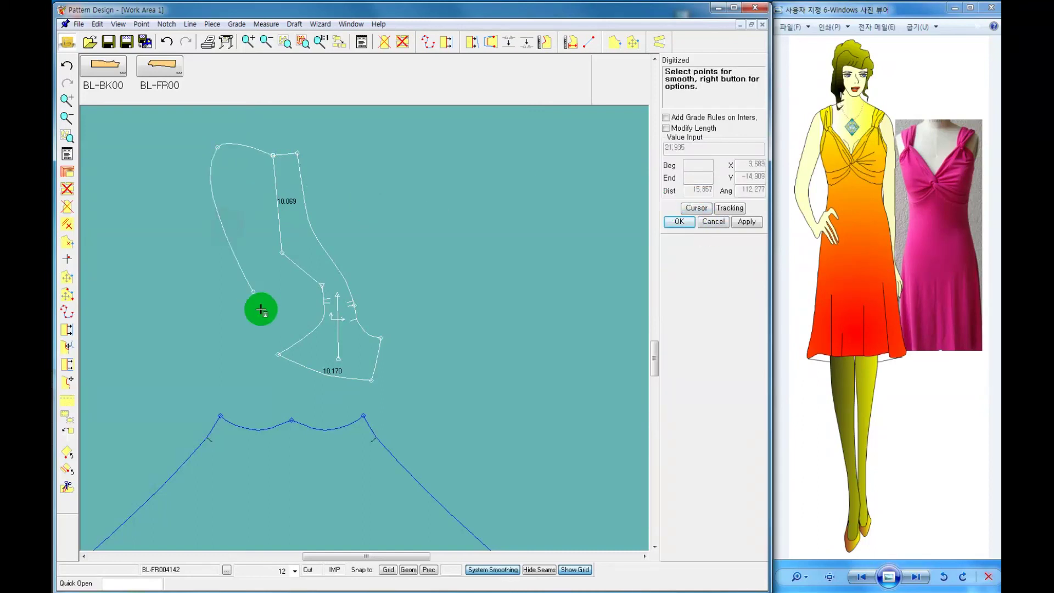
{"action": "left_click", "coordinate": [301, 388]}
{"action": "left_click", "coordinate": [439, 379]}
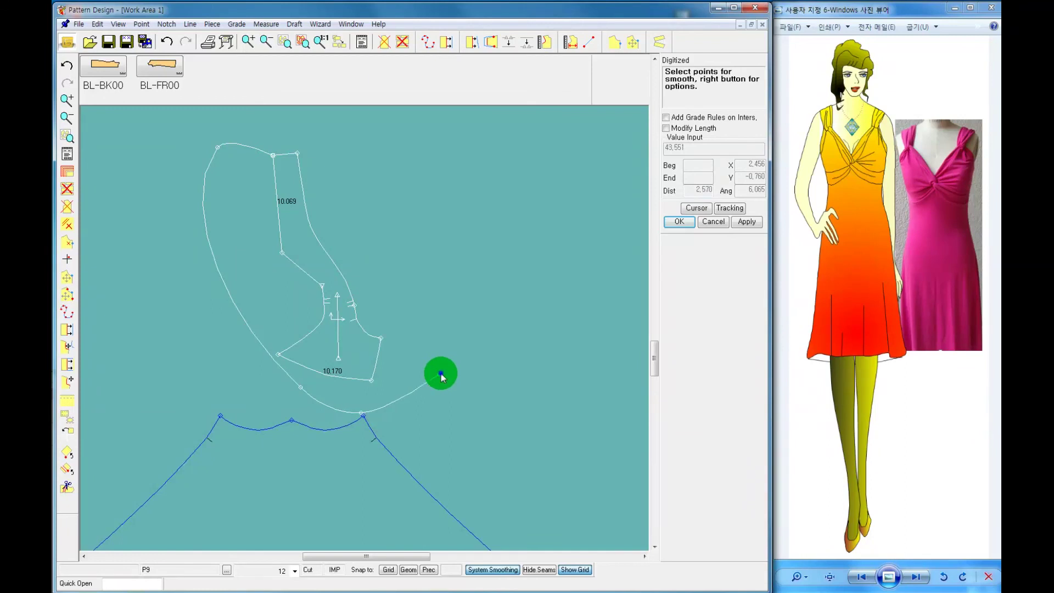
{"action": "right_click", "coordinate": [441, 376]}
{"action": "left_click", "coordinate": [407, 47]}
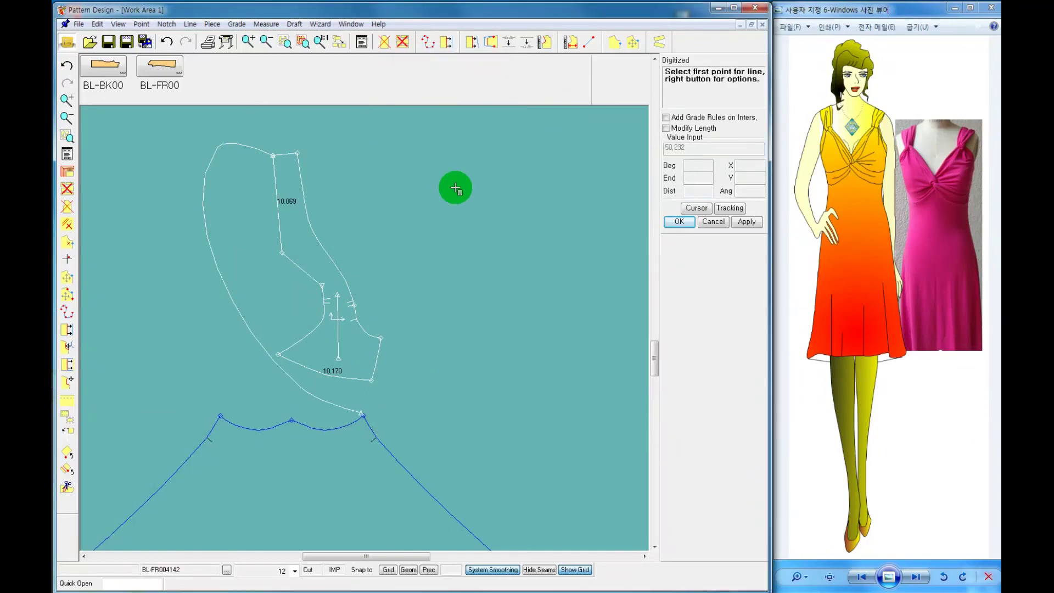
{"action": "right_click", "coordinate": [456, 191]}
{"action": "left_click", "coordinate": [456, 187]}
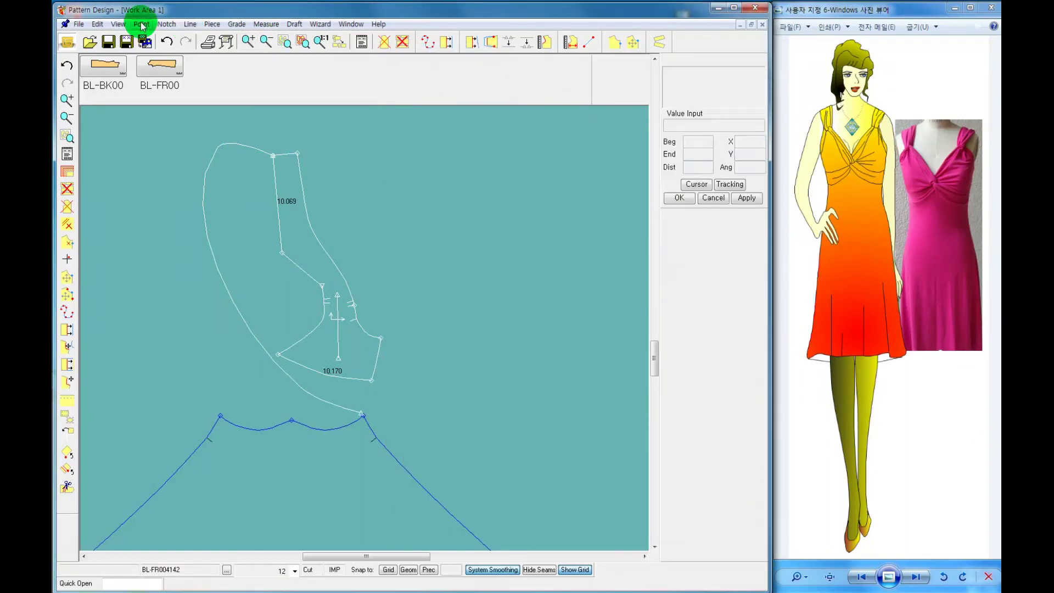
- Add a notch on the right curved seam and one on the front neckline at an edited end distance
{"action": "left_click", "coordinate": [165, 26]}
{"action": "left_click", "coordinate": [181, 40]}
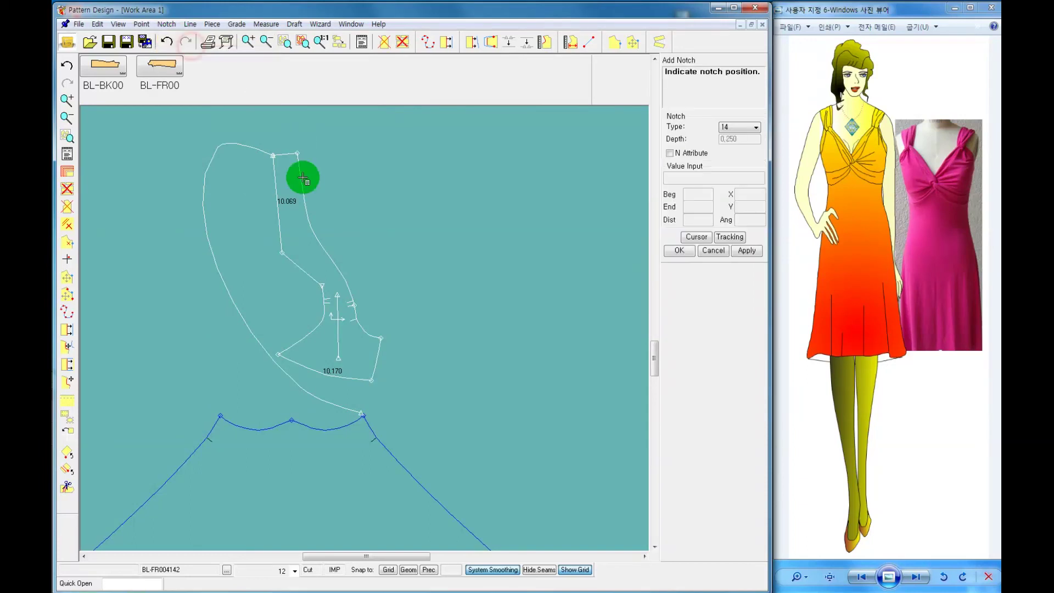
{"action": "left_click", "coordinate": [302, 166]}
{"action": "type", "text": "3"}
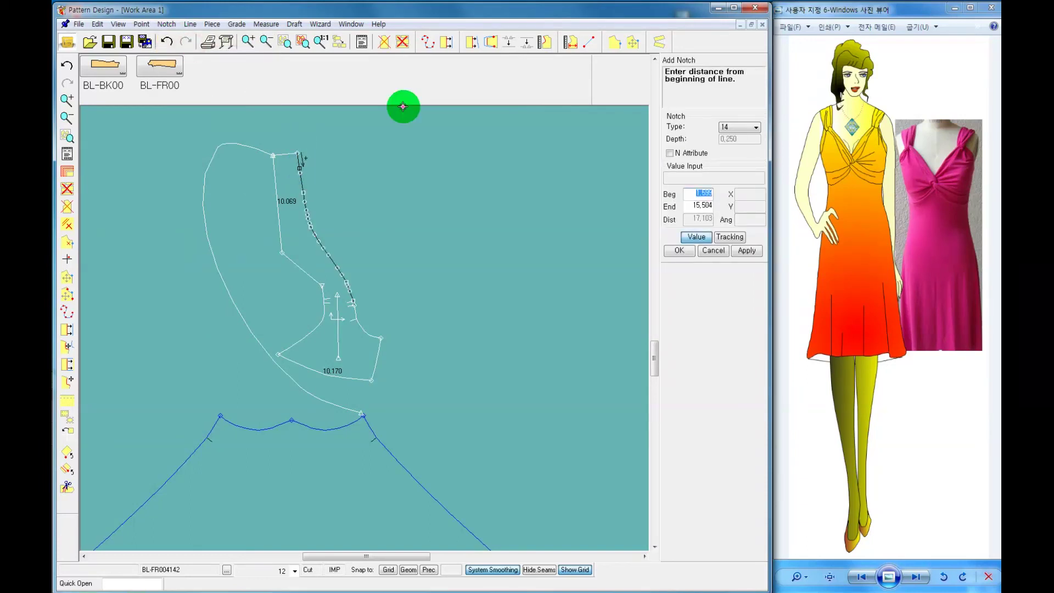
{"action": "left_click", "coordinate": [679, 250]}
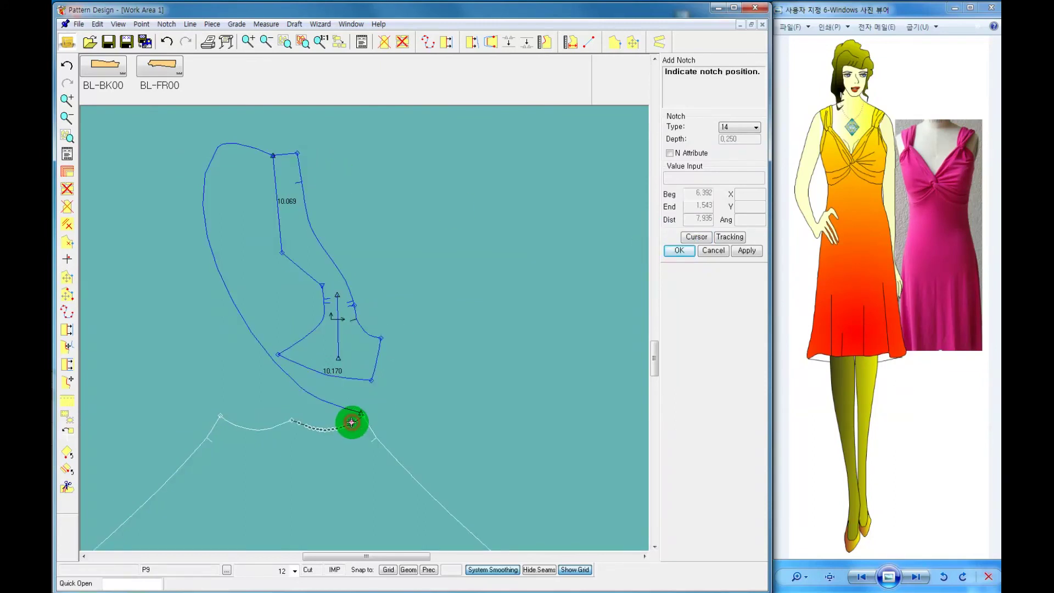
{"action": "left_click", "coordinate": [352, 422]}
{"action": "double_click", "coordinate": [704, 193]}
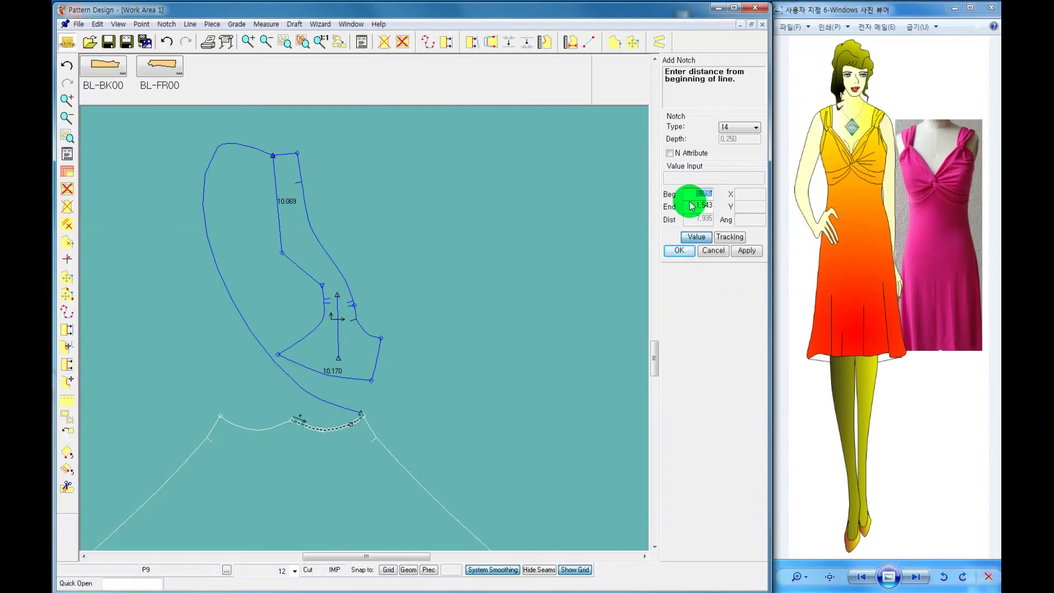
{"action": "left_click", "coordinate": [699, 207]}
{"action": "type", "text": "3.000"}
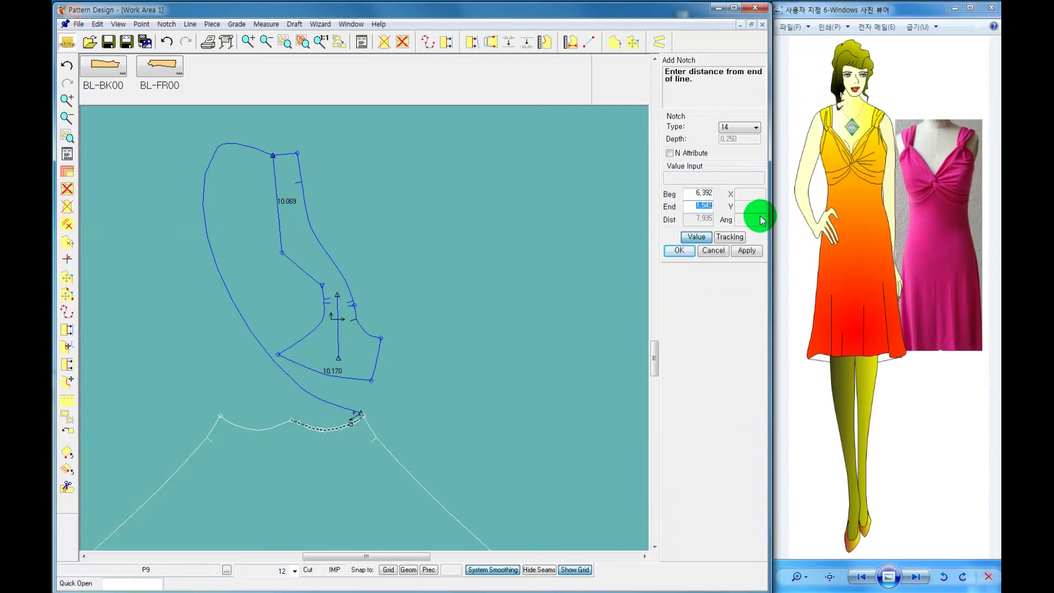
{"action": "left_click", "coordinate": [682, 252]}
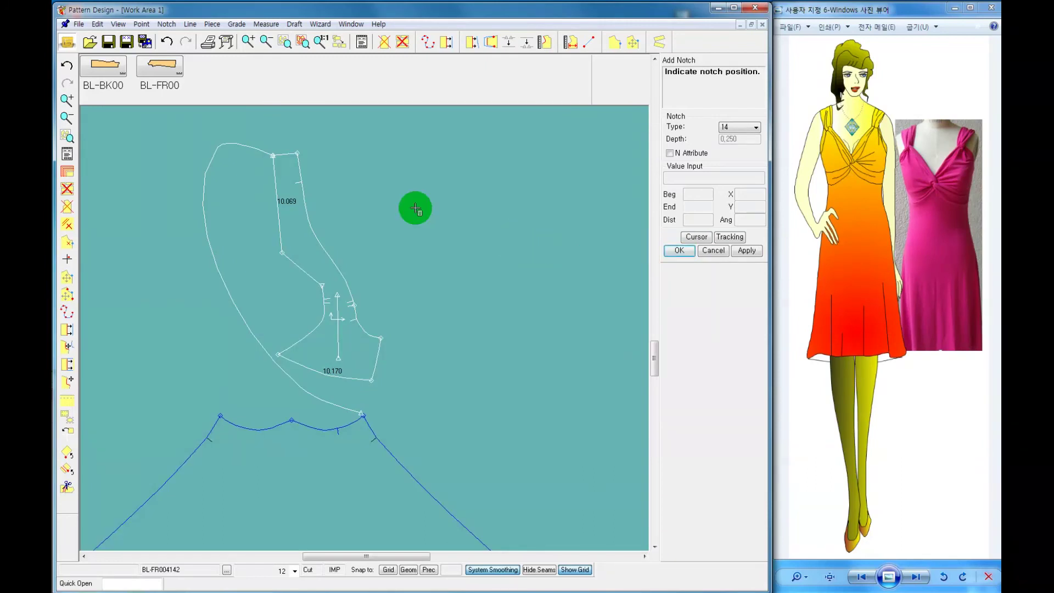
- Add another seam notch near the top and more notches along the front neckline
{"action": "left_click", "coordinate": [301, 160]}
{"action": "type", "text": "4"}
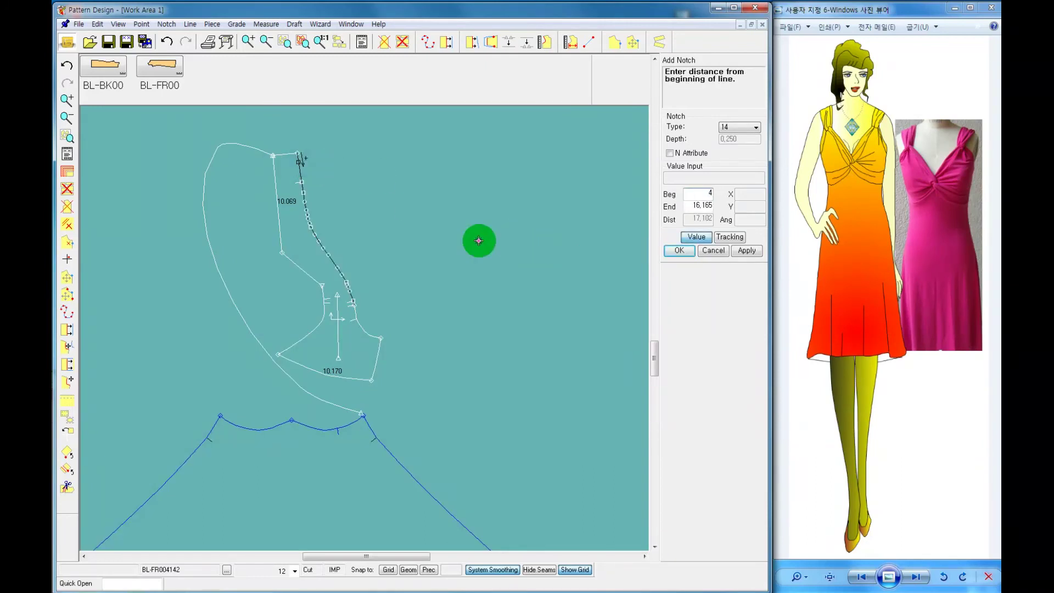
{"action": "left_click", "coordinate": [681, 251]}
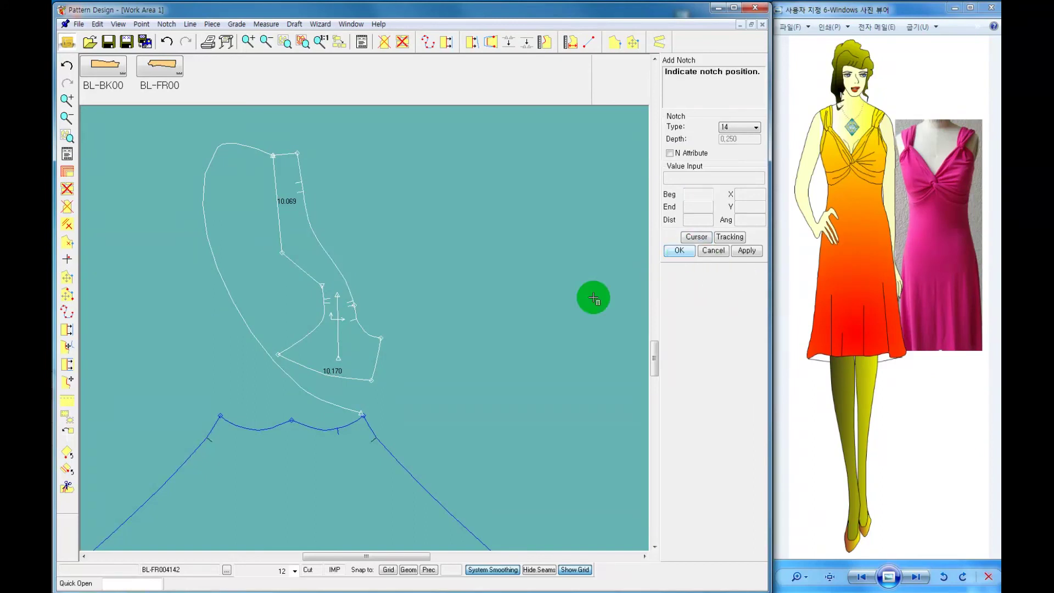
{"action": "left_click", "coordinate": [355, 420]}
{"action": "left_click", "coordinate": [356, 421]}
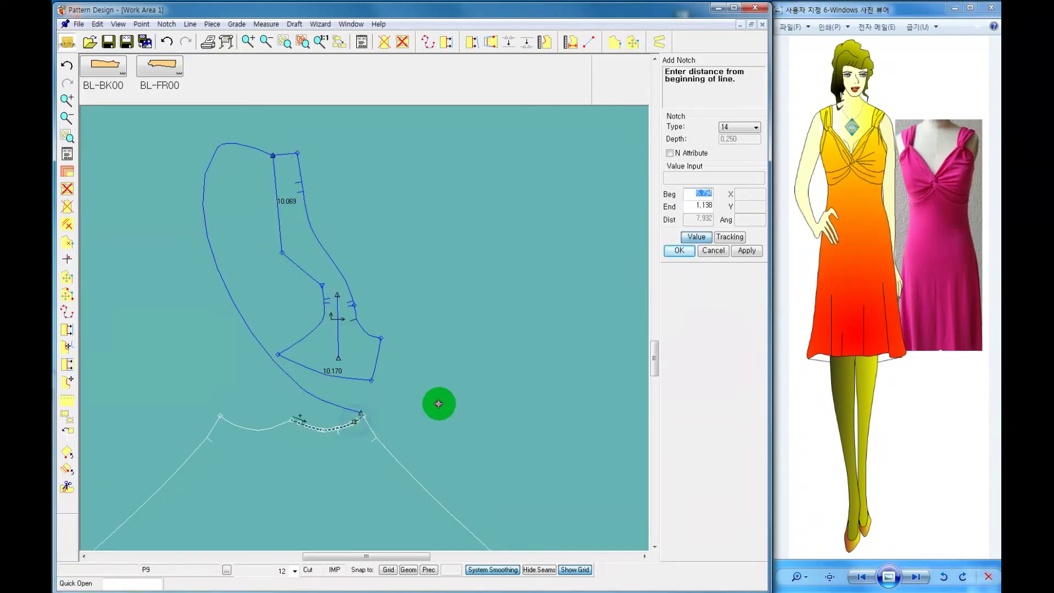
{"action": "left_click", "coordinate": [700, 206]}
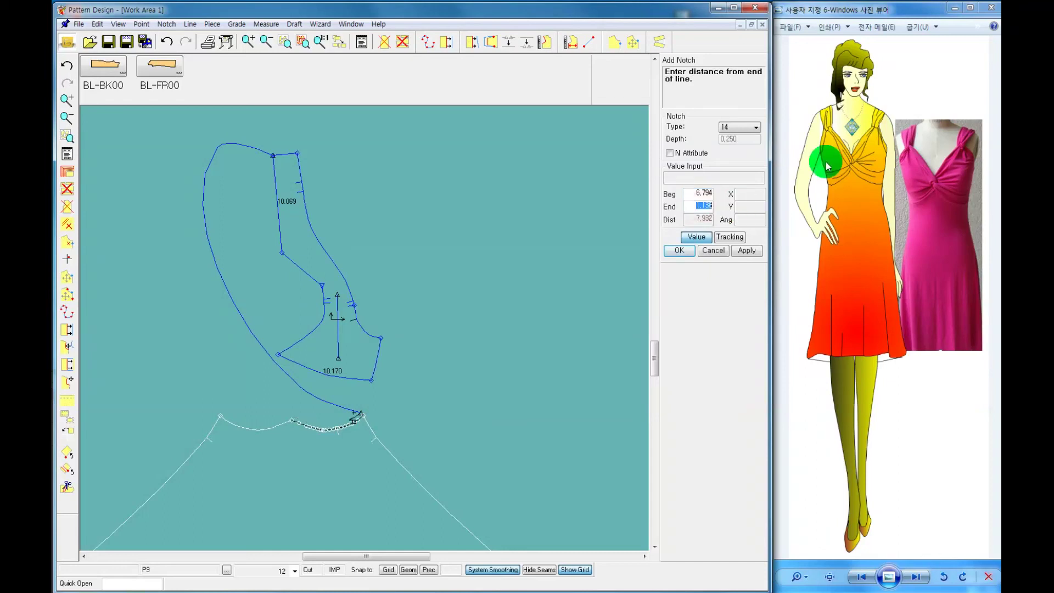
{"action": "type", "text": "4"}
{"action": "key", "text": "Return"}
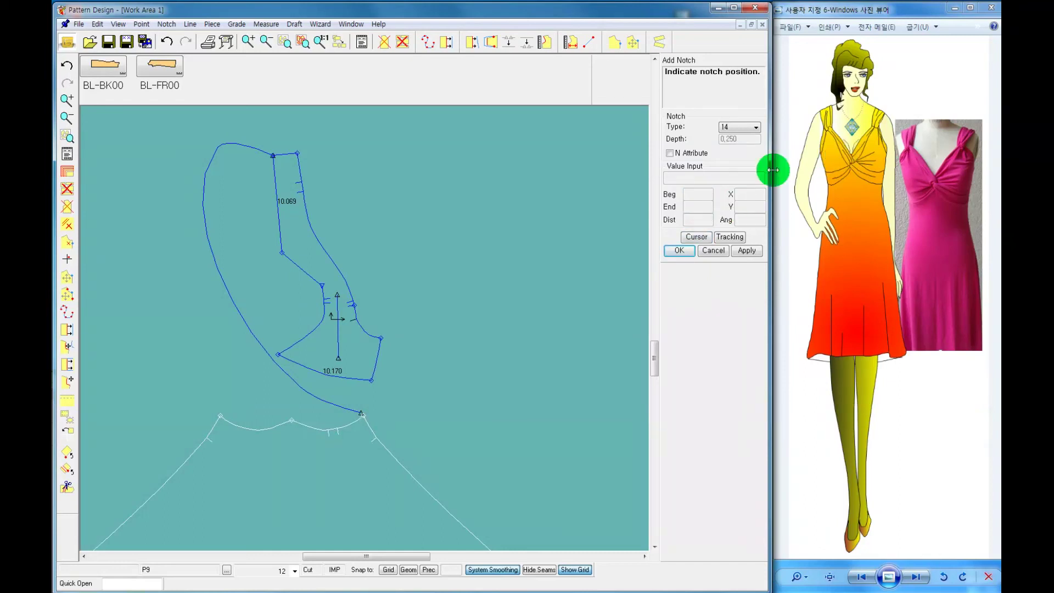
{"action": "left_click", "coordinate": [451, 215]}
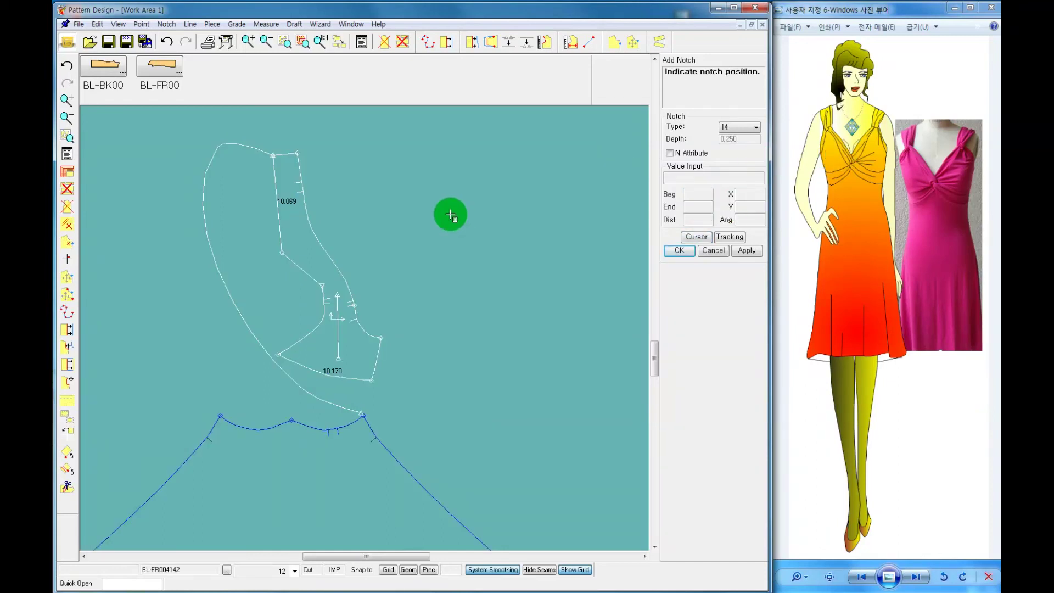
- Undo and redo the last notch, then display all pattern pieces
{"action": "left_click", "coordinate": [167, 41]}
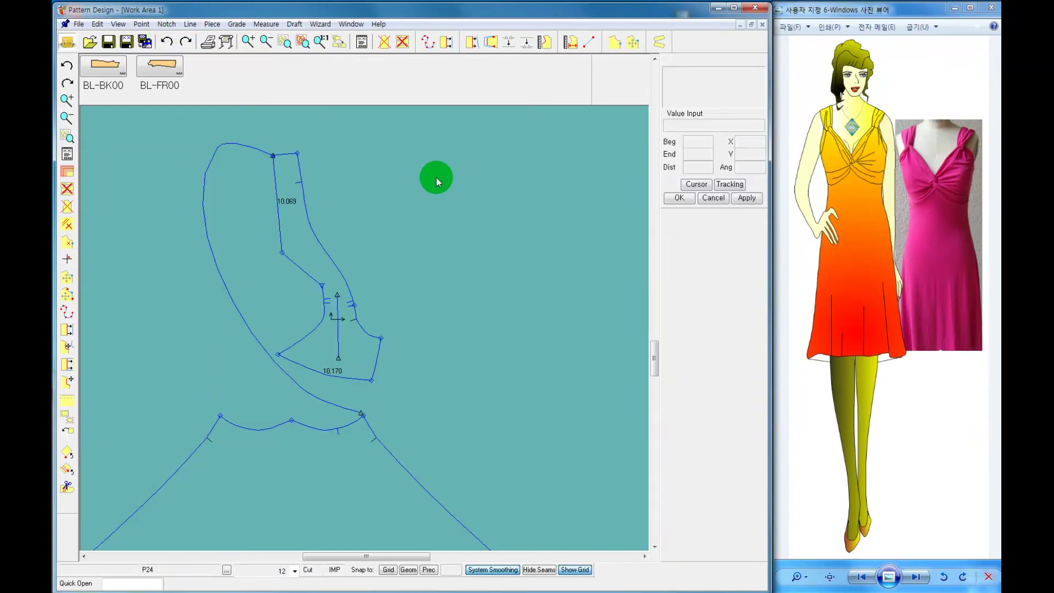
{"action": "key", "text": "ctrl+y"}
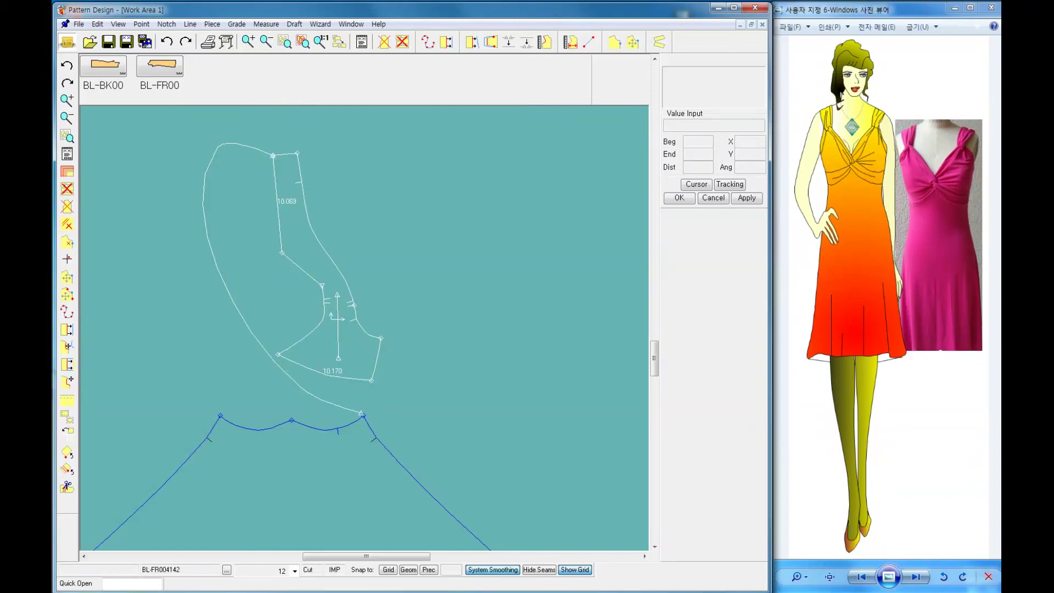
{"action": "key", "text": "ctrl+y"}
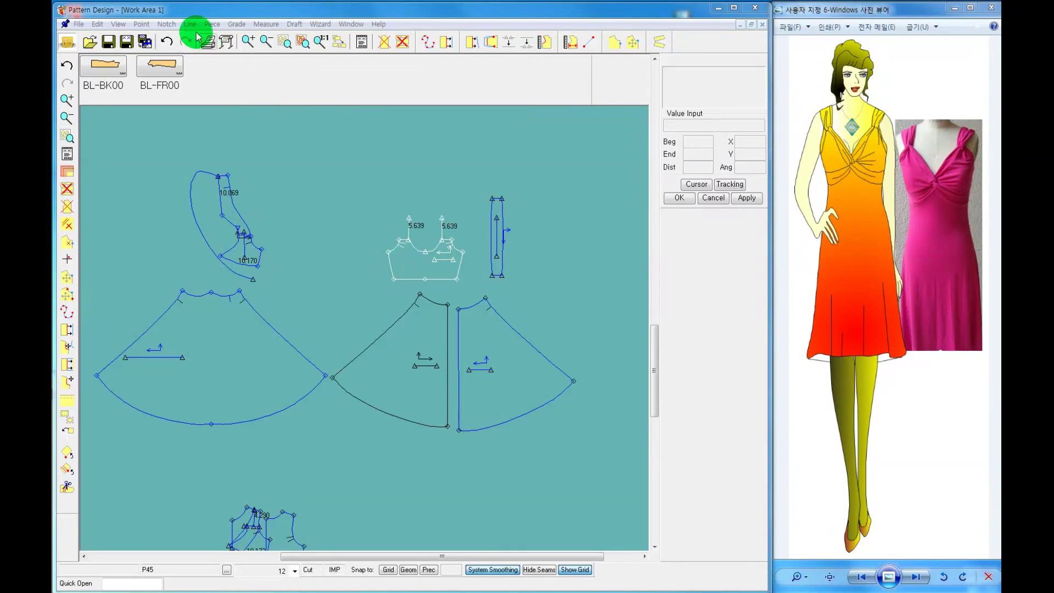
- Copy the strap piece several times, placing copies side by side and accepting their names
{"action": "left_click", "coordinate": [209, 24]}
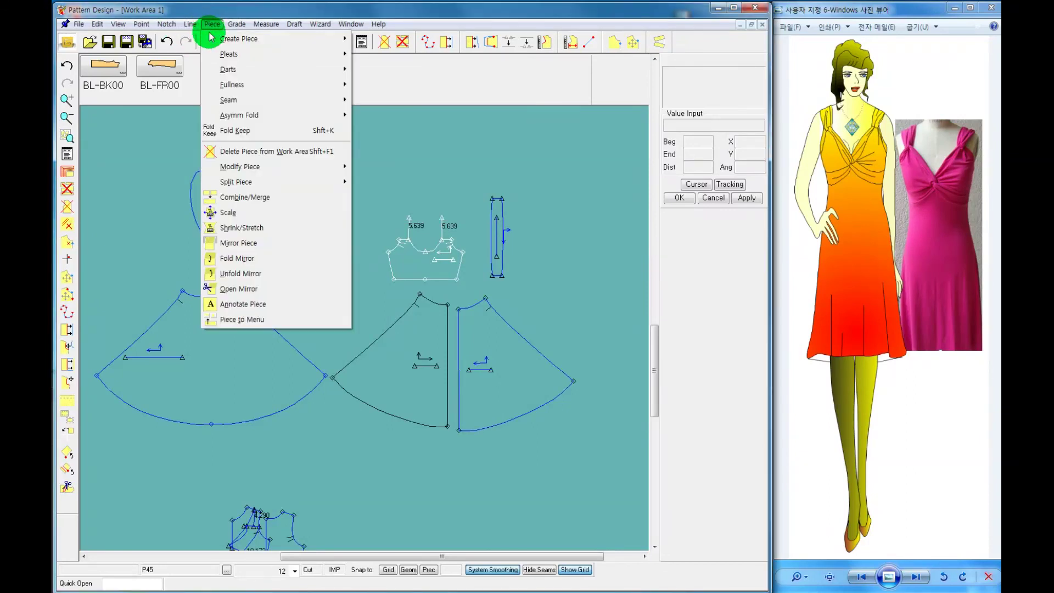
{"action": "mouse_move", "coordinate": [239, 38]}
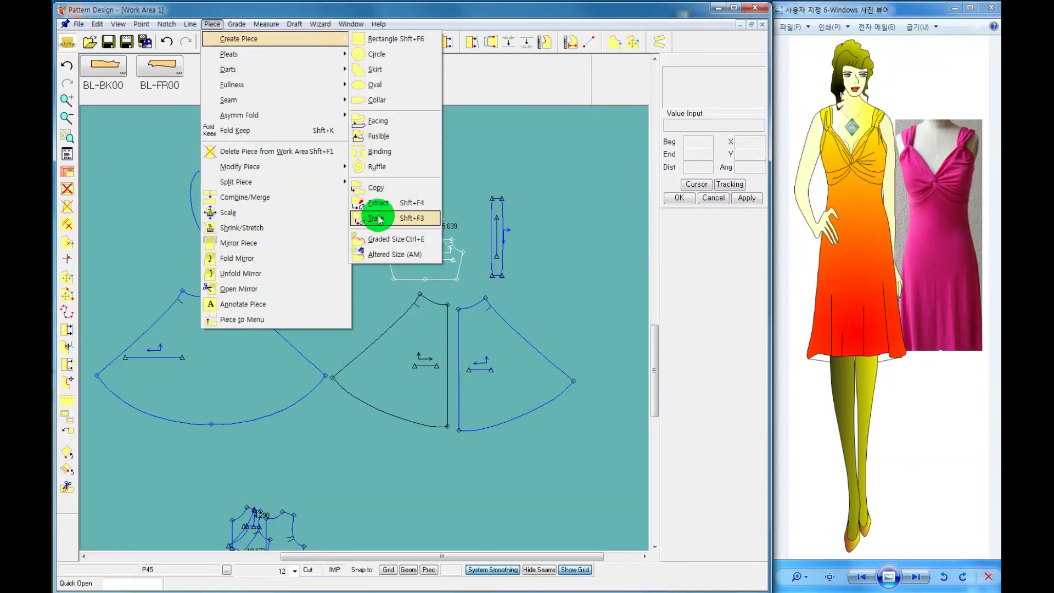
{"action": "left_click", "coordinate": [377, 187]}
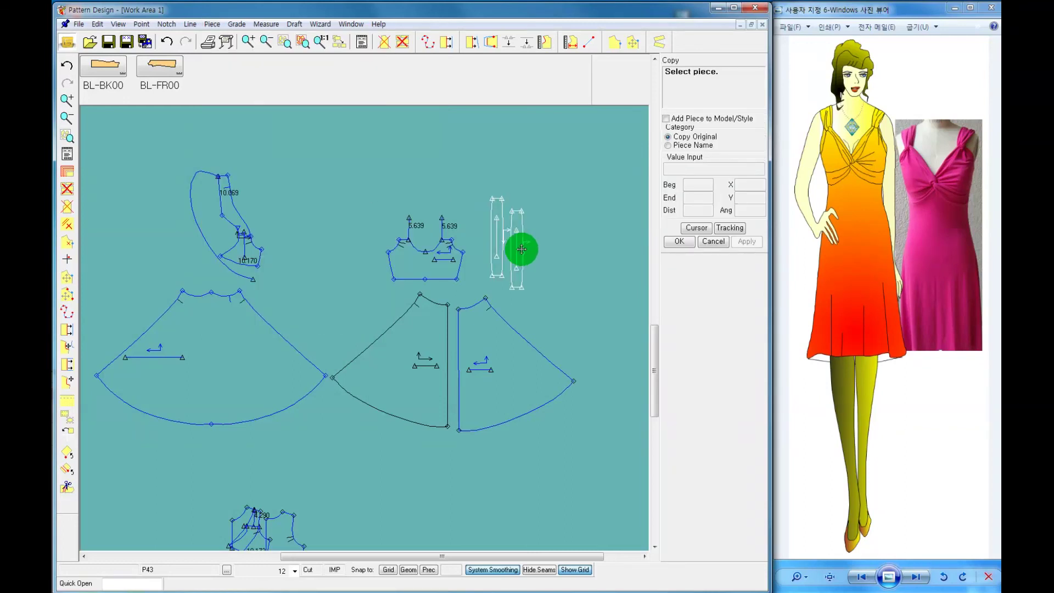
{"action": "left_click", "coordinate": [522, 236]}
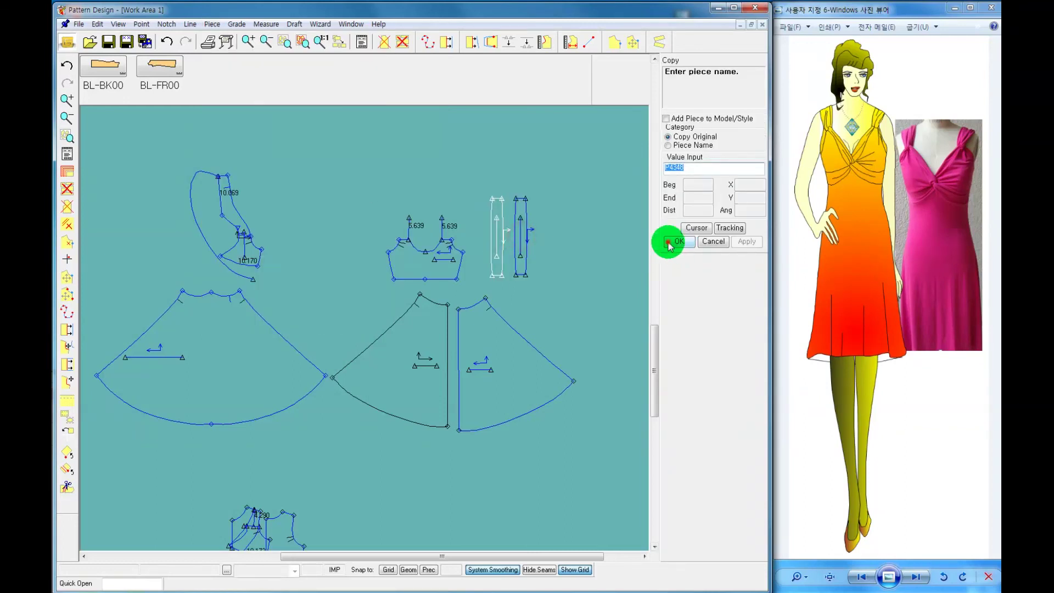
{"action": "left_click", "coordinate": [669, 245]}
{"action": "left_click", "coordinate": [527, 237]}
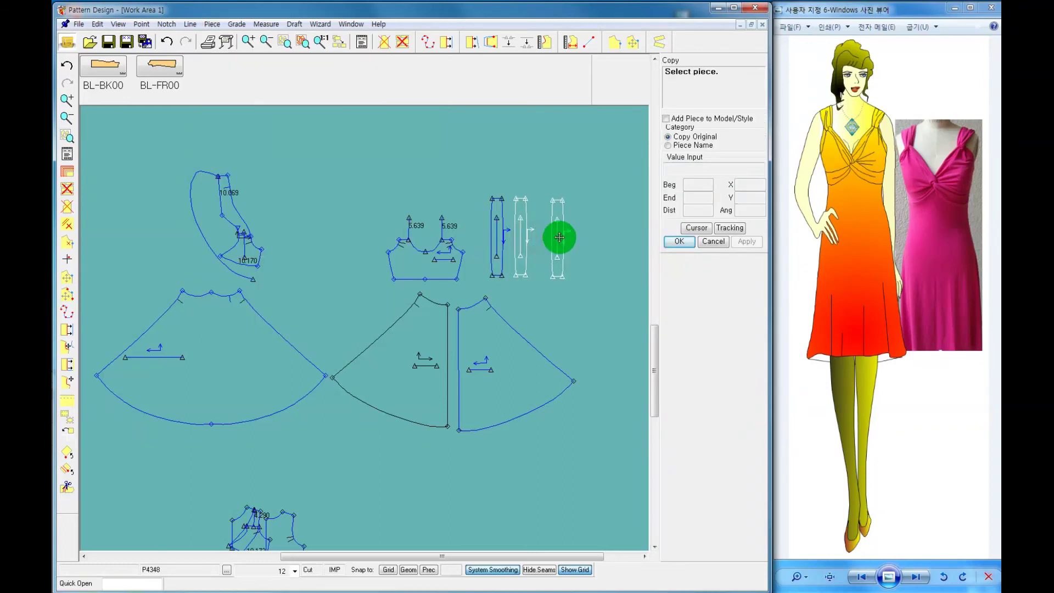
{"action": "left_click", "coordinate": [552, 240]}
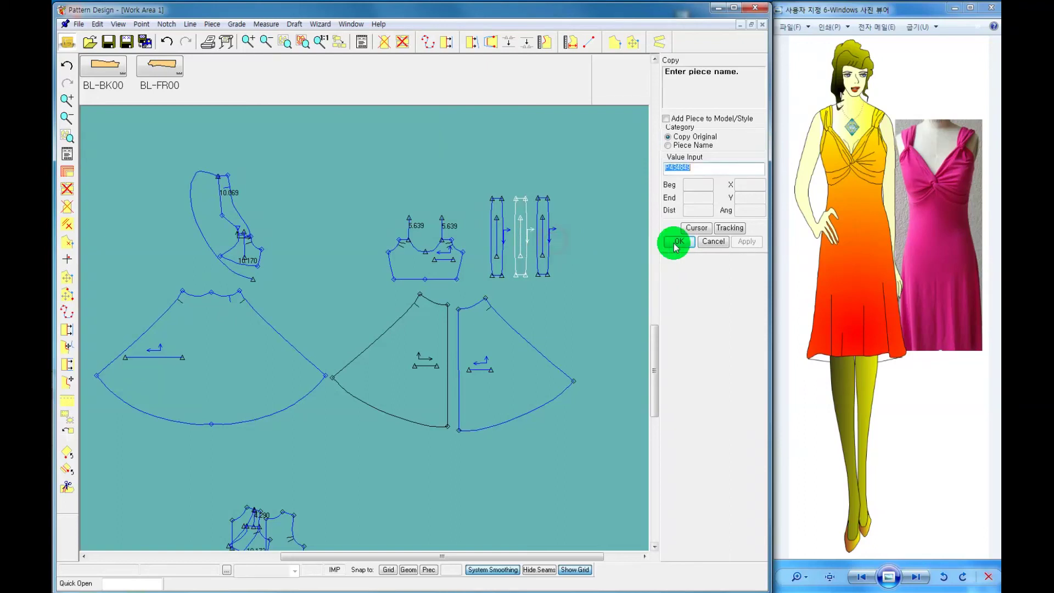
{"action": "left_click", "coordinate": [677, 242]}
{"action": "left_click", "coordinate": [547, 241]}
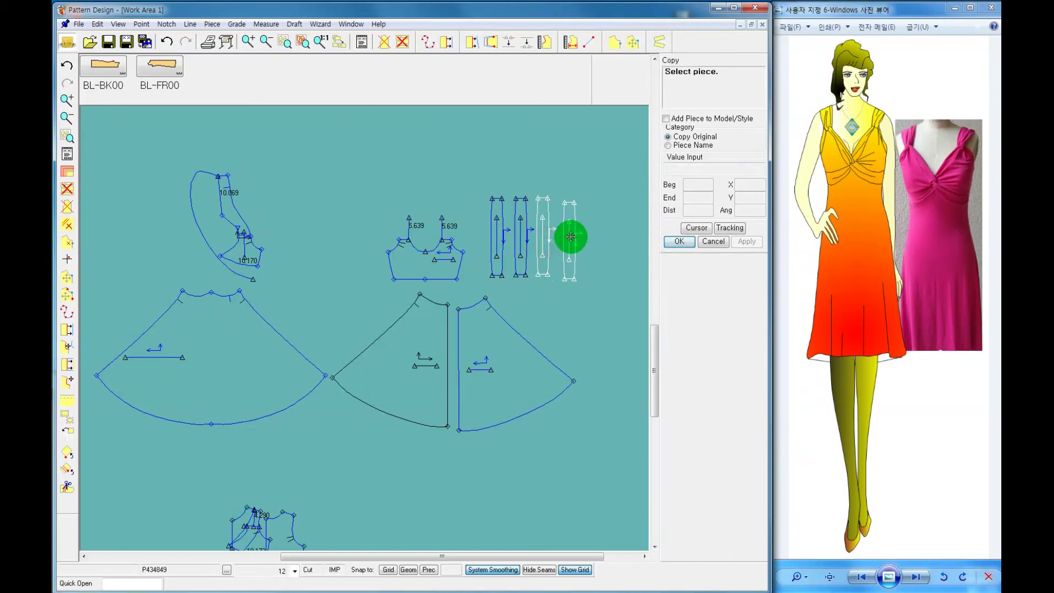
{"action": "left_click", "coordinate": [567, 234]}
{"action": "left_click", "coordinate": [677, 242]}
- Copy the bodice piece once and the curved band piece twice beside the originals
{"action": "left_click", "coordinate": [424, 258]}
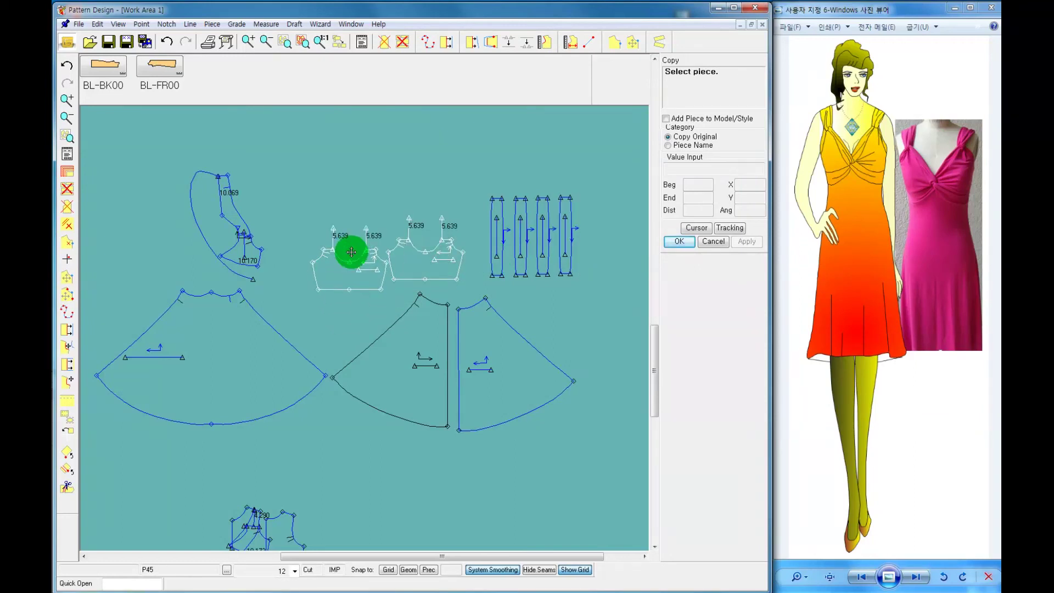
{"action": "left_click", "coordinate": [352, 251]}
{"action": "left_click", "coordinate": [679, 242]}
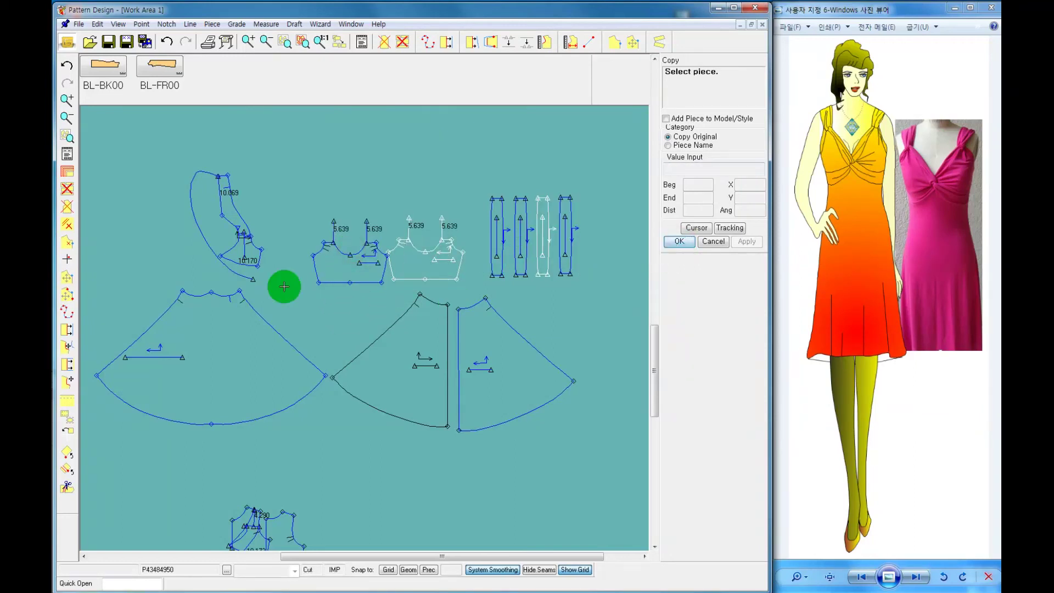
{"action": "left_click", "coordinate": [250, 240]}
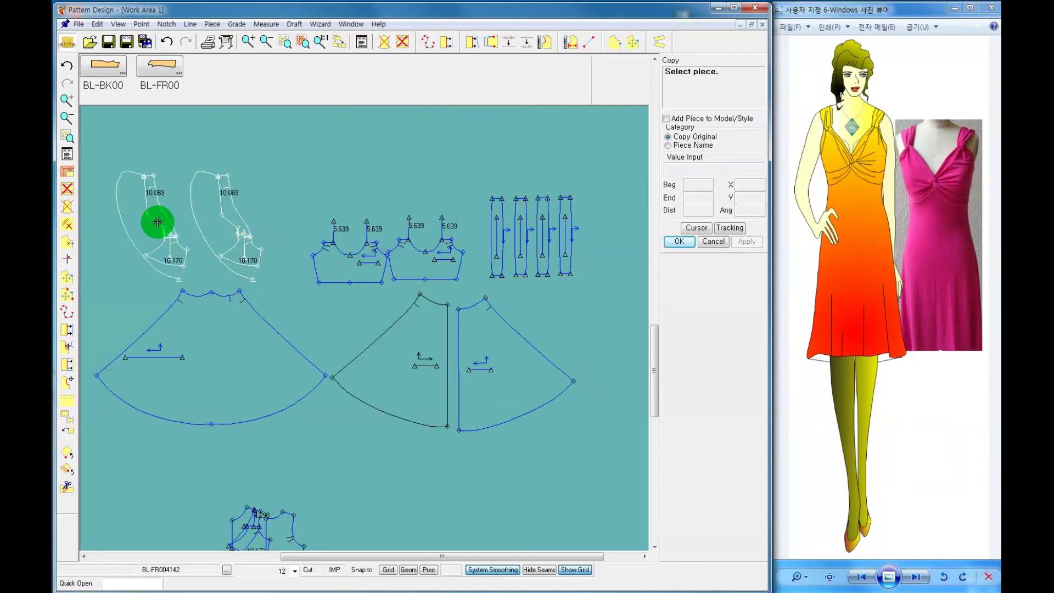
{"action": "left_click", "coordinate": [157, 222]}
{"action": "left_click", "coordinate": [680, 242]}
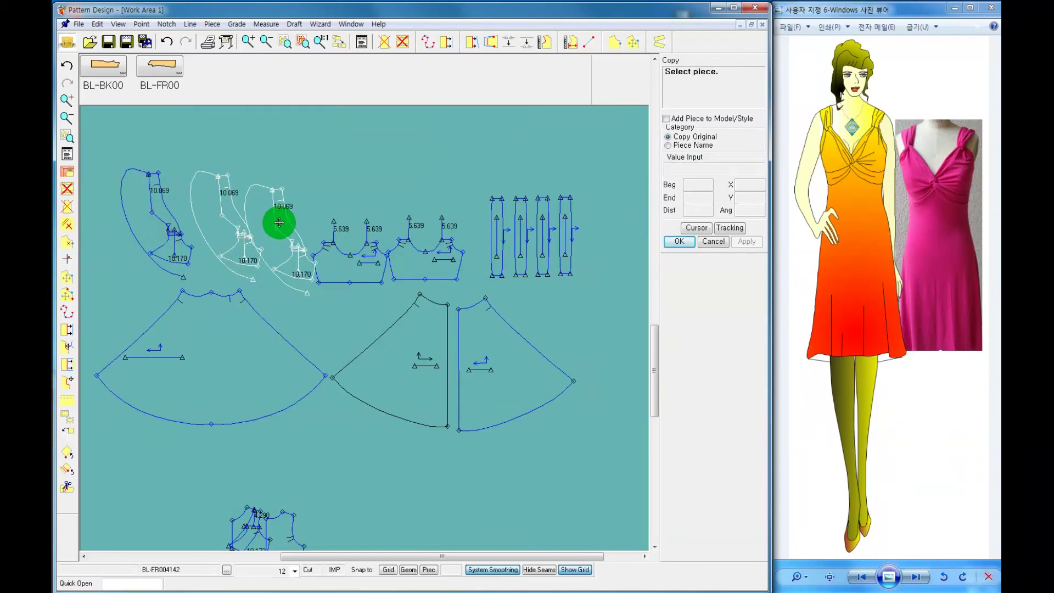
{"action": "left_click", "coordinate": [484, 234]}
{"action": "left_click", "coordinate": [674, 245]}
{"action": "left_click", "coordinate": [106, 372]}
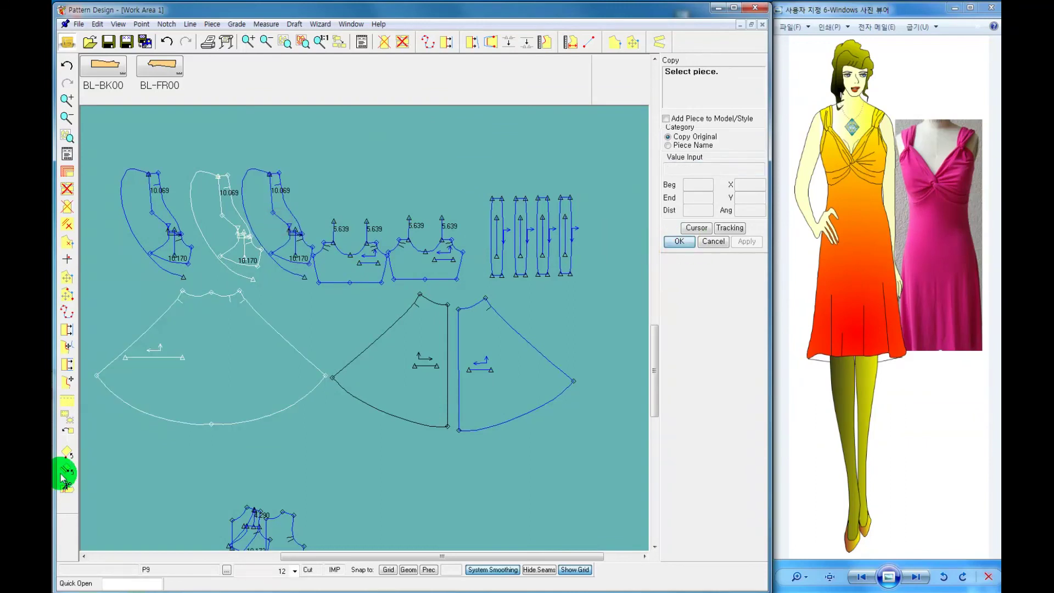
- Flip the third curved band piece into a horizontal mirror image
{"action": "left_click", "coordinate": [67, 434]}
{"action": "left_click", "coordinate": [279, 254]}
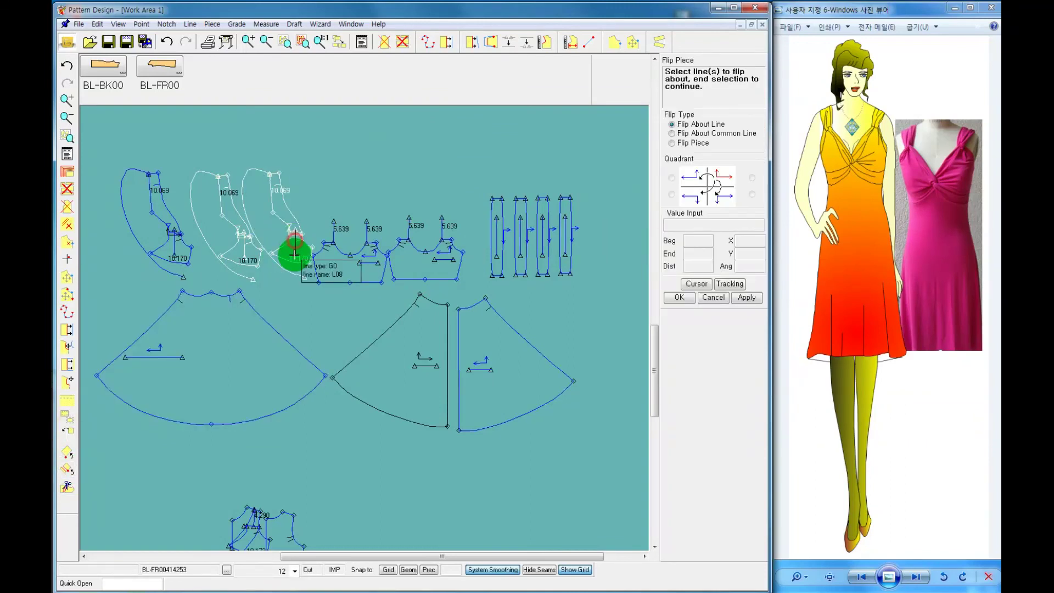
{"action": "left_click", "coordinate": [290, 254]}
{"action": "left_click", "coordinate": [372, 172]}
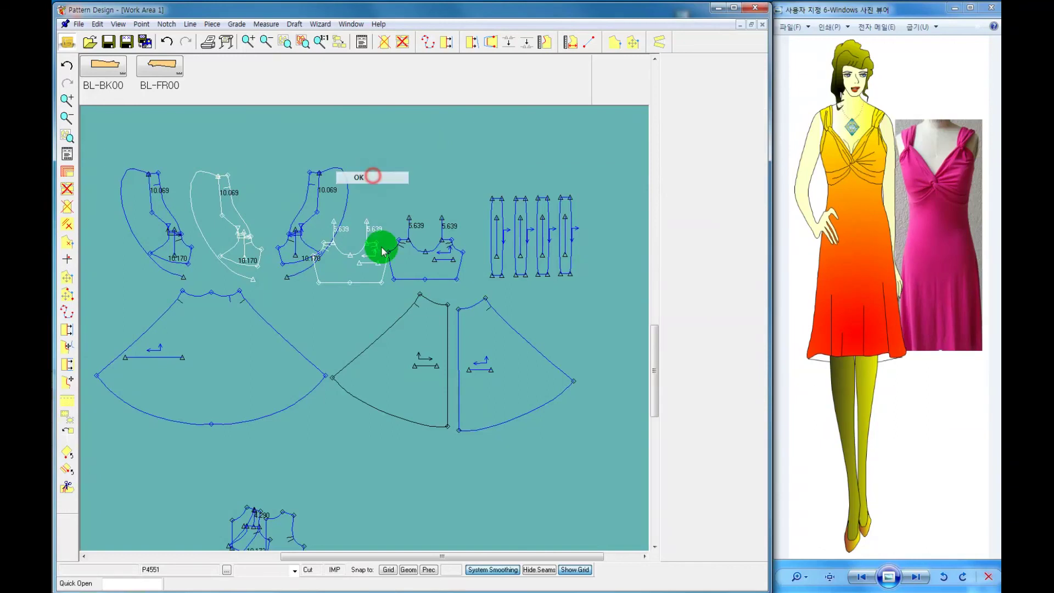
{"action": "right_click", "coordinate": [306, 252]}
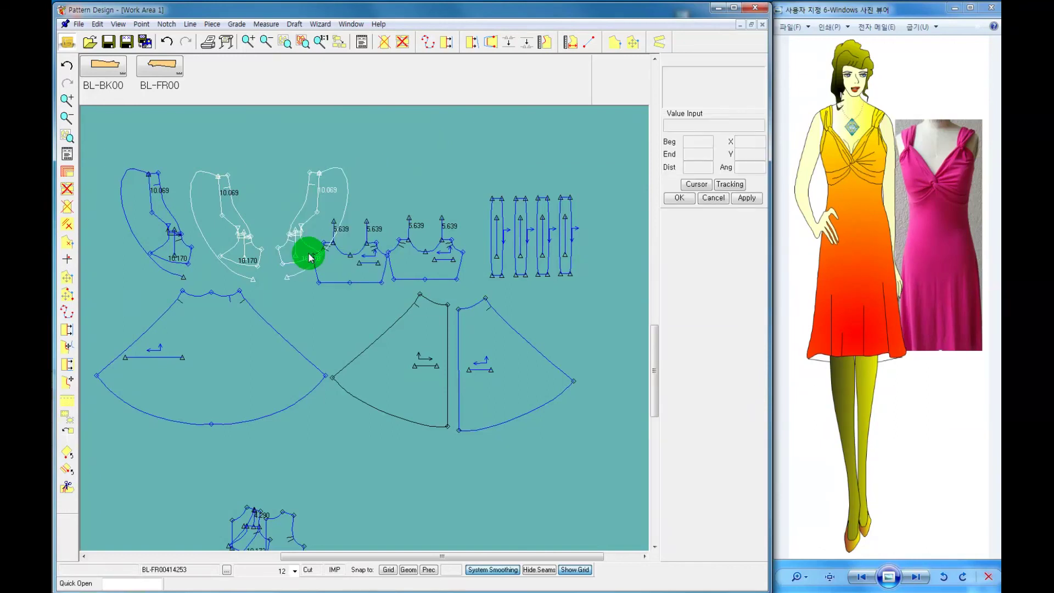
- Place a fourth copy of the curved piece above the layout
{"action": "left_click", "coordinate": [213, 24]}
{"action": "mouse_move", "coordinate": [239, 38]}
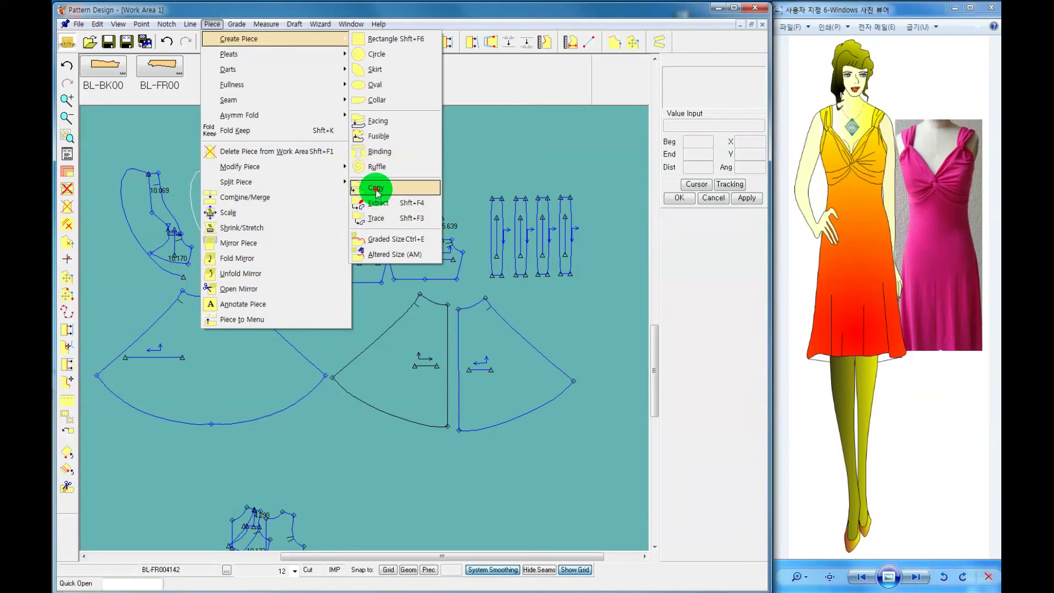
{"action": "left_click", "coordinate": [379, 189]}
{"action": "left_click_drag", "start_coordinate": [319, 216], "coordinate": [426, 167]}
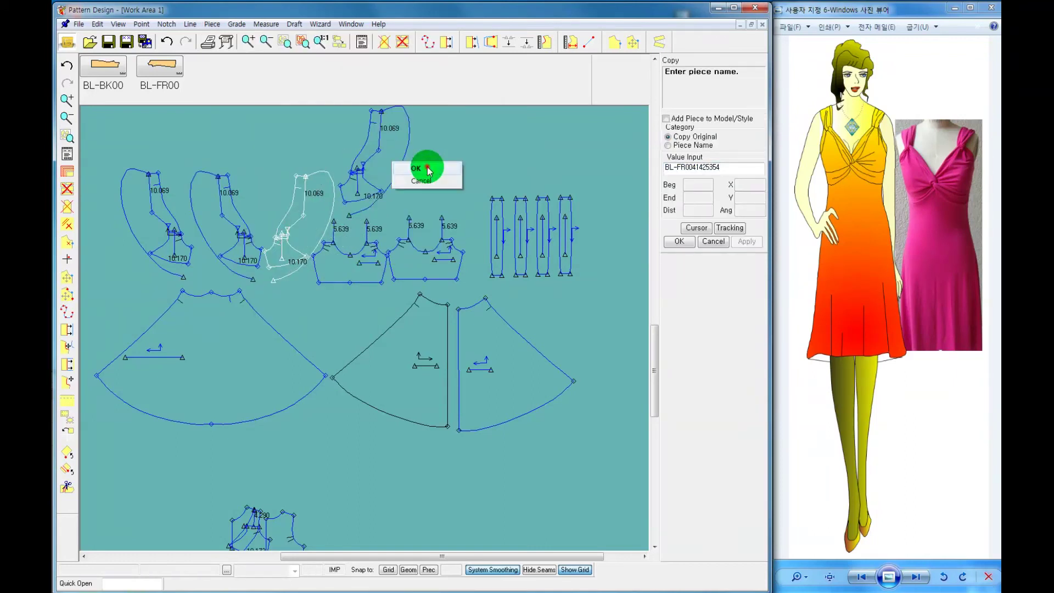
{"action": "left_click", "coordinate": [245, 118]}
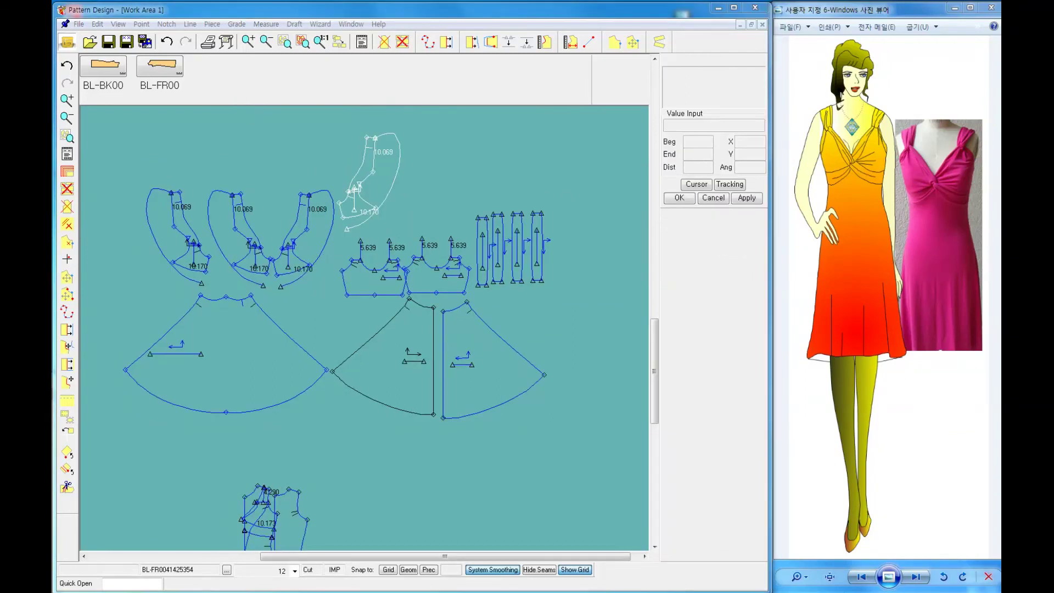
- Delete the outer curves of the left, middle and right pieces
{"action": "left_click", "coordinate": [189, 24]}
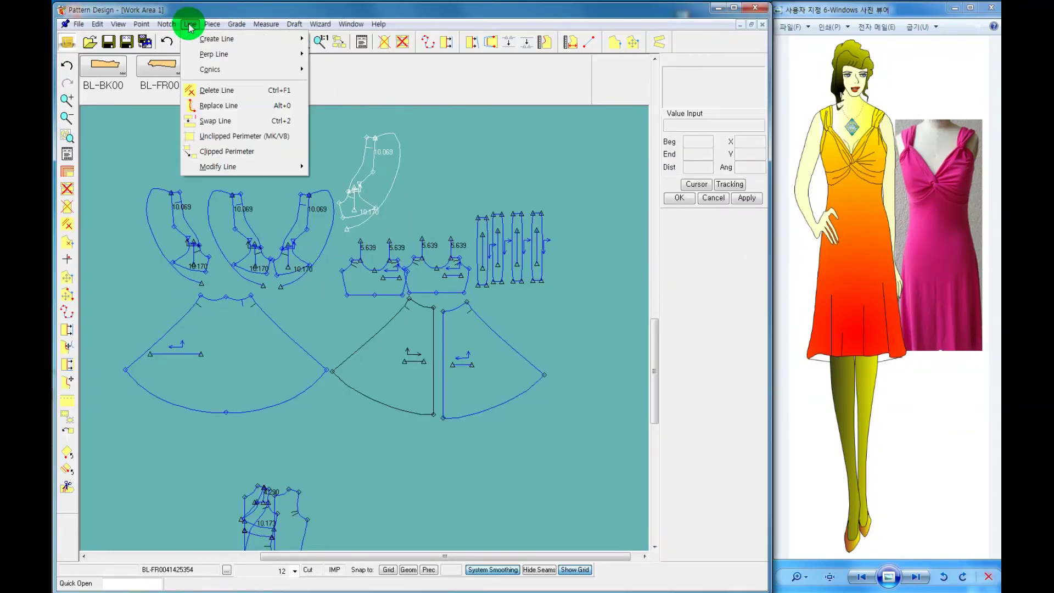
{"action": "left_click", "coordinate": [215, 93]}
{"action": "left_click", "coordinate": [152, 188]}
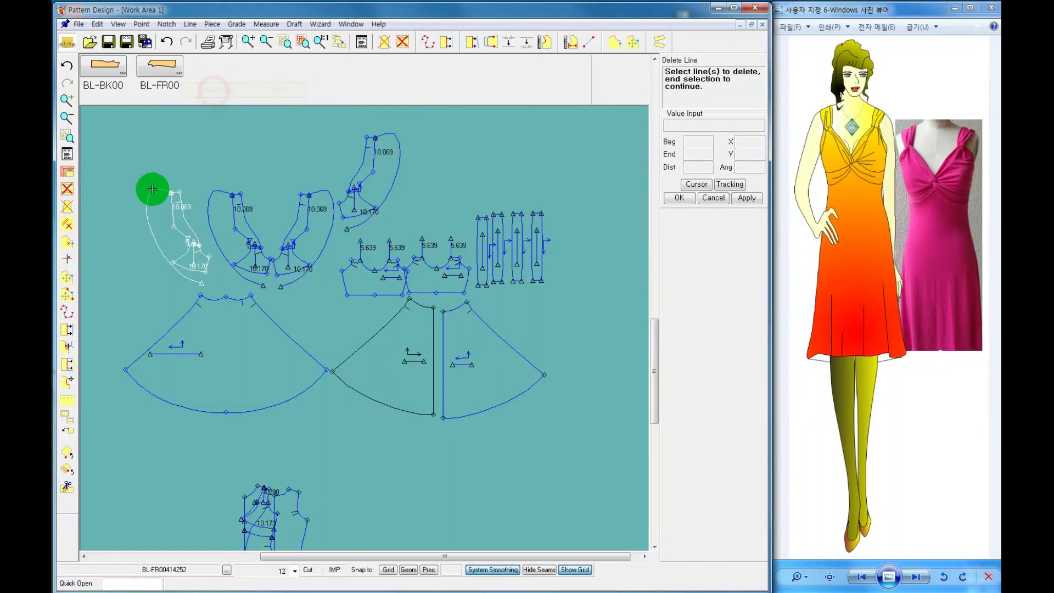
{"action": "left_click", "coordinate": [331, 196]}
{"action": "left_click", "coordinate": [396, 162]}
{"action": "right_click", "coordinate": [422, 166]}
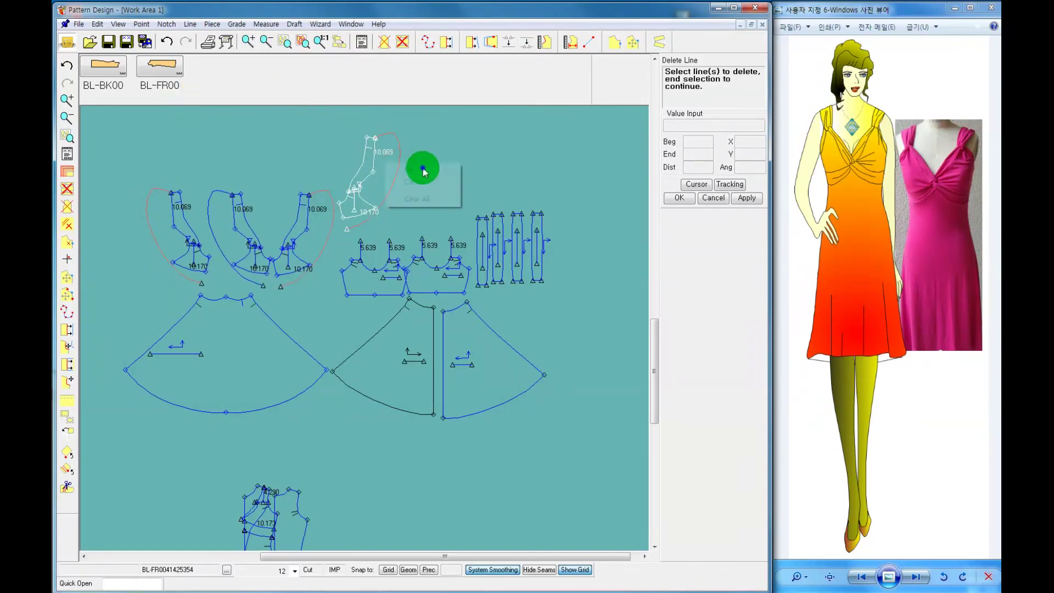
{"action": "right_click", "coordinate": [424, 160]}
{"action": "left_click", "coordinate": [425, 160]}
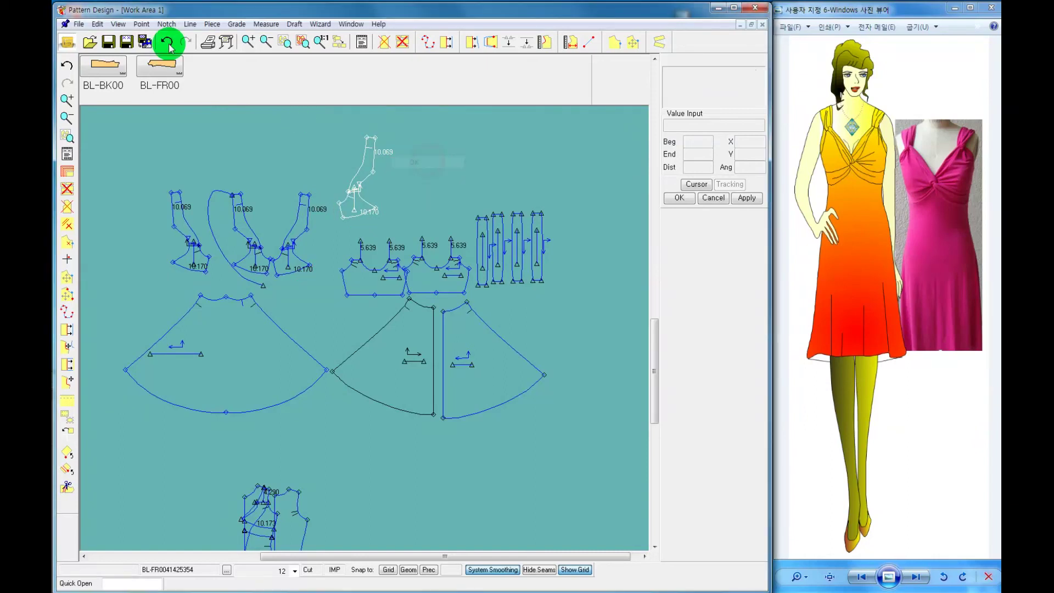
- Delete the remaining curve on the middle piece
{"action": "left_click", "coordinate": [190, 24]}
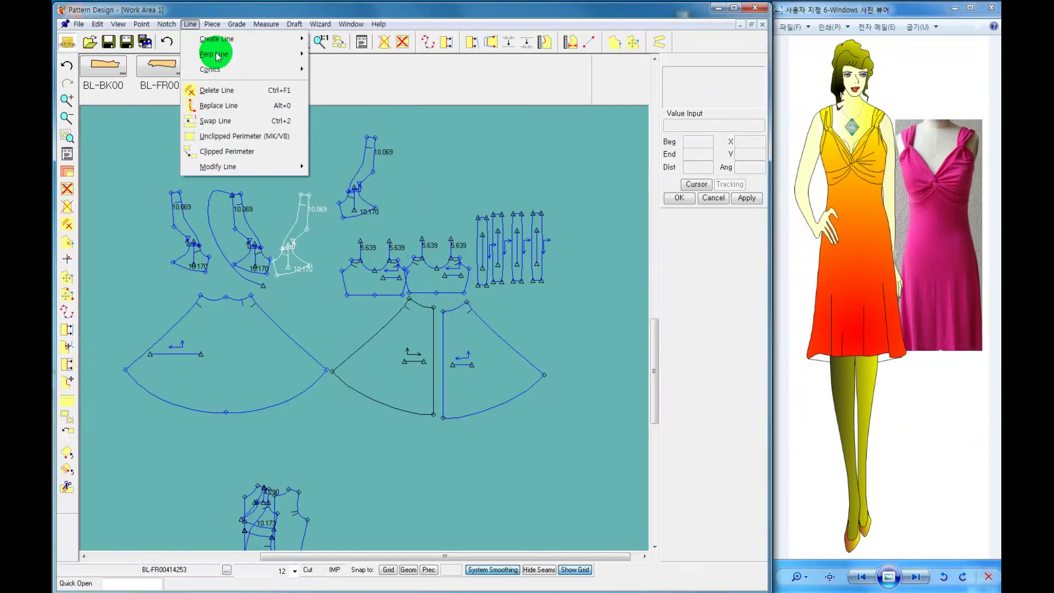
{"action": "left_click", "coordinate": [212, 90]}
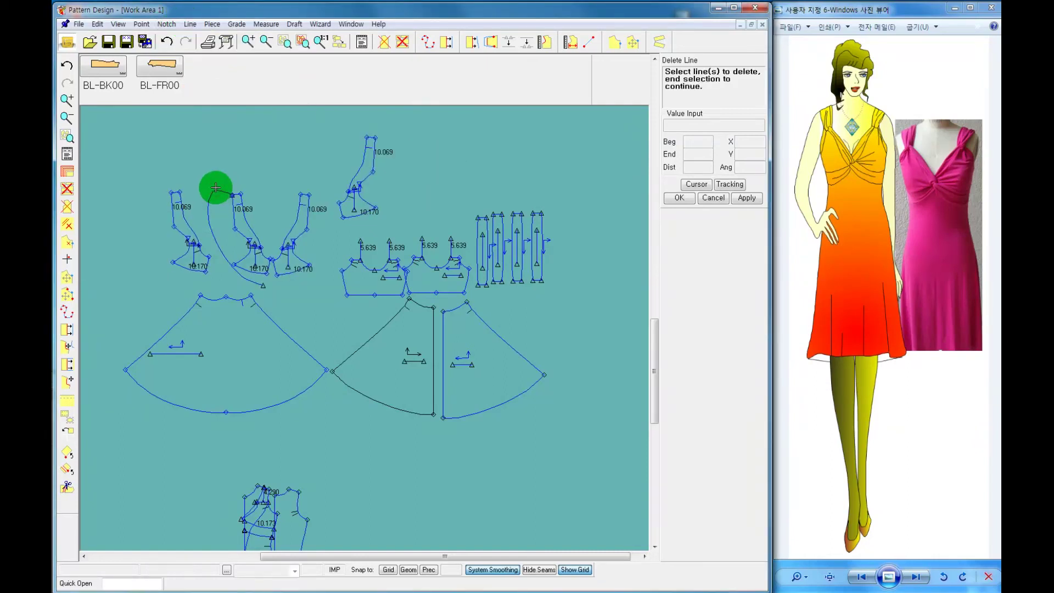
{"action": "left_click", "coordinate": [213, 190]}
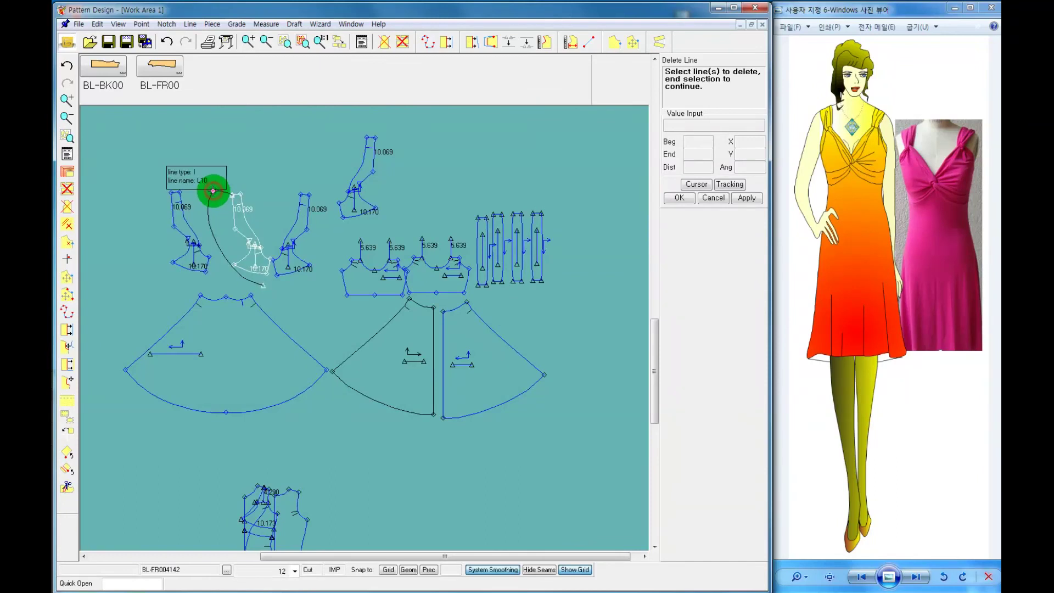
{"action": "left_click", "coordinate": [227, 175]}
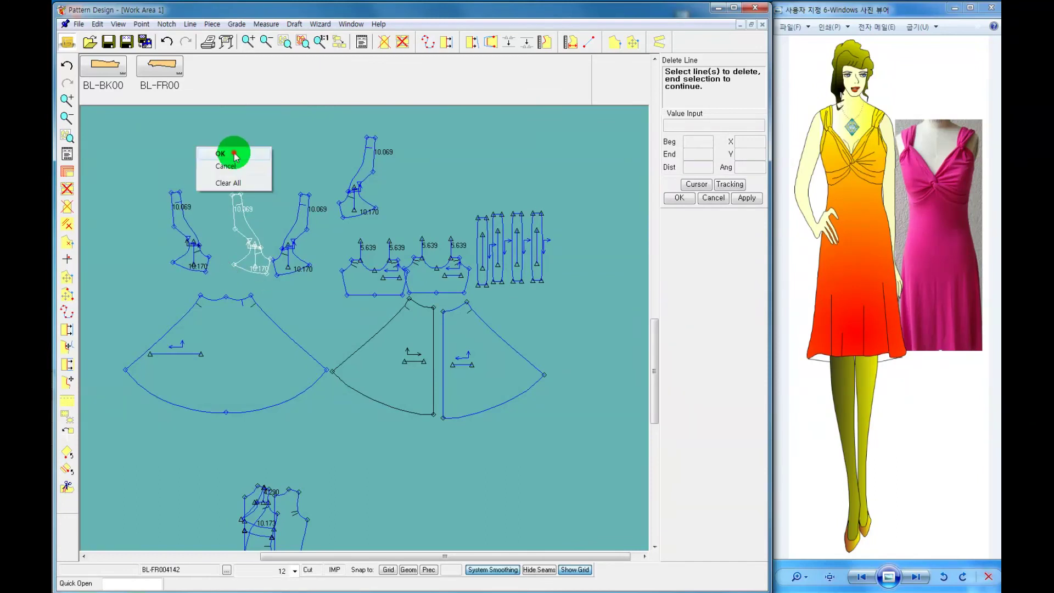
{"action": "left_click", "coordinate": [191, 267]}
- Arrange the strap pieces side by side in a row at the upper left
{"action": "left_click_drag", "start_coordinate": [191, 266], "coordinate": [146, 269]}
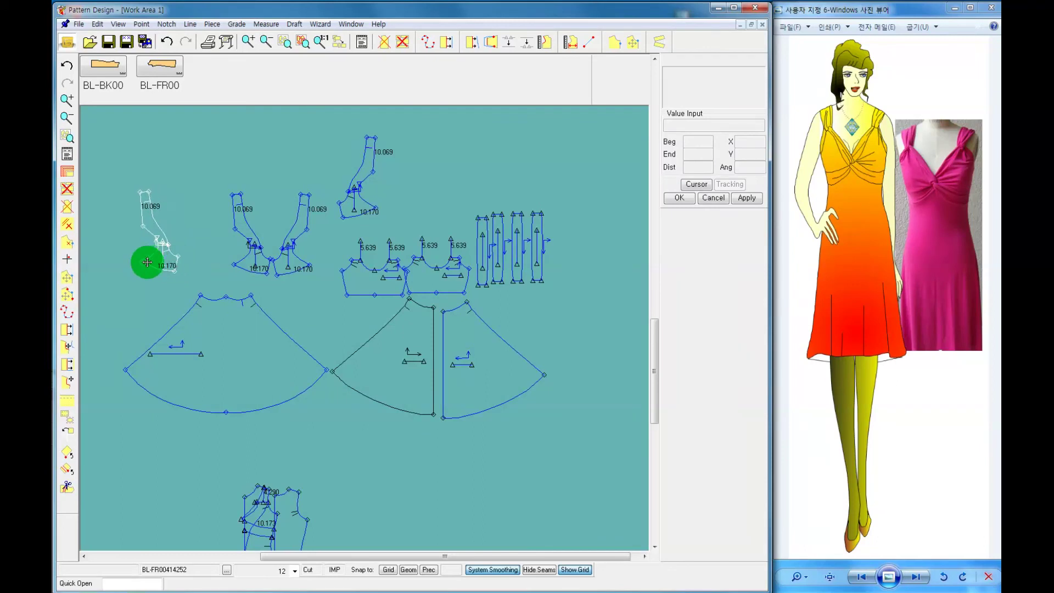
{"action": "left_click", "coordinate": [247, 261]}
{"action": "left_click_drag", "start_coordinate": [247, 261], "coordinate": [185, 266]}
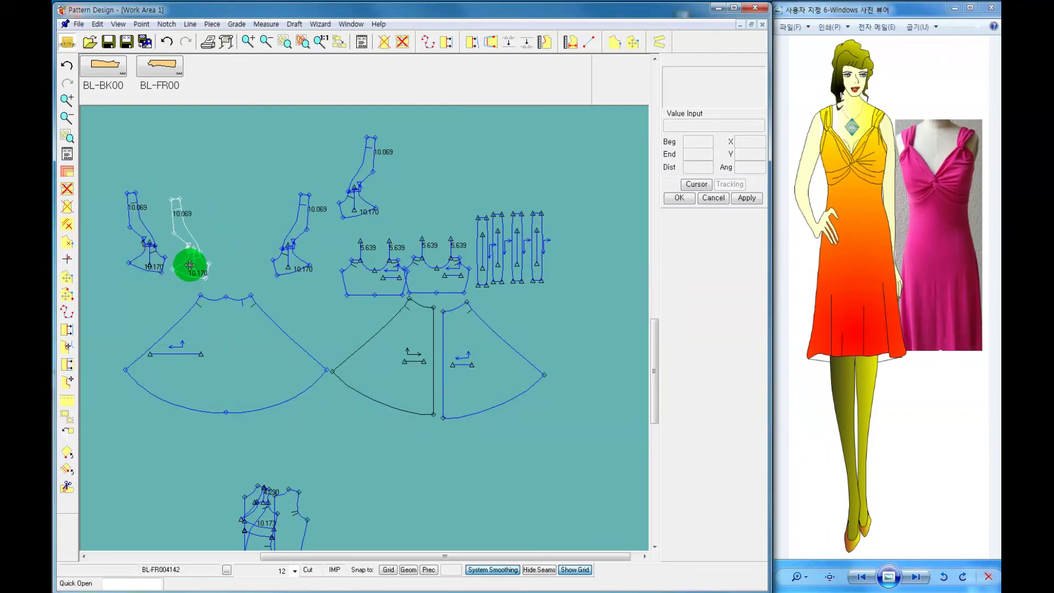
{"action": "left_click", "coordinate": [282, 265]}
{"action": "left_click_drag", "start_coordinate": [282, 265], "coordinate": [232, 268]}
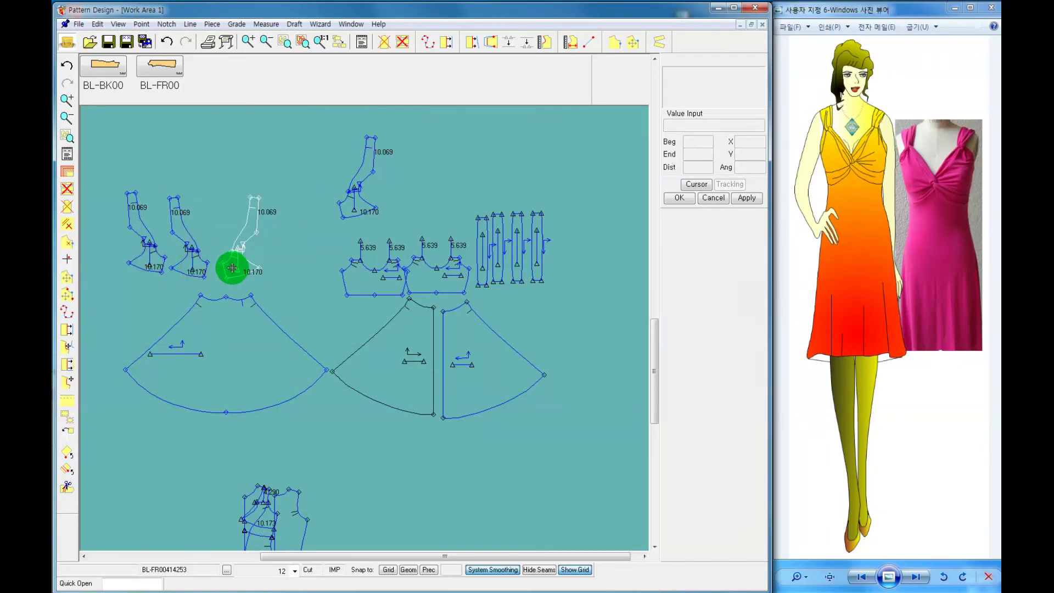
{"action": "left_click", "coordinate": [353, 200]}
{"action": "left_click_drag", "start_coordinate": [353, 201], "coordinate": [276, 255]}
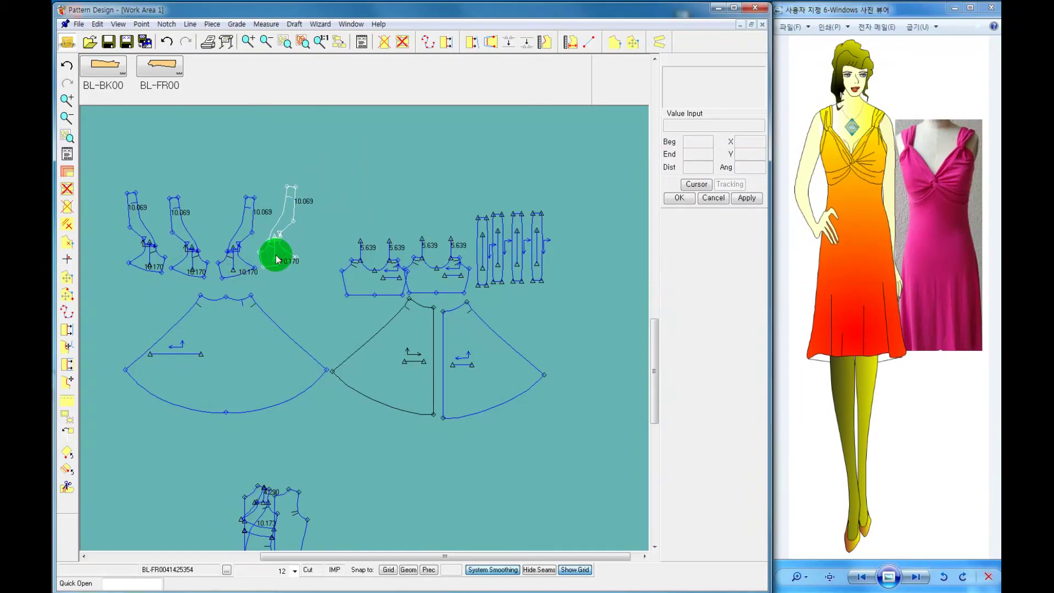
- Clear all measurement labels and drop the last strap piece in place
{"action": "left_click", "coordinate": [282, 48]}
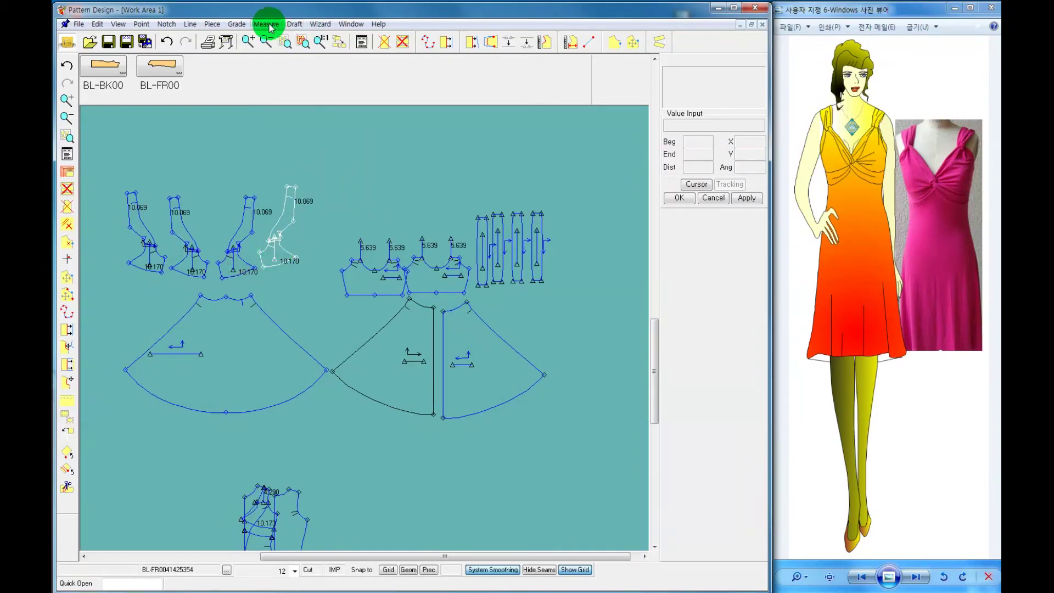
{"action": "left_click", "coordinate": [271, 28]}
{"action": "left_click", "coordinate": [284, 176]}
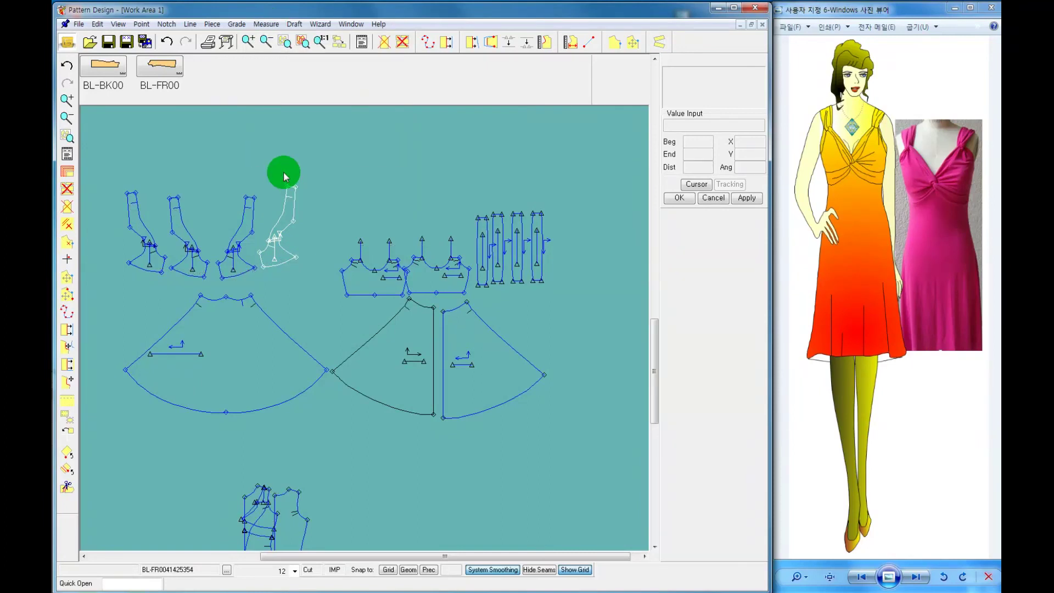
{"action": "left_click", "coordinate": [284, 172]}
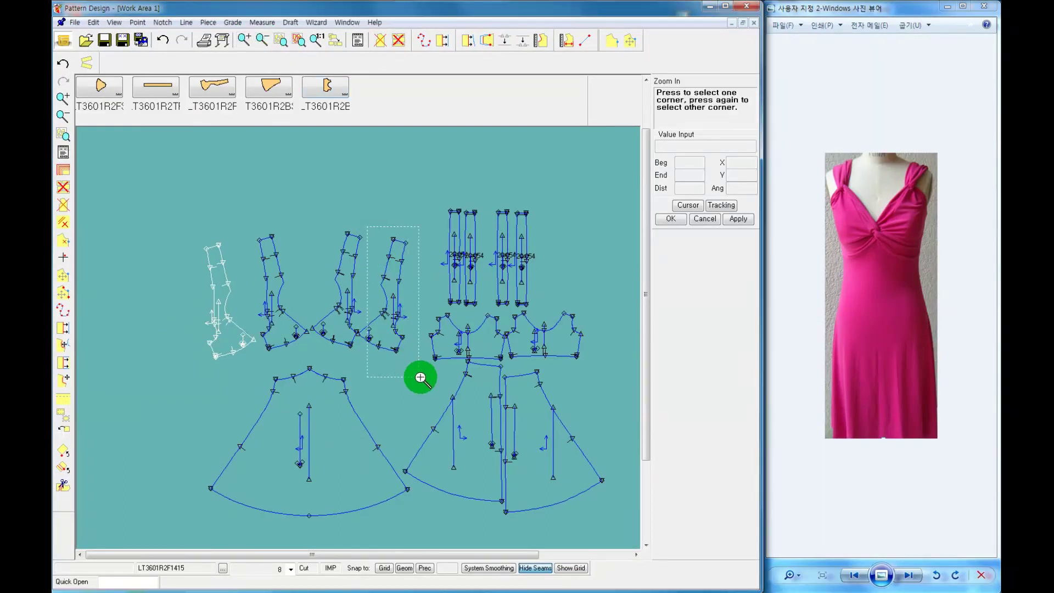
- Move the strap pieces and the V-shaped front piece up-left into a tight group
{"action": "left_click", "coordinate": [515, 412]}
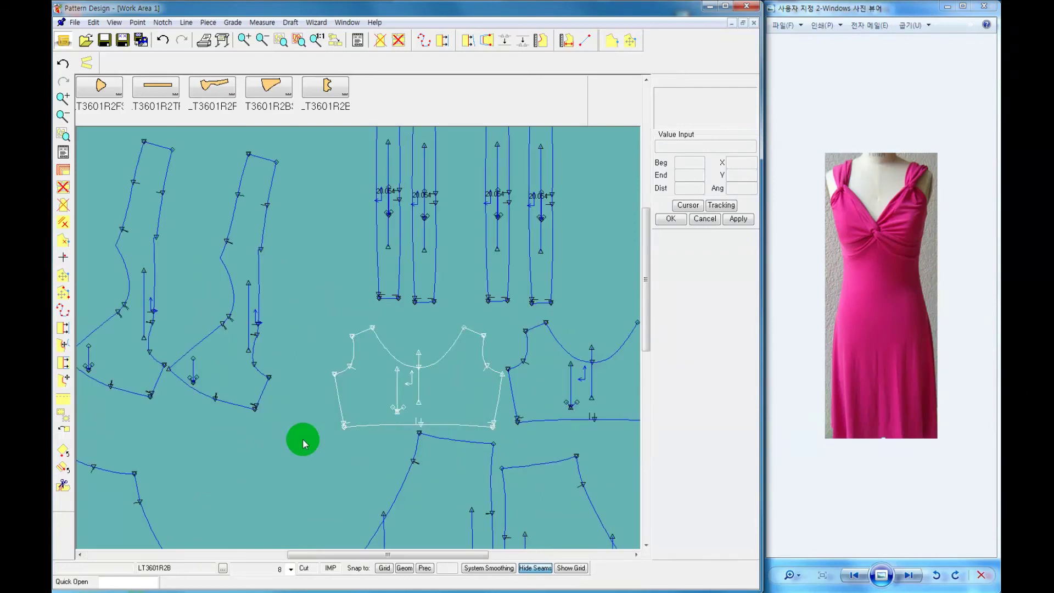
{"action": "scroll", "coordinate": [236, 442], "scroll_direction": "down", "scroll_amount": 2}
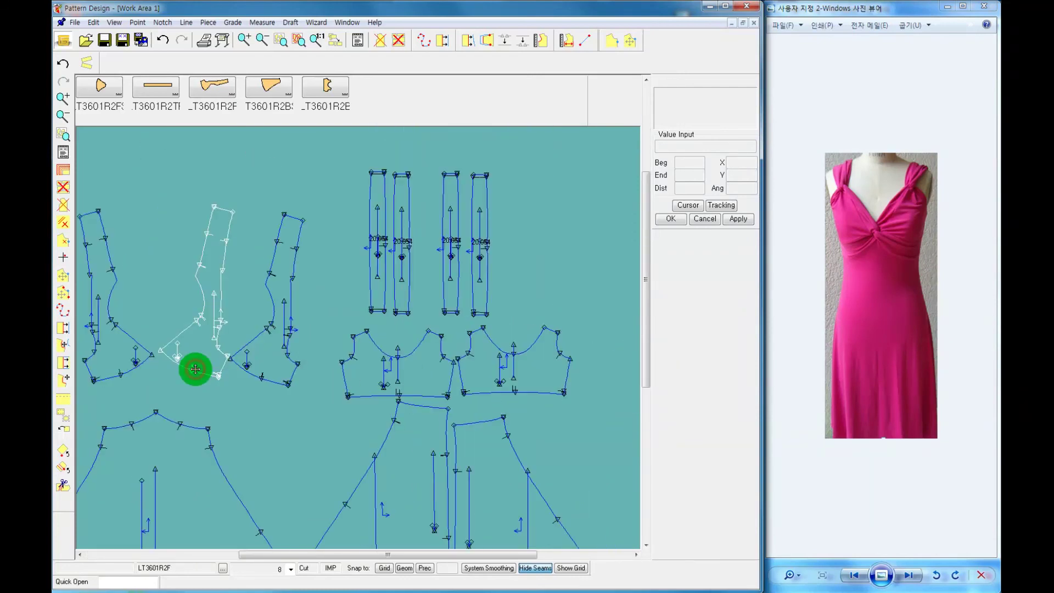
{"action": "left_click_drag", "start_coordinate": [192, 358], "coordinate": [168, 307]}
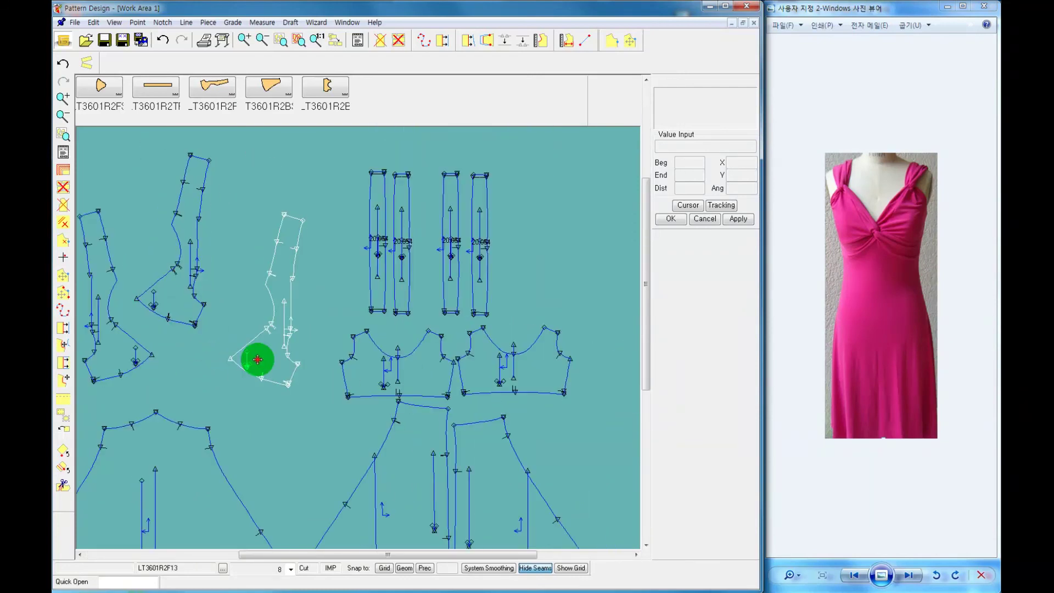
{"action": "left_click_drag", "start_coordinate": [254, 358], "coordinate": [193, 396]}
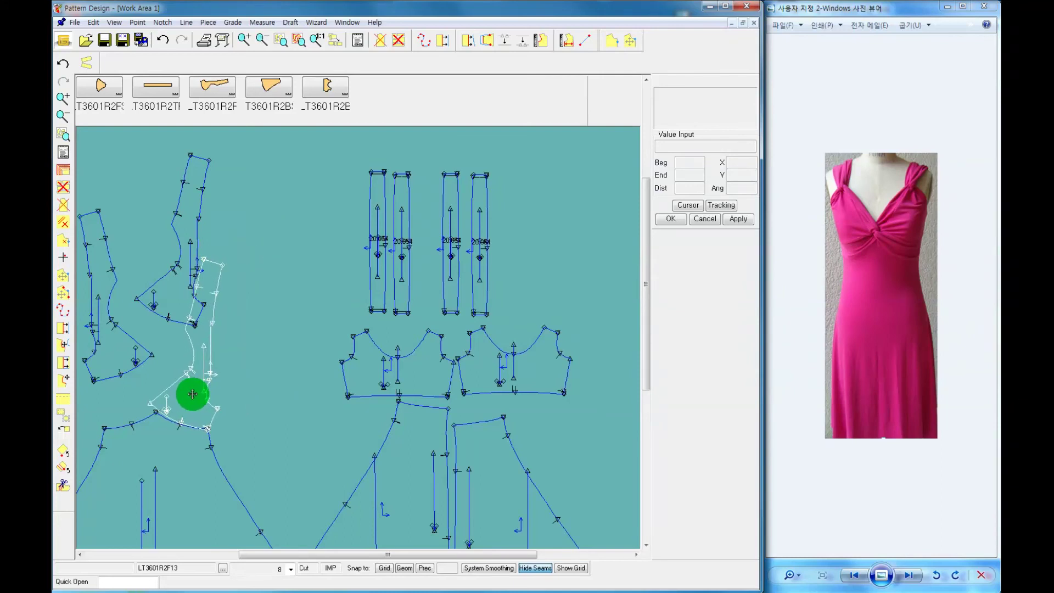
{"action": "left_click", "coordinate": [250, 44]}
{"action": "mouse_move", "coordinate": [160, 228]}
{"action": "left_mouse_down"}
{"action": "mouse_move", "coordinate": [292, 459]}
{"action": "mouse_move", "coordinate": [329, 293]}
{"action": "mouse_move", "coordinate": [315, 296]}
{"action": "left_mouse_up"}
{"action": "left_click", "coordinate": [347, 179]}
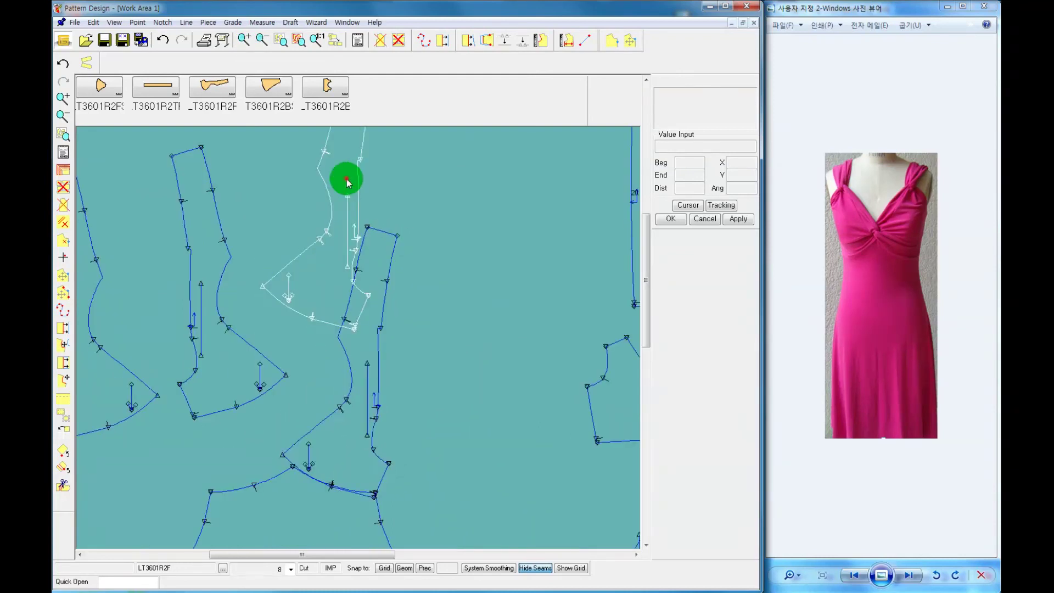
{"action": "left_click_drag", "start_coordinate": [347, 179], "coordinate": [309, 147]}
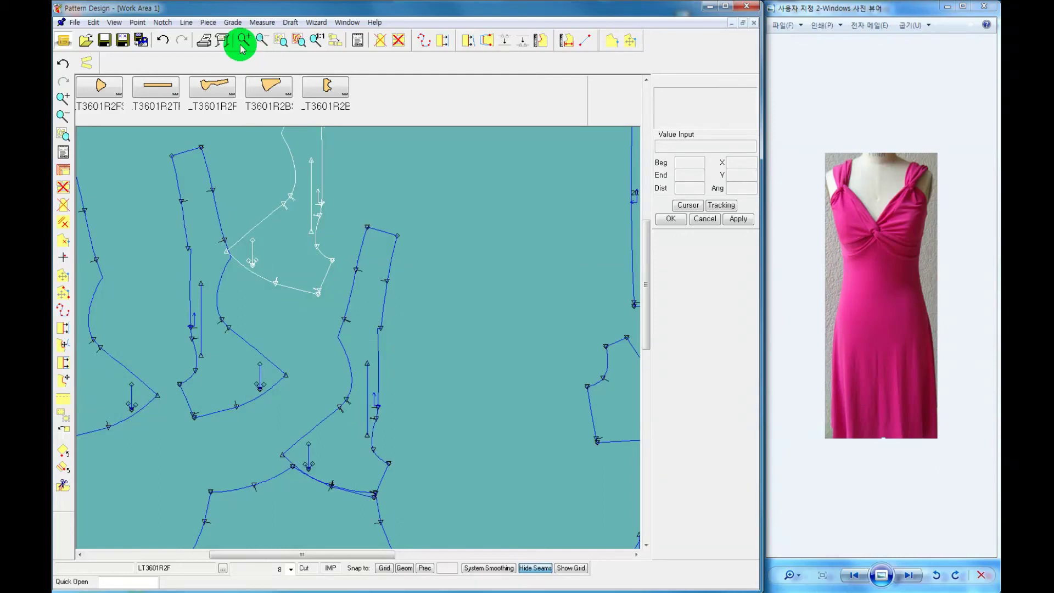
- Zoom into the strap's lower end, then zoom back out
{"action": "left_click", "coordinate": [262, 49]}
{"action": "left_click", "coordinate": [358, 289]}
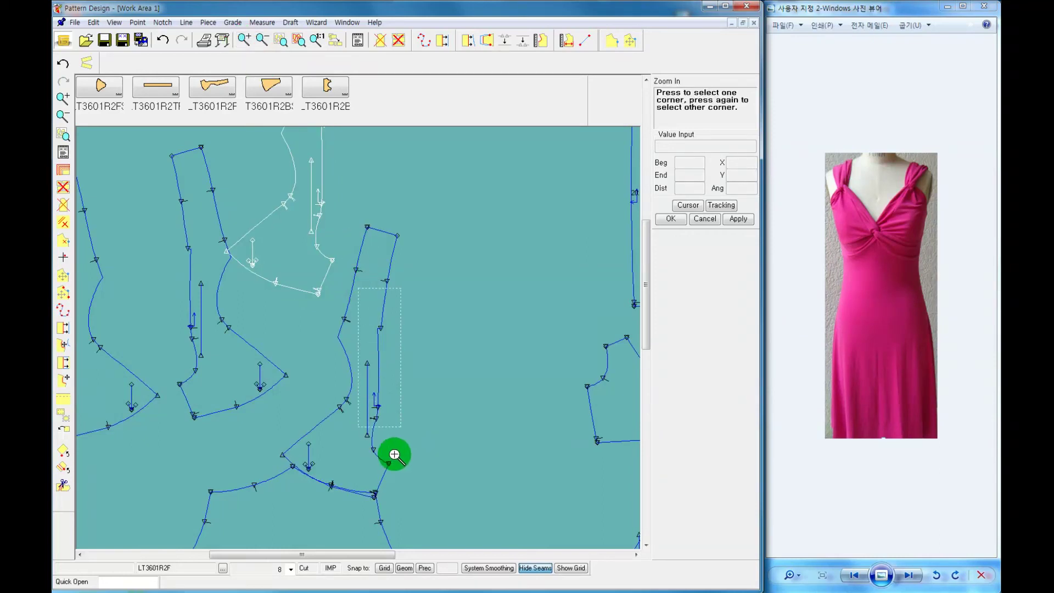
{"action": "left_click", "coordinate": [403, 483]}
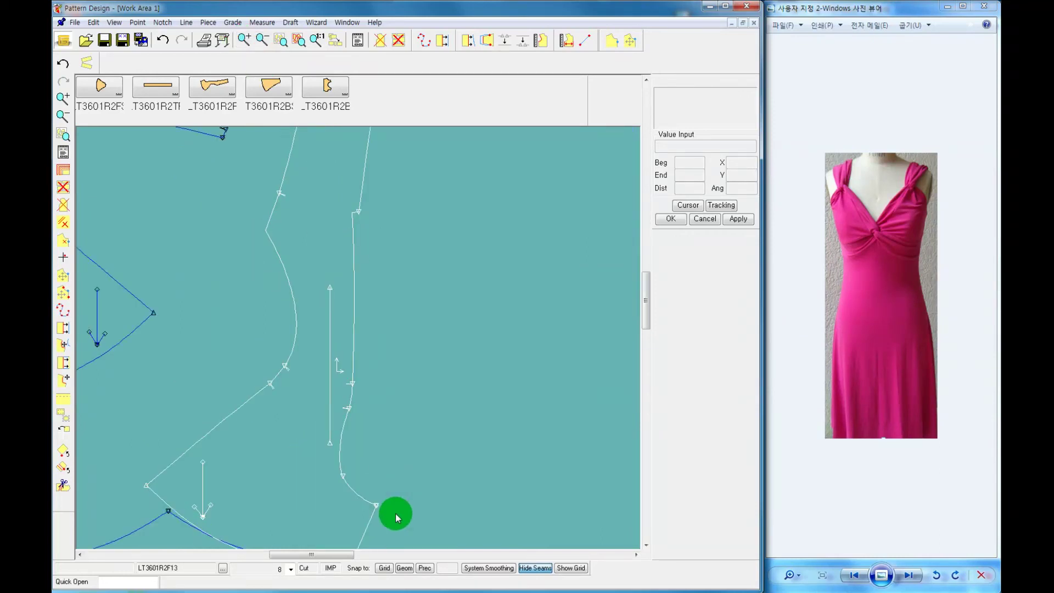
{"action": "scroll", "coordinate": [395, 513], "scroll_direction": "down", "scroll_amount": 3}
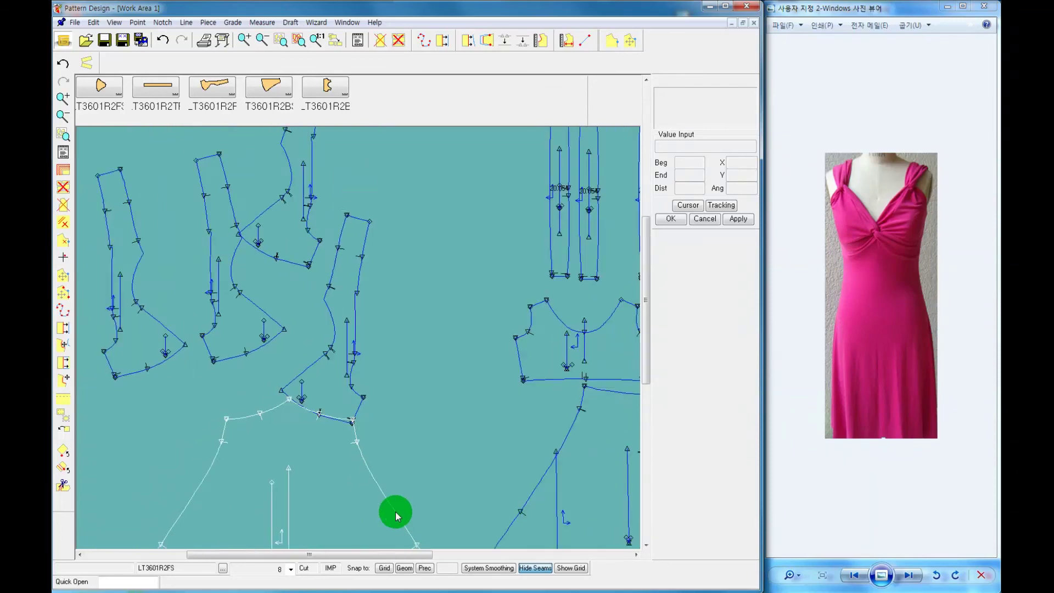
{"action": "scroll", "coordinate": [398, 516], "scroll_direction": "down", "scroll_amount": 1}
{"action": "scroll", "coordinate": [396, 515], "scroll_direction": "down", "scroll_amount": 2}
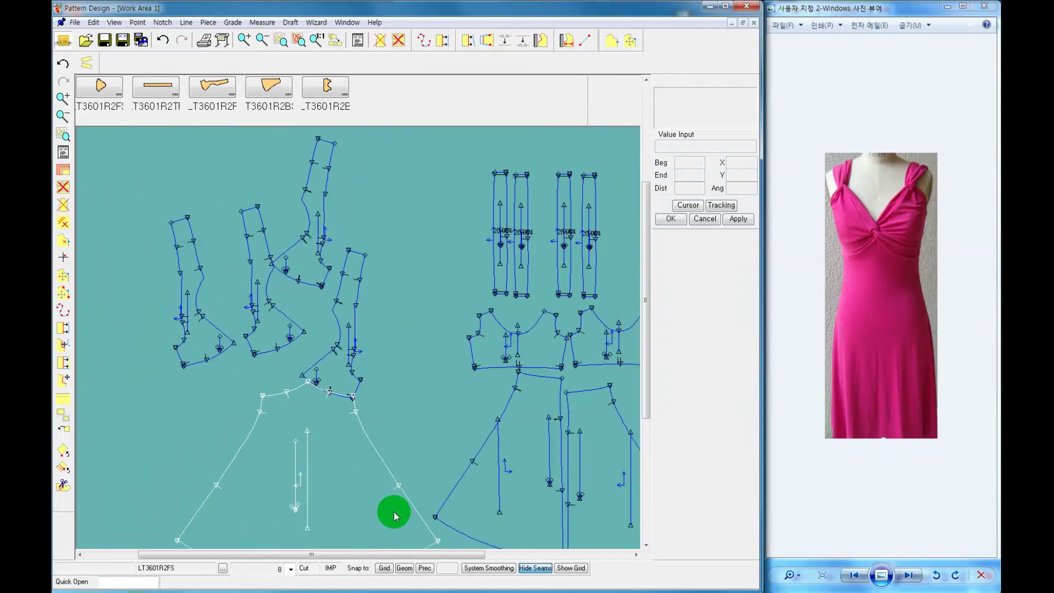
{"action": "scroll", "coordinate": [394, 512], "scroll_direction": "down", "scroll_amount": 1}
{"action": "scroll", "coordinate": [393, 512], "scroll_direction": "down", "scroll_amount": 1}
- Move the front piece up among the straps and zoom in on the middle pieces
{"action": "scroll", "coordinate": [394, 511], "scroll_direction": "down", "scroll_amount": 1}
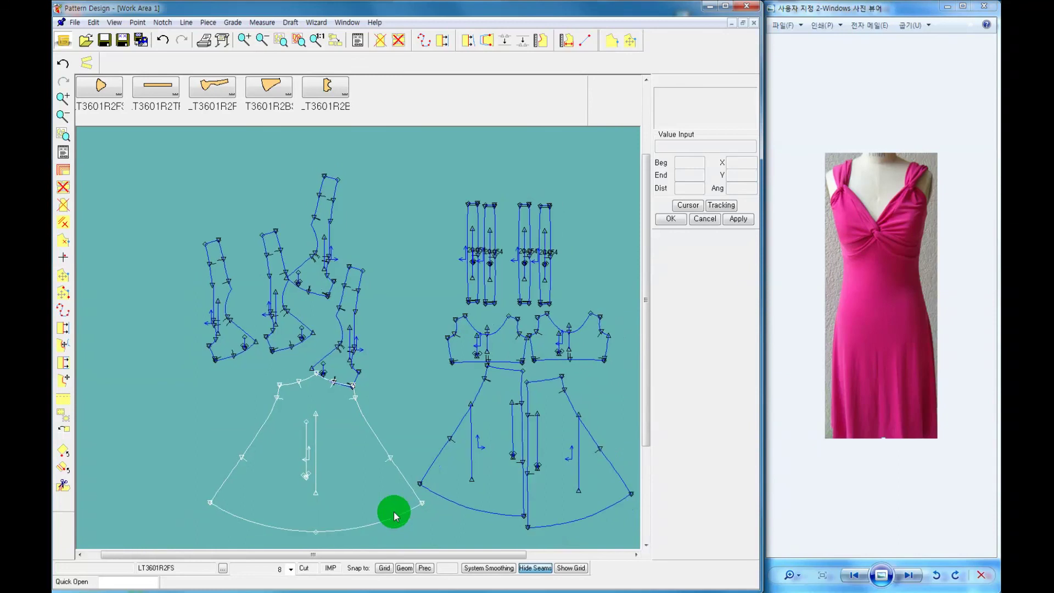
{"action": "left_click_drag", "start_coordinate": [346, 370], "coordinate": [369, 357]}
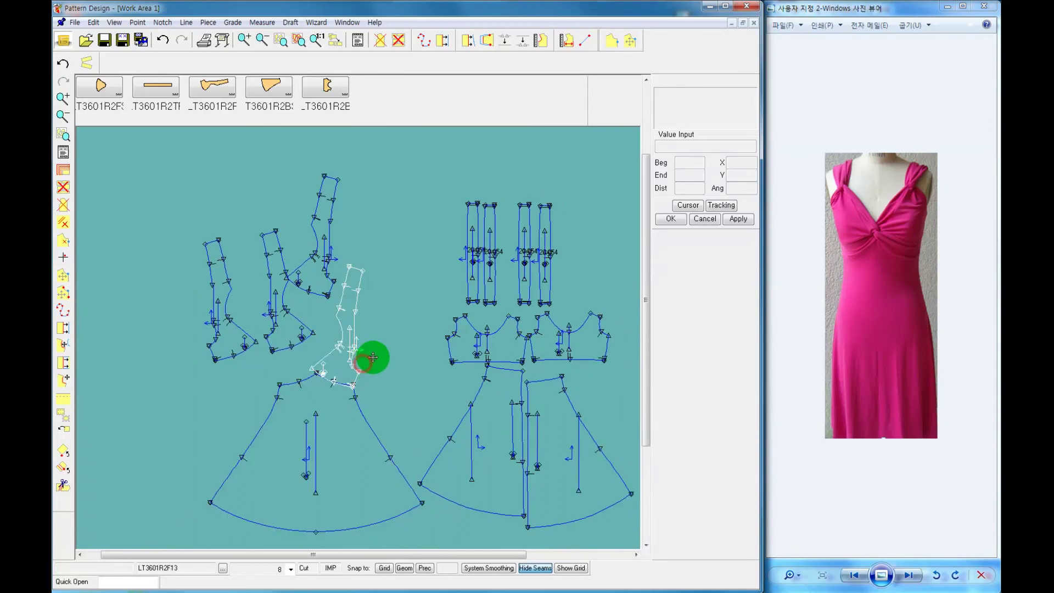
{"action": "left_click", "coordinate": [248, 39]}
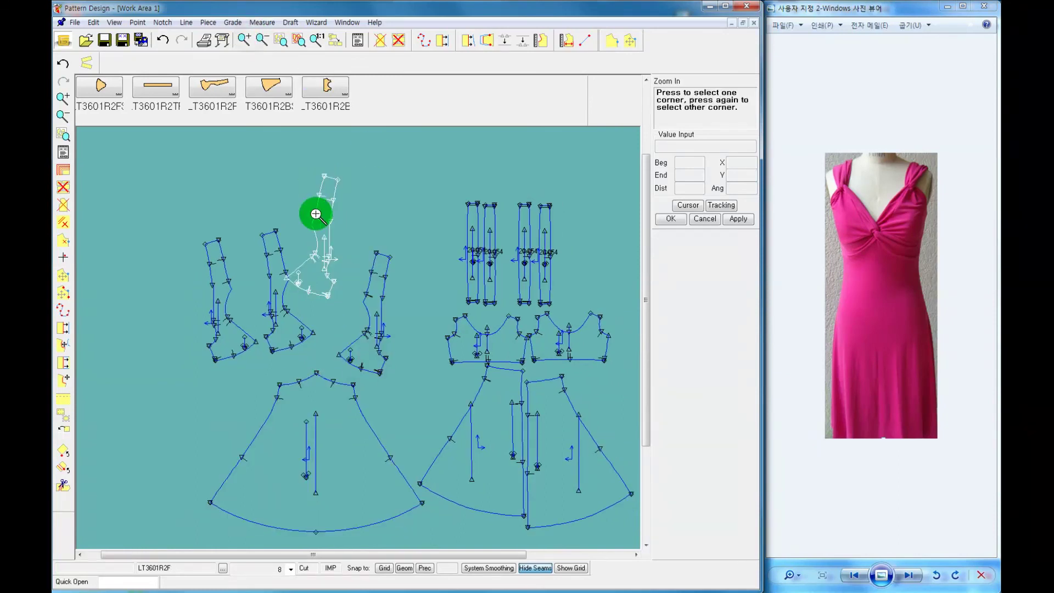
{"action": "left_click", "coordinate": [316, 212]}
{"action": "left_click", "coordinate": [412, 394]}
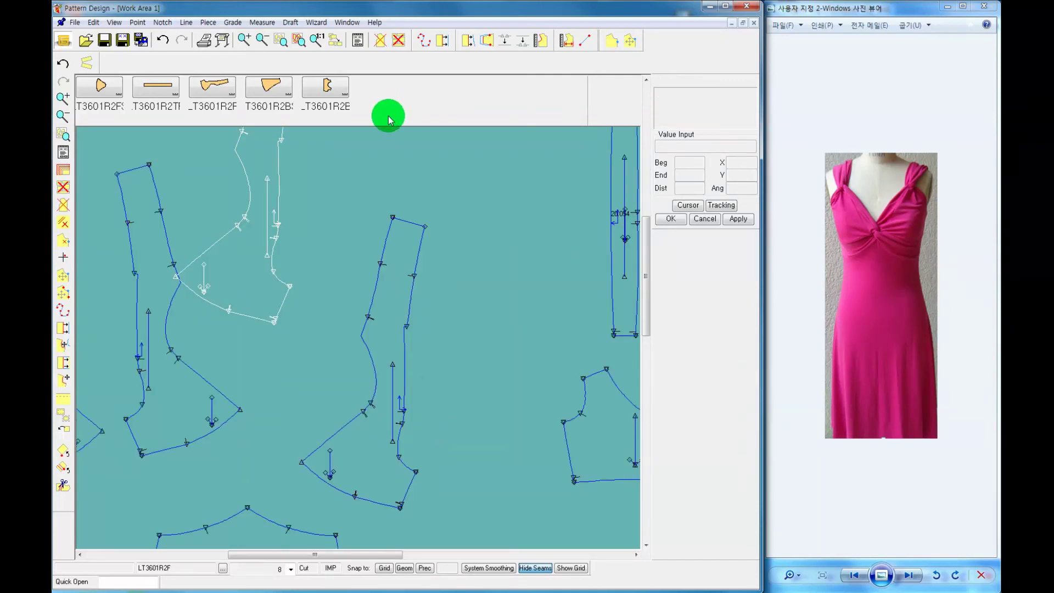
- Start a digitized outline on the centre front piece with three points, switching to curves
{"action": "left_click", "coordinate": [424, 41]}
{"action": "left_click", "coordinate": [379, 322]}
{"action": "left_click", "coordinate": [361, 335]}
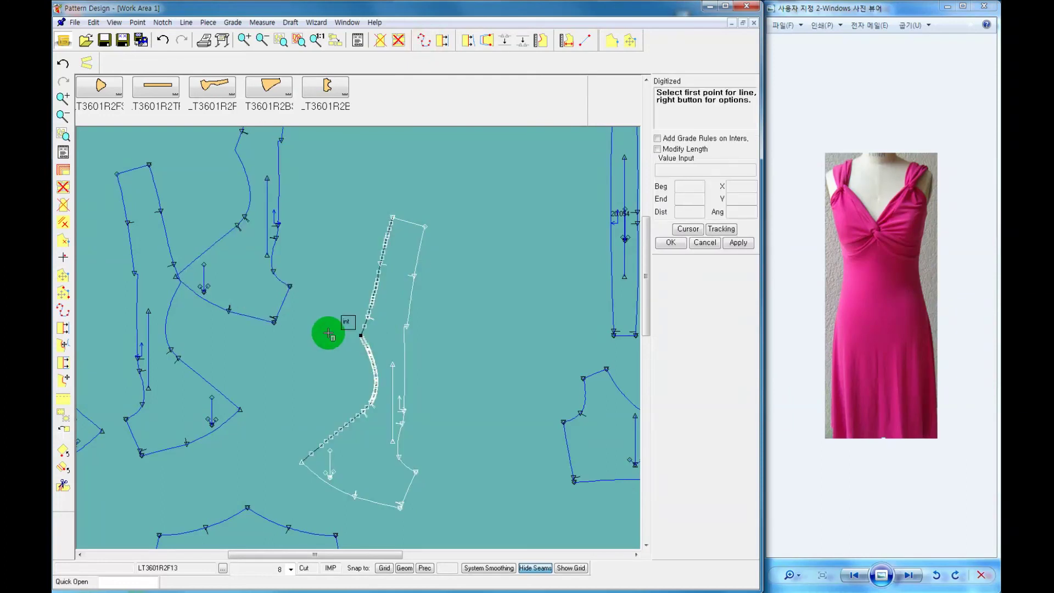
{"action": "left_click", "coordinate": [326, 334]}
{"action": "left_click", "coordinate": [304, 410]}
{"action": "right_click", "coordinate": [305, 386]}
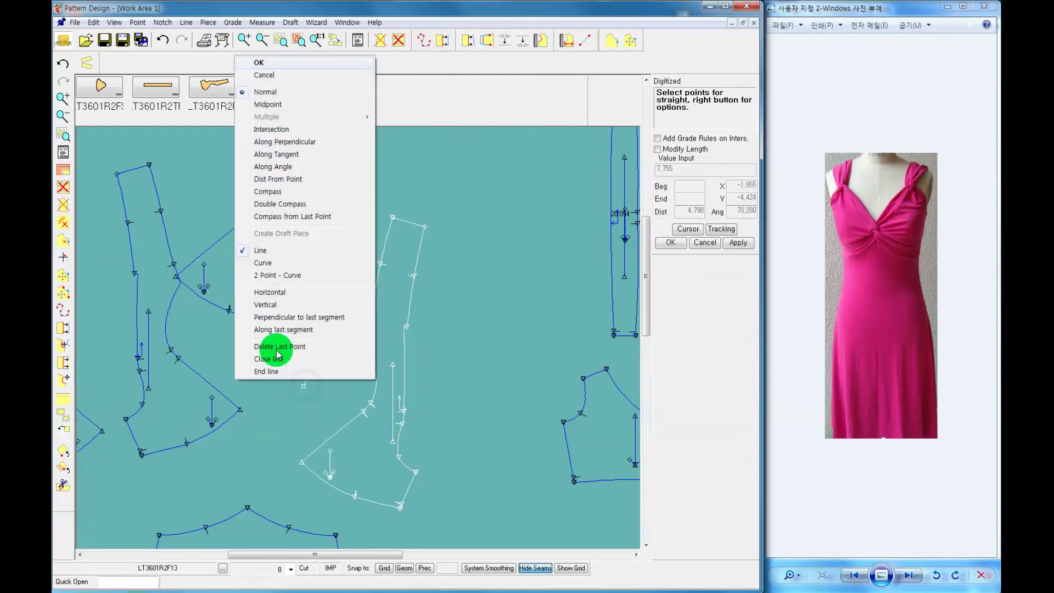
{"action": "left_click", "coordinate": [269, 264]}
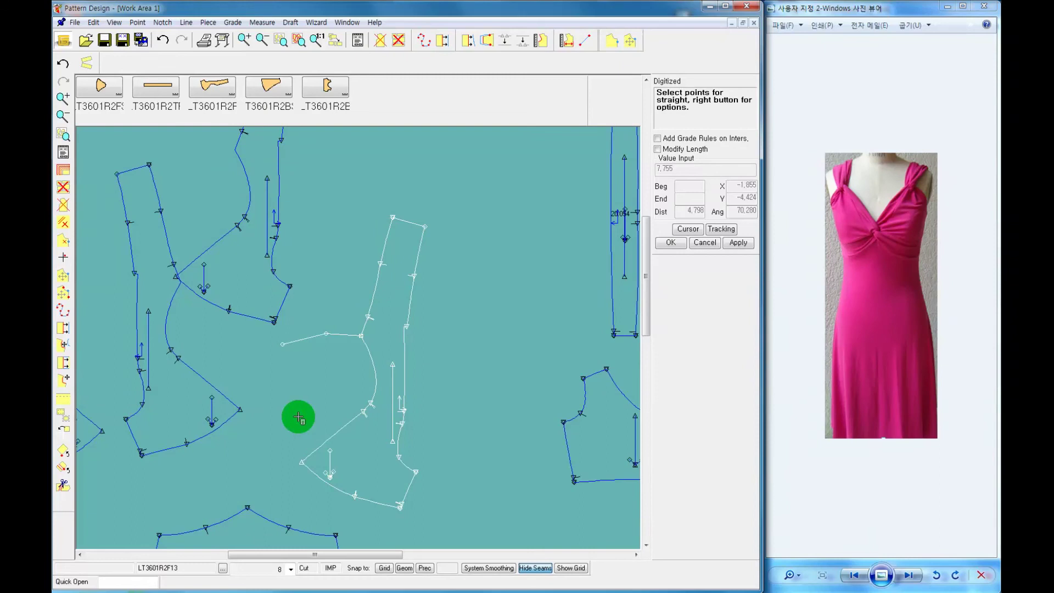
- Toggle between line and curve segments, add a point, then cancel the trial outline
{"action": "right_click", "coordinate": [302, 365]}
{"action": "left_click", "coordinate": [266, 230]}
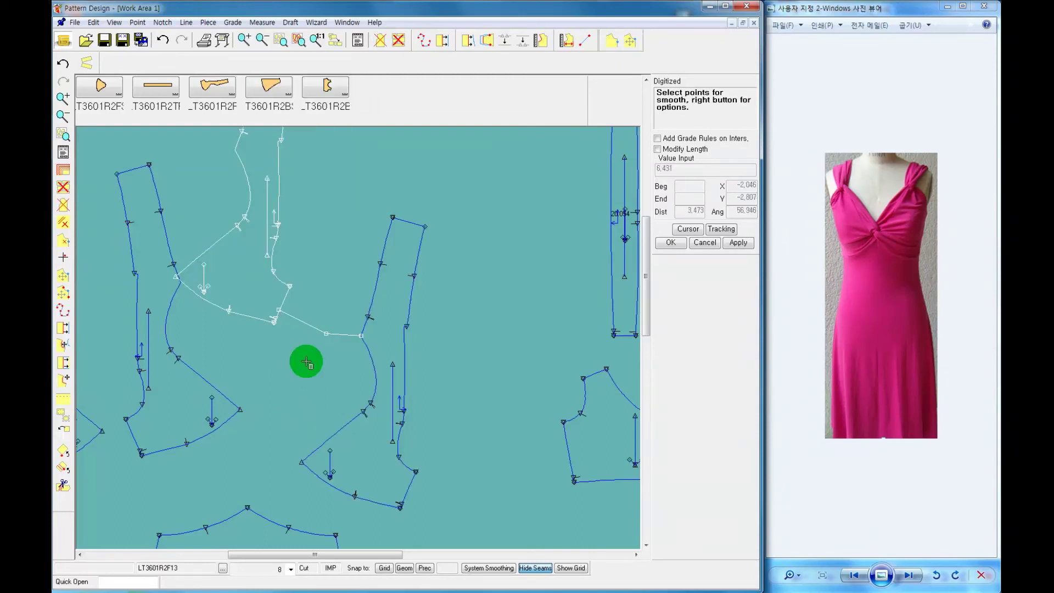
{"action": "right_click", "coordinate": [306, 360]}
{"action": "left_click", "coordinate": [269, 232]}
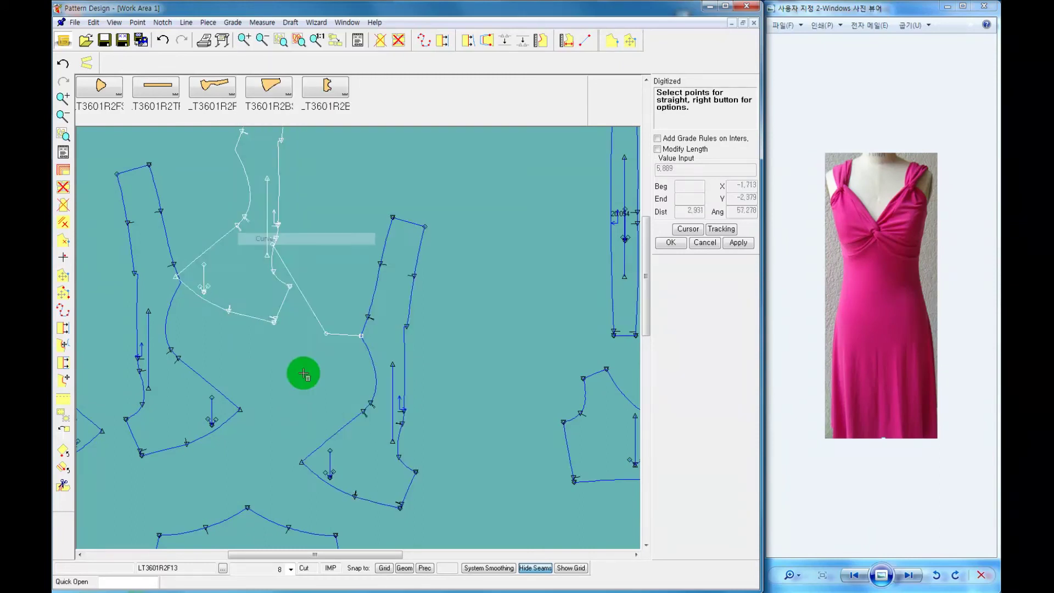
{"action": "right_click", "coordinate": [306, 359]}
{"action": "left_click", "coordinate": [274, 243]}
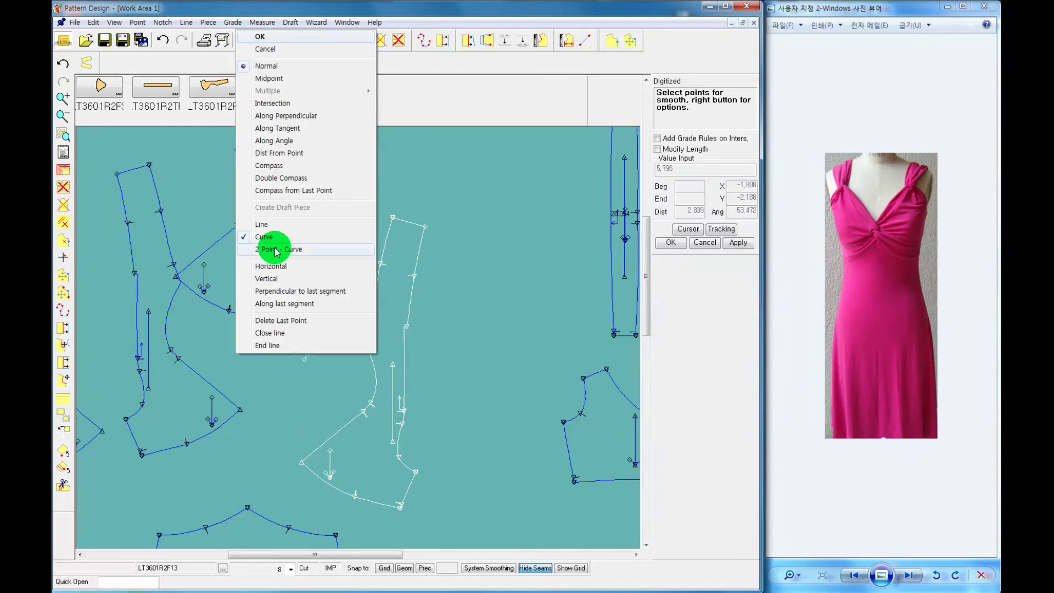
{"action": "left_click", "coordinate": [272, 226]}
{"action": "right_click", "coordinate": [329, 367]}
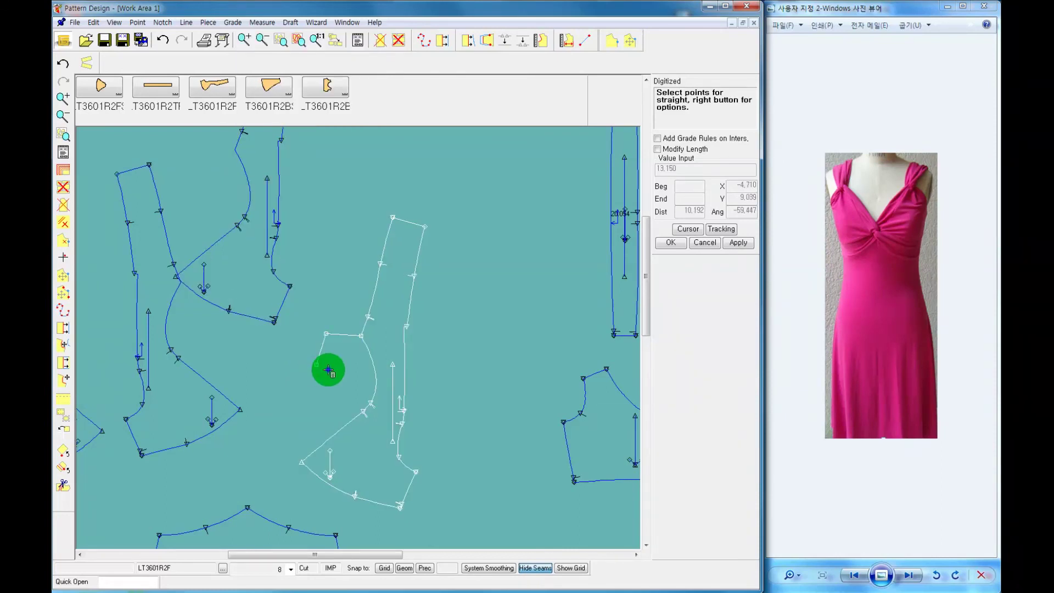
{"action": "left_click", "coordinate": [293, 250]}
{"action": "left_click", "coordinate": [325, 372]}
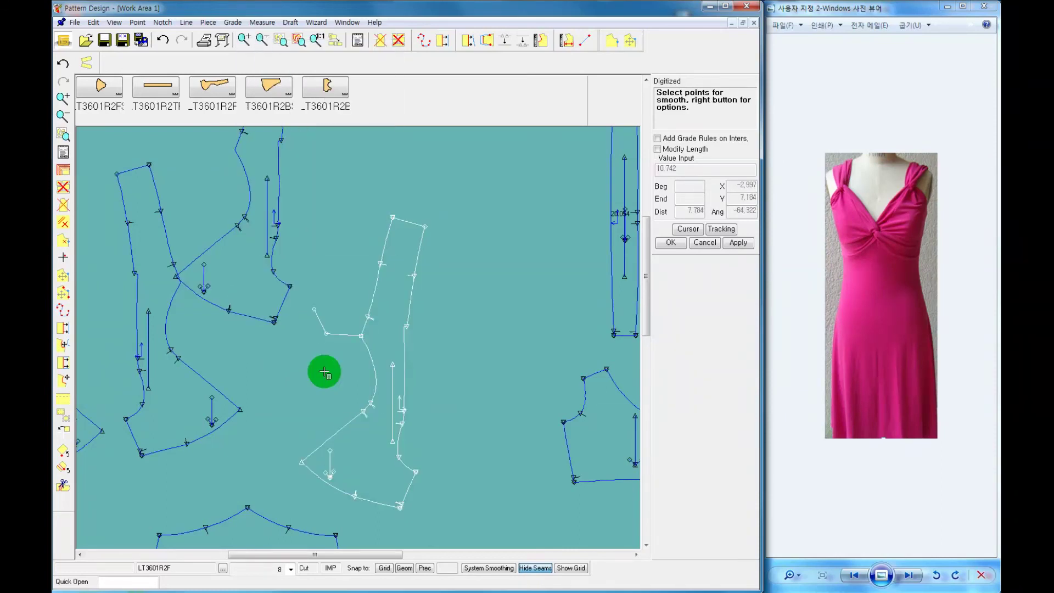
{"action": "right_click", "coordinate": [328, 373]}
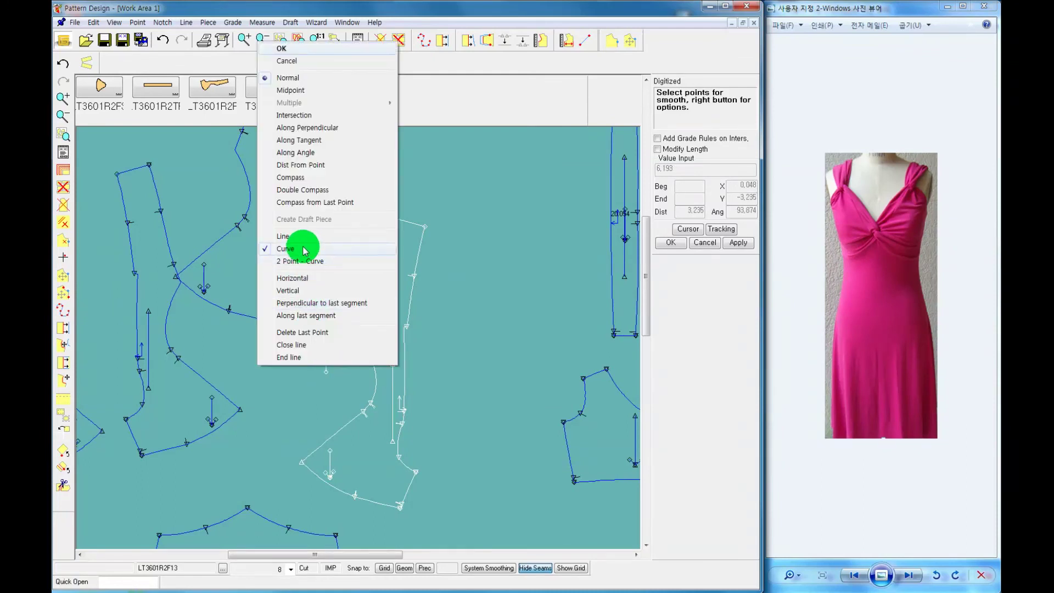
{"action": "left_click", "coordinate": [364, 60]}
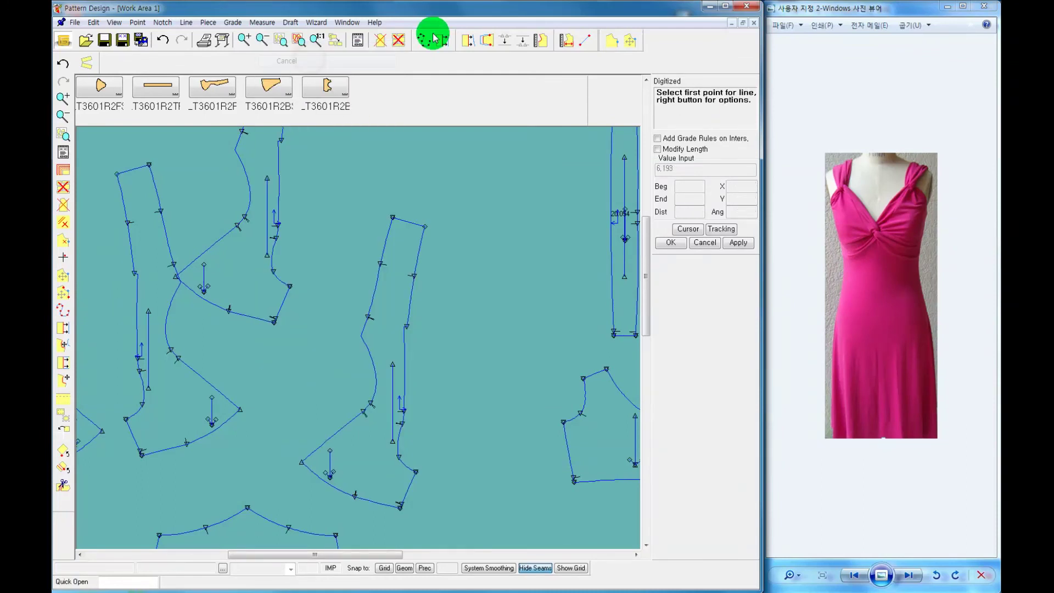
- Trace a curved outline on the centre front piece down to its lower corner point
{"action": "left_click", "coordinate": [371, 358]}
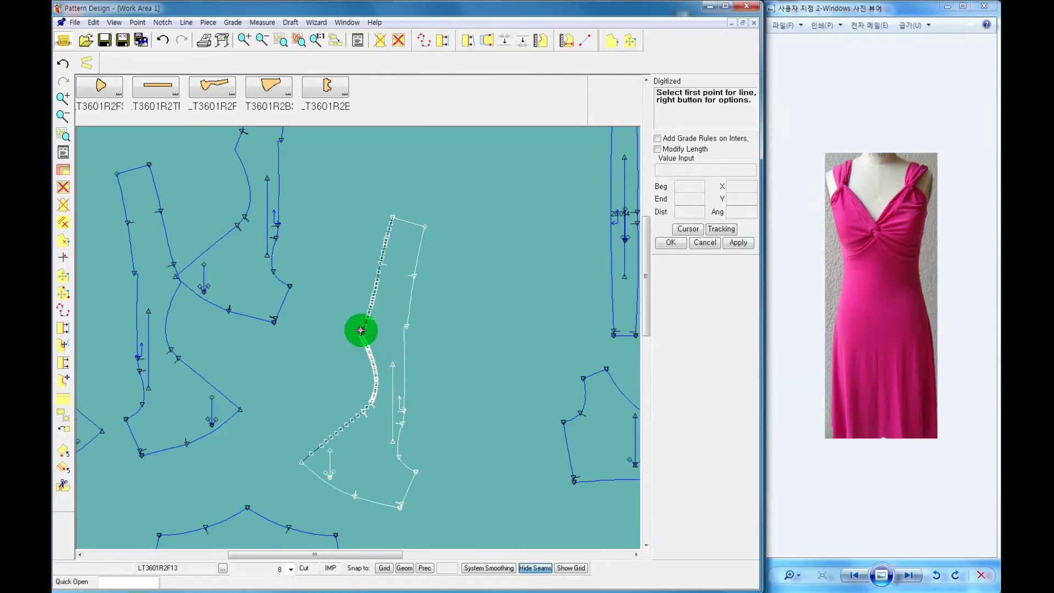
{"action": "left_click", "coordinate": [340, 338]}
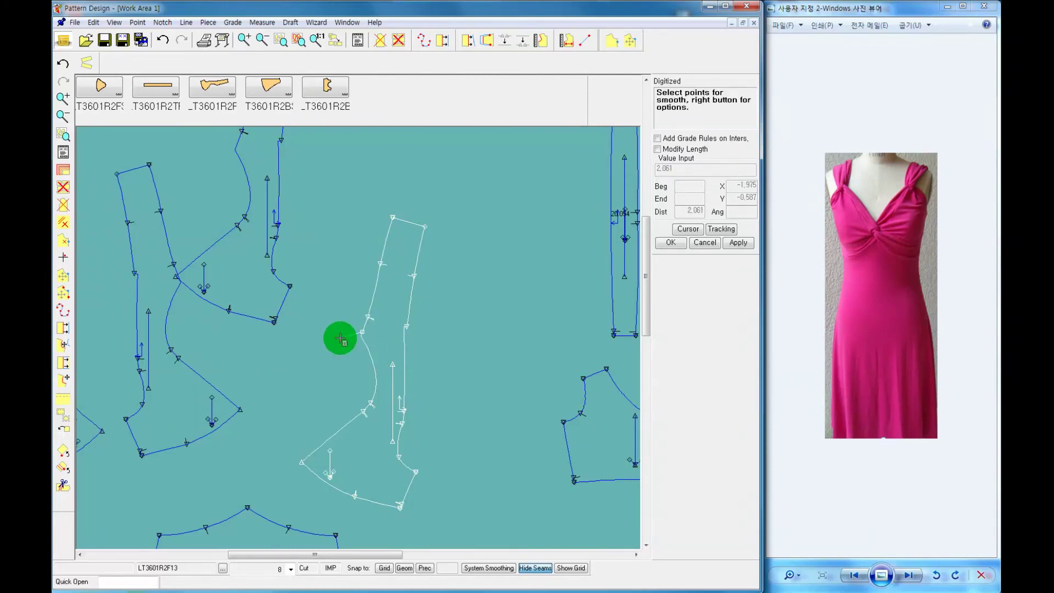
{"action": "right_click", "coordinate": [309, 403]}
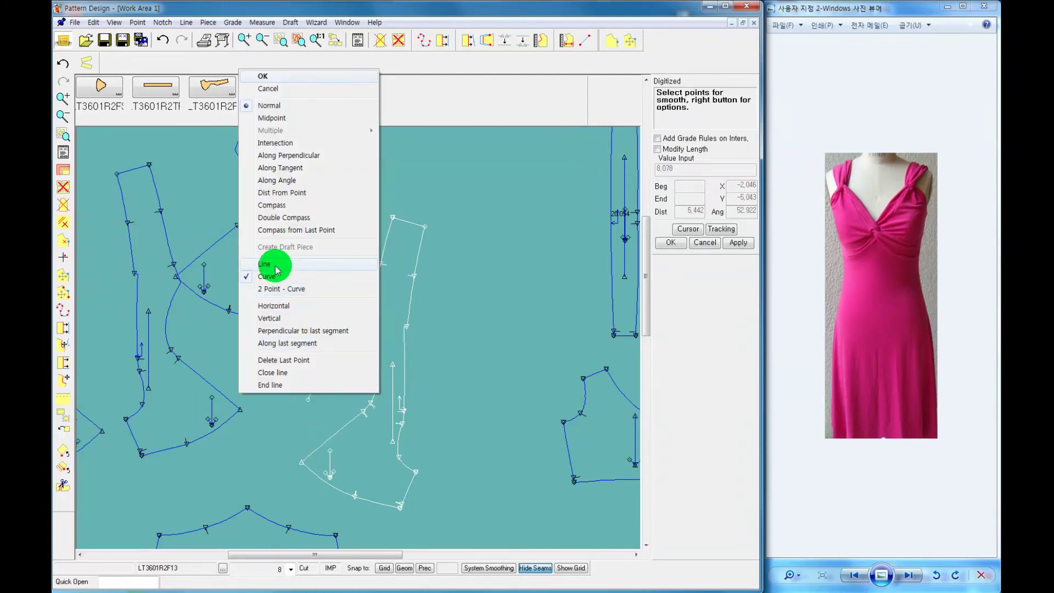
{"action": "left_click", "coordinate": [276, 269]}
{"action": "right_click", "coordinate": [316, 354]}
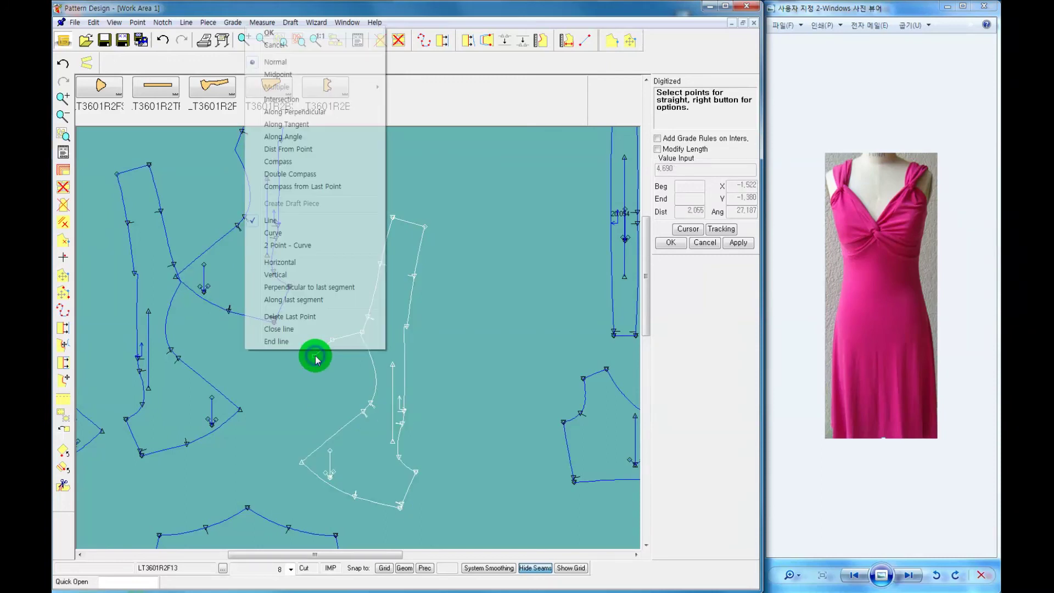
{"action": "left_click", "coordinate": [275, 233]}
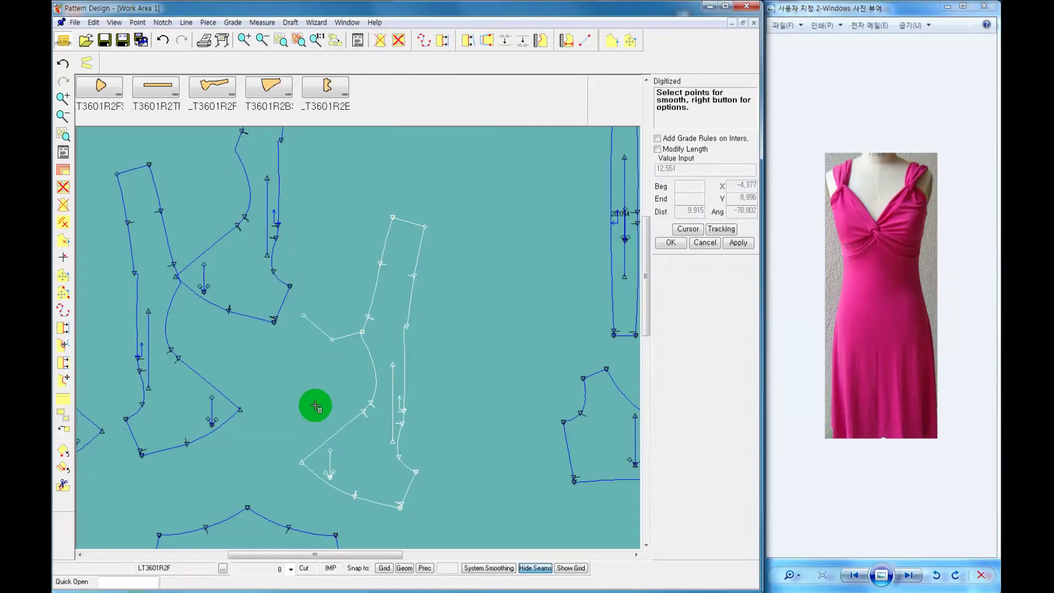
{"action": "left_click", "coordinate": [311, 416]}
{"action": "left_click", "coordinate": [302, 466]}
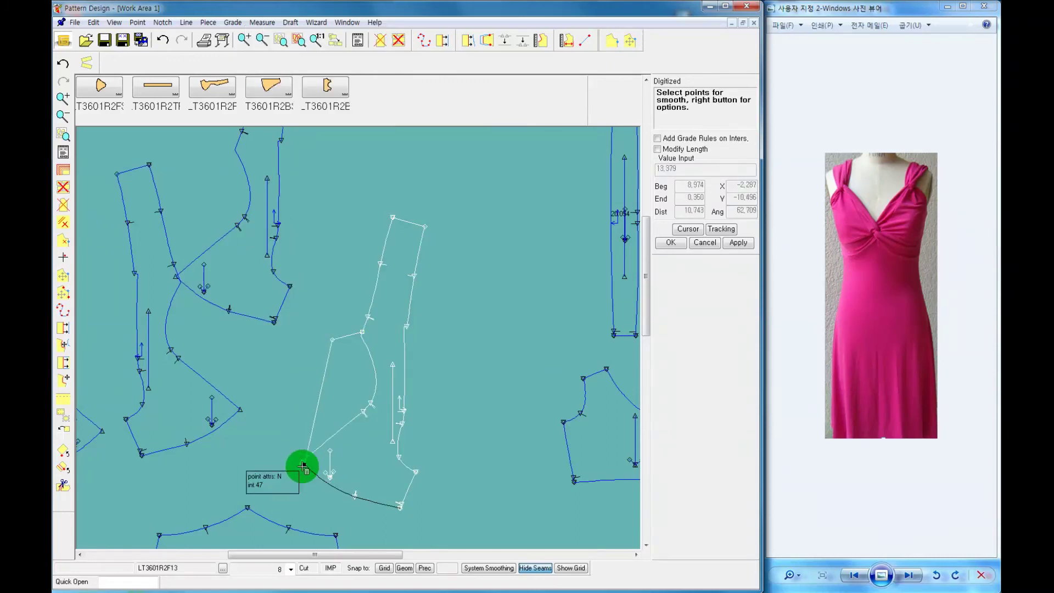
{"action": "left_click", "coordinate": [300, 465]}
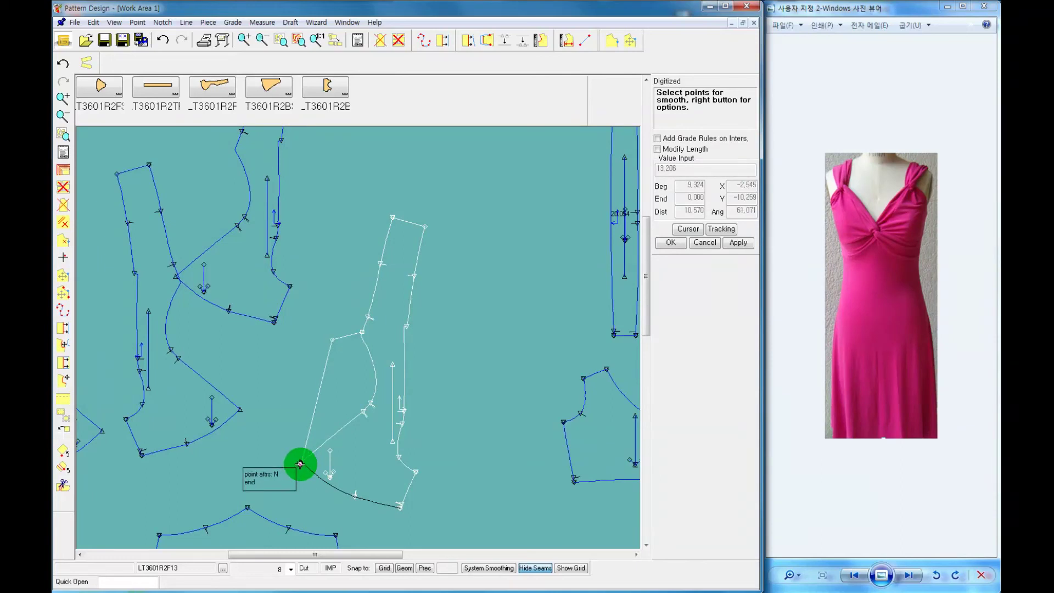
- Finish the digitized outline and end the line drawing command
{"action": "right_click", "coordinate": [285, 361]}
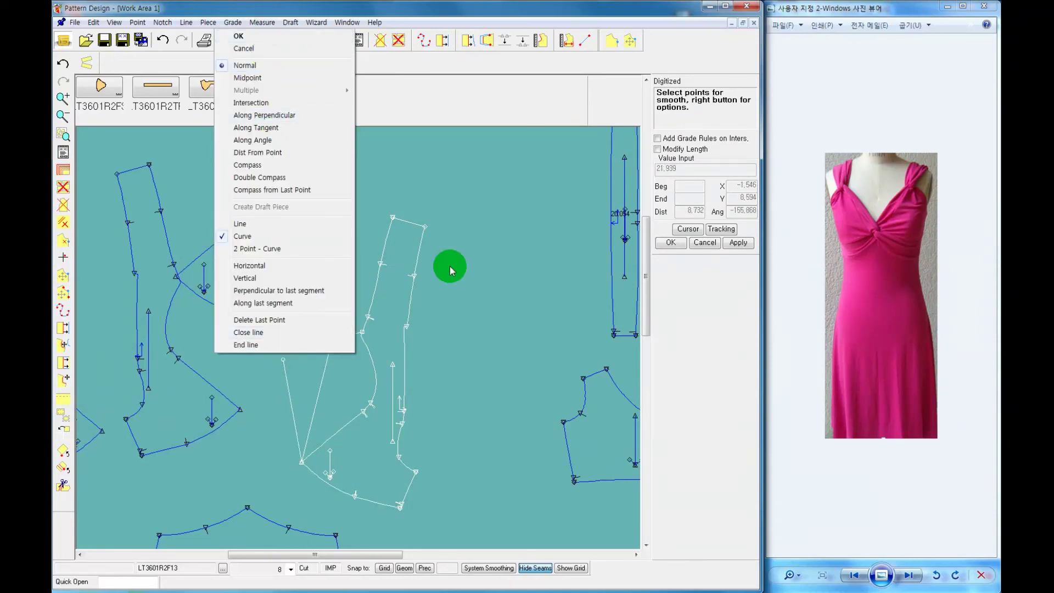
{"action": "left_click", "coordinate": [240, 35]}
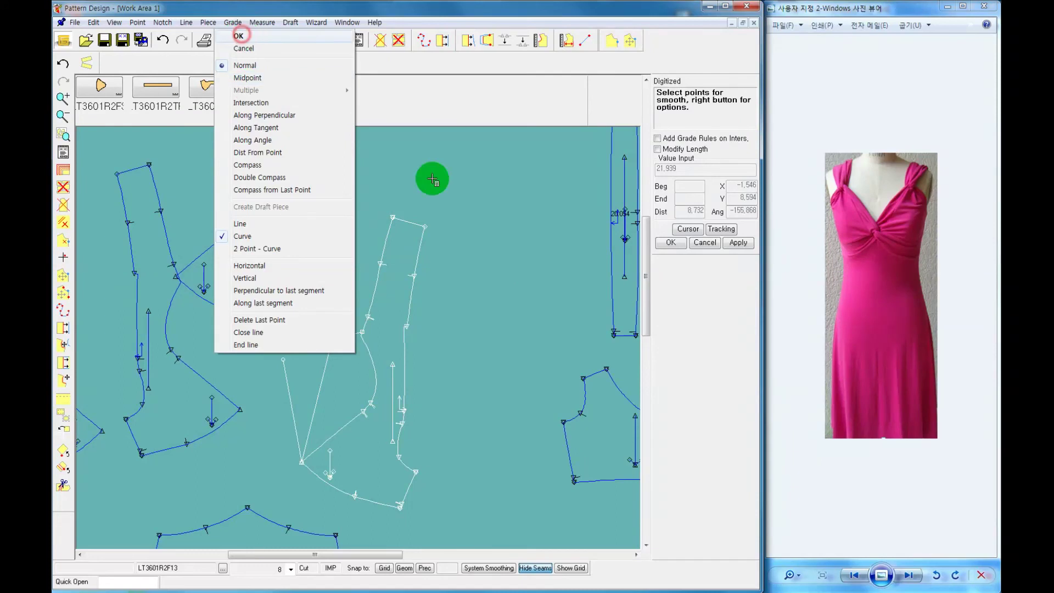
{"action": "right_click", "coordinate": [465, 256]}
{"action": "left_click", "coordinate": [460, 255]}
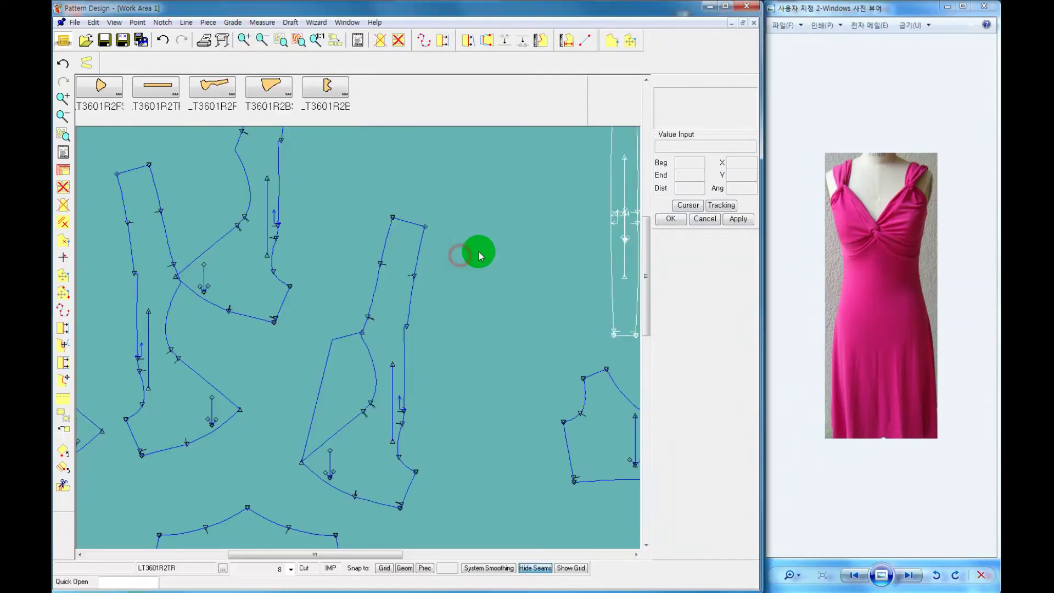
- Move front piece LT3601R2F13 to the left
{"action": "left_click", "coordinate": [393, 464]}
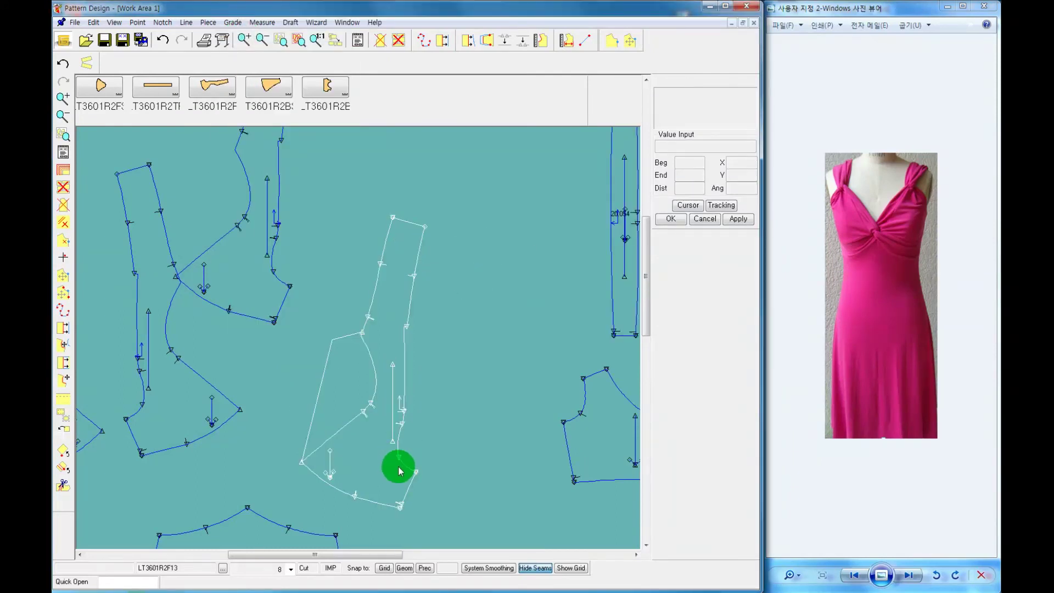
{"action": "left_click_drag", "start_coordinate": [400, 478], "coordinate": [328, 487]}
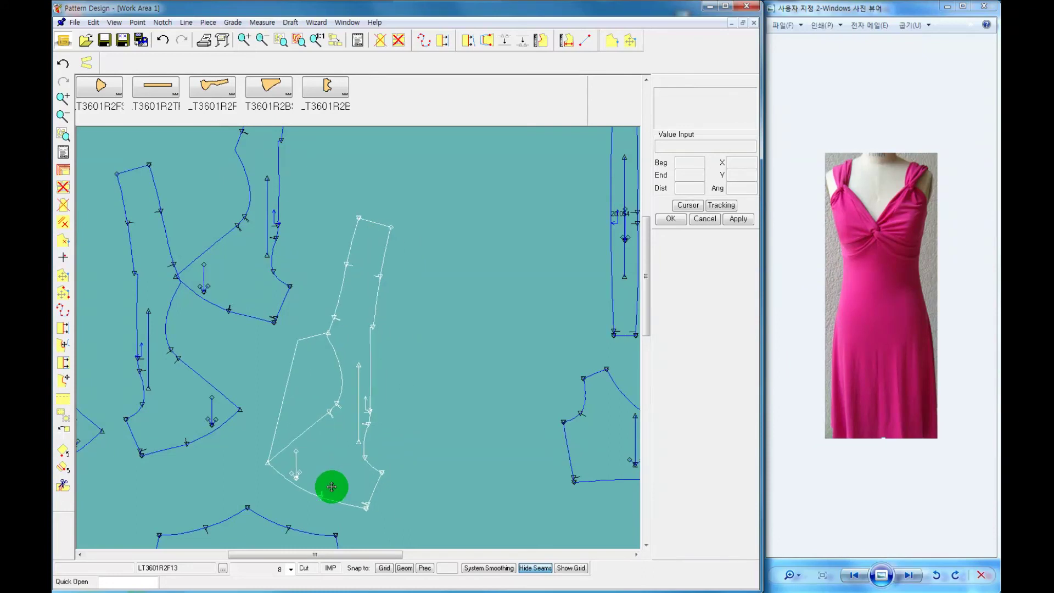
{"action": "left_click", "coordinate": [619, 421]}
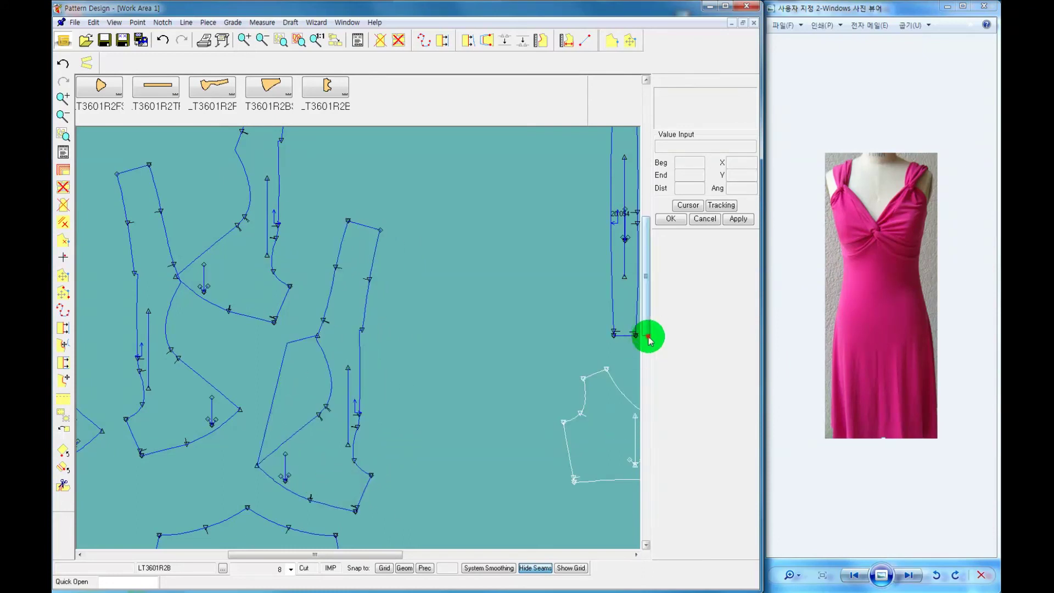
{"action": "scroll", "coordinate": [648, 342], "scroll_direction": "down", "scroll_amount": 3}
- Draw a straight digitized line on LT3601R2F13 from its top corner to the skirt's top edge
{"action": "left_click", "coordinate": [356, 338]}
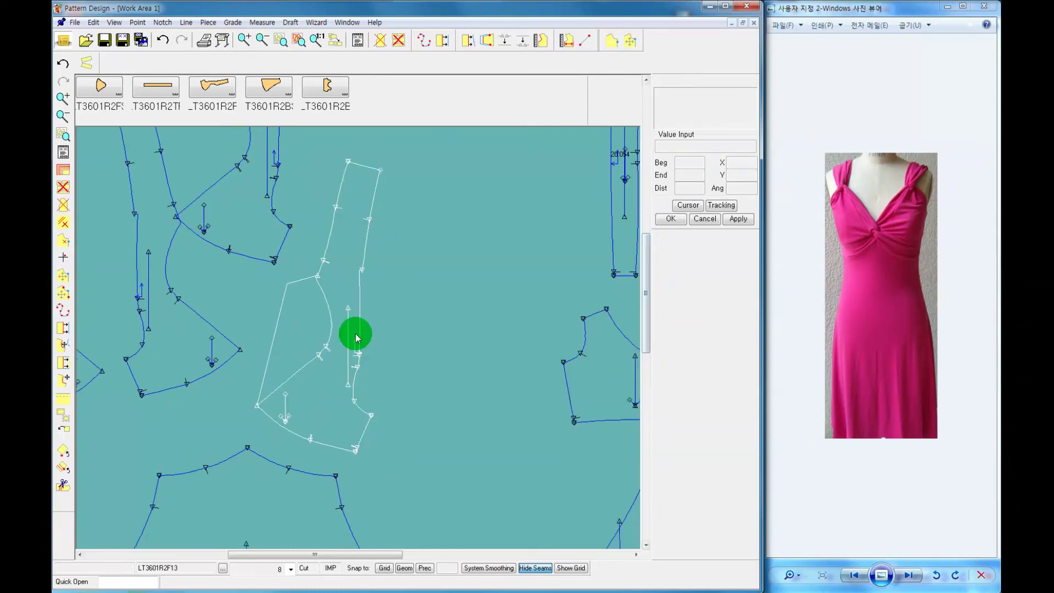
{"action": "left_click", "coordinate": [426, 43]}
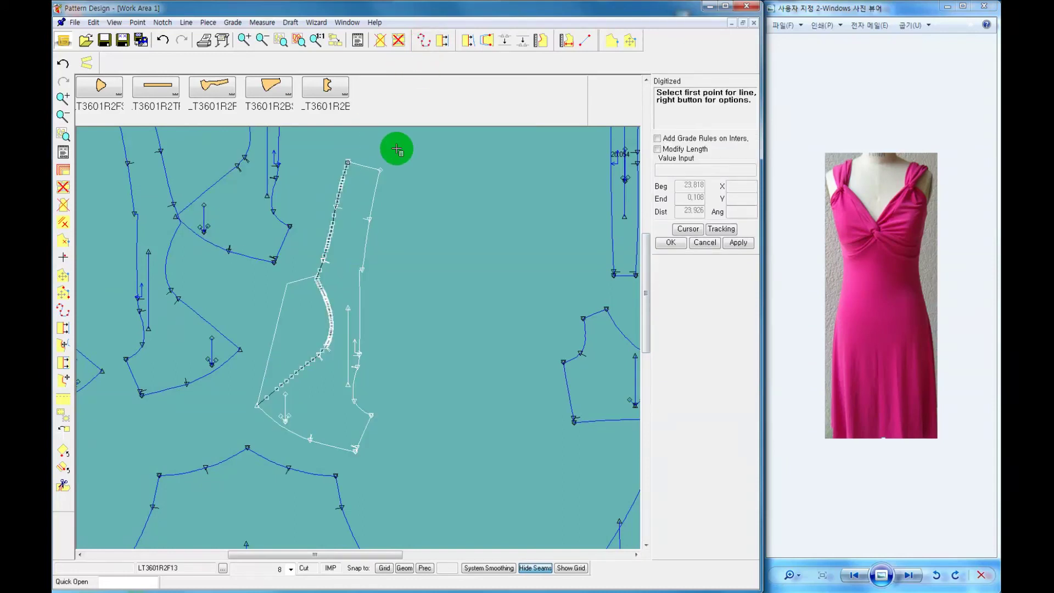
{"action": "left_click", "coordinate": [411, 147]}
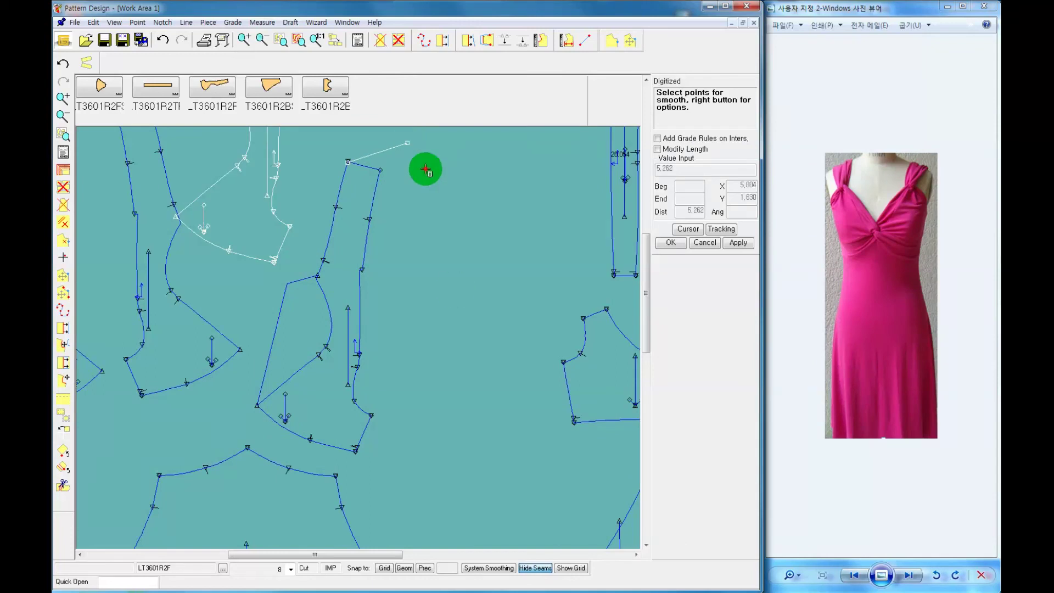
{"action": "right_click", "coordinate": [451, 311]}
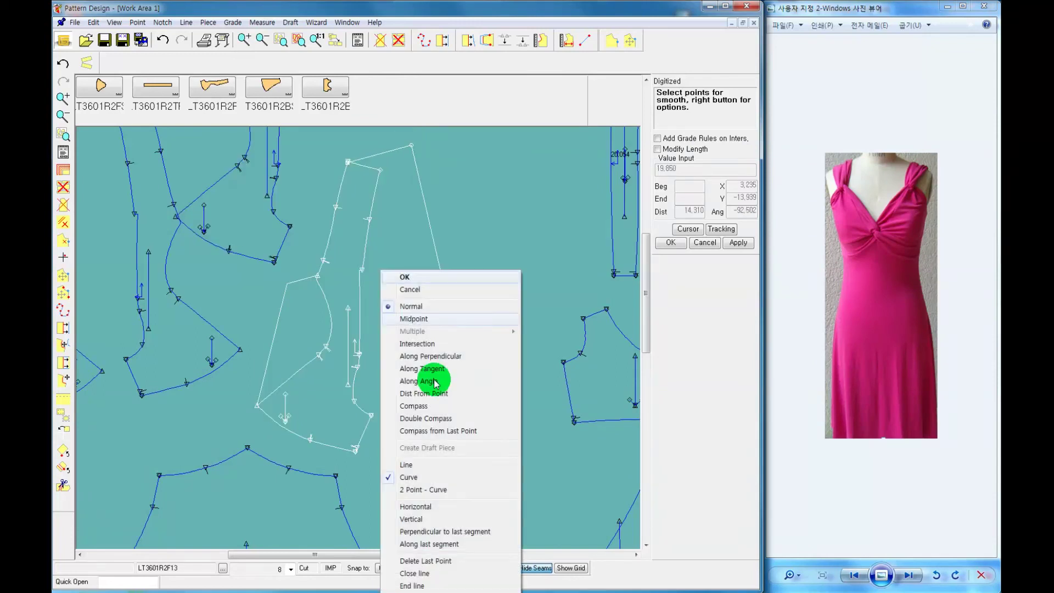
{"action": "left_click", "coordinate": [415, 465]}
{"action": "right_click", "coordinate": [428, 299]}
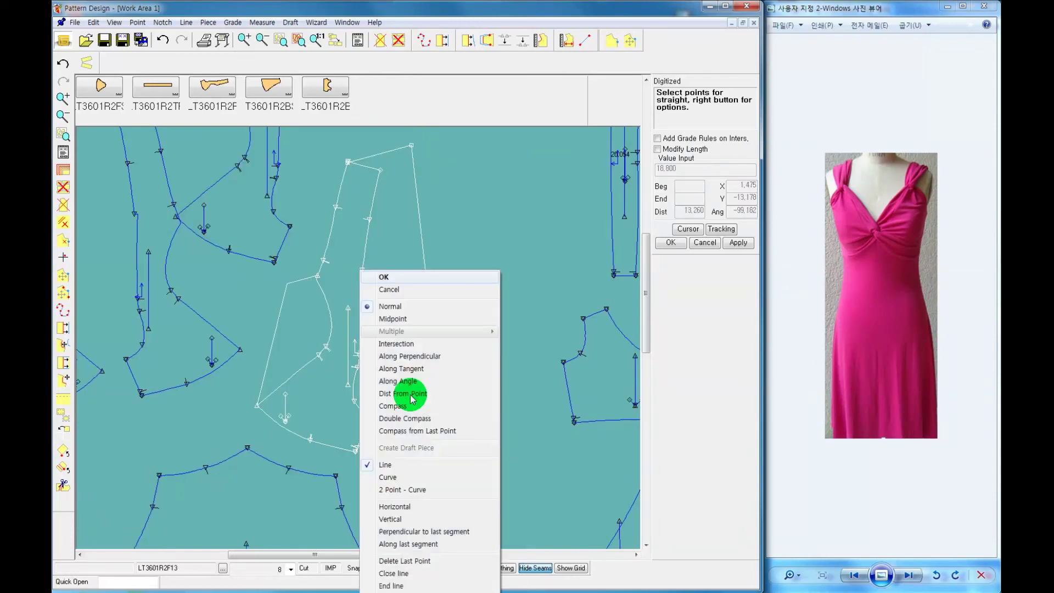
{"action": "left_click", "coordinate": [391, 477]}
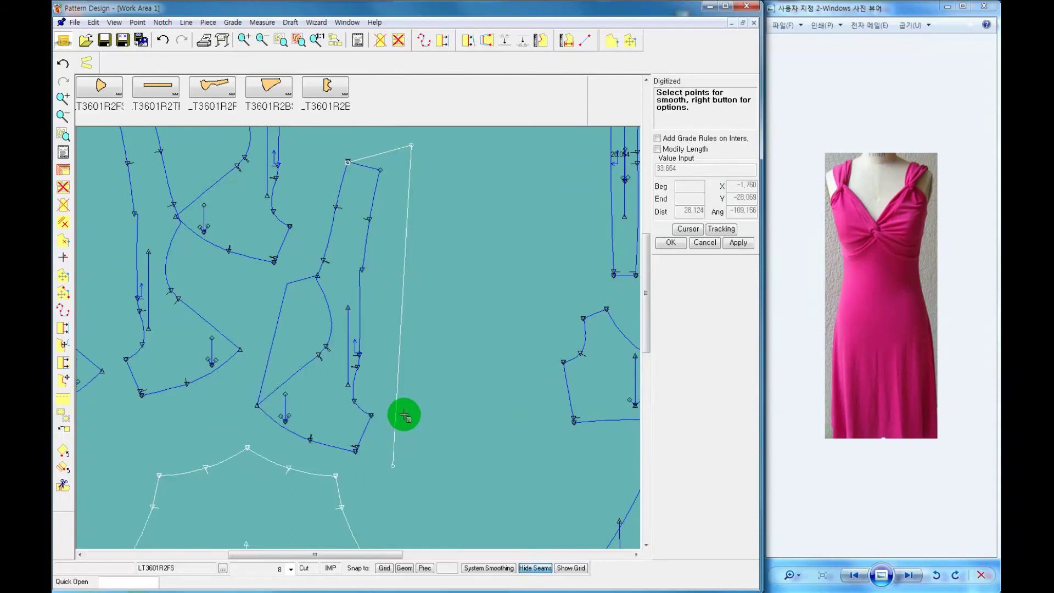
{"action": "left_click", "coordinate": [339, 476]}
{"action": "right_click", "coordinate": [433, 384]}
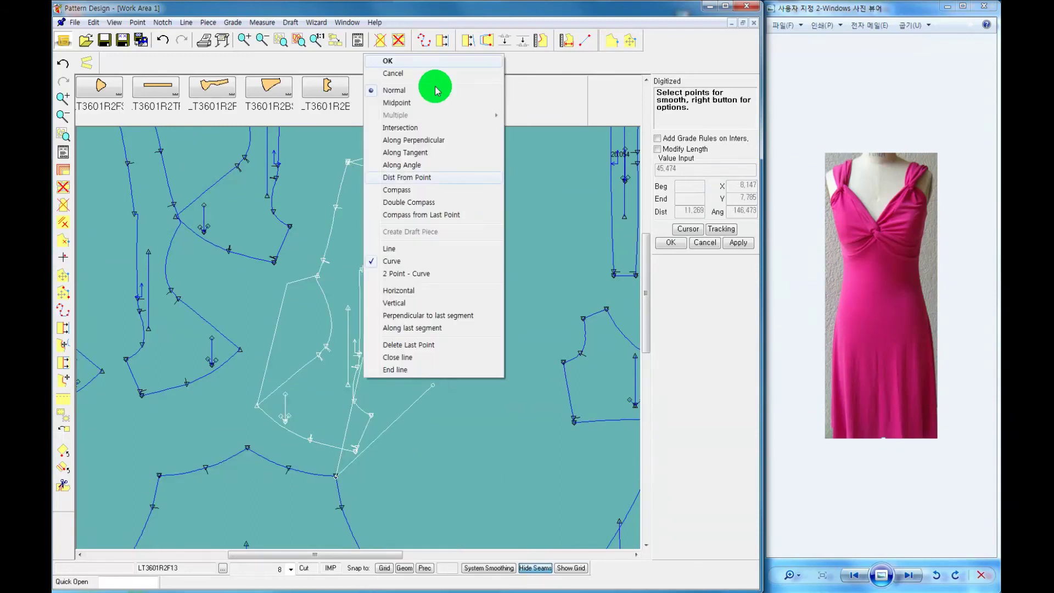
{"action": "left_click", "coordinate": [412, 60]}
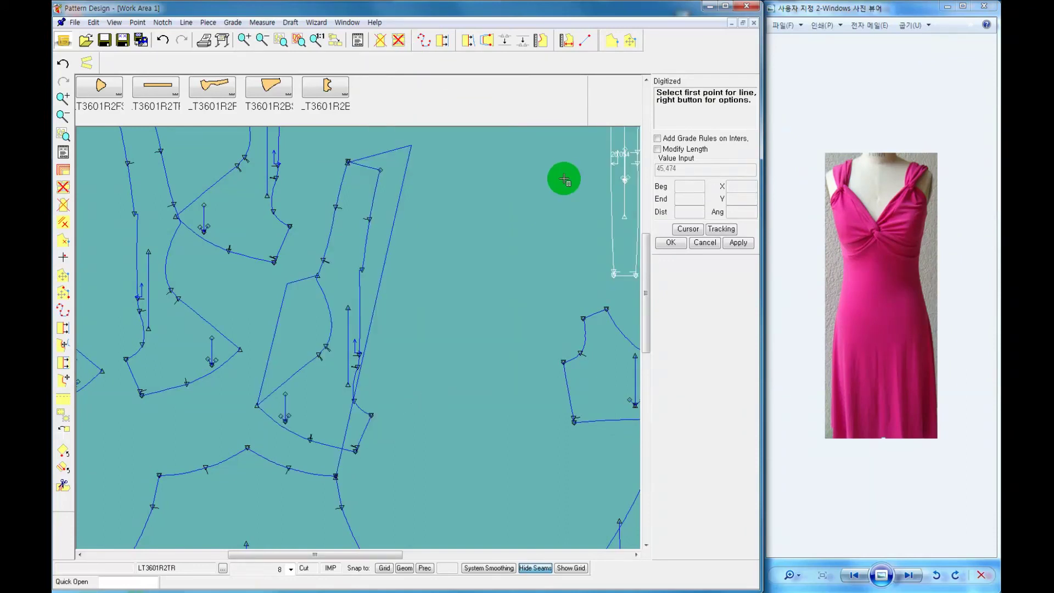
{"action": "right_click", "coordinate": [454, 288]}
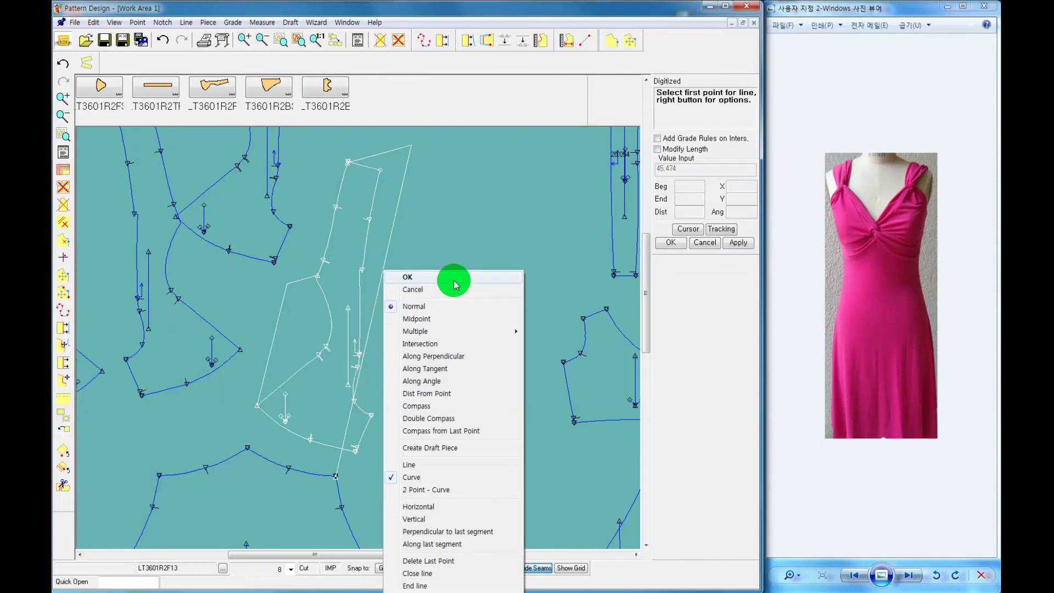
{"action": "left_click", "coordinate": [454, 280]}
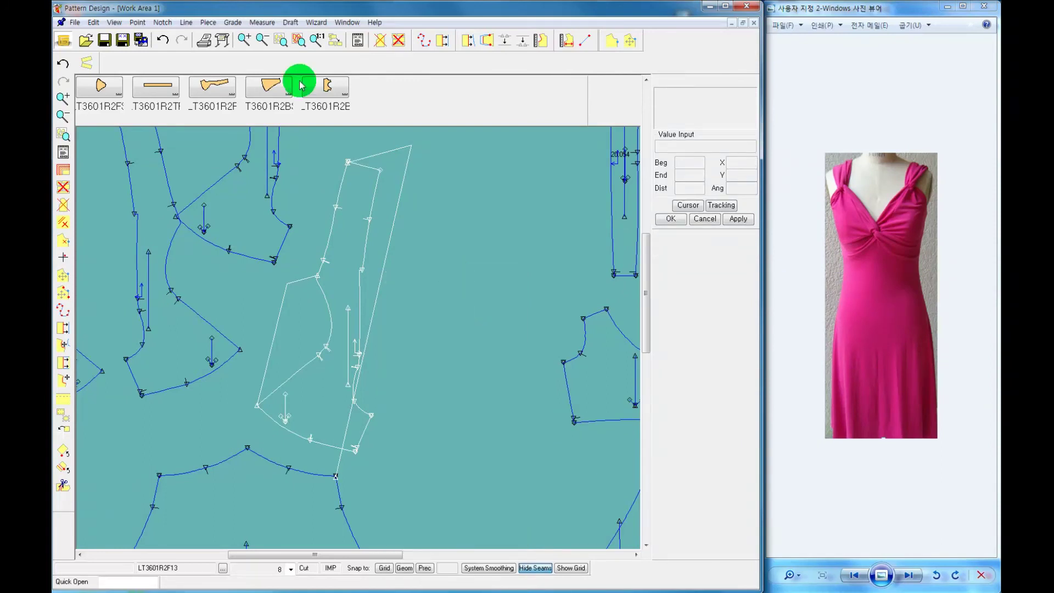
- Show all pieces, then line up the two strap pieces and front piece LT3601R2F at upper left
{"action": "left_click", "coordinate": [268, 42]}
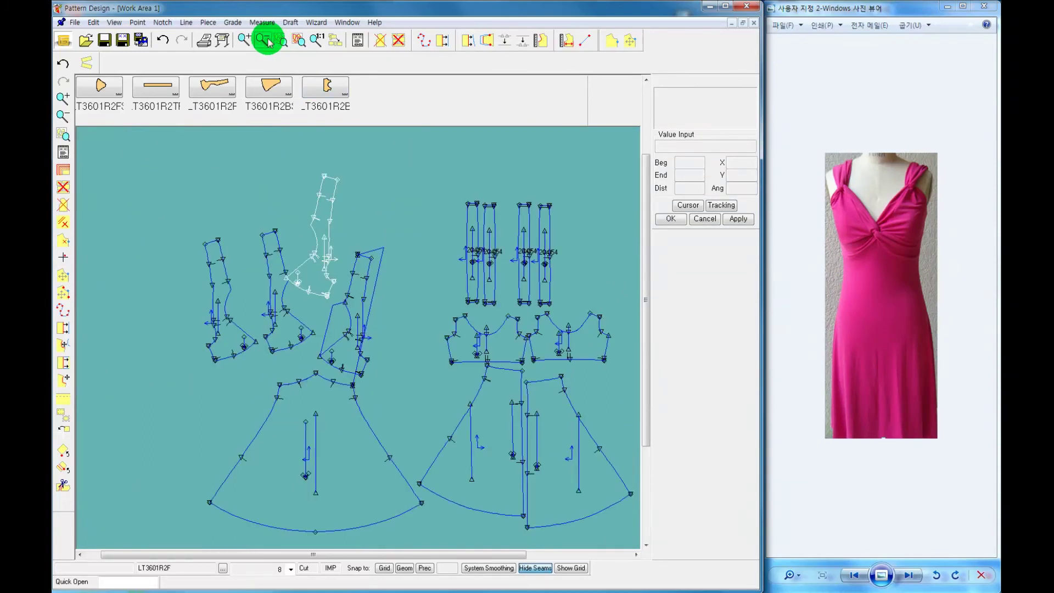
{"action": "mouse_move", "coordinate": [236, 337]}
{"action": "left_mouse_down"}
{"action": "mouse_move", "coordinate": [212, 341]}
{"action": "mouse_move", "coordinate": [253, 346]}
{"action": "left_mouse_up"}
{"action": "left_click", "coordinate": [290, 339]}
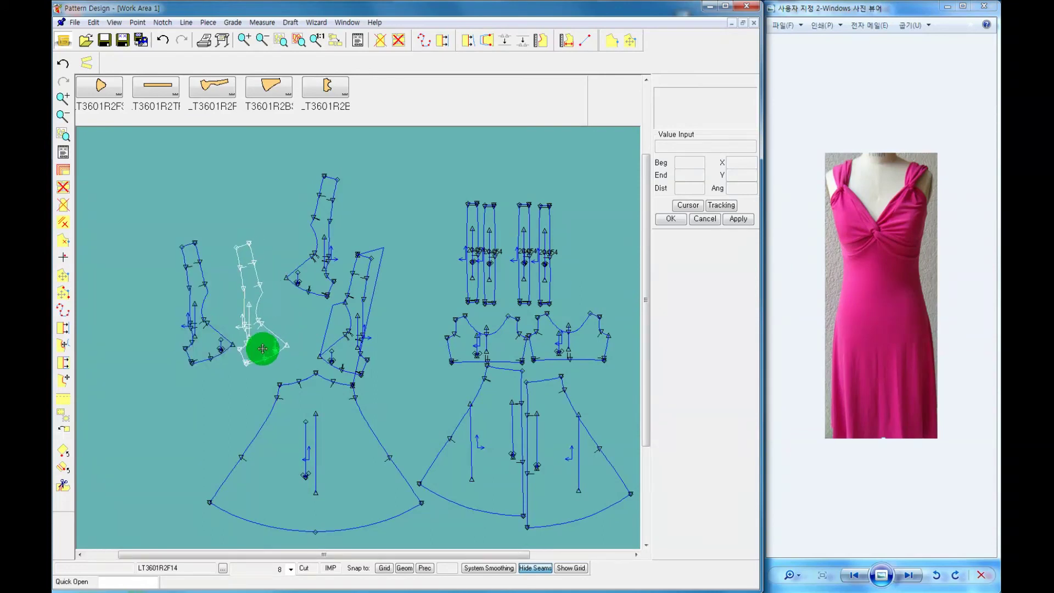
{"action": "left_click", "coordinate": [304, 297]}
{"action": "left_click_drag", "start_coordinate": [302, 306], "coordinate": [296, 312]}
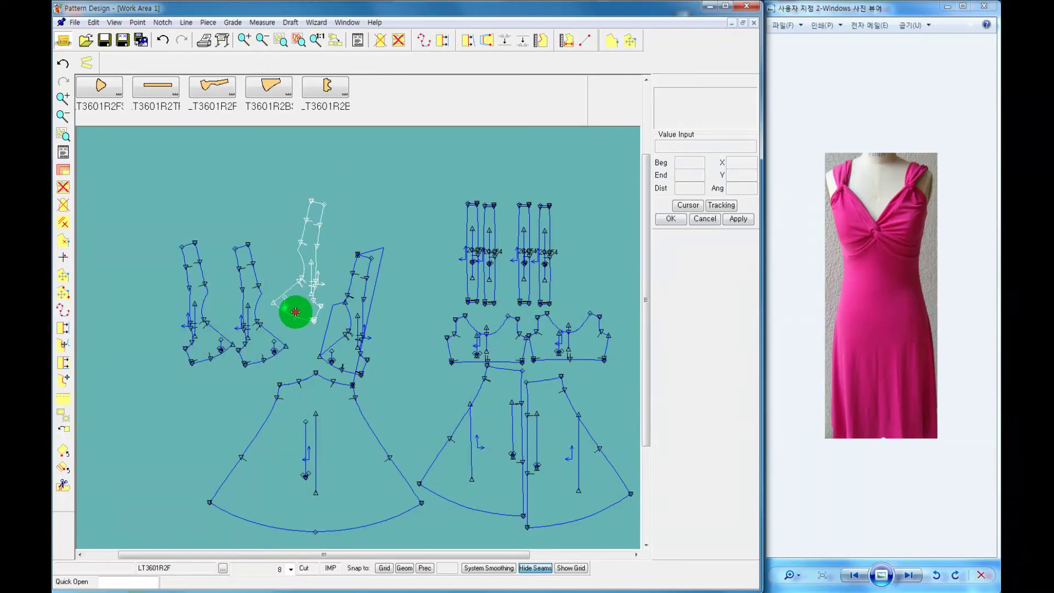
{"action": "left_click", "coordinate": [327, 347]}
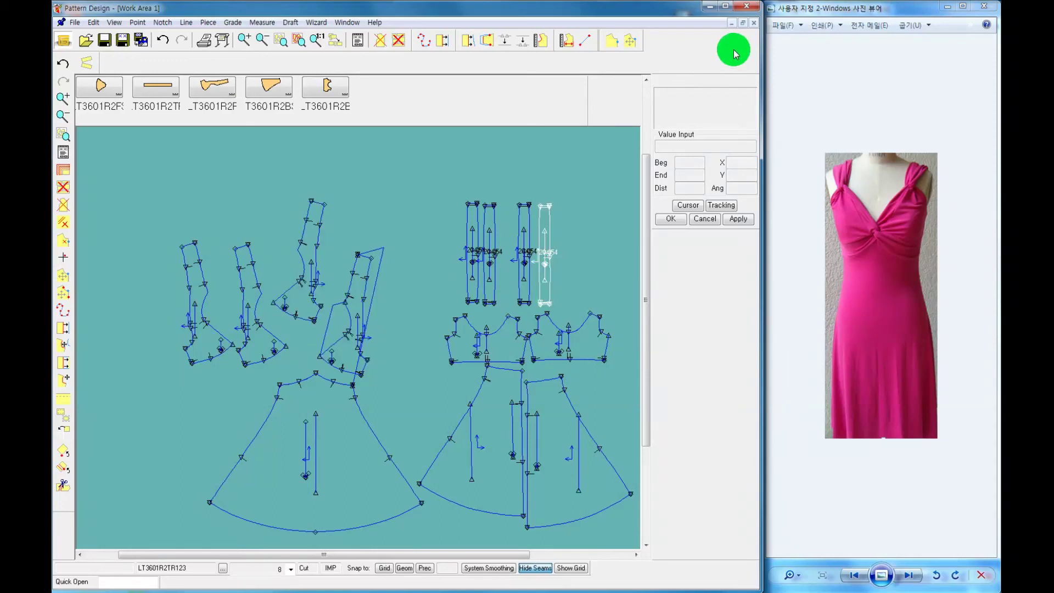
- Maximize the pattern design window and zoom into a box around the arranged layout
{"action": "left_click", "coordinate": [725, 8]}
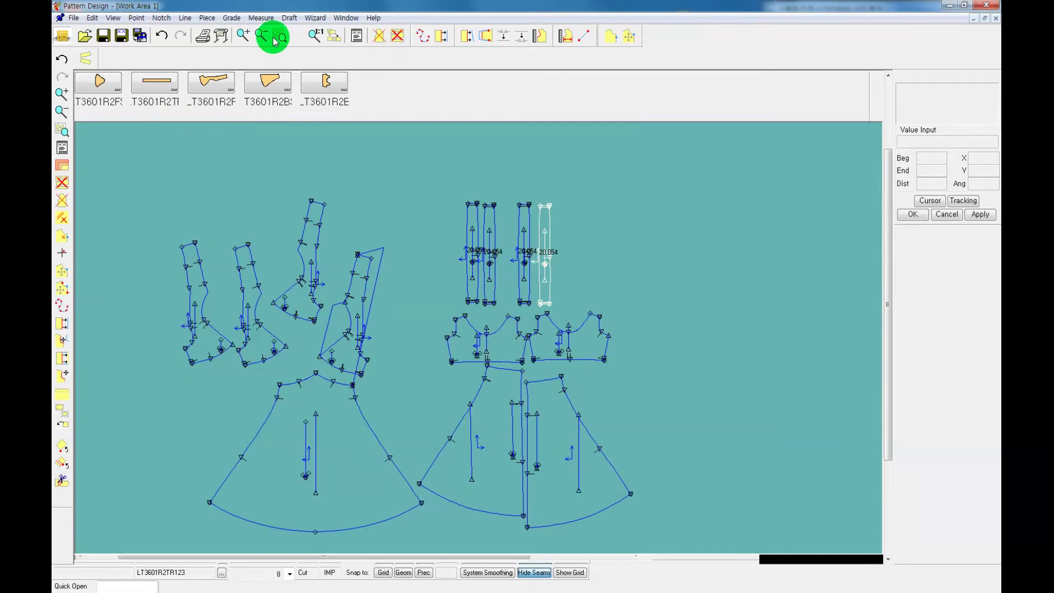
{"action": "left_click", "coordinate": [243, 35]}
{"action": "left_click", "coordinate": [114, 172]}
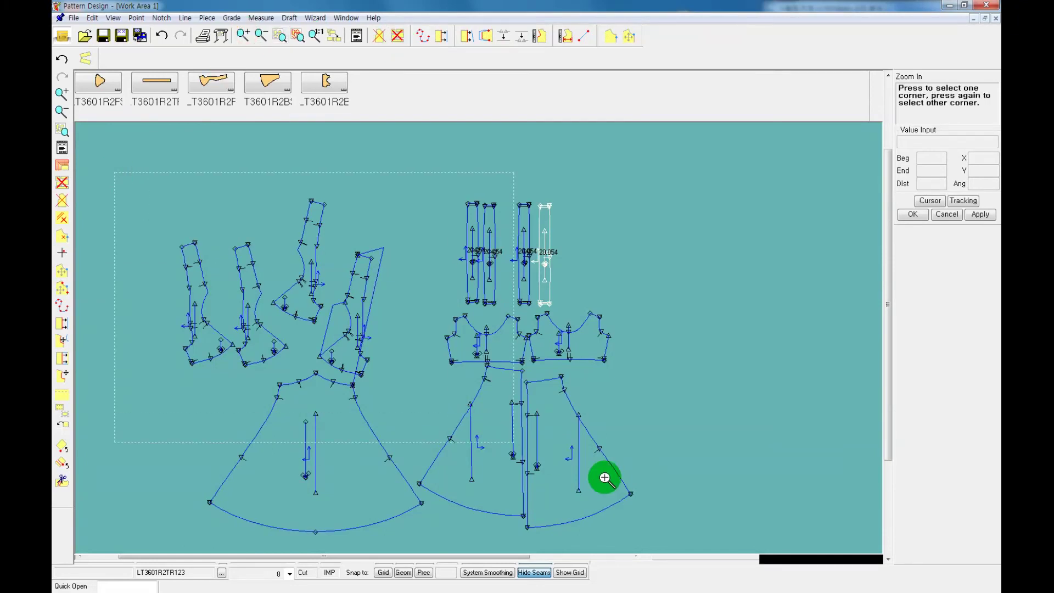
{"action": "left_click", "coordinate": [675, 533]}
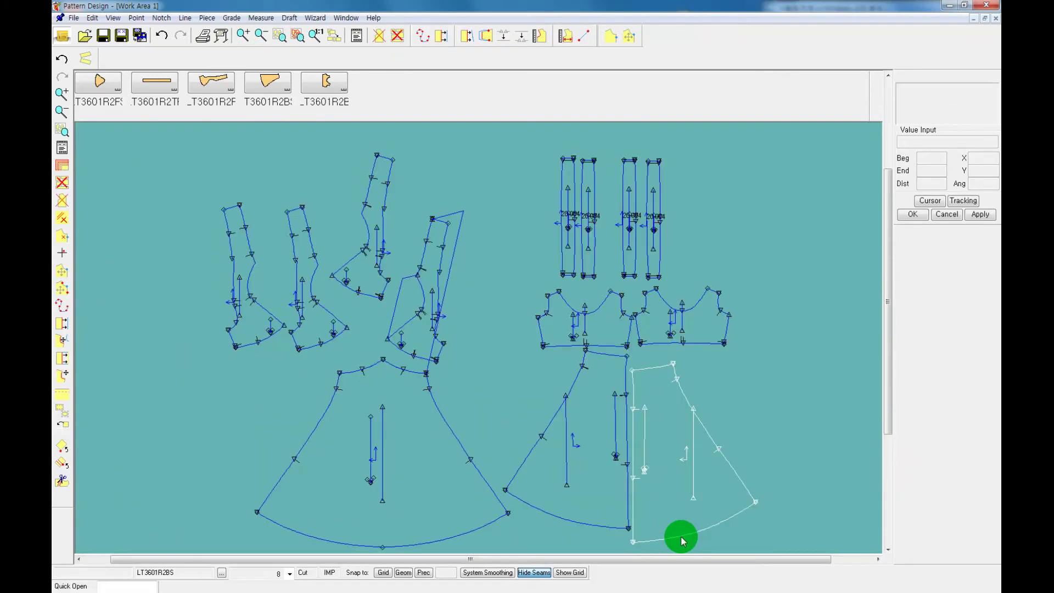